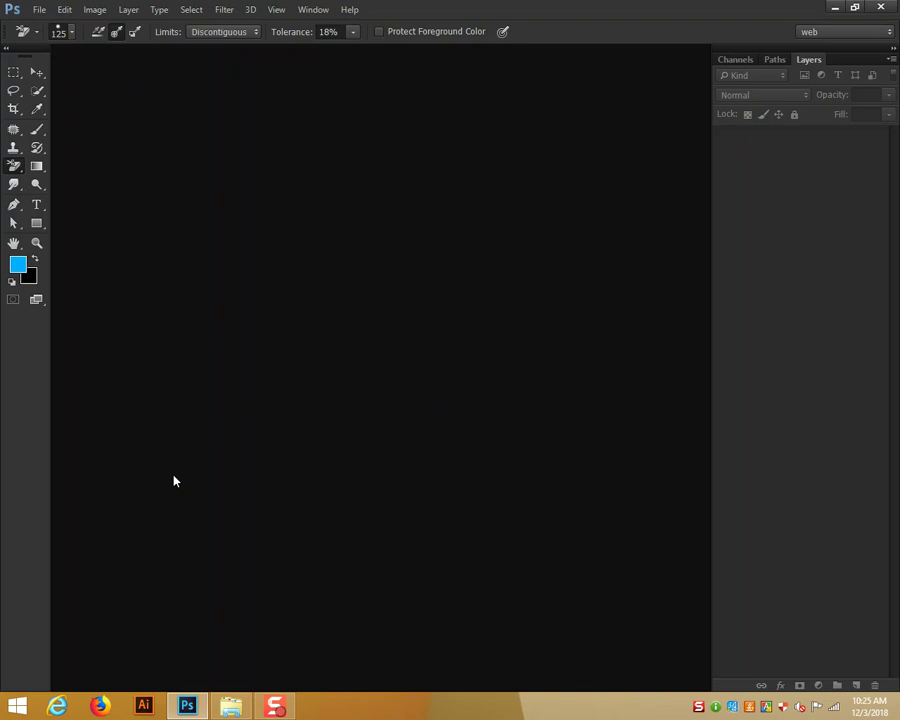
Create a new white 1400 × 1200 px document at 72 ppi in RGB Color
{"action": "left_click", "coordinate": [38, 130]}
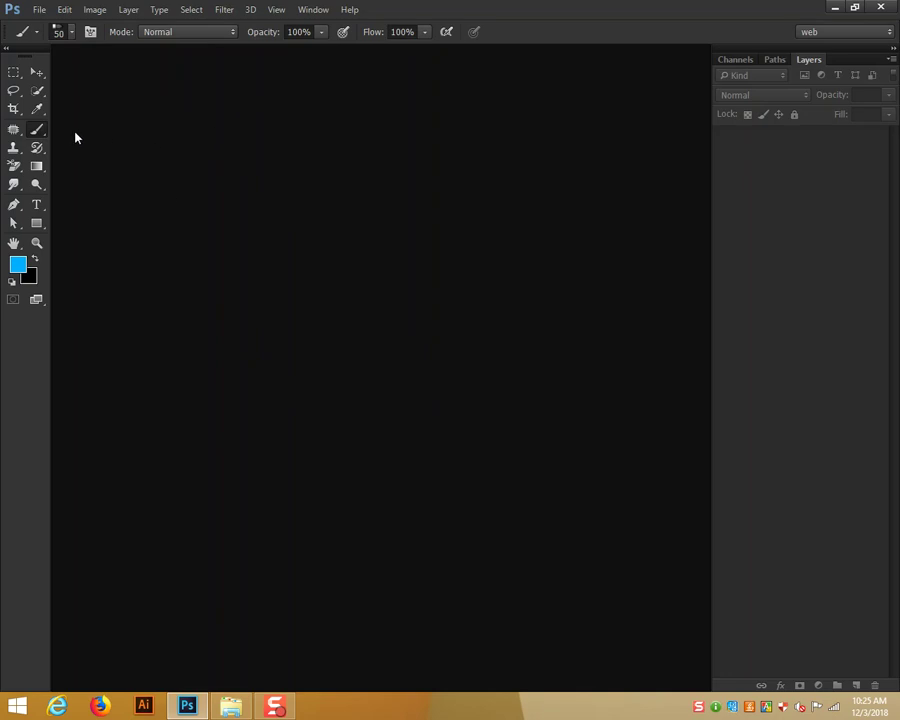
{"action": "left_click", "coordinate": [39, 9]}
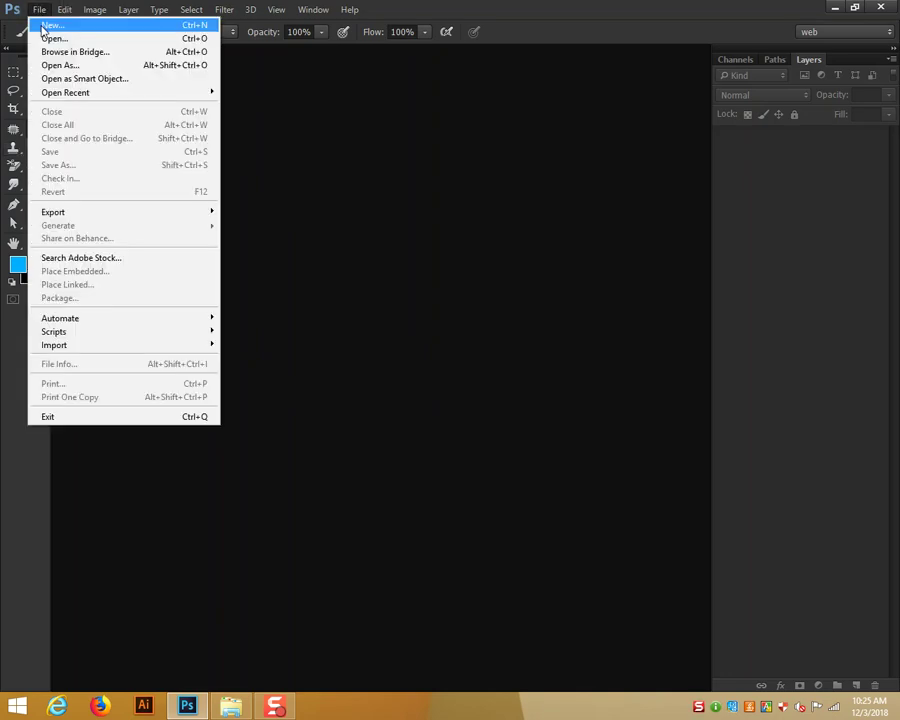
{"action": "left_click", "coordinate": [44, 27]}
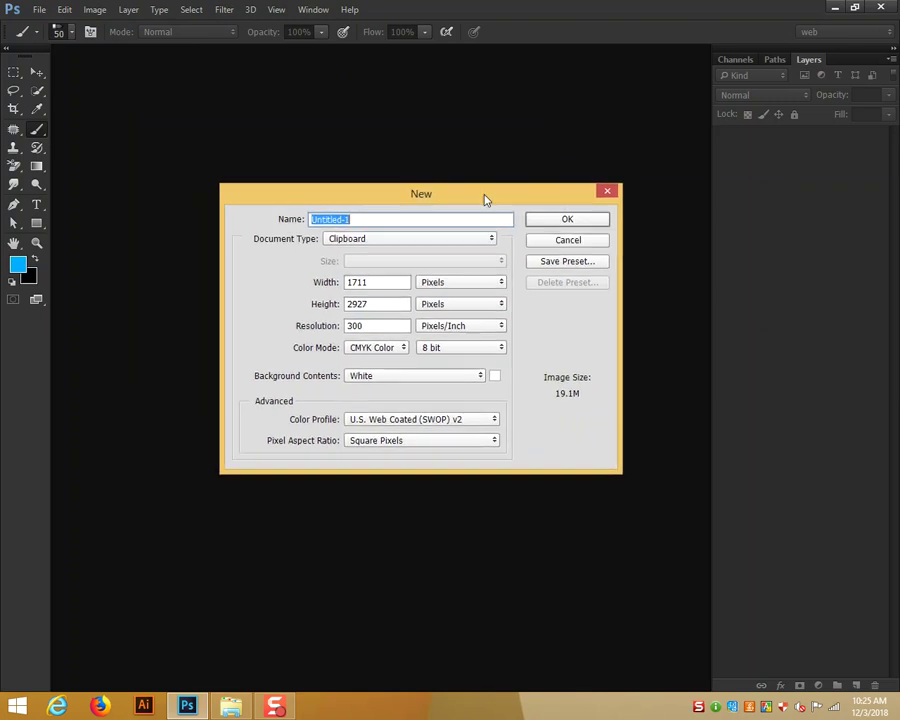
{"action": "left_click_drag", "start_coordinate": [353, 325], "coordinate": [250, 338]}
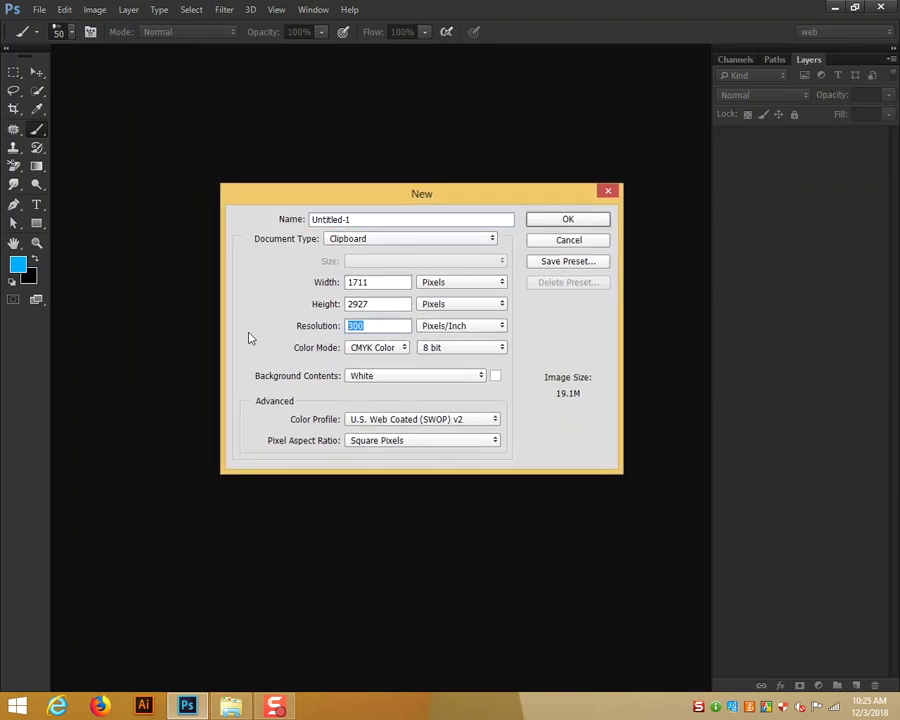
{"action": "type", "text": "72"}
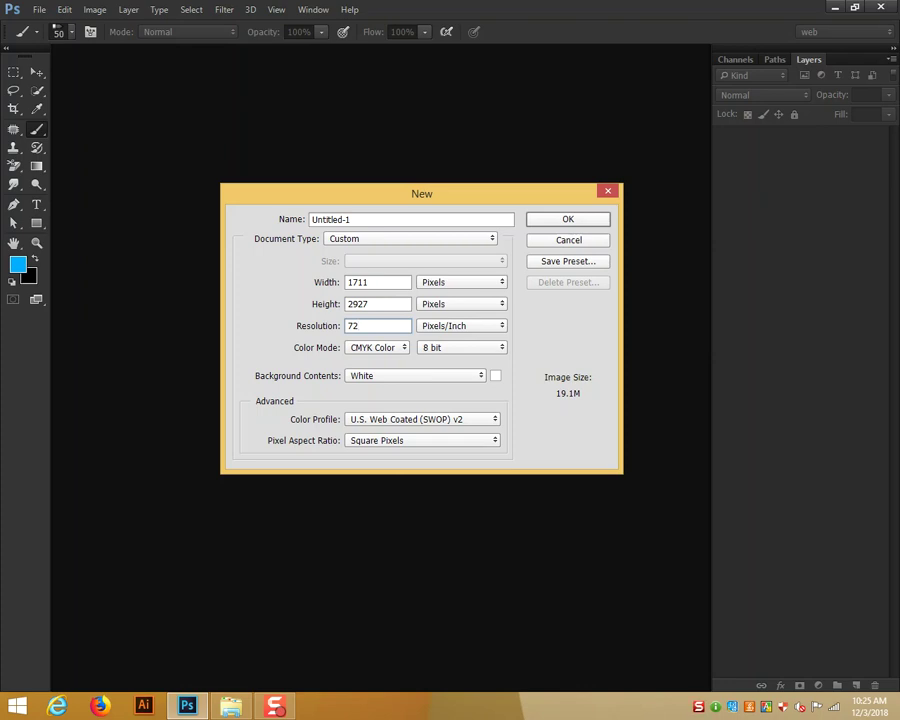
{"action": "double_click", "coordinate": [405, 281]}
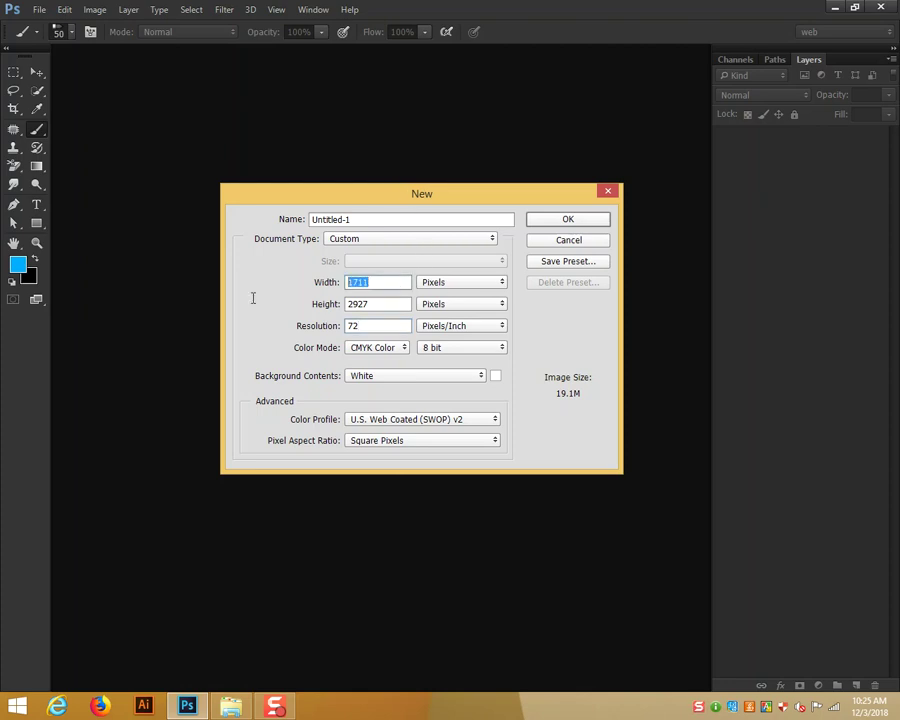
{"action": "type", "text": "1400"}
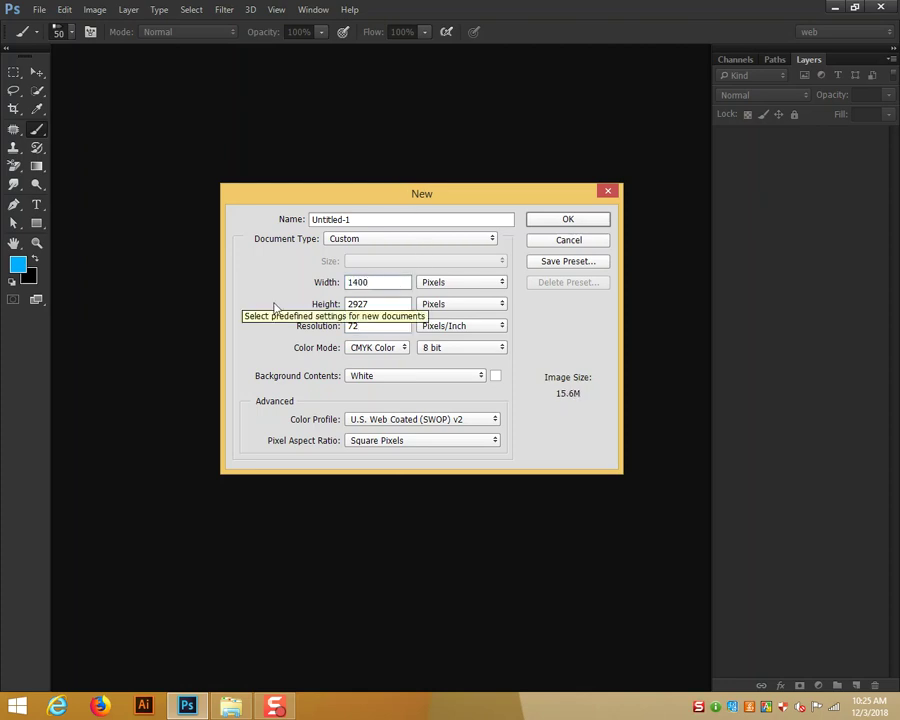
{"action": "double_click", "coordinate": [375, 303]}
{"action": "type", "text": "1200"}
{"action": "left_click", "coordinate": [374, 347]}
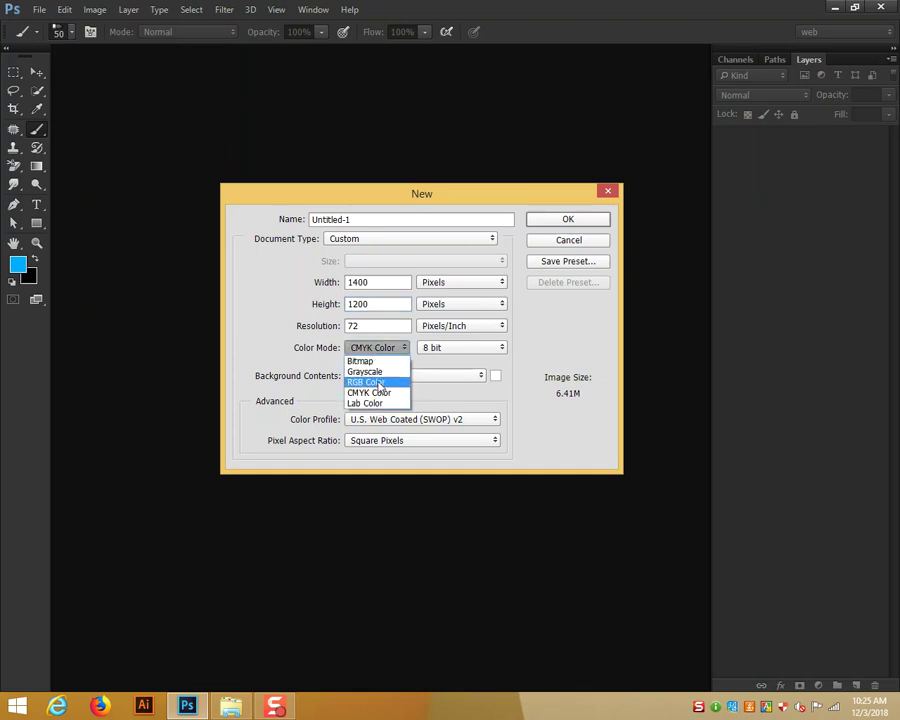
{"action": "left_click", "coordinate": [370, 382]}
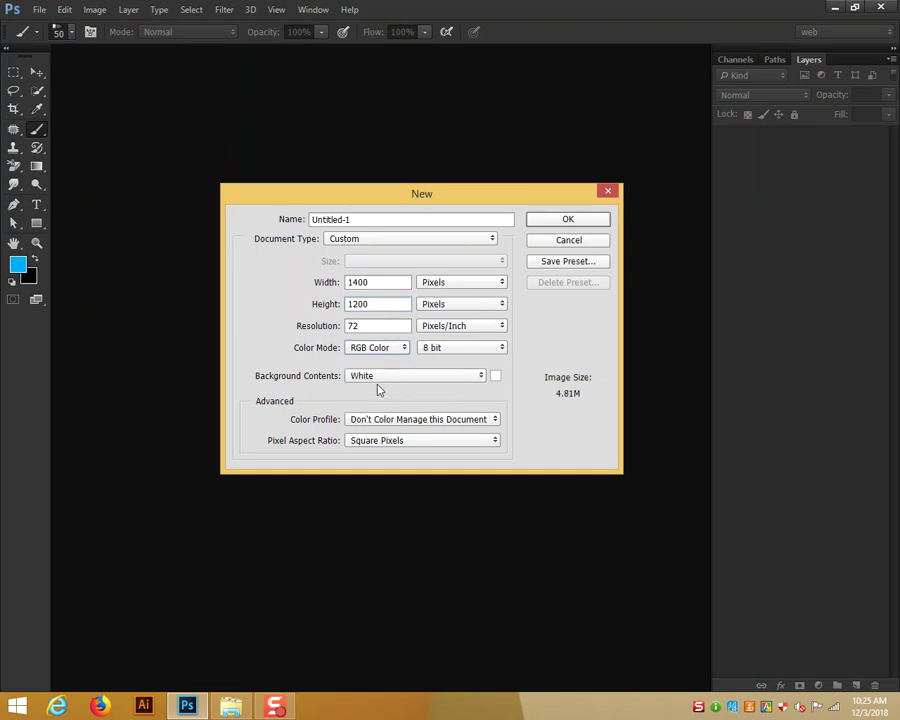
{"action": "left_click", "coordinate": [563, 221]}
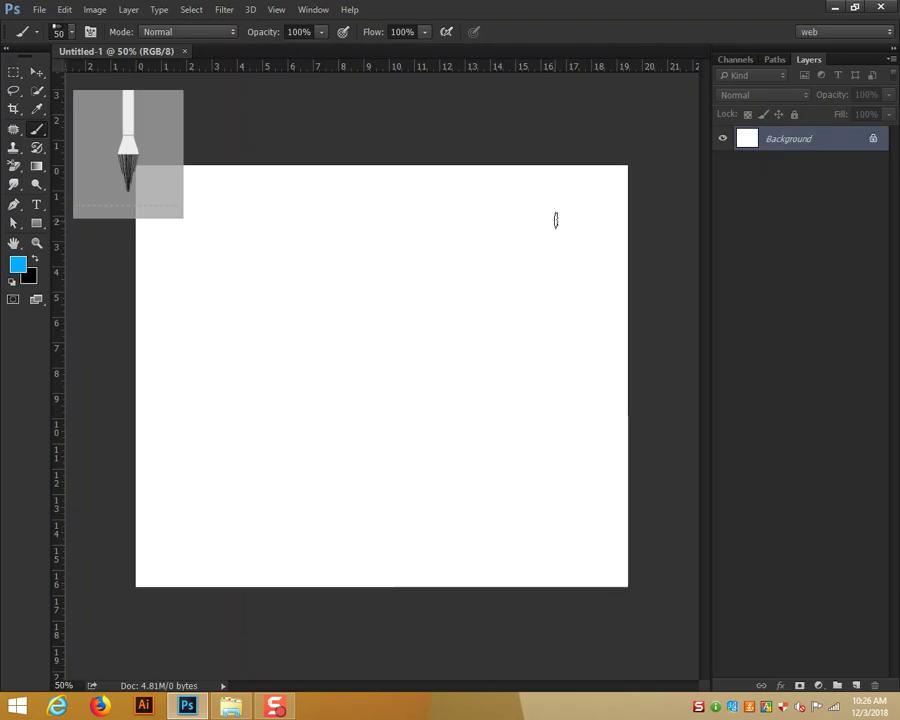
Try the Move, Eyedropper and Brush tools and glance at the brush tip settings
{"action": "left_click", "coordinate": [37, 74]}
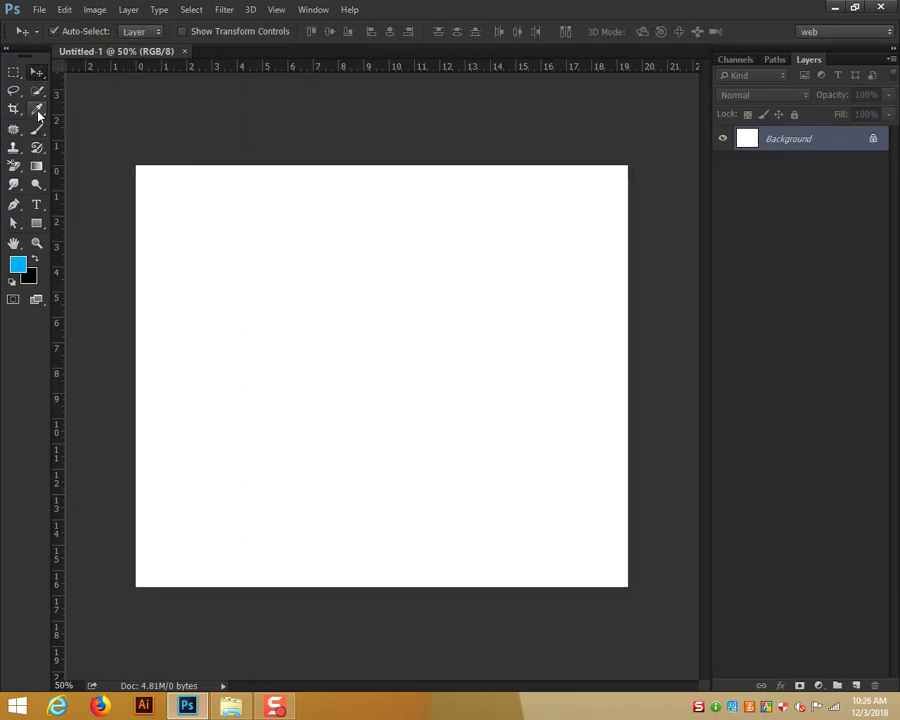
{"action": "left_click", "coordinate": [37, 108]}
{"action": "left_click", "coordinate": [37, 128]}
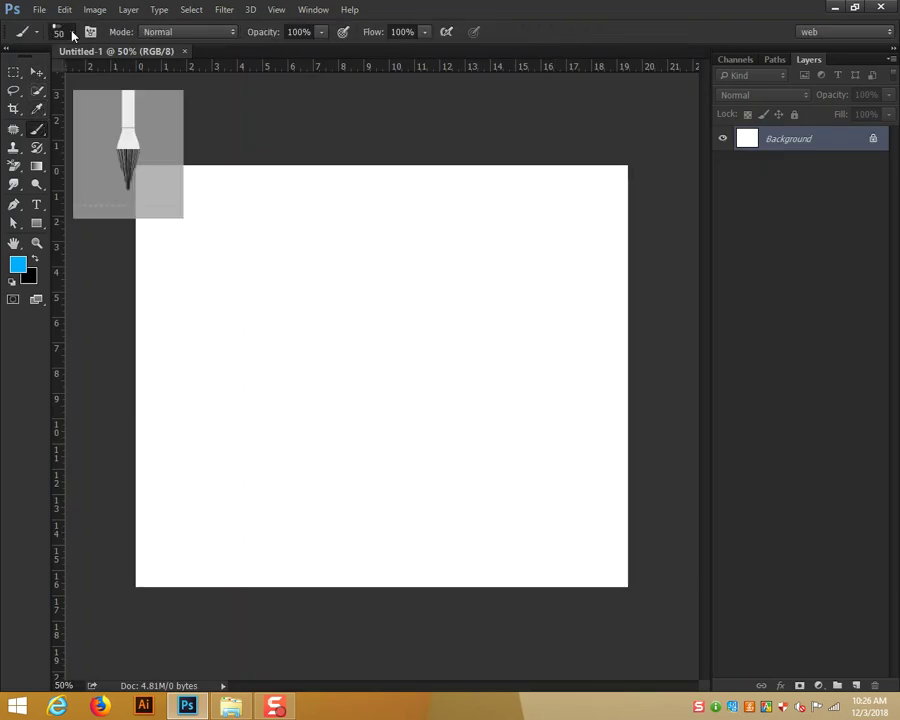
{"action": "left_click", "coordinate": [71, 32]}
{"action": "left_click", "coordinate": [490, 122]}
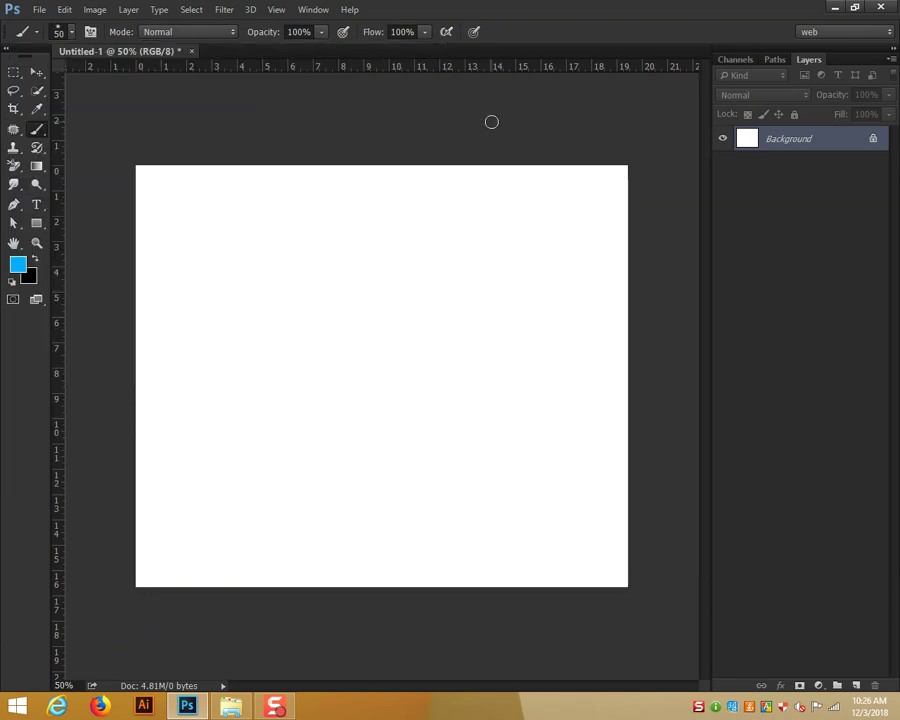
Marquee-select the upper part of the canvas and add an empty Layer 1
{"action": "left_click", "coordinate": [14, 72]}
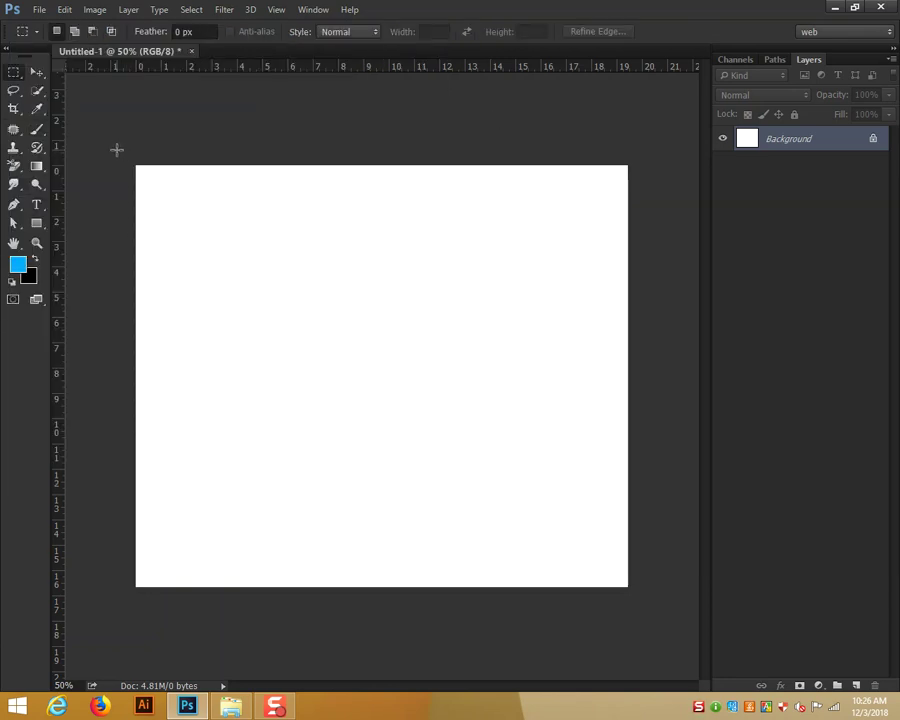
{"action": "mouse_move", "coordinate": [116, 148]}
{"action": "left_mouse_down"}
{"action": "mouse_move", "coordinate": [502, 444]}
{"action": "mouse_move", "coordinate": [691, 439]}
{"action": "left_mouse_up"}
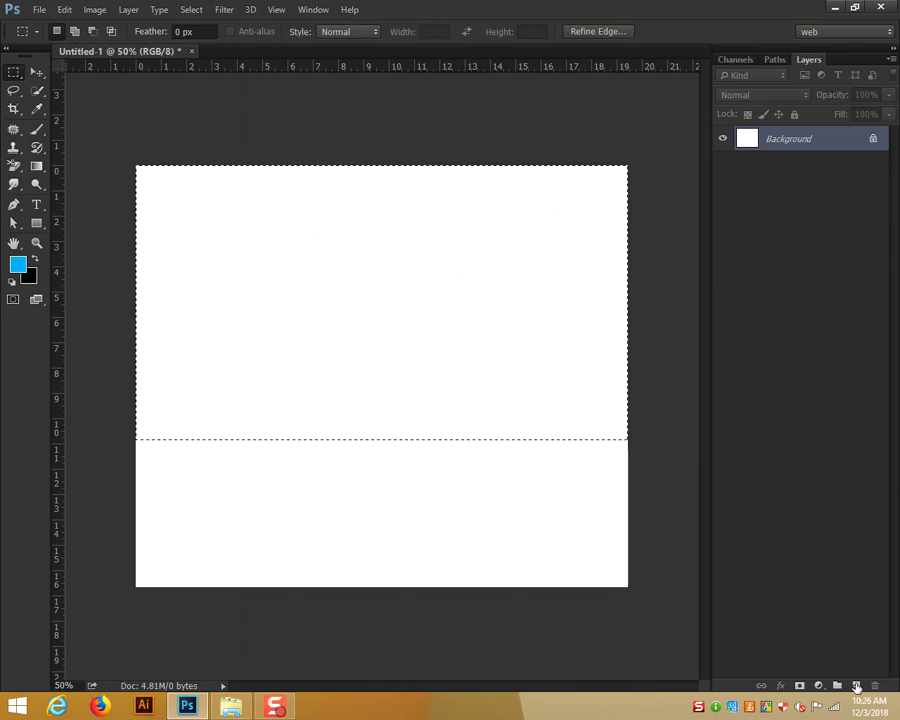
{"action": "left_click", "coordinate": [856, 686]}
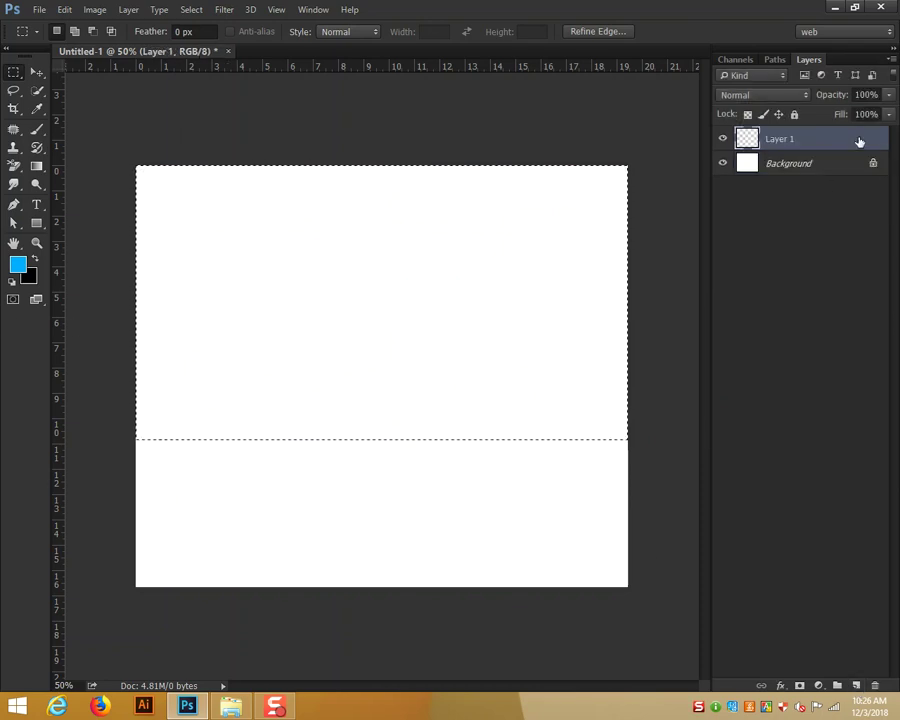
Rename Layer 1 to 'sky'
{"action": "double_click", "coordinate": [782, 140]}
{"action": "type", "text": "sky"}
{"action": "key", "text": "Return"}
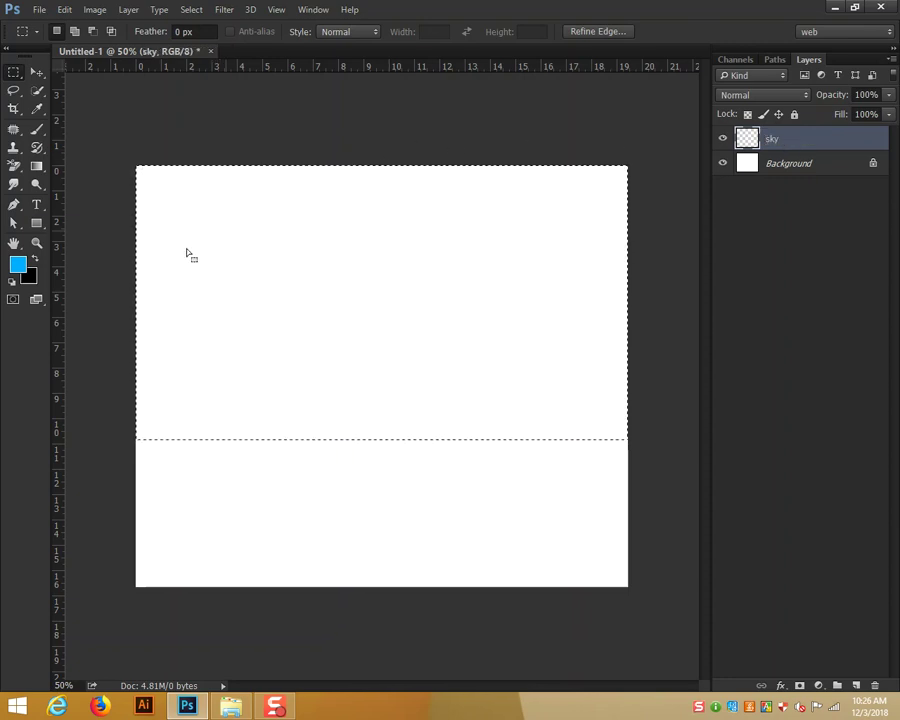
Fill the selected upper area with bright blue (about #00a2ff) and deselect
{"action": "left_click", "coordinate": [18, 266]}
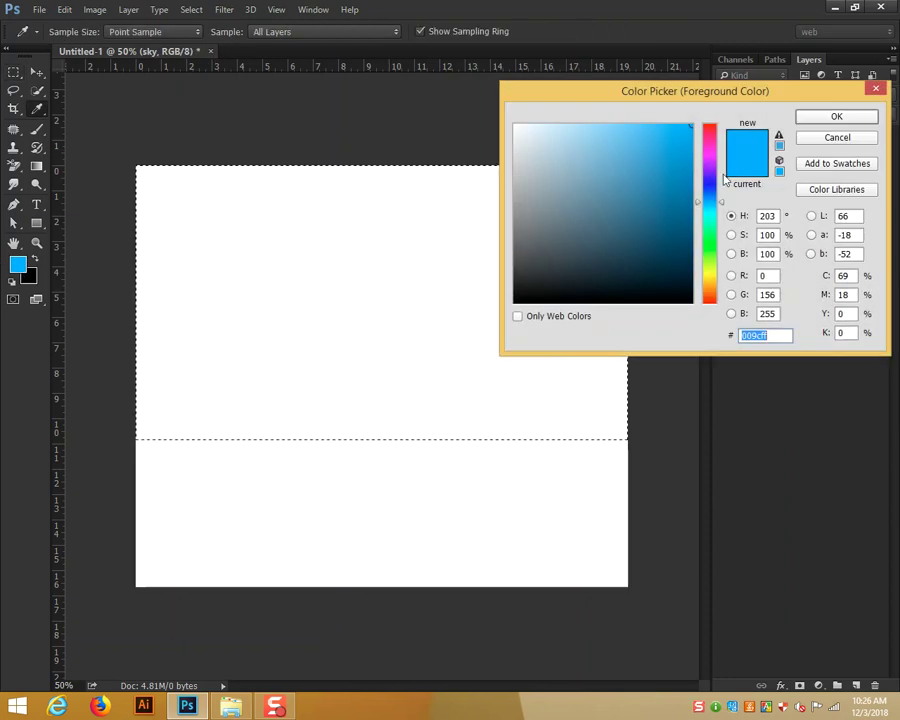
{"action": "left_click", "coordinate": [707, 209]}
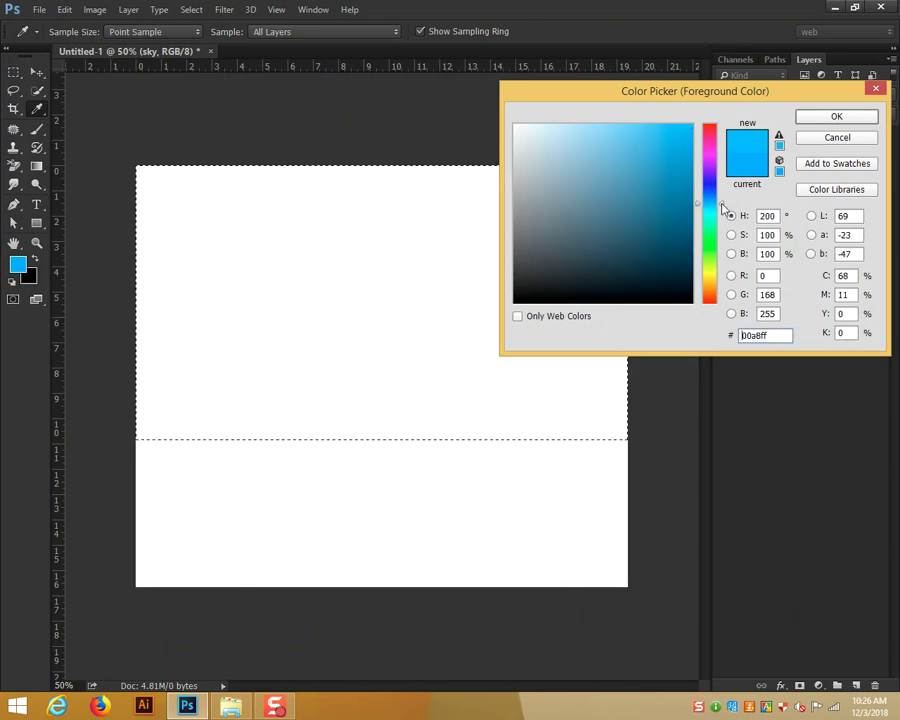
{"action": "left_click", "coordinate": [722, 200]}
{"action": "left_click", "coordinate": [723, 204]}
{"action": "left_click_drag", "start_coordinate": [723, 204], "coordinate": [722, 202]}
{"action": "left_click", "coordinate": [830, 117]}
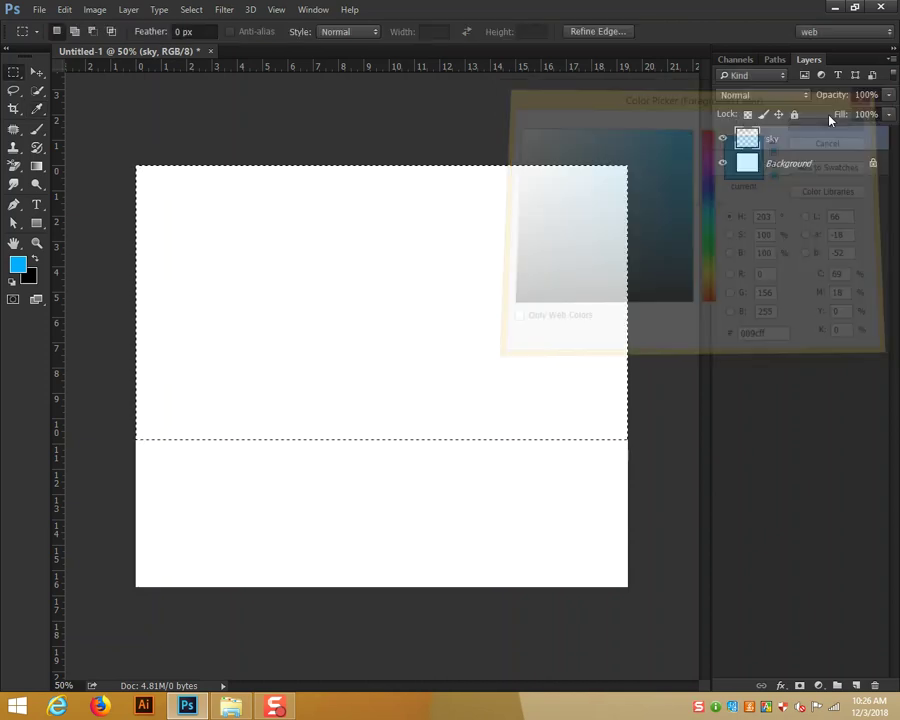
{"action": "key", "text": "alt+BackSpace"}
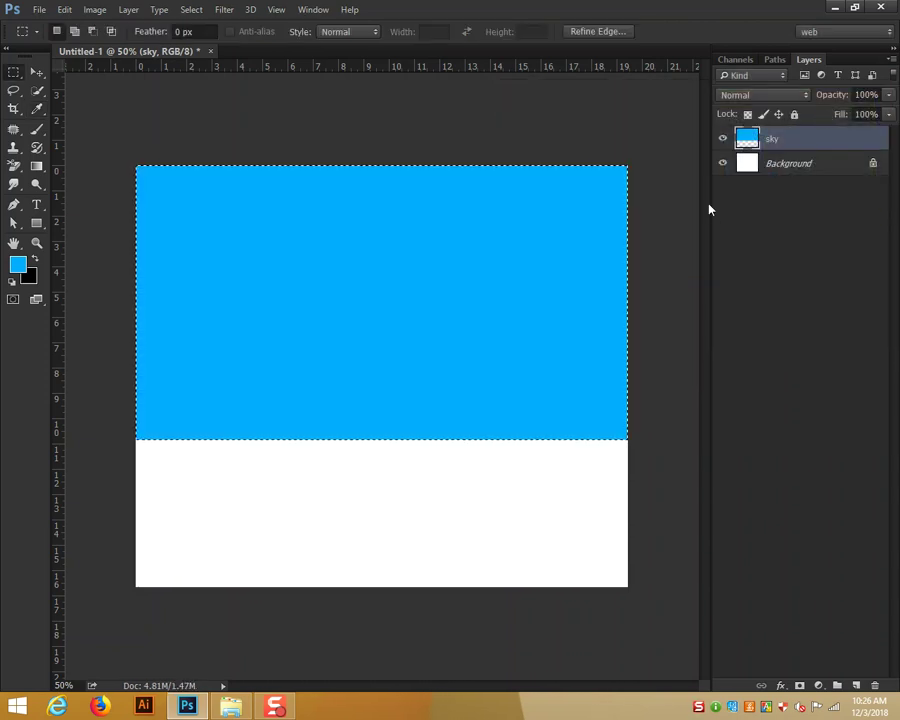
{"action": "key", "text": "ctrl+d"}
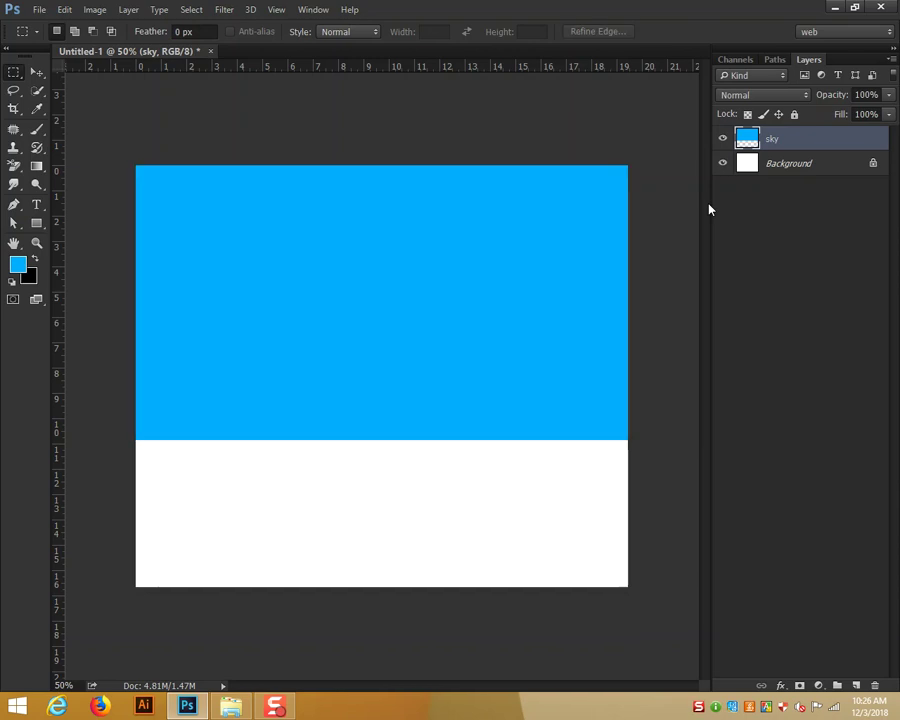
{"action": "left_click", "coordinate": [39, 170]}
{"action": "right_click", "coordinate": [40, 173]}
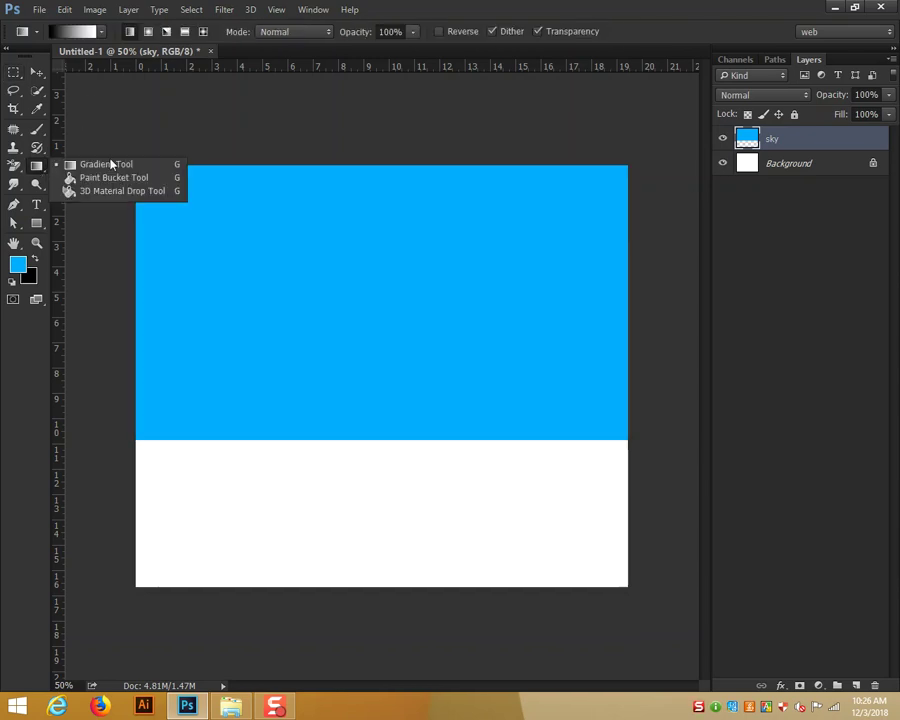
{"action": "left_click", "coordinate": [107, 182]}
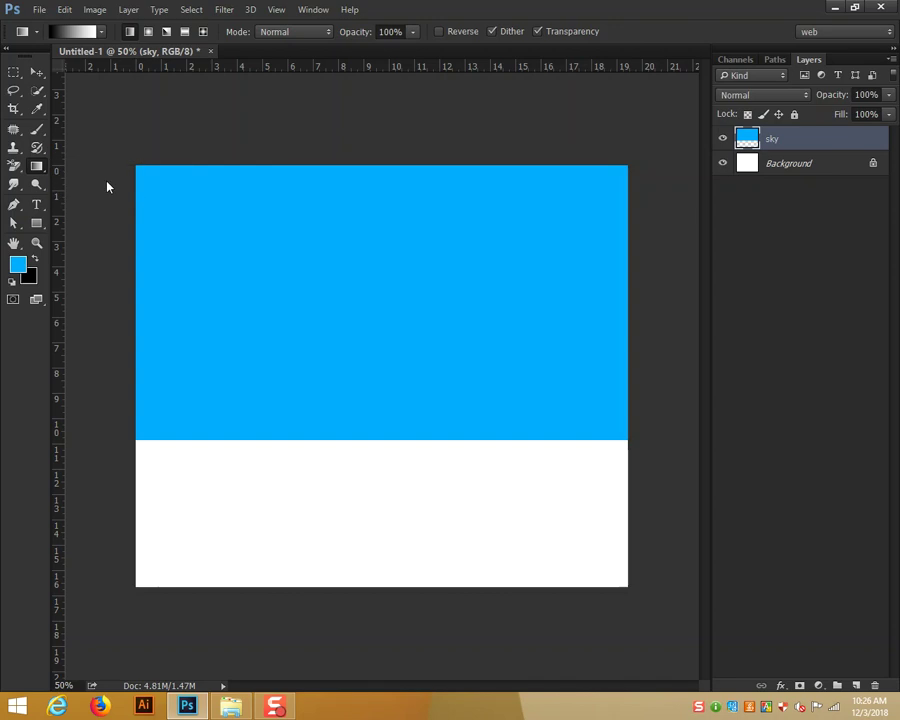
{"action": "key", "text": "ctrl+shift+d"}
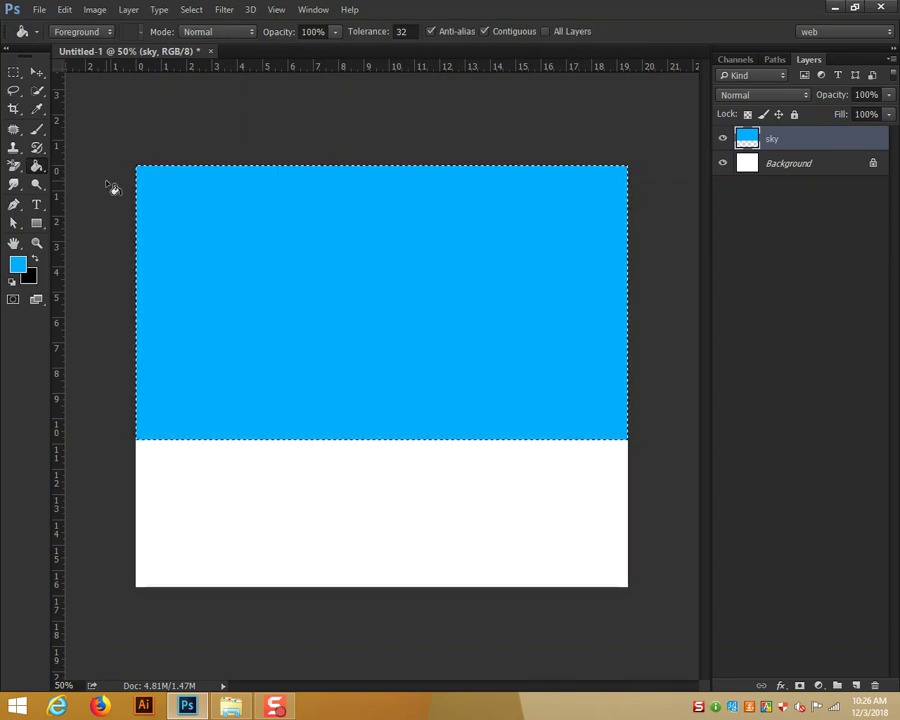
{"action": "key", "text": "Delete"}
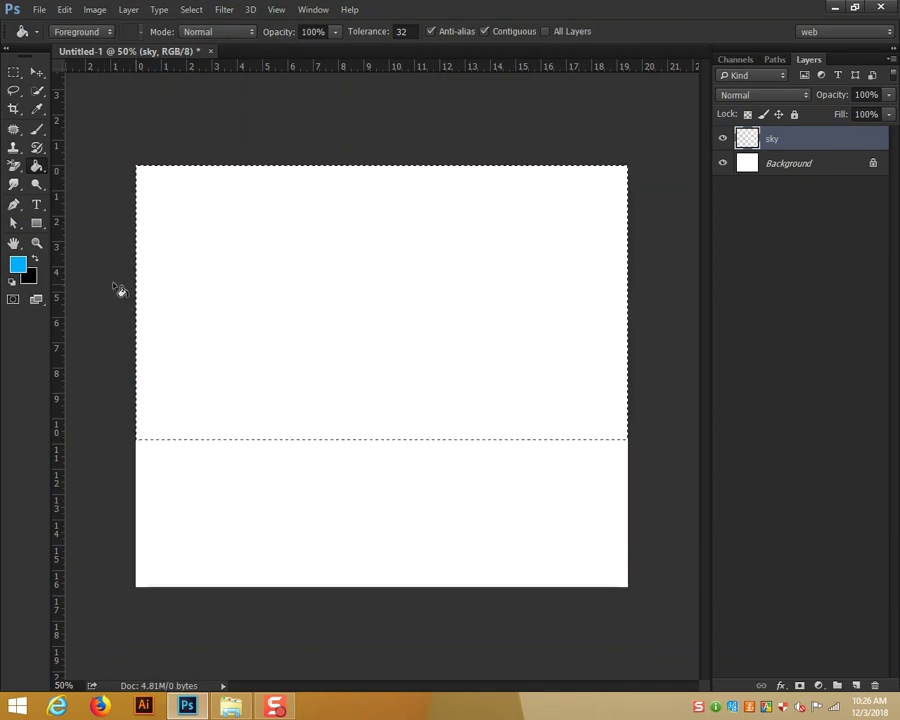
{"action": "left_click", "coordinate": [237, 240]}
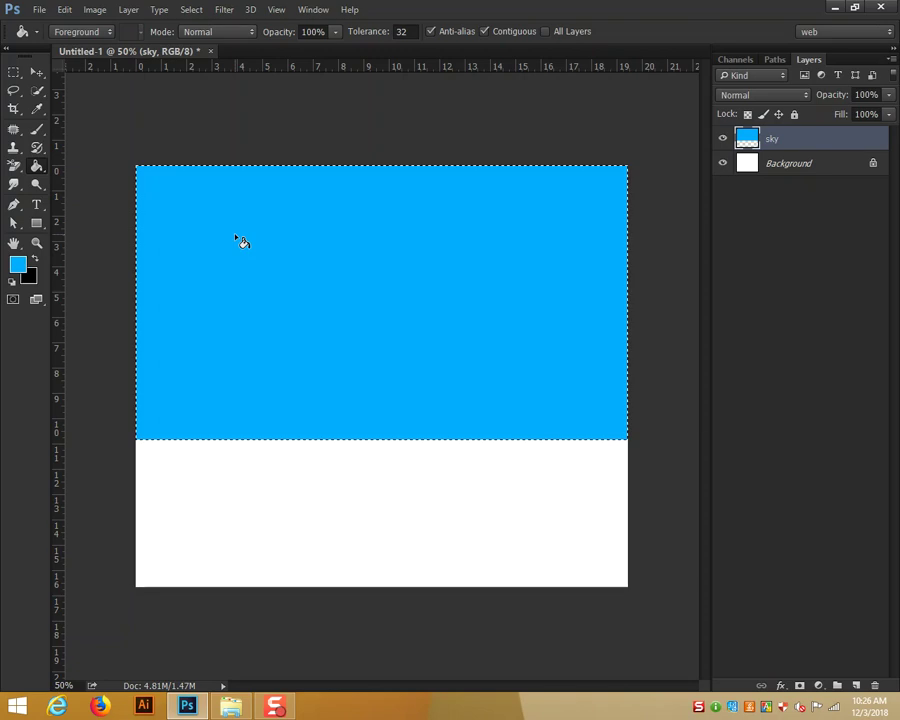
{"action": "key", "text": "ctrl+d"}
{"action": "key", "text": "ctrl+shift+d"}
{"action": "key", "text": "Delete"}
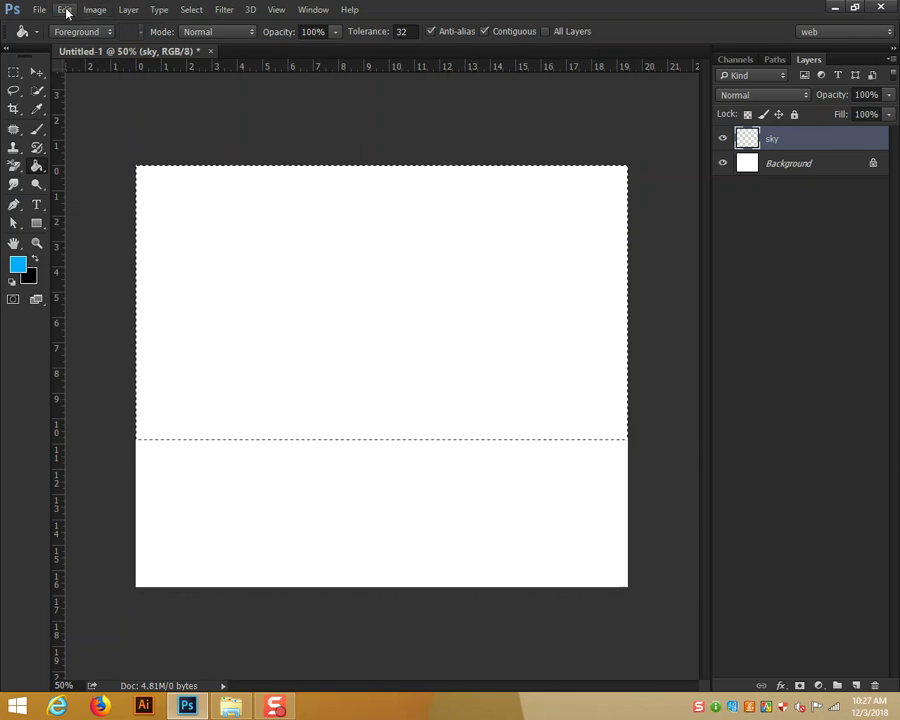
{"action": "left_click", "coordinate": [66, 12]}
{"action": "left_click", "coordinate": [100, 208]}
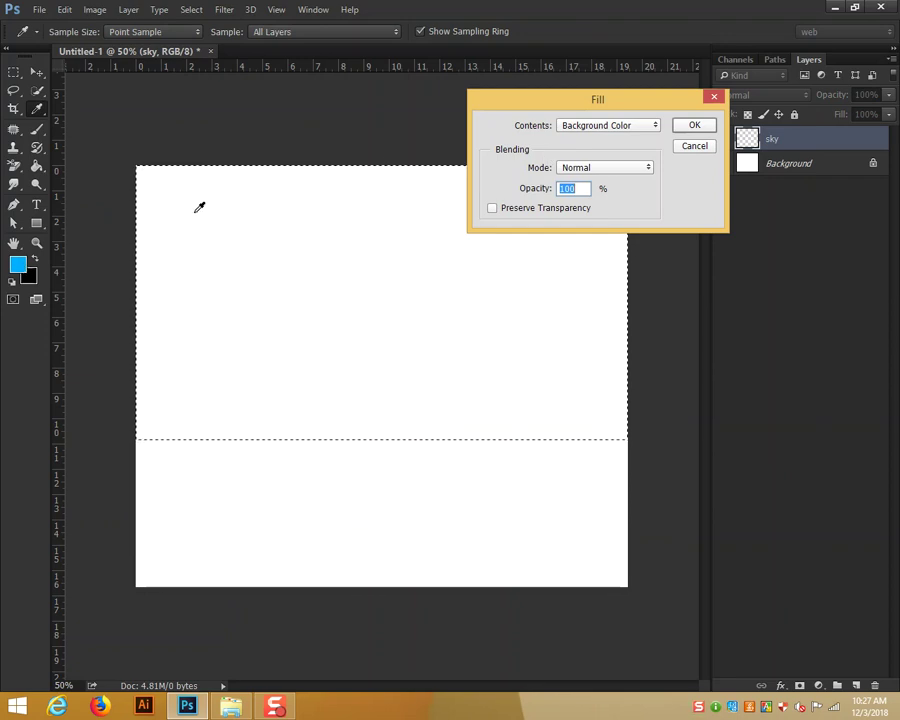
{"action": "left_click", "coordinate": [575, 127]}
{"action": "left_click", "coordinate": [588, 137]}
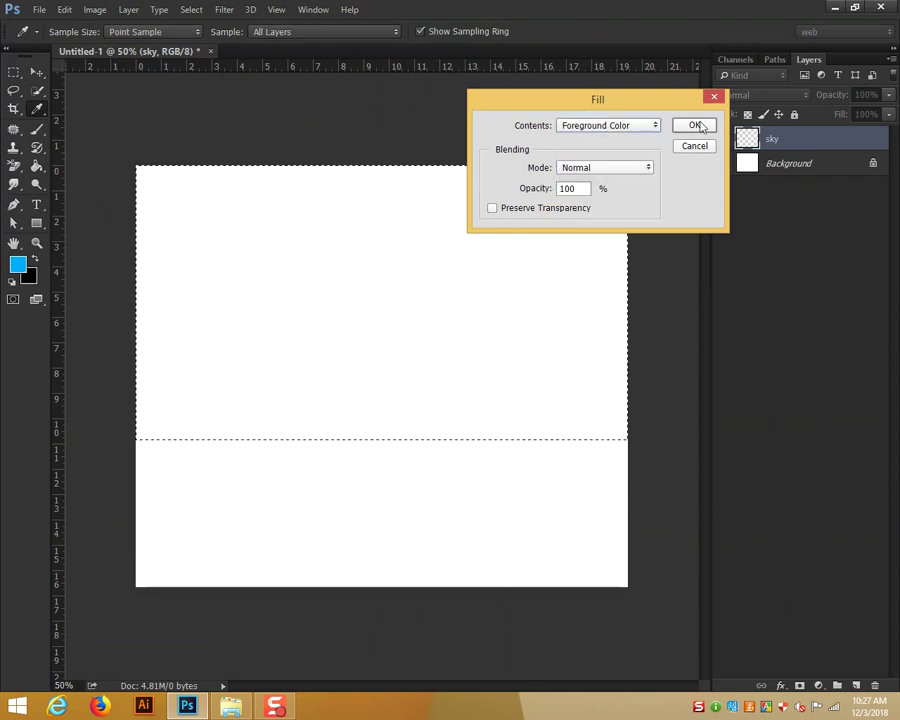
{"action": "left_click", "coordinate": [692, 126]}
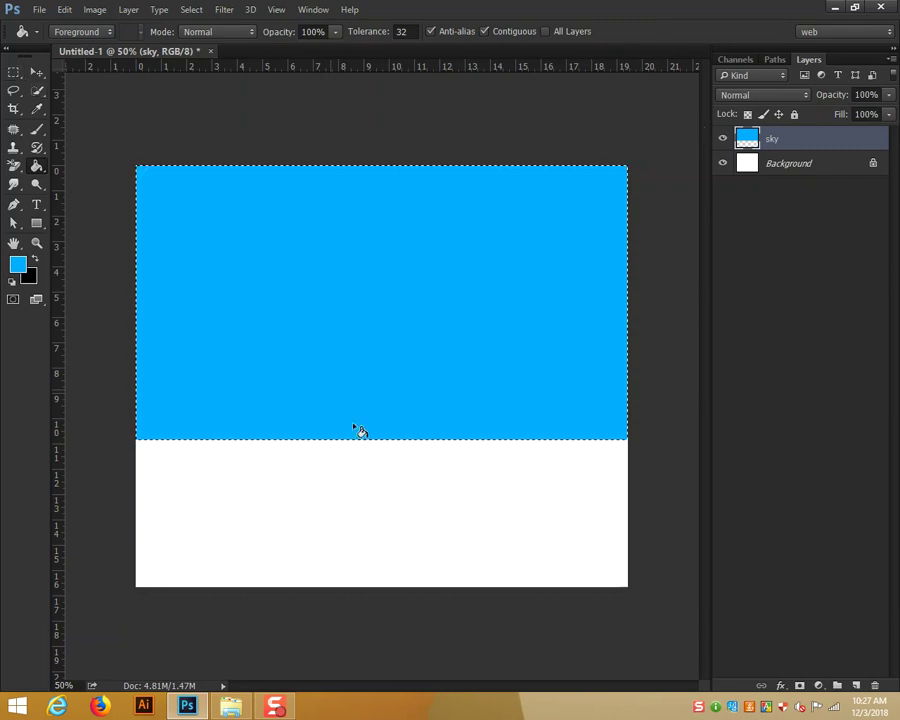
{"action": "key", "text": "ctrl+d"}
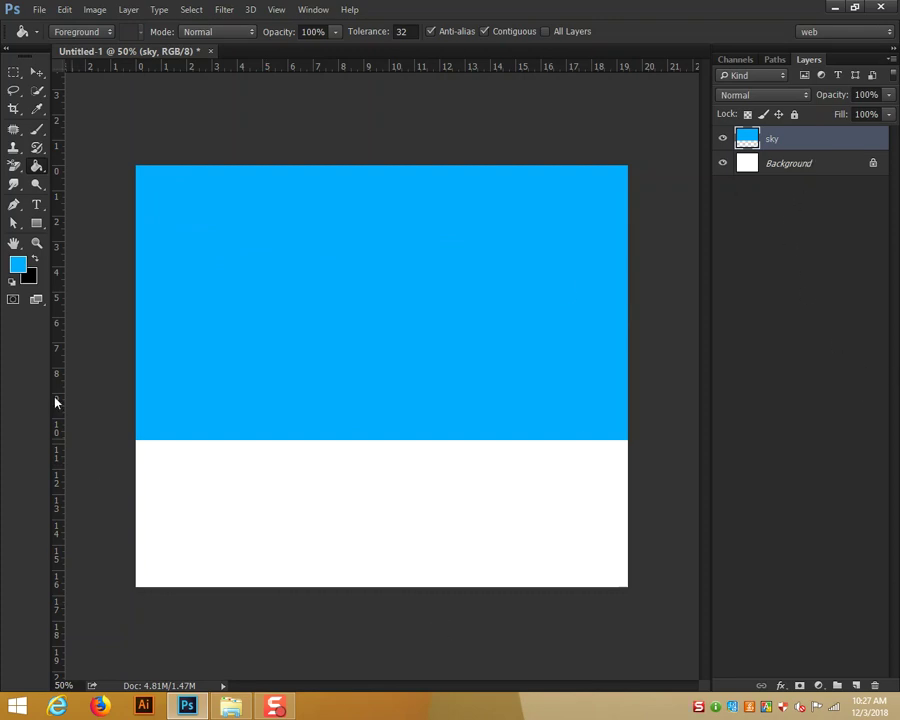
Select the white lower canvas area and add a new layer named 'river'
{"action": "left_click", "coordinate": [14, 72]}
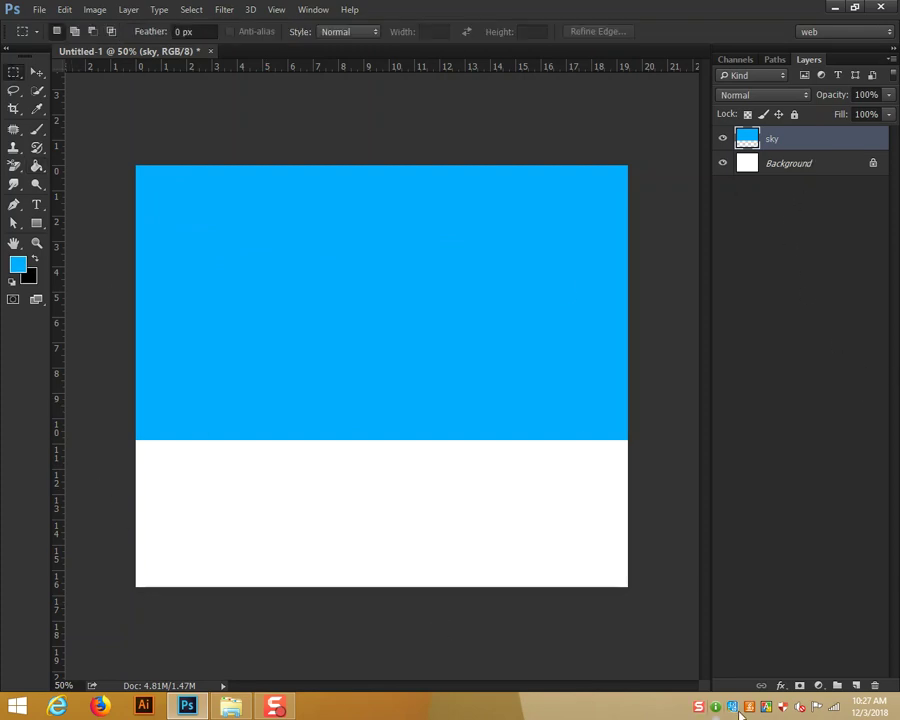
{"action": "left_click_drag", "start_coordinate": [628, 587], "coordinate": [104, 432]}
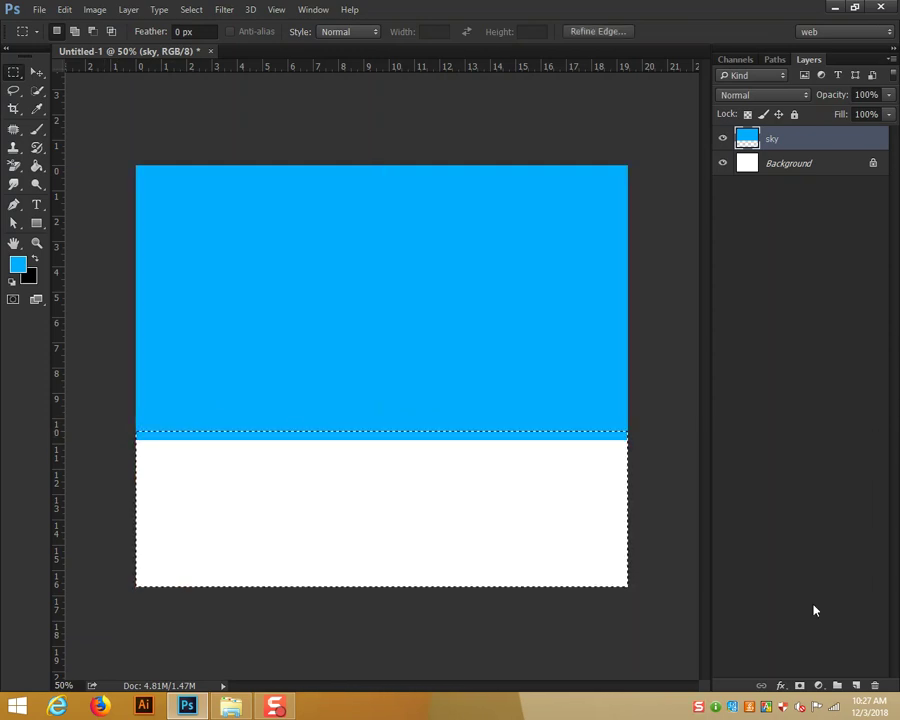
{"action": "left_click", "coordinate": [856, 685]}
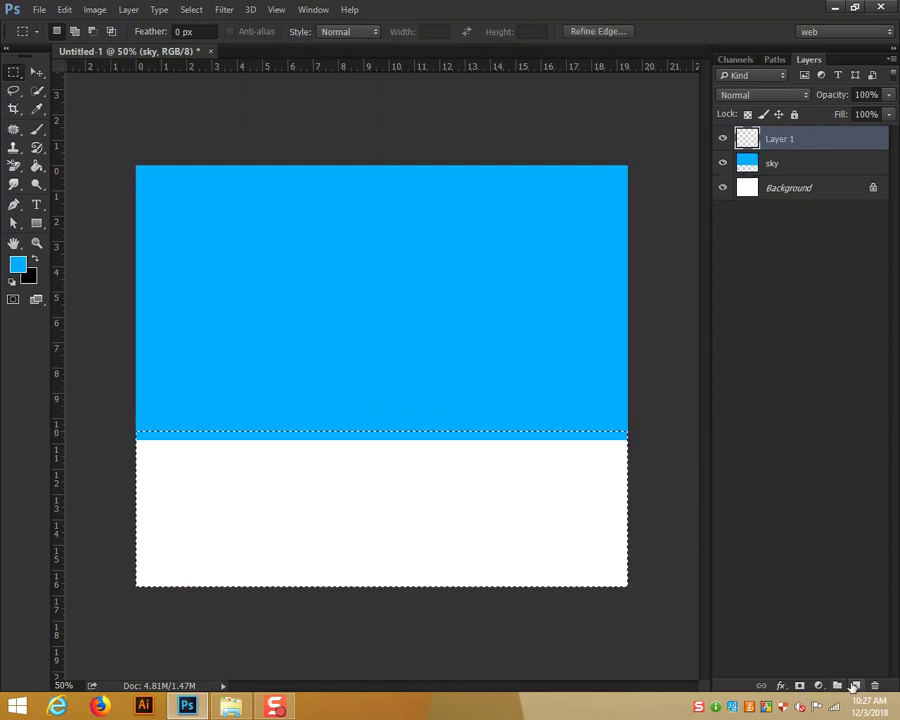
{"action": "double_click", "coordinate": [785, 139]}
{"action": "type", "text": "ri"}
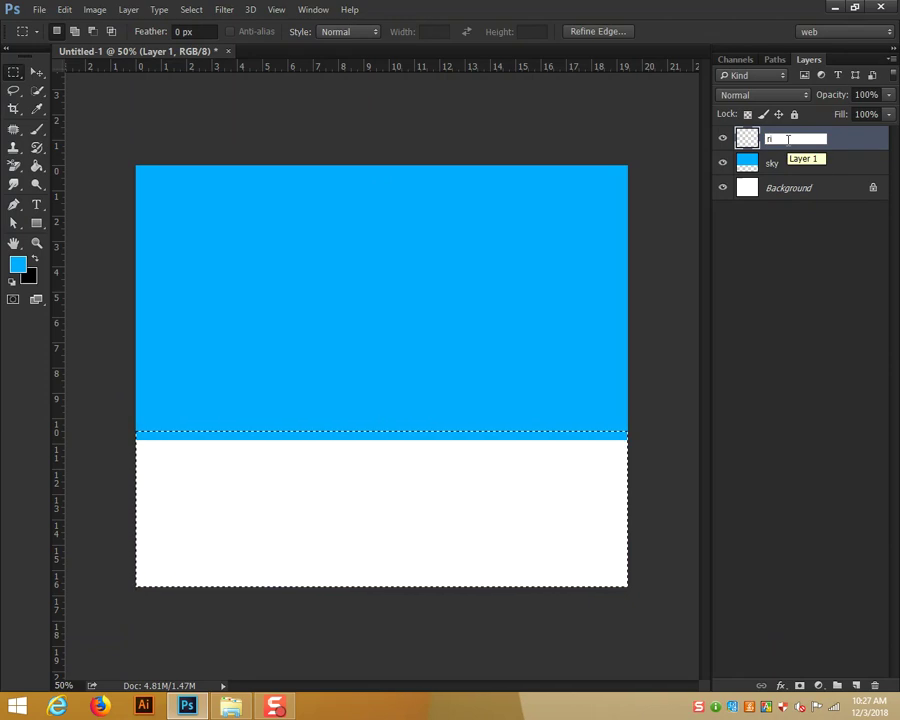
{"action": "type", "text": "ver"}
{"action": "key", "text": "Return"}
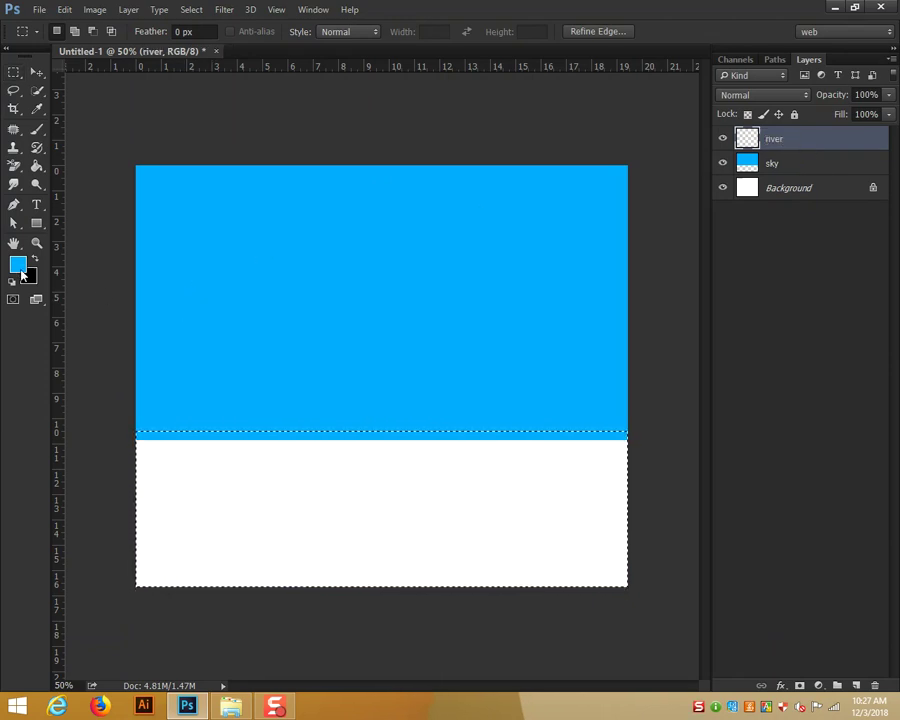
Fill the lower selection with light cyan (#83cdd8) and deselect
{"action": "left_click", "coordinate": [19, 266]}
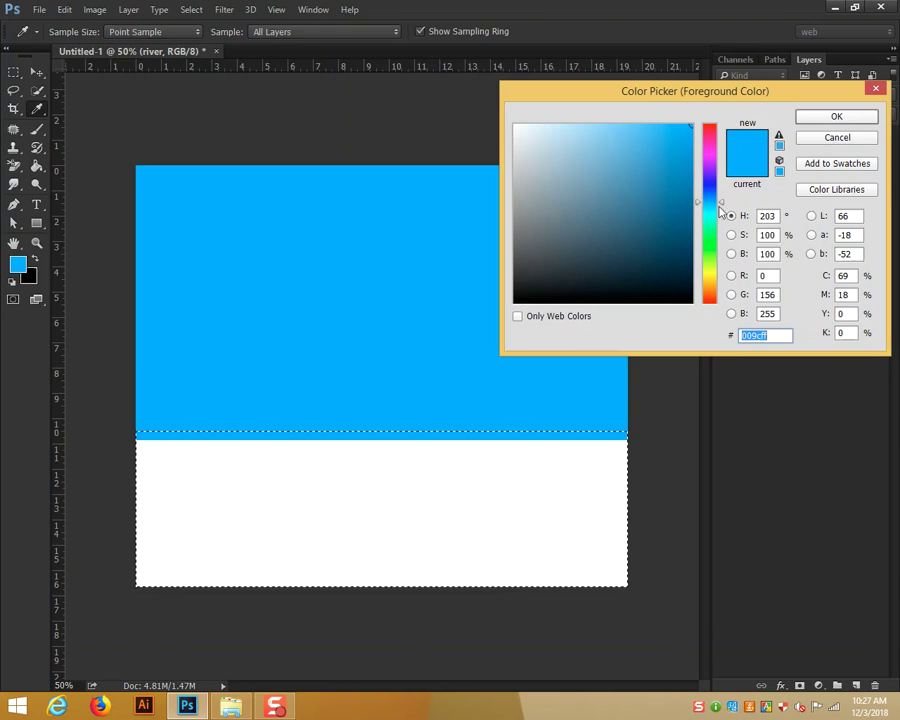
{"action": "left_click_drag", "start_coordinate": [719, 203], "coordinate": [721, 216]}
{"action": "left_click_drag", "start_coordinate": [584, 151], "coordinate": [591, 141]}
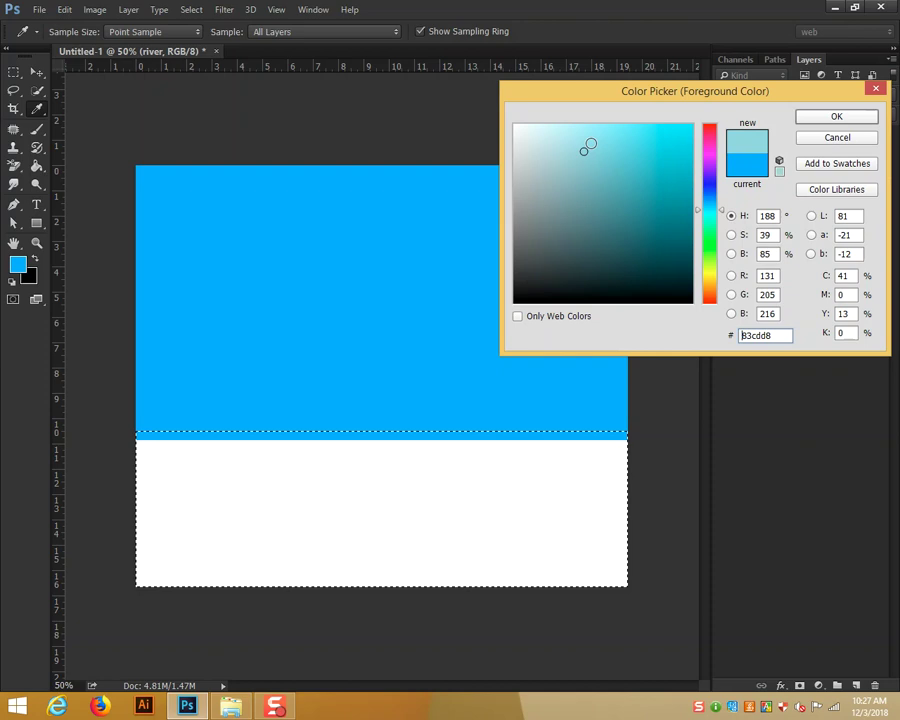
{"action": "left_click", "coordinate": [830, 118]}
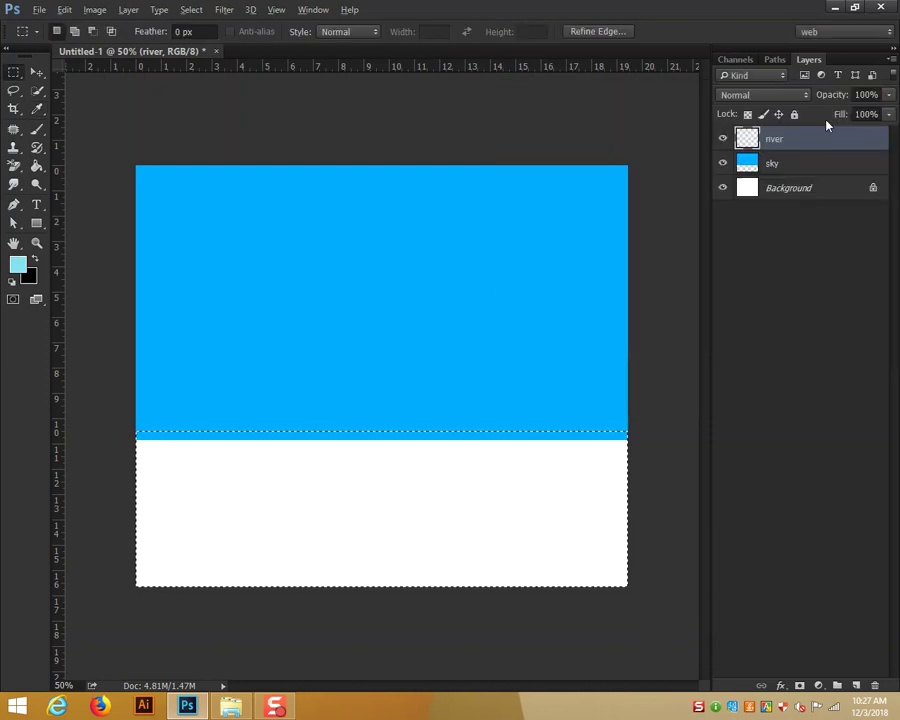
{"action": "key", "text": "alt+BackSpace"}
{"action": "key", "text": "ctrl+d"}
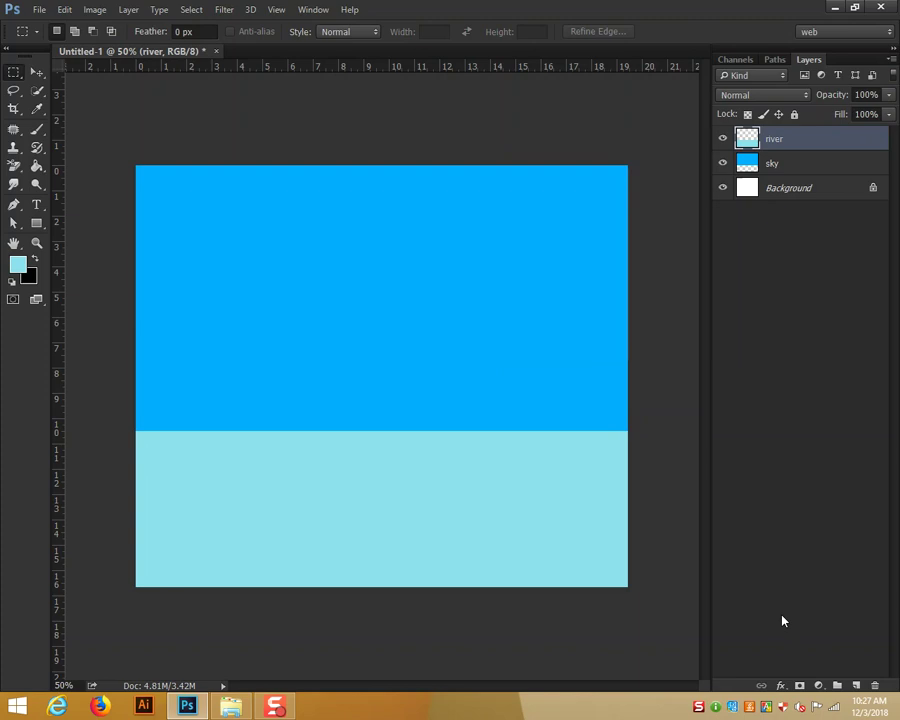
Select the sky layer and add a Gradient Overlay layer style
{"action": "left_click", "coordinate": [36, 72]}
{"action": "left_click", "coordinate": [549, 213]}
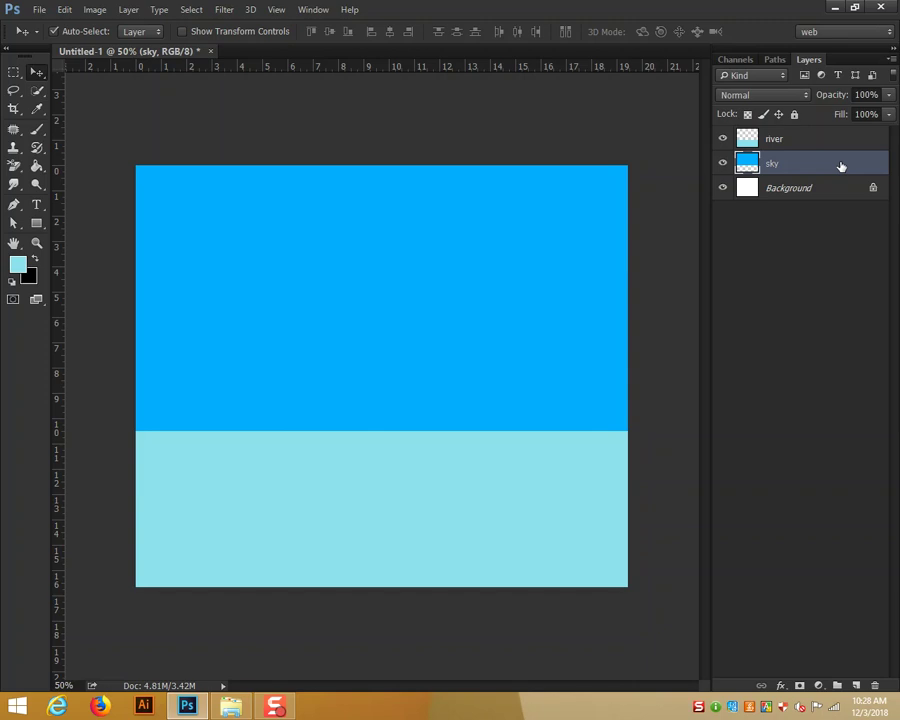
{"action": "double_click", "coordinate": [841, 166]}
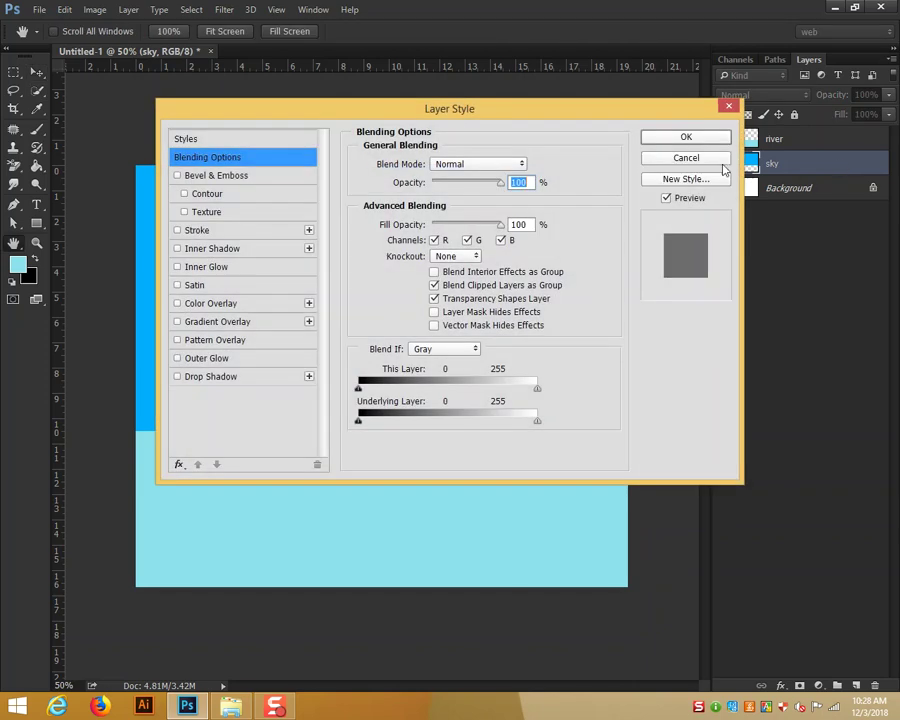
{"action": "left_click", "coordinate": [264, 322]}
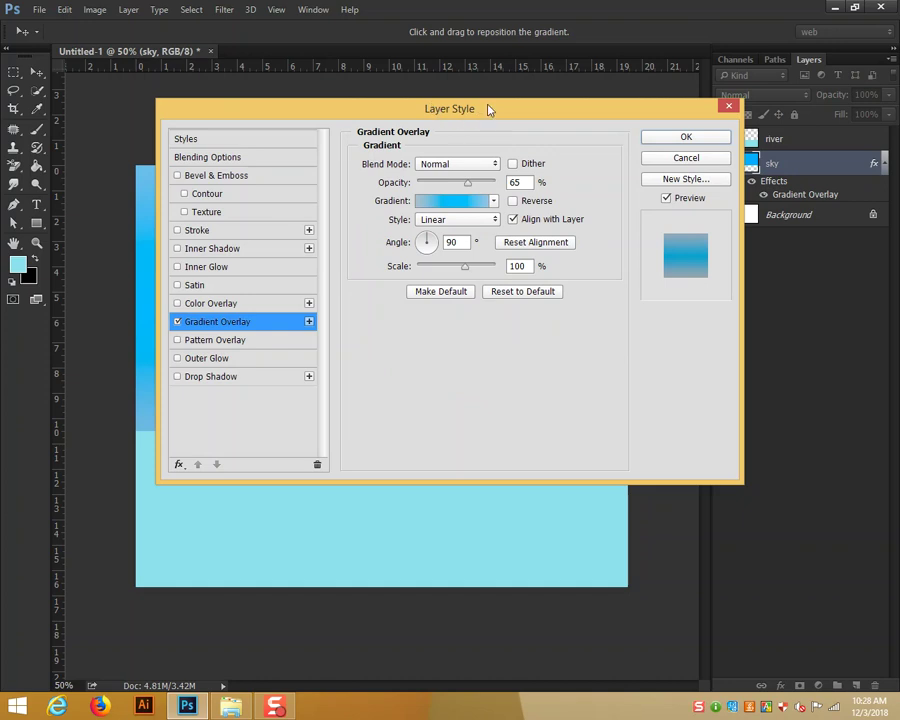
{"action": "left_click_drag", "start_coordinate": [486, 106], "coordinate": [508, 318]}
Undo a trial Orange, Yellow, Orange preset and make the gradient's bright end slightly bluer
{"action": "left_click", "coordinate": [509, 413]}
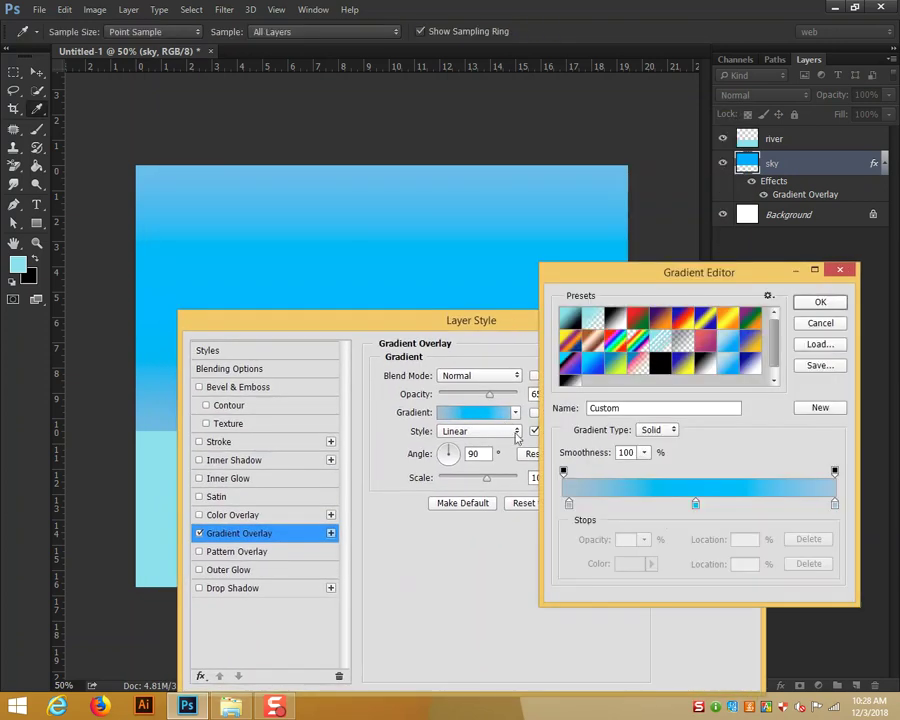
{"action": "left_click", "coordinate": [733, 328]}
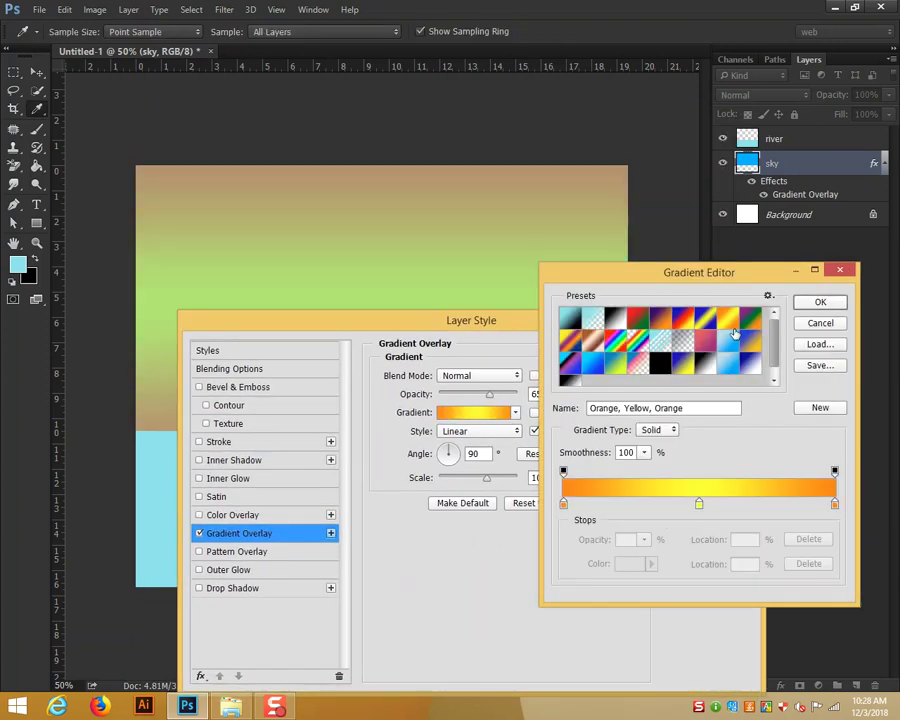
{"action": "key", "text": "ctrl+z"}
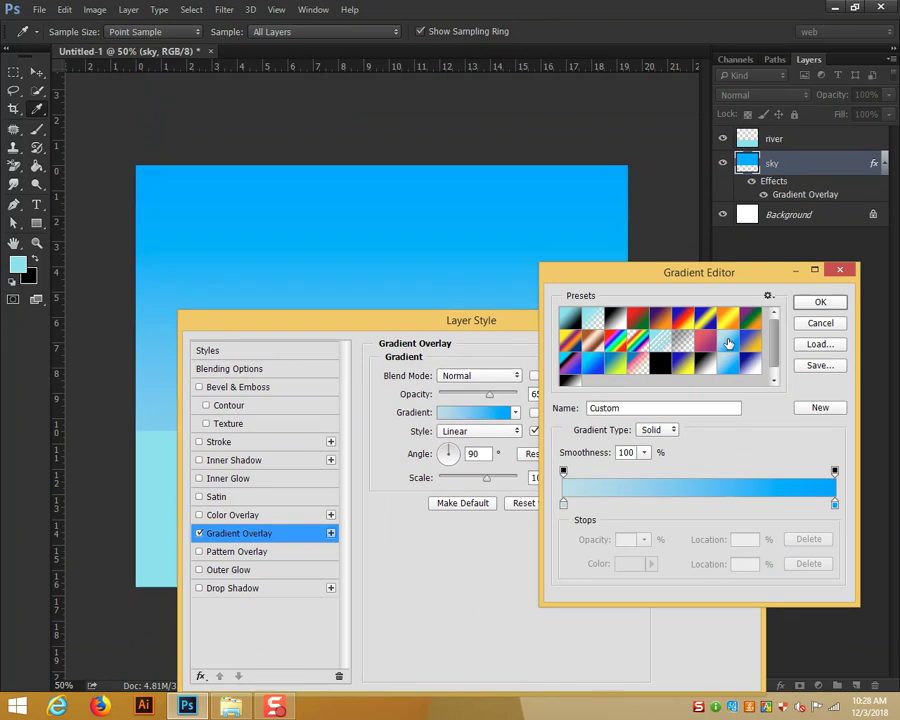
{"action": "double_click", "coordinate": [835, 506]}
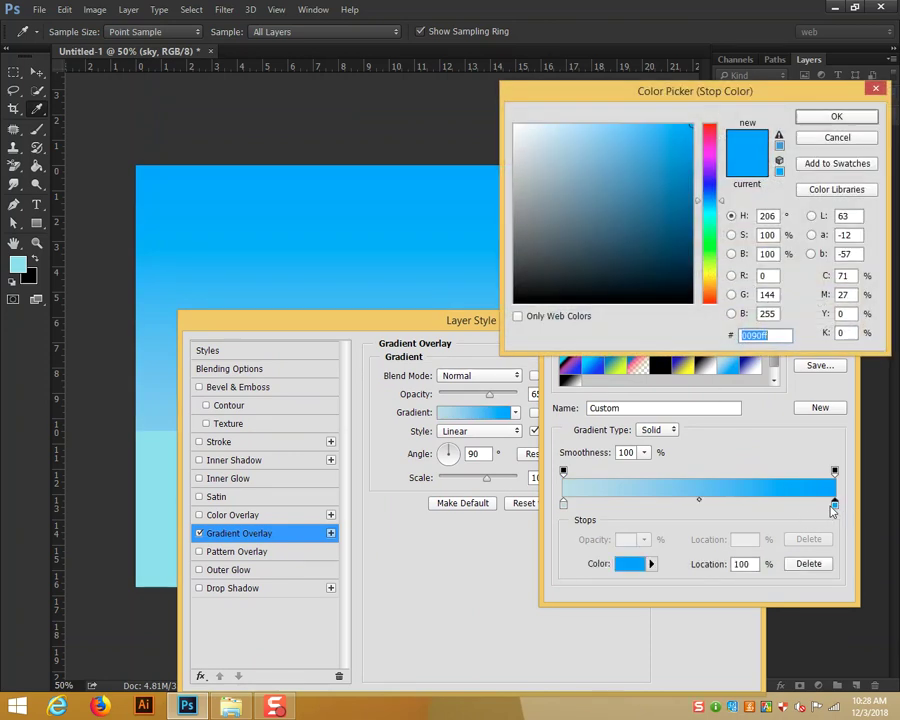
{"action": "left_click_drag", "start_coordinate": [723, 203], "coordinate": [721, 200]}
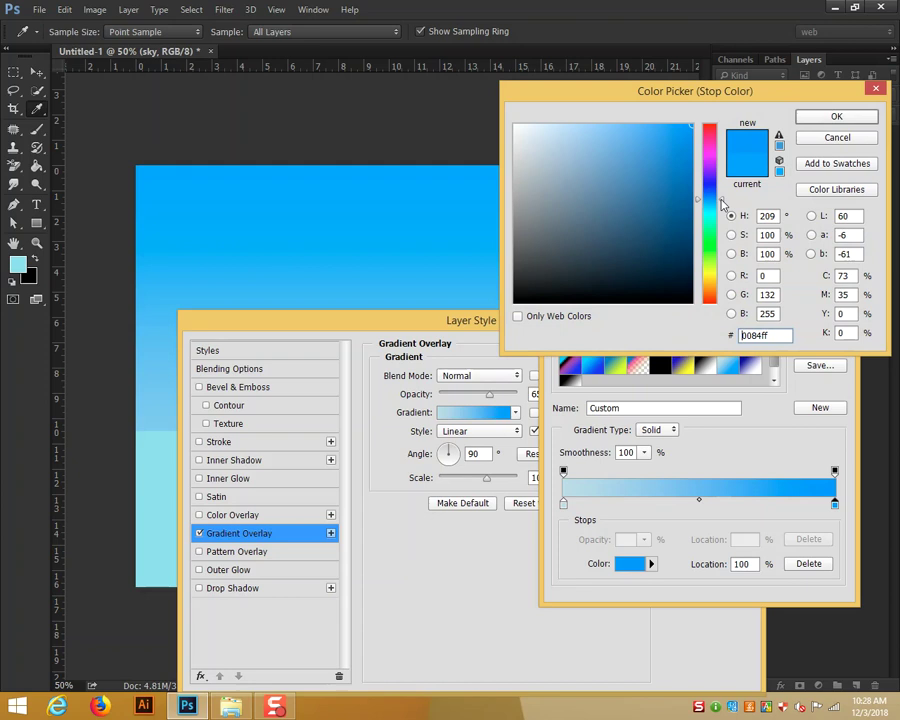
{"action": "left_click", "coordinate": [836, 116]}
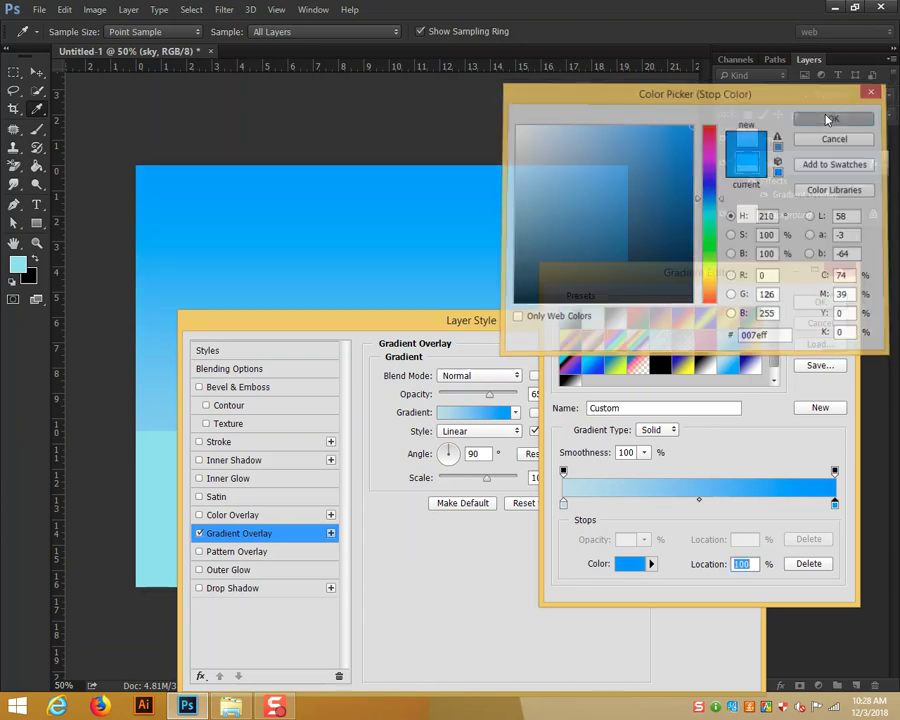
Make the gradient's pale end a soft light blue, move it to about 22%, and apply
{"action": "double_click", "coordinate": [564, 505]}
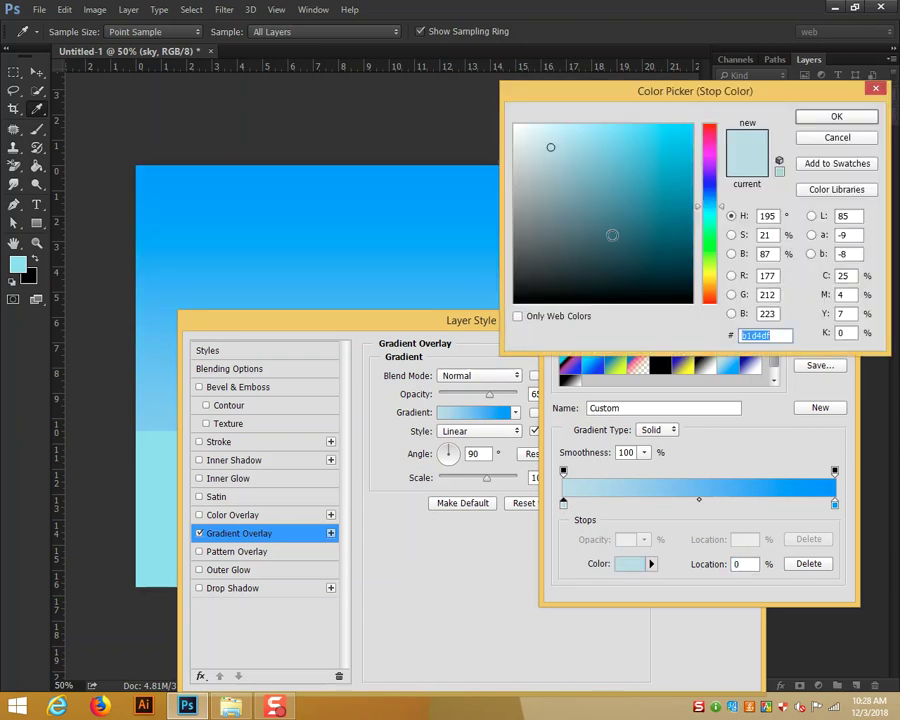
{"action": "left_click_drag", "start_coordinate": [701, 212], "coordinate": [701, 207]}
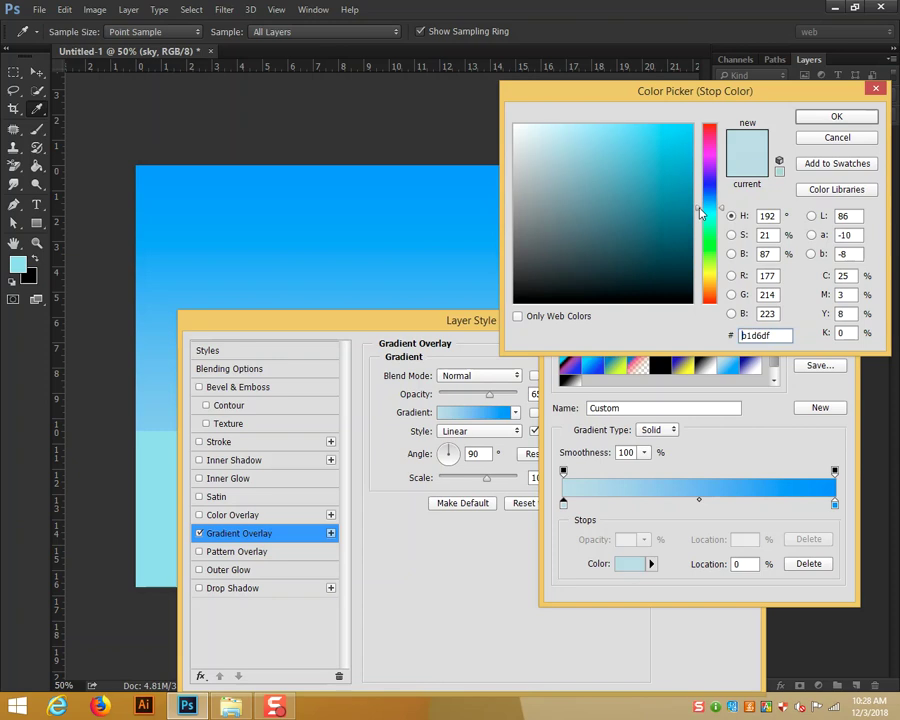
{"action": "mouse_move", "coordinate": [608, 157]}
{"action": "left_mouse_down"}
{"action": "mouse_move", "coordinate": [598, 150]}
{"action": "mouse_move", "coordinate": [592, 175]}
{"action": "mouse_move", "coordinate": [575, 161]}
{"action": "left_mouse_up"}
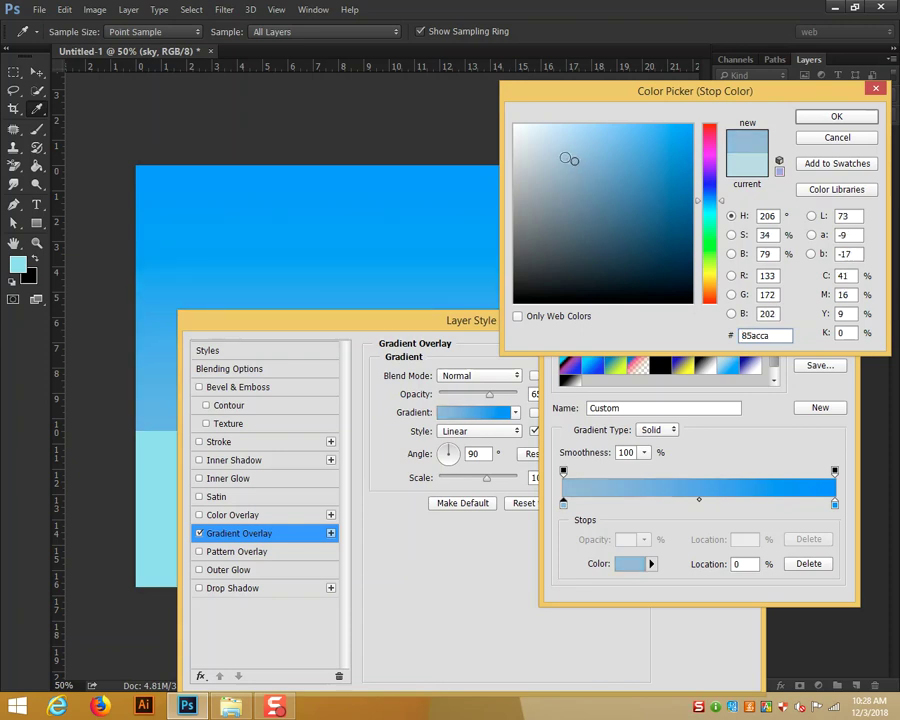
{"action": "left_click", "coordinate": [561, 157]}
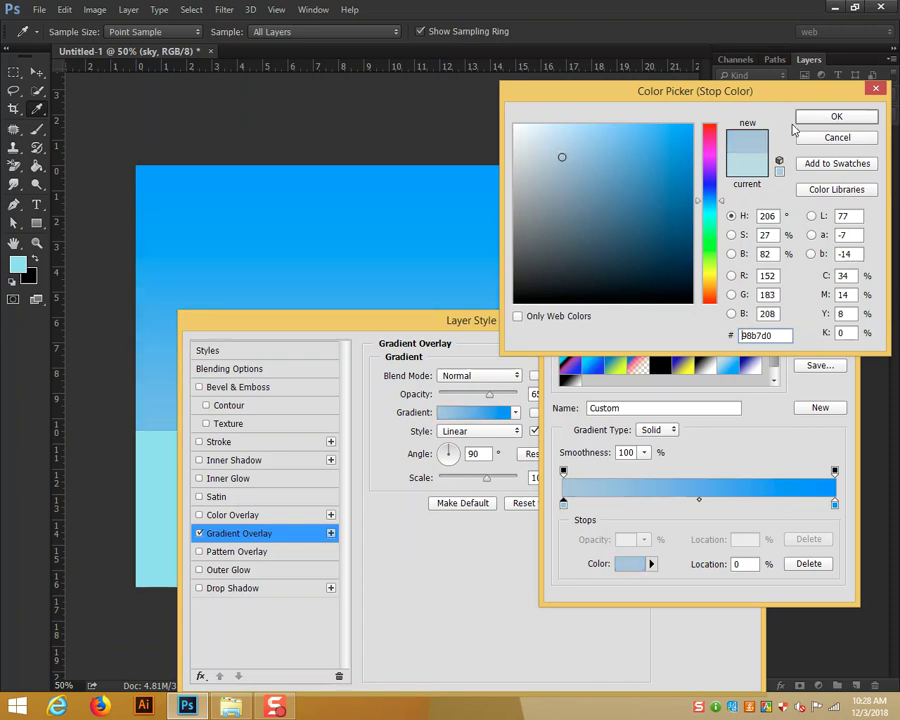
{"action": "left_click", "coordinate": [805, 117]}
{"action": "left_click_drag", "start_coordinate": [564, 508], "coordinate": [625, 512]}
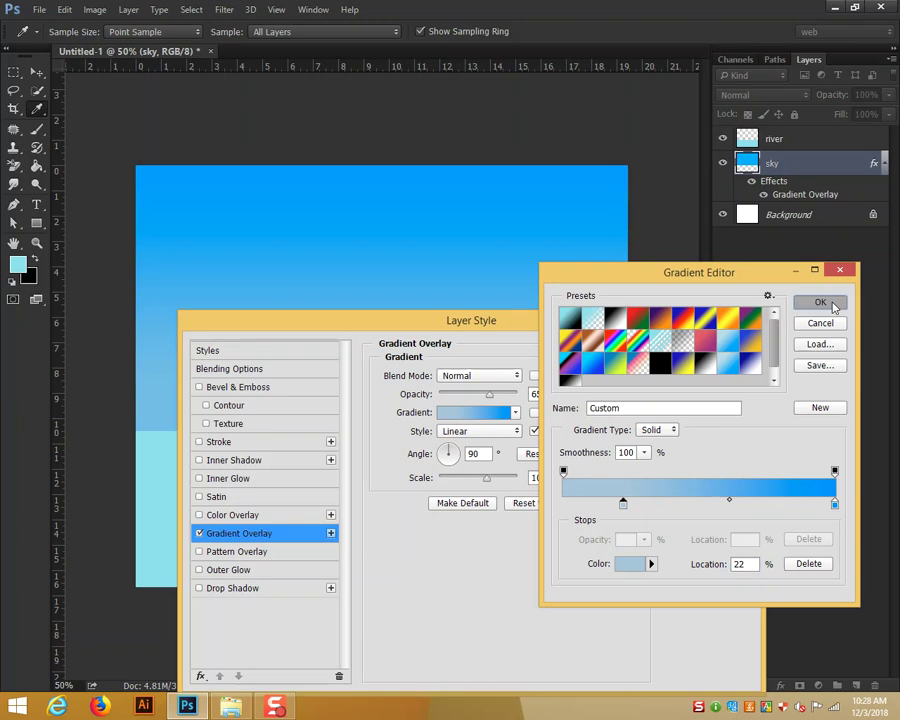
{"action": "left_click", "coordinate": [831, 304]}
{"action": "left_click", "coordinate": [728, 348]}
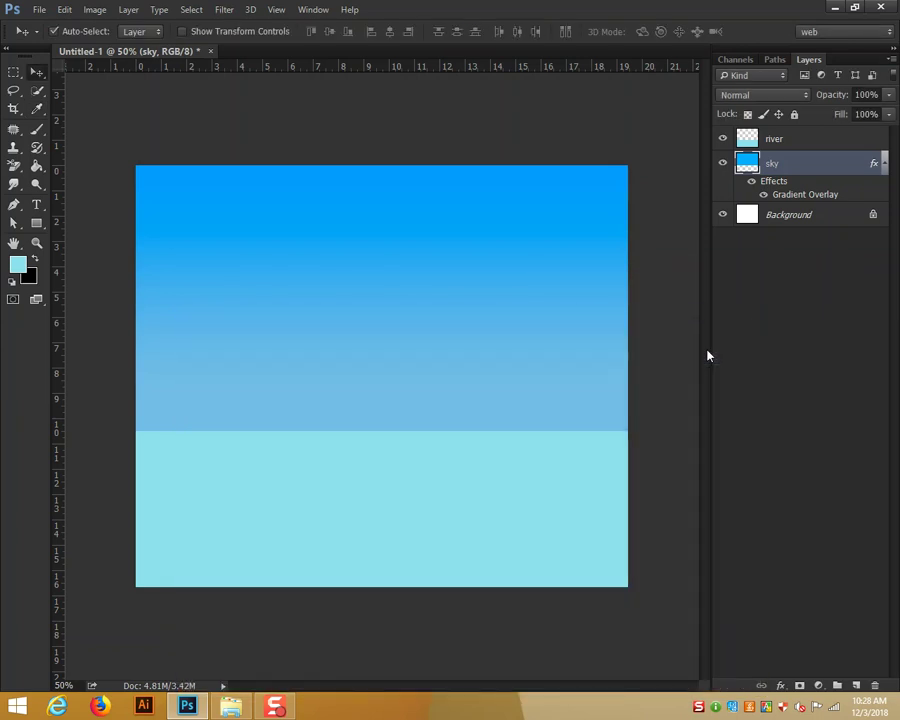
Move the river layer below sky and add a new empty Layer 1 on top
{"action": "left_click_drag", "start_coordinate": [826, 139], "coordinate": [822, 199]}
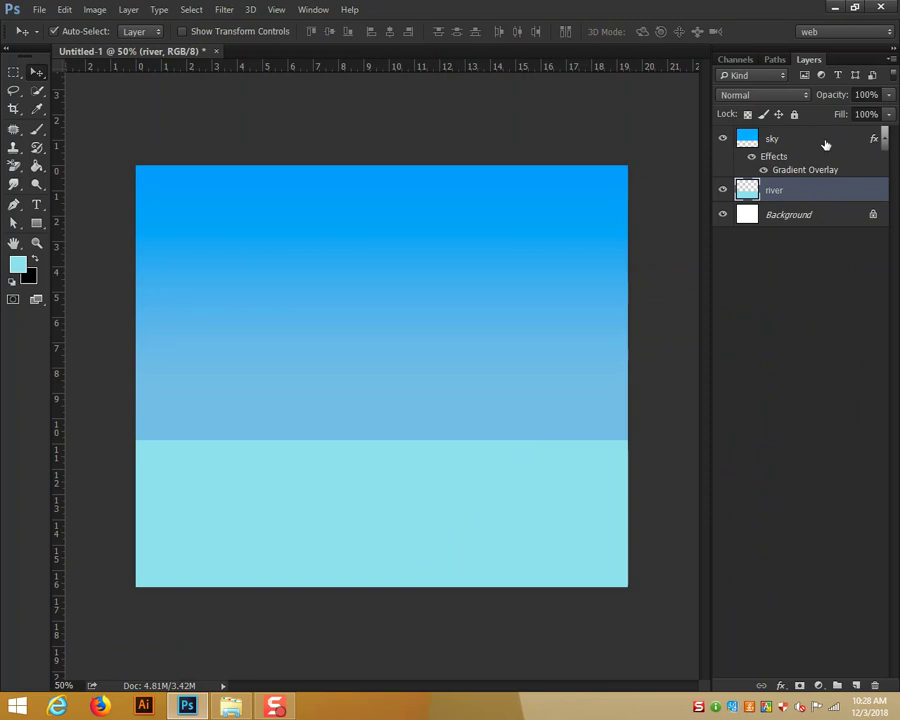
{"action": "left_click", "coordinate": [826, 145]}
{"action": "left_click", "coordinate": [856, 686]}
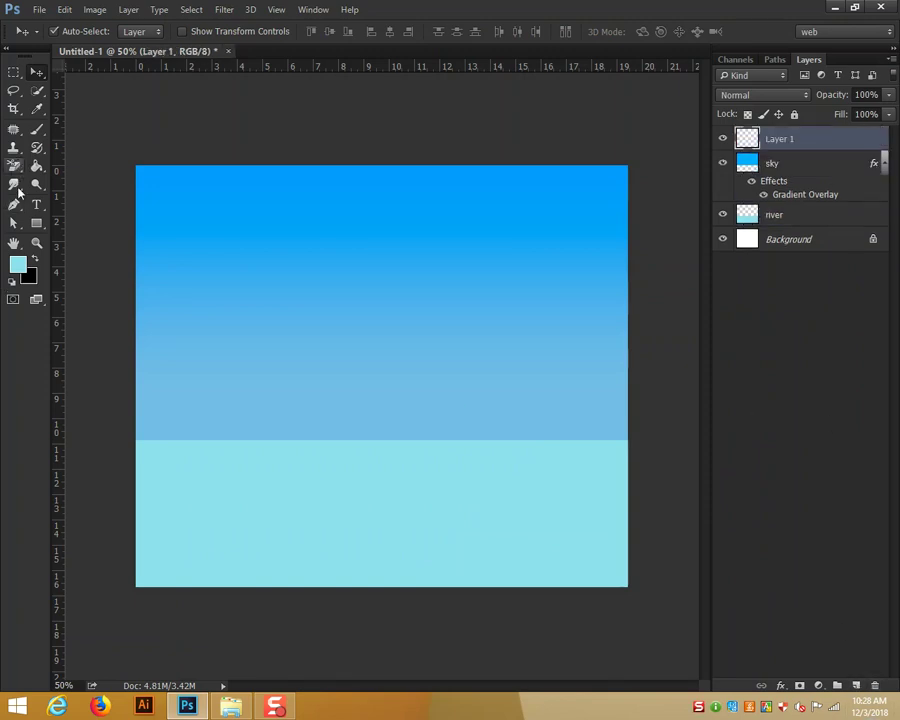
{"action": "left_click", "coordinate": [20, 266]}
Set the foreground colour to pure white and choose the soft Brush tool
{"action": "left_click_drag", "start_coordinate": [618, 214], "coordinate": [502, 92]}
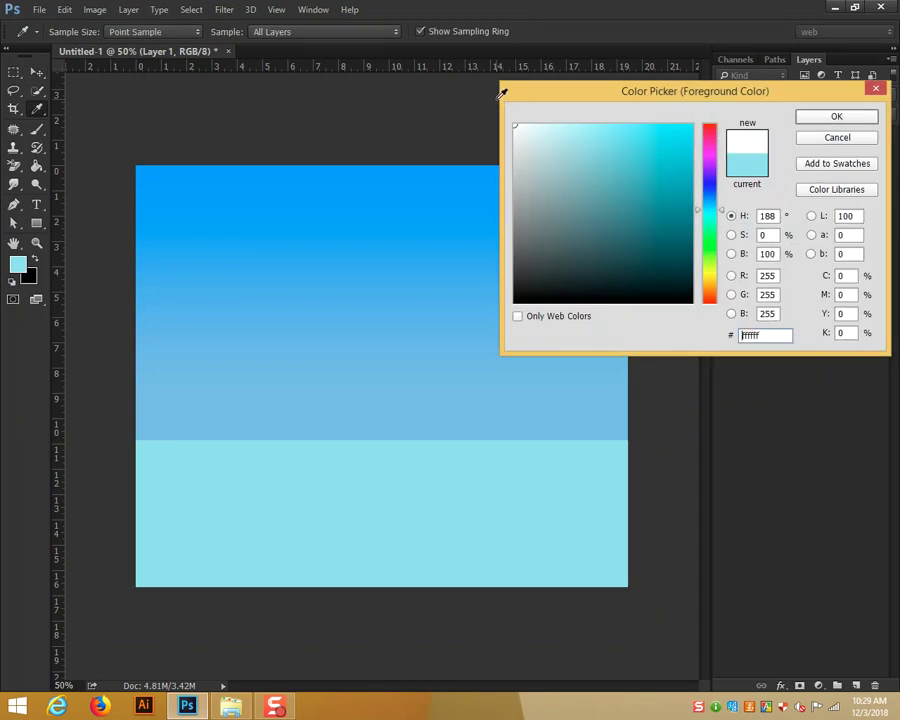
{"action": "left_click", "coordinate": [847, 118]}
{"action": "left_click", "coordinate": [39, 130]}
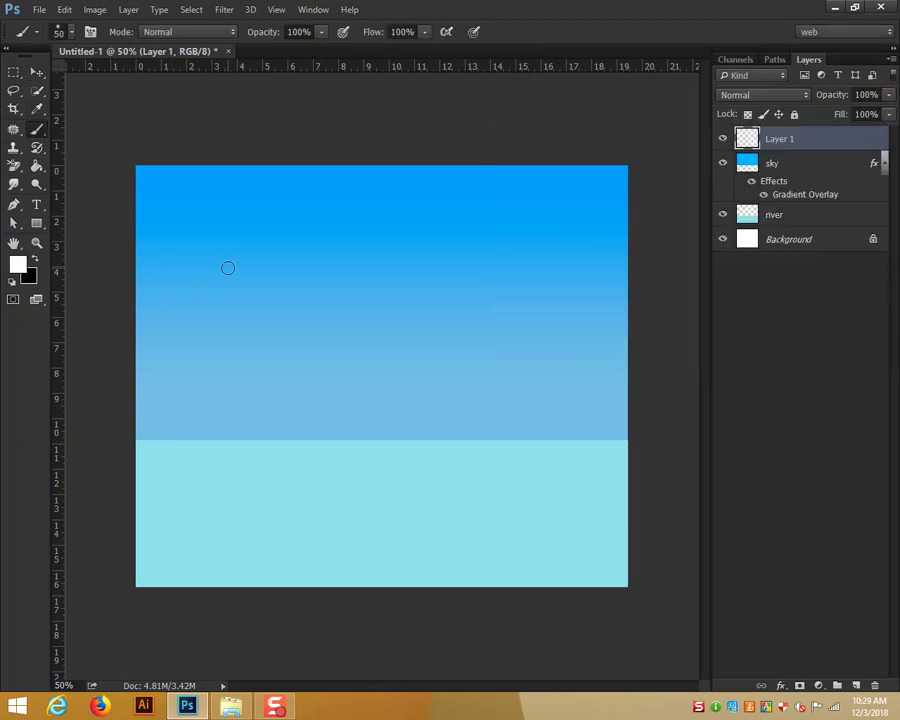
Paint seven soft white cloud strokes scattered across the blue sky
{"action": "left_click_drag", "start_coordinate": [173, 276], "coordinate": [217, 279]}
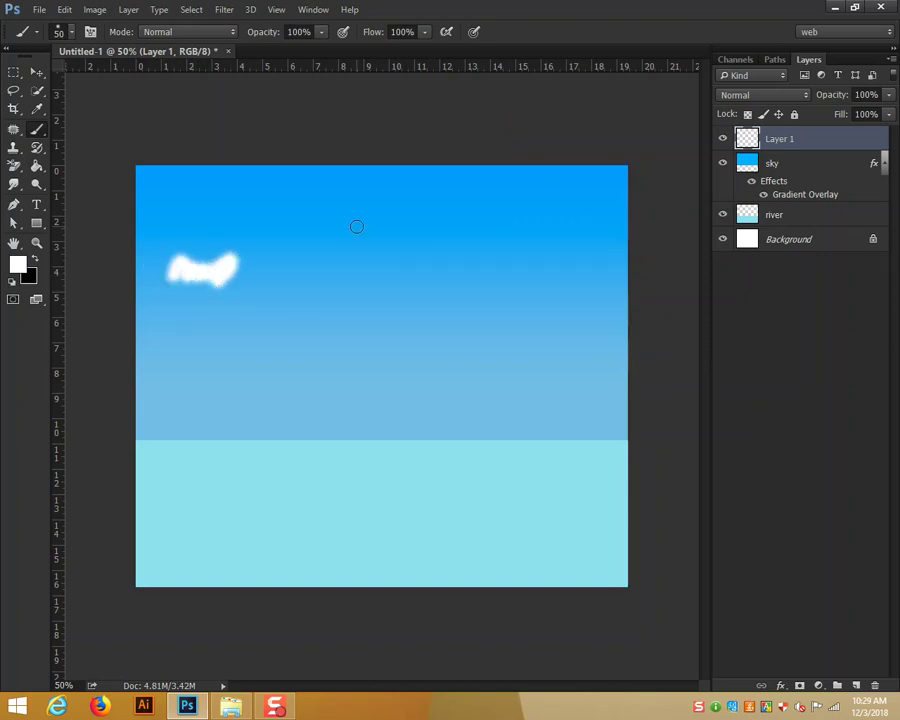
{"action": "mouse_move", "coordinate": [550, 175]}
{"action": "left_mouse_down"}
{"action": "mouse_move", "coordinate": [596, 172]}
{"action": "mouse_move", "coordinate": [600, 189]}
{"action": "left_mouse_up"}
{"action": "left_click_drag", "start_coordinate": [156, 203], "coordinate": [244, 203]}
{"action": "mouse_move", "coordinate": [388, 344]}
{"action": "left_mouse_down"}
{"action": "mouse_move", "coordinate": [460, 329]}
{"action": "mouse_move", "coordinate": [444, 315]}
{"action": "mouse_move", "coordinate": [469, 291]}
{"action": "mouse_move", "coordinate": [488, 296]}
{"action": "left_mouse_up"}
{"action": "left_click_drag", "start_coordinate": [481, 405], "coordinate": [552, 395]}
{"action": "left_click_drag", "start_coordinate": [154, 409], "coordinate": [186, 385]}
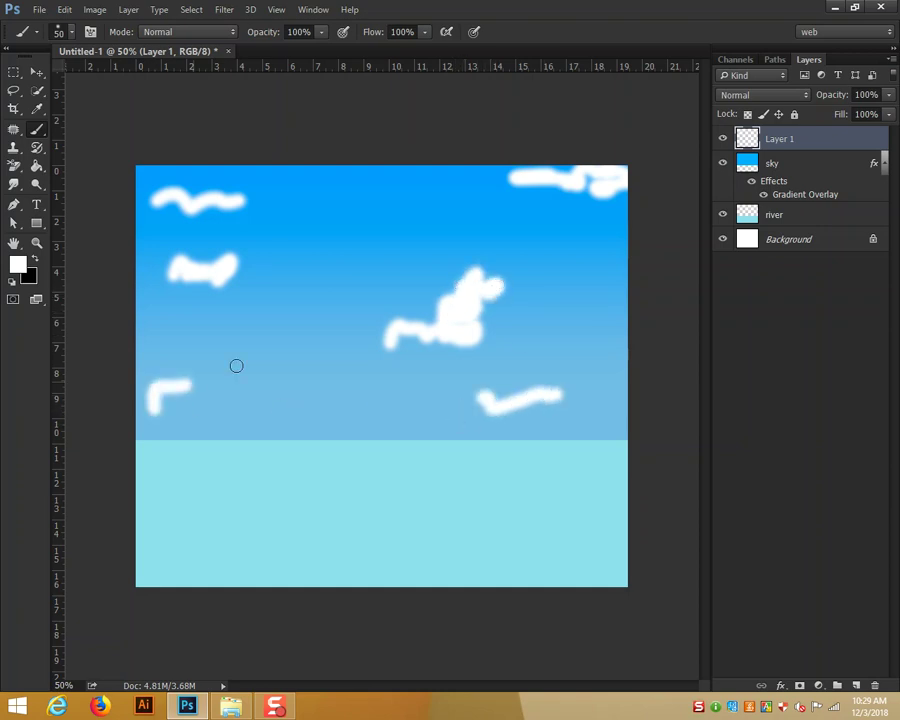
{"action": "left_click_drag", "start_coordinate": [342, 264], "coordinate": [385, 243]}
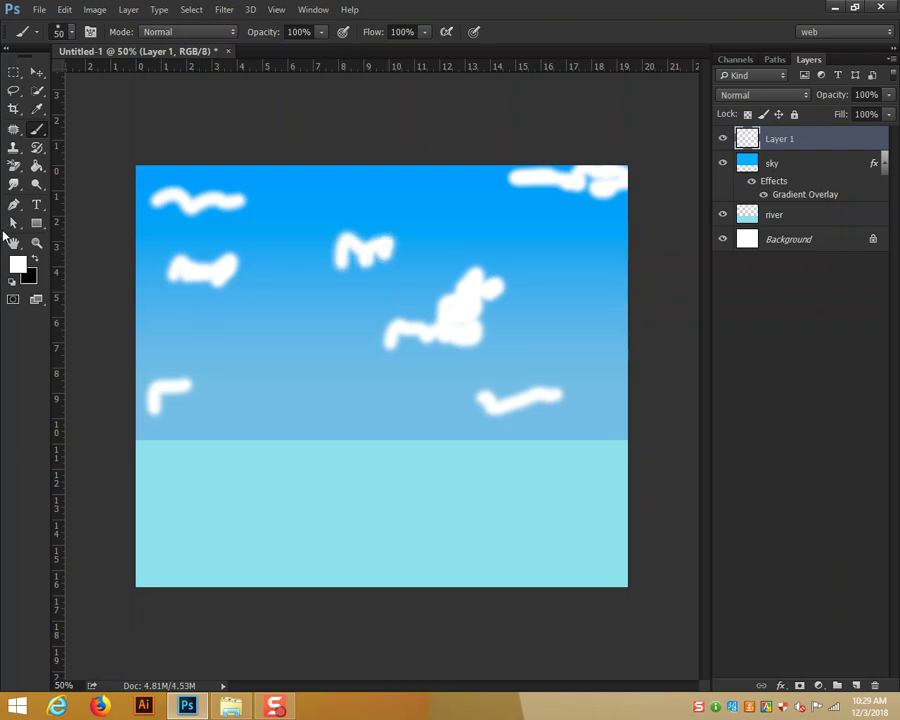
{"action": "right_click", "coordinate": [13, 186]}
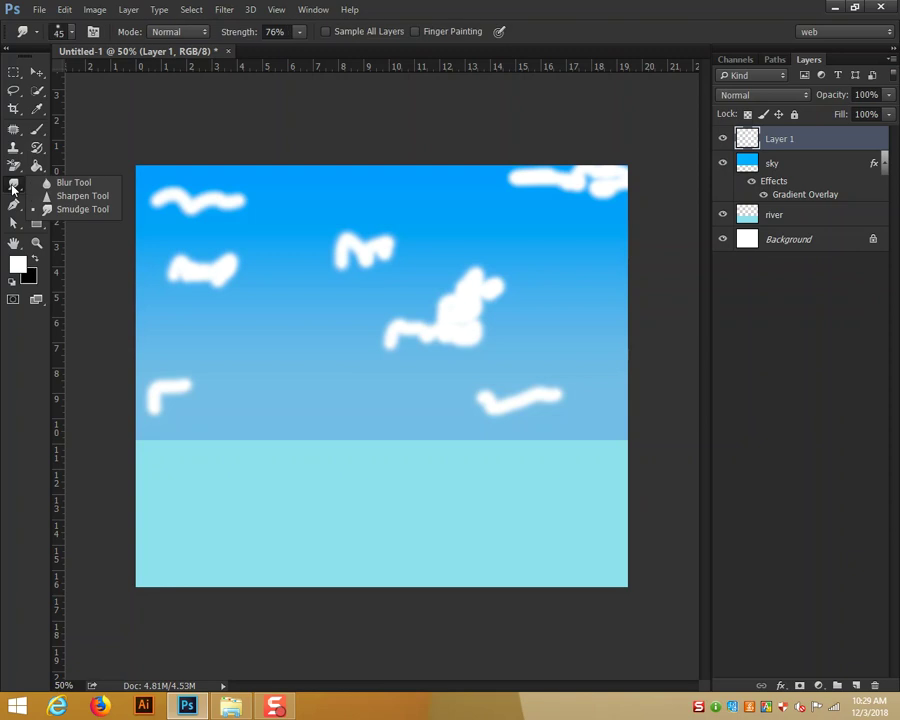
Set up the Smudge Tool at 72% strength and 40 px at 200% zoom, smudging the upper cloud's left end
{"action": "left_click", "coordinate": [66, 208]}
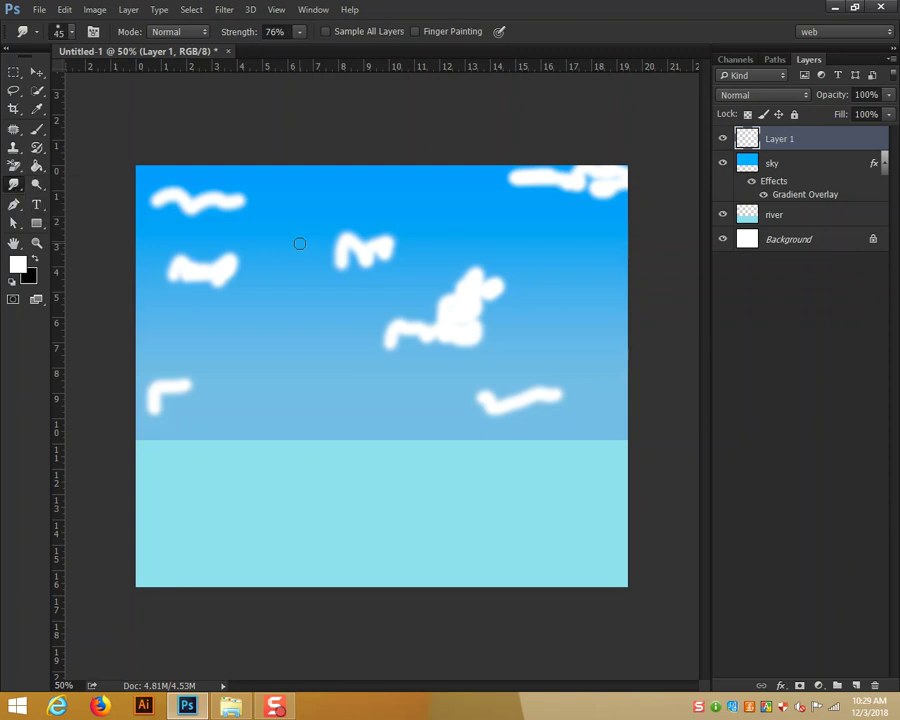
{"action": "key", "text": "ctrl+plus"}
{"action": "key", "text": "ctrl+plus"}
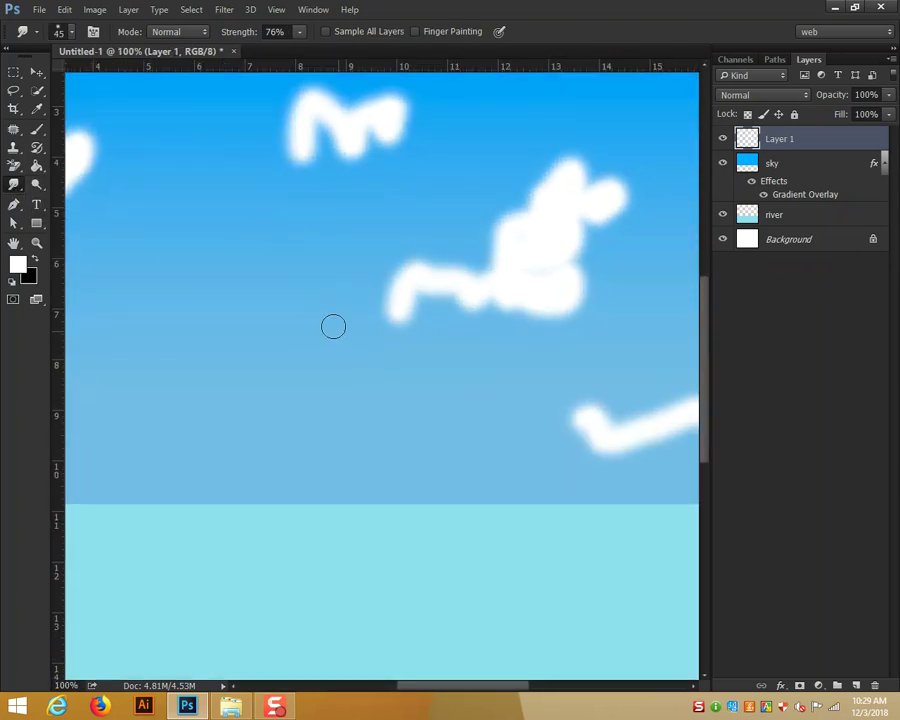
{"action": "mouse_move", "coordinate": [468, 368]}
{"action": "left_mouse_down"}
{"action": "mouse_move", "coordinate": [612, 500]}
{"action": "mouse_move", "coordinate": [532, 524]}
{"action": "left_mouse_up"}
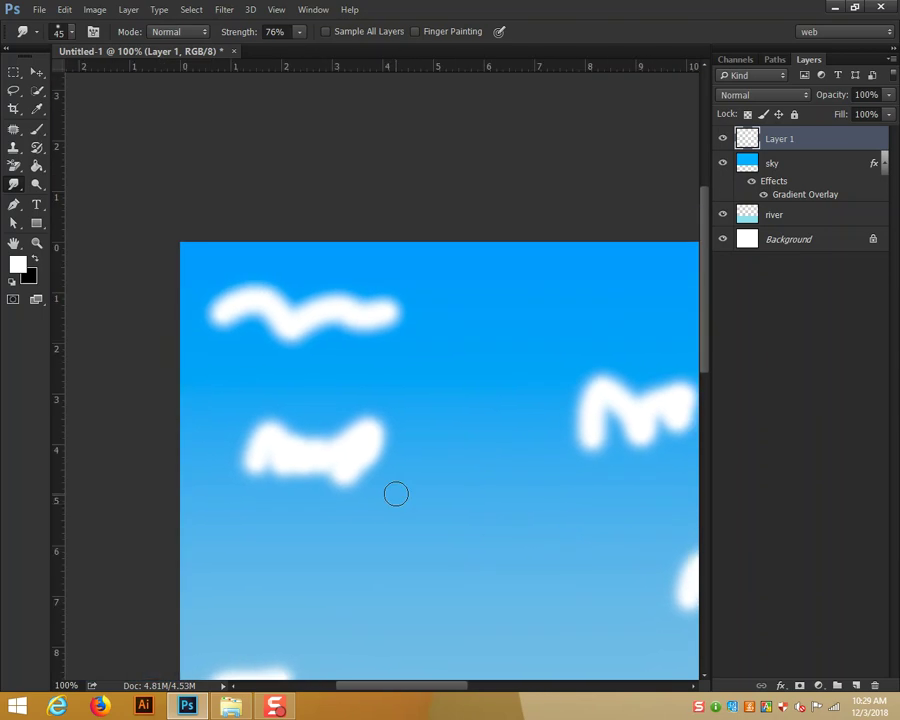
{"action": "key", "text": "ctrl+plus"}
{"action": "key", "text": "ctrl+plus"}
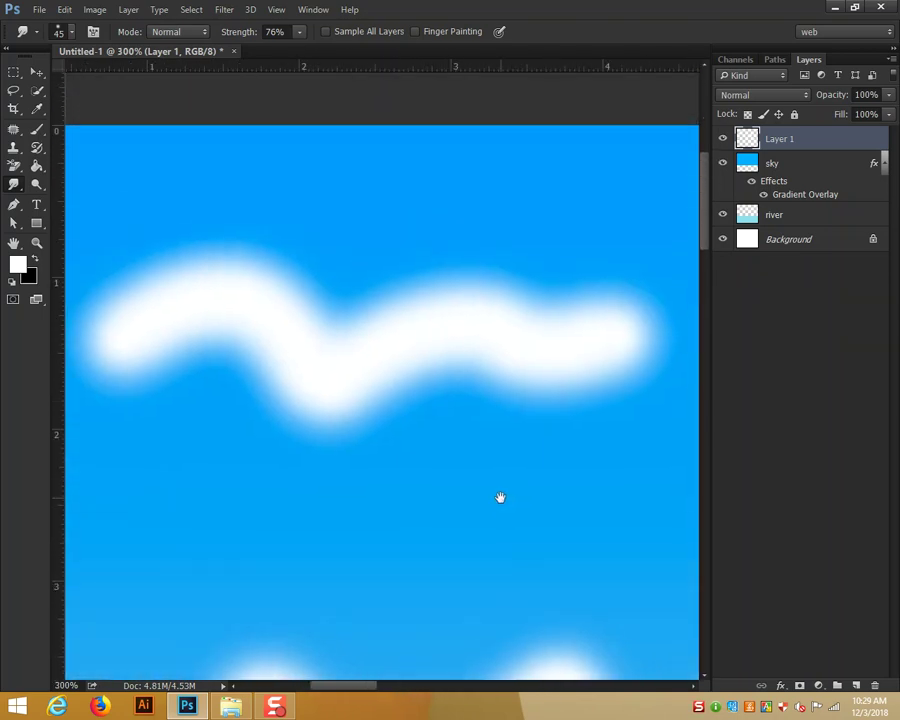
{"action": "key", "text": "ctrl+minus"}
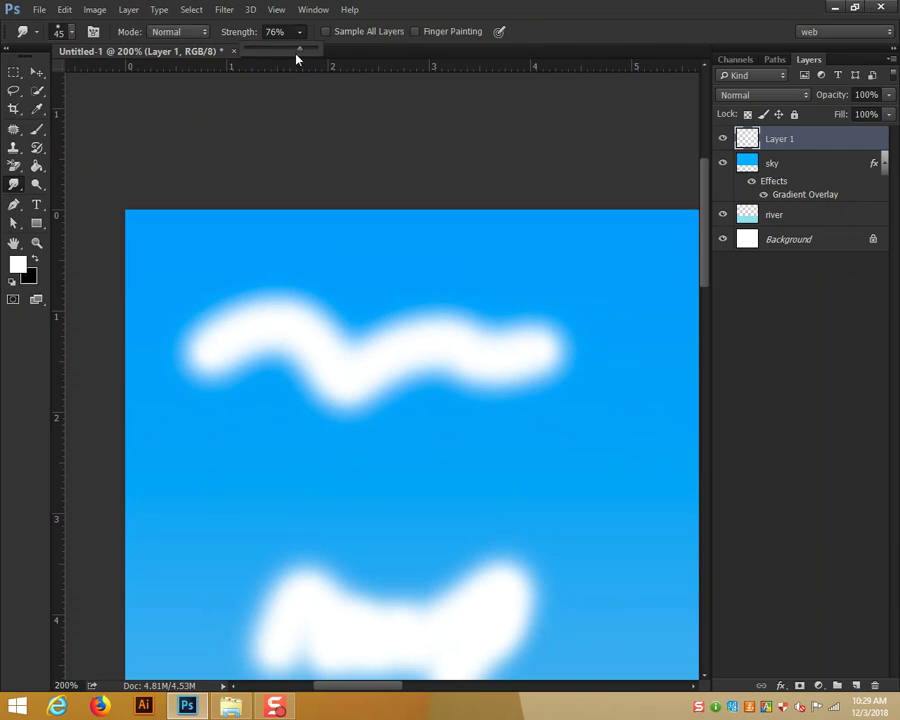
{"action": "left_click_drag", "start_coordinate": [299, 52], "coordinate": [316, 52]}
{"action": "key", "text": "bracketleft"}
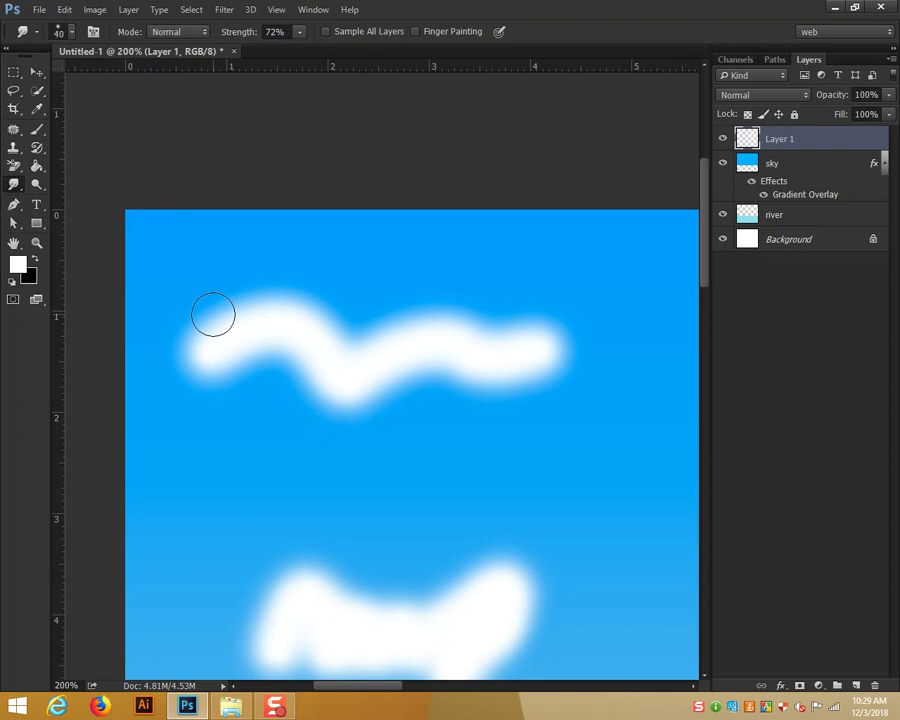
{"action": "mouse_move", "coordinate": [195, 311]}
{"action": "left_mouse_down"}
{"action": "mouse_move", "coordinate": [299, 341]}
{"action": "mouse_move", "coordinate": [271, 348]}
{"action": "mouse_move", "coordinate": [295, 303]}
{"action": "mouse_move", "coordinate": [331, 380]}
{"action": "mouse_move", "coordinate": [319, 372]}
{"action": "mouse_move", "coordinate": [480, 352]}
{"action": "mouse_move", "coordinate": [463, 331]}
{"action": "mouse_move", "coordinate": [524, 380]}
{"action": "mouse_move", "coordinate": [494, 362]}
{"action": "mouse_move", "coordinate": [520, 338]}
{"action": "mouse_move", "coordinate": [444, 370]}
{"action": "mouse_move", "coordinate": [382, 327]}
{"action": "mouse_move", "coordinate": [426, 336]}
{"action": "mouse_move", "coordinate": [285, 343]}
{"action": "mouse_move", "coordinate": [217, 293]}
{"action": "mouse_move", "coordinate": [275, 303]}
{"action": "mouse_move", "coordinate": [295, 422]}
{"action": "mouse_move", "coordinate": [263, 393]}
{"action": "mouse_move", "coordinate": [374, 323]}
{"action": "mouse_move", "coordinate": [372, 402]}
{"action": "mouse_move", "coordinate": [454, 335]}
{"action": "mouse_move", "coordinate": [569, 372]}
{"action": "mouse_move", "coordinate": [424, 307]}
{"action": "mouse_move", "coordinate": [430, 299]}
{"action": "mouse_move", "coordinate": [347, 317]}
{"action": "mouse_move", "coordinate": [207, 311]}
{"action": "mouse_move", "coordinate": [275, 358]}
{"action": "mouse_move", "coordinate": [293, 387]}
{"action": "mouse_move", "coordinate": [279, 348]}
{"action": "mouse_move", "coordinate": [209, 291]}
{"action": "mouse_move", "coordinate": [514, 302]}
{"action": "mouse_move", "coordinate": [233, 295]}
{"action": "mouse_move", "coordinate": [301, 279]}
{"action": "mouse_move", "coordinate": [520, 269]}
{"action": "mouse_move", "coordinate": [631, 283]}
{"action": "mouse_move", "coordinate": [574, 314]}
{"action": "mouse_move", "coordinate": [506, 322]}
{"action": "left_mouse_up"}
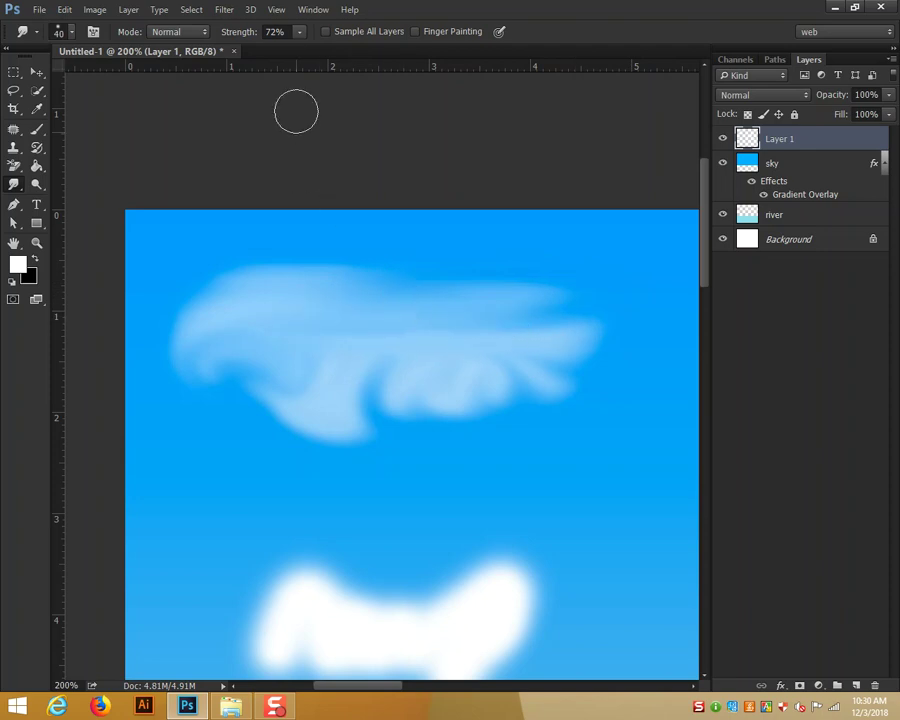
Drop smudge strength to 29%, then 56% with a smaller brush, and smear the cloud's lower lobes together
{"action": "left_click", "coordinate": [299, 32]}
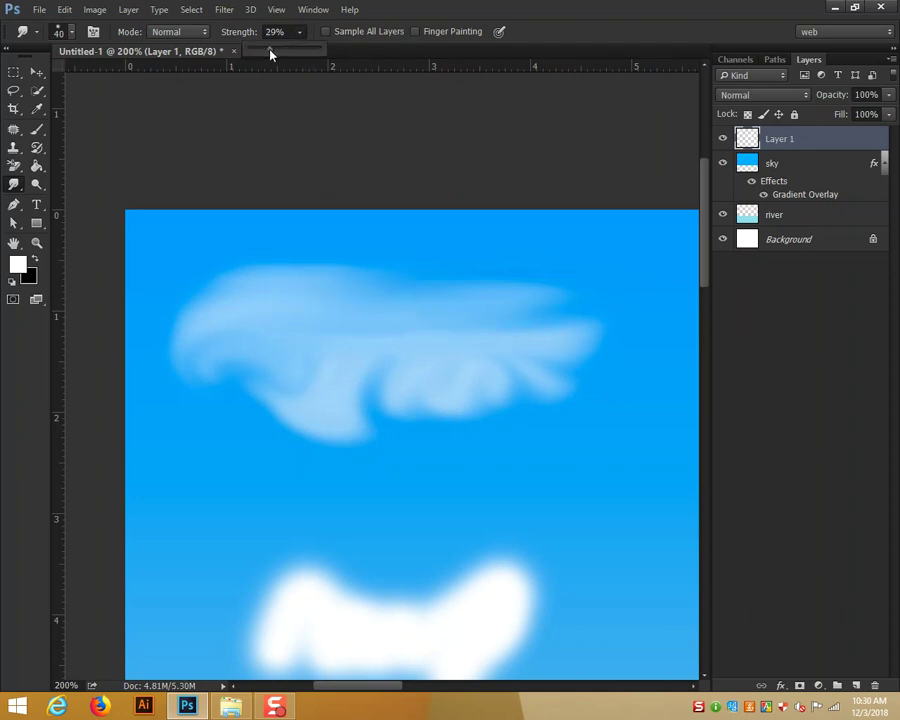
{"action": "left_click_drag", "start_coordinate": [546, 344], "coordinate": [422, 372]}
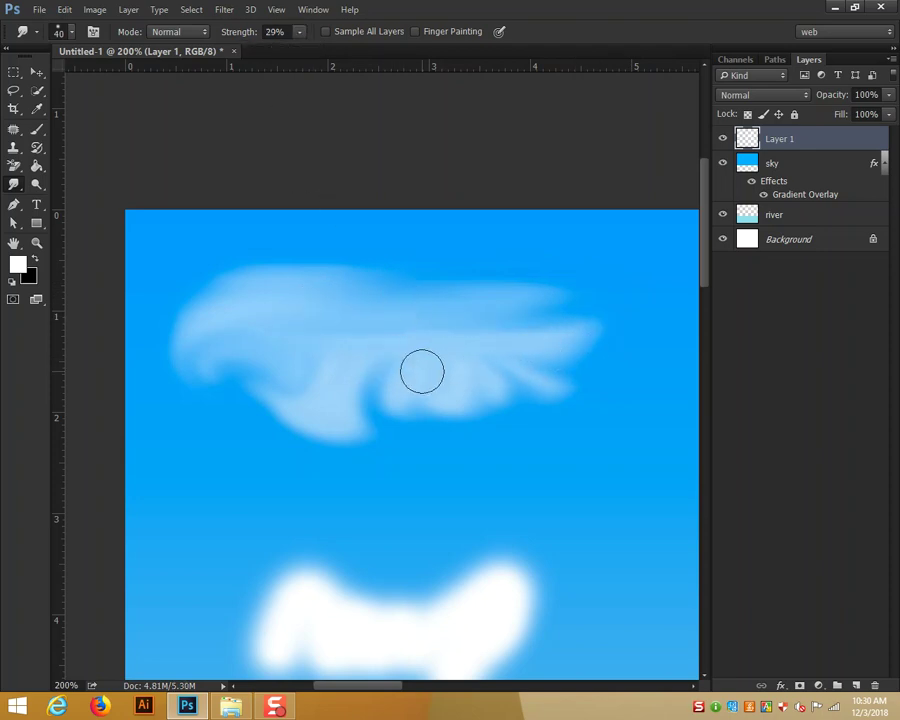
{"action": "key", "text": "bracketleft"}
{"action": "key", "text": "bracketleft"}
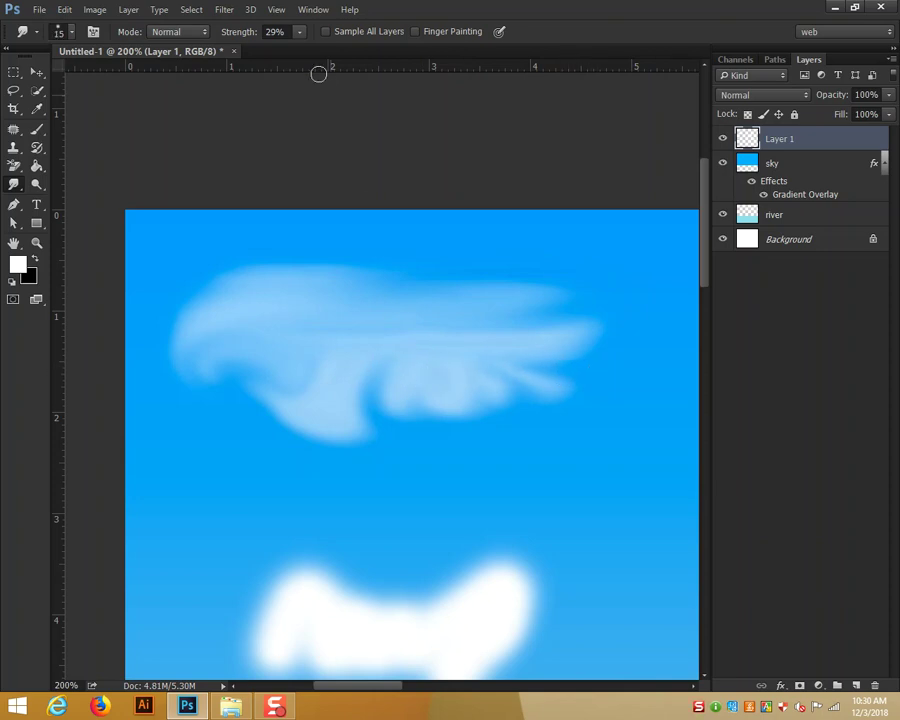
{"action": "left_click_drag", "start_coordinate": [300, 62], "coordinate": [319, 62]}
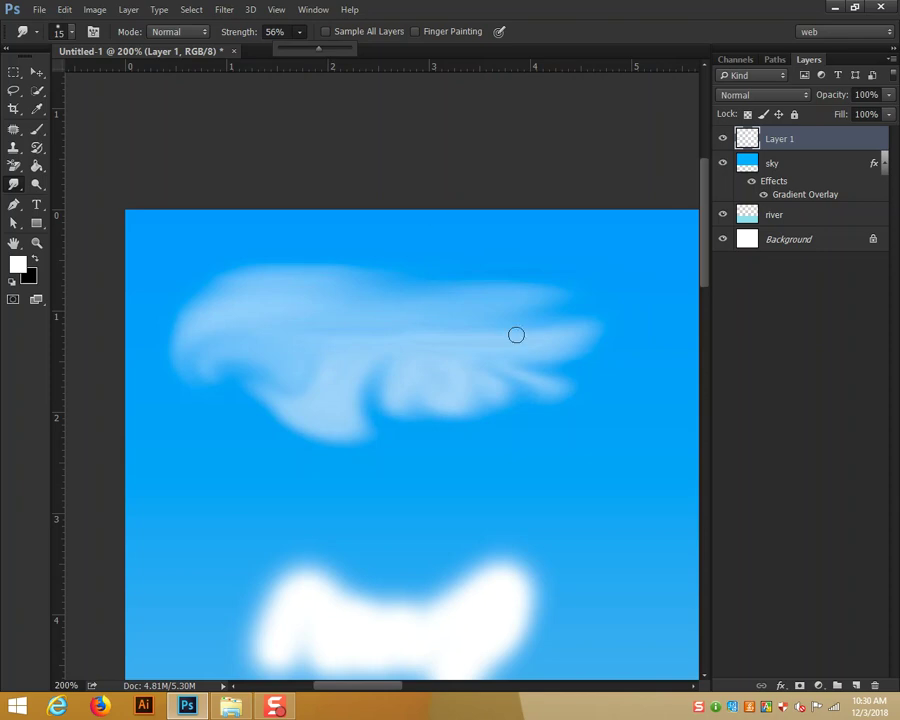
{"action": "left_click_drag", "start_coordinate": [566, 367], "coordinate": [380, 370]}
{"action": "mouse_move", "coordinate": [581, 367]}
{"action": "left_mouse_down"}
{"action": "mouse_move", "coordinate": [546, 386]}
{"action": "mouse_move", "coordinate": [241, 414]}
{"action": "mouse_move", "coordinate": [368, 426]}
{"action": "mouse_move", "coordinate": [433, 380]}
{"action": "left_mouse_up"}
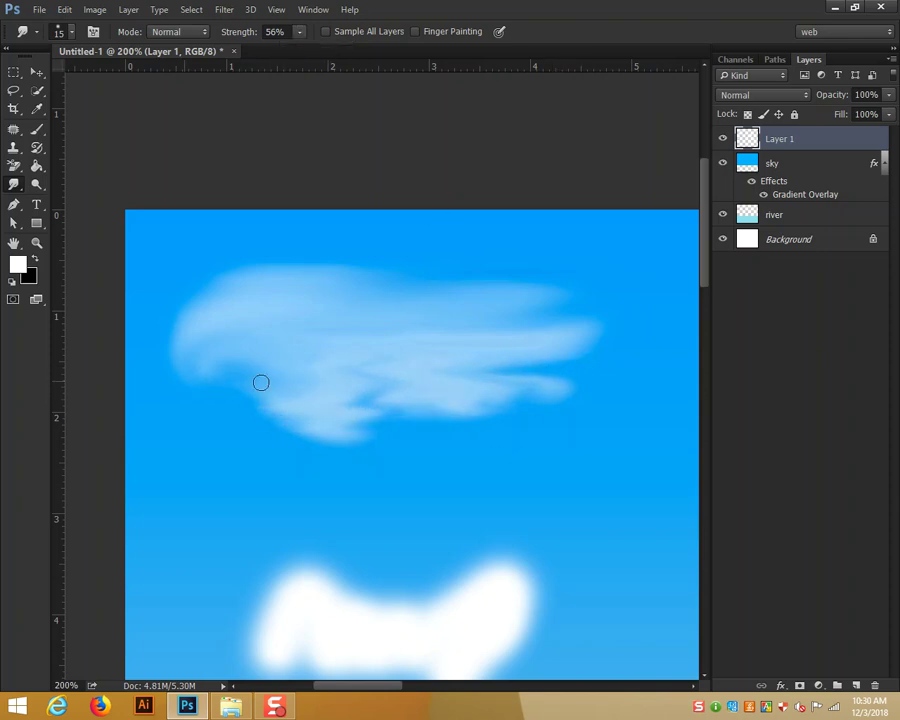
With a 35 px brush, streak the cloud's upper parts into long horizontal bands
{"action": "key", "text": "bracketright"}
{"action": "key", "text": "bracketright"}
{"action": "key", "text": "bracketright"}
{"action": "left_click_drag", "start_coordinate": [183, 331], "coordinate": [376, 332]}
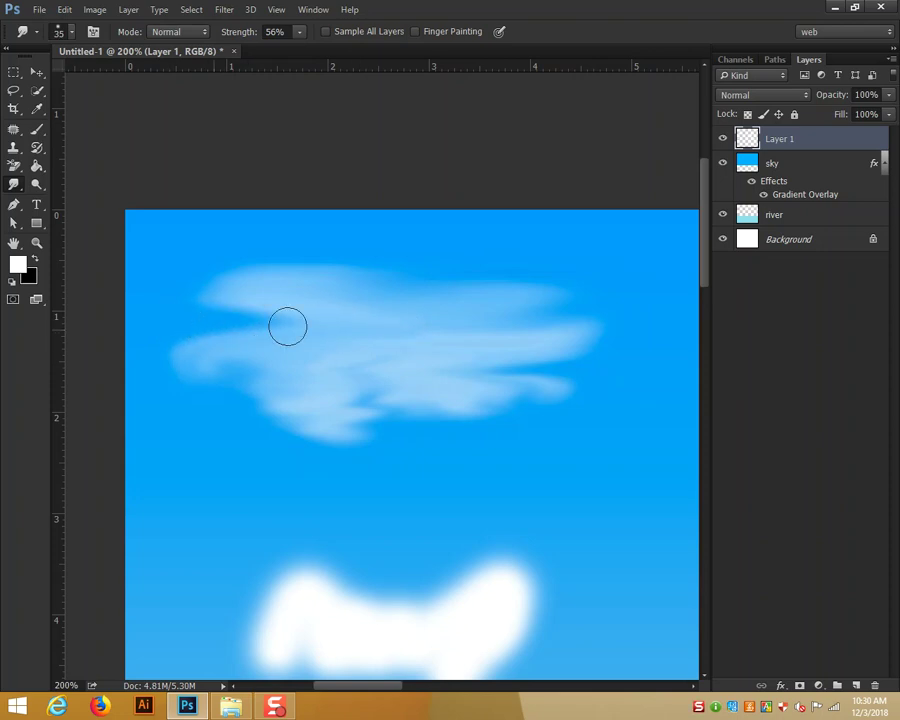
{"action": "left_click_drag", "start_coordinate": [236, 316], "coordinate": [533, 324]}
{"action": "mouse_move", "coordinate": [595, 323]}
{"action": "left_mouse_down"}
{"action": "mouse_move", "coordinate": [169, 323]}
{"action": "mouse_move", "coordinate": [460, 321]}
{"action": "mouse_move", "coordinate": [420, 358]}
{"action": "mouse_move", "coordinate": [522, 408]}
{"action": "mouse_move", "coordinate": [238, 422]}
{"action": "mouse_move", "coordinate": [332, 444]}
{"action": "mouse_move", "coordinate": [303, 532]}
{"action": "mouse_move", "coordinate": [325, 542]}
{"action": "mouse_move", "coordinate": [358, 536]}
{"action": "mouse_move", "coordinate": [352, 464]}
{"action": "mouse_move", "coordinate": [269, 470]}
{"action": "mouse_move", "coordinate": [281, 524]}
{"action": "mouse_move", "coordinate": [331, 438]}
{"action": "left_mouse_up"}
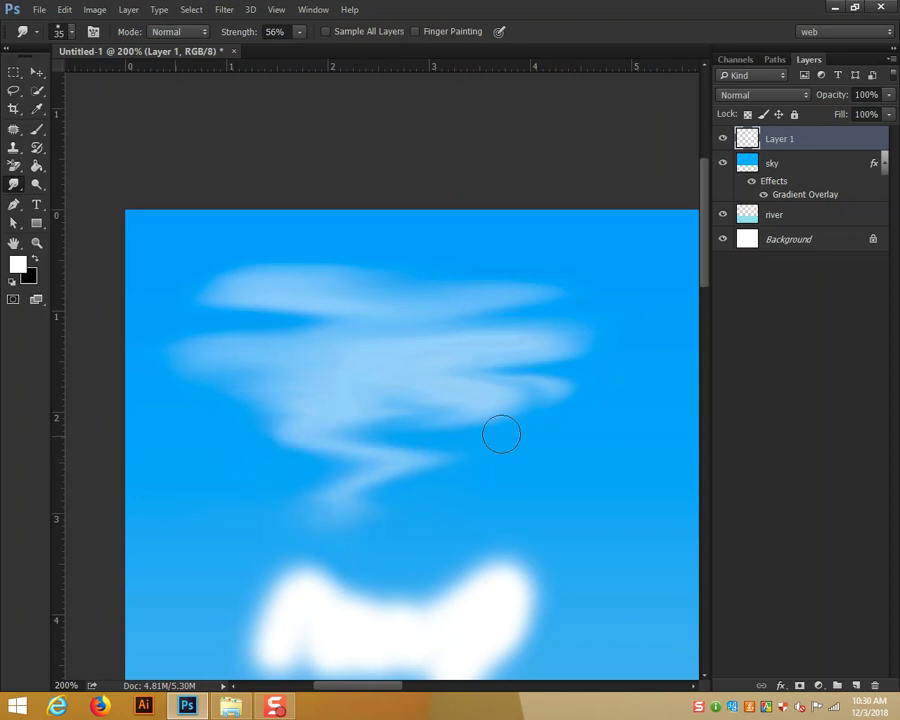
{"action": "left_click_drag", "start_coordinate": [361, 368], "coordinate": [629, 364]}
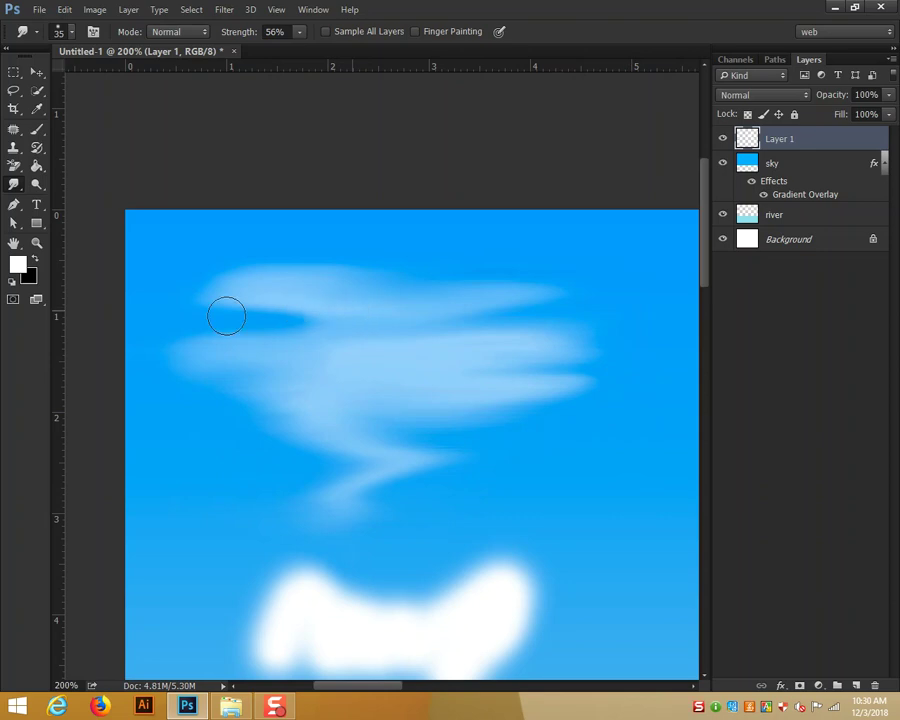
{"action": "mouse_move", "coordinate": [366, 315]}
{"action": "left_mouse_down"}
{"action": "mouse_move", "coordinate": [151, 314]}
{"action": "mouse_move", "coordinate": [386, 289]}
{"action": "left_mouse_up"}
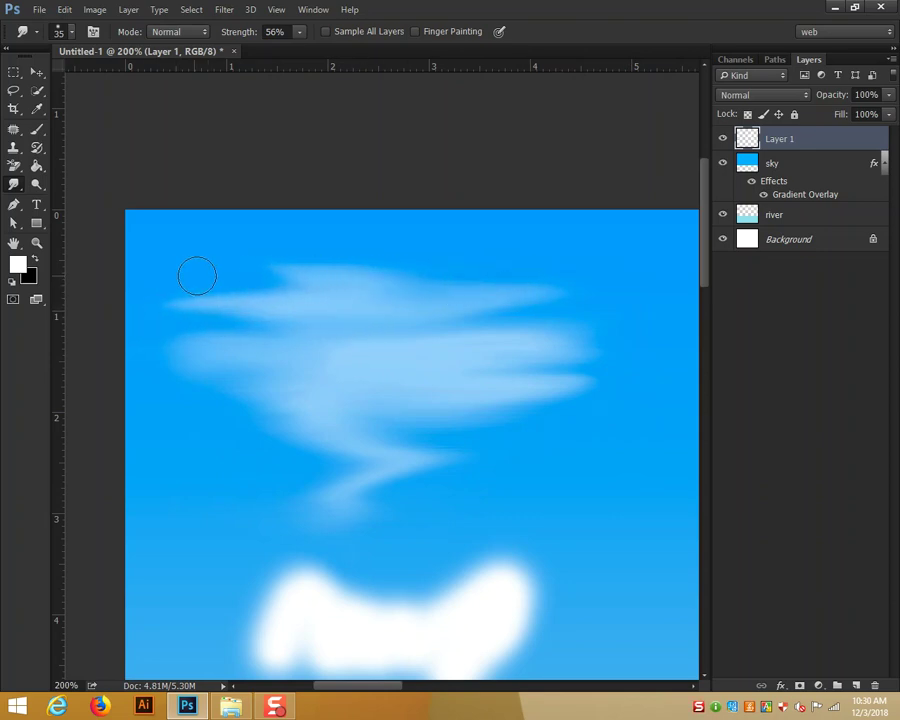
{"action": "left_click_drag", "start_coordinate": [193, 273], "coordinate": [573, 276]}
{"action": "left_click_drag", "start_coordinate": [281, 279], "coordinate": [556, 305]}
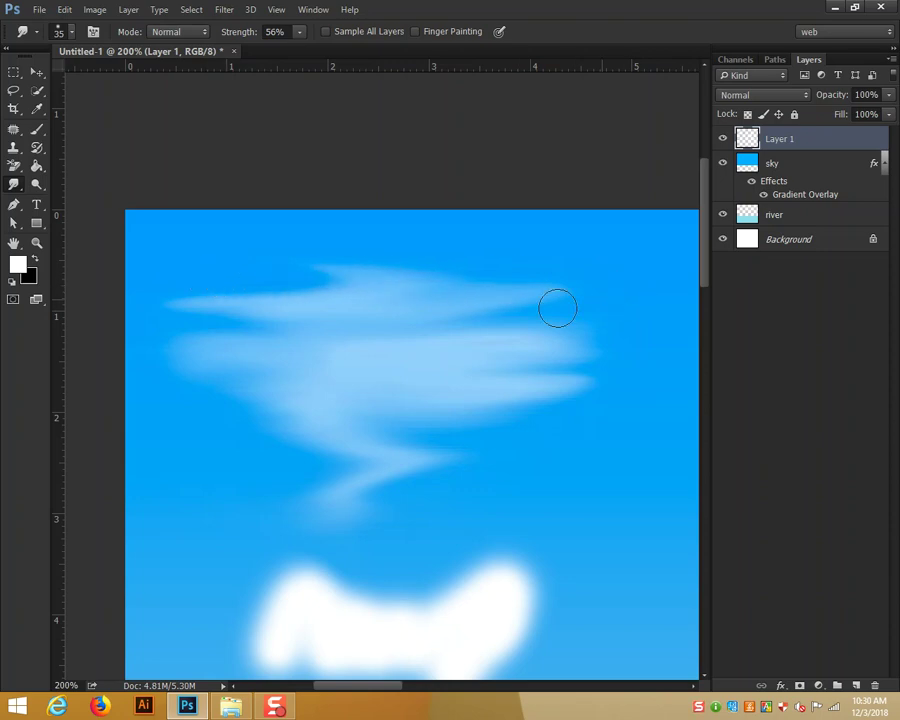
Streak the middle band and lower wisp rightward, then brush a bright white patch at the centre
{"action": "left_click_drag", "start_coordinate": [189, 326], "coordinate": [556, 337]}
{"action": "left_click_drag", "start_coordinate": [185, 347], "coordinate": [576, 358]}
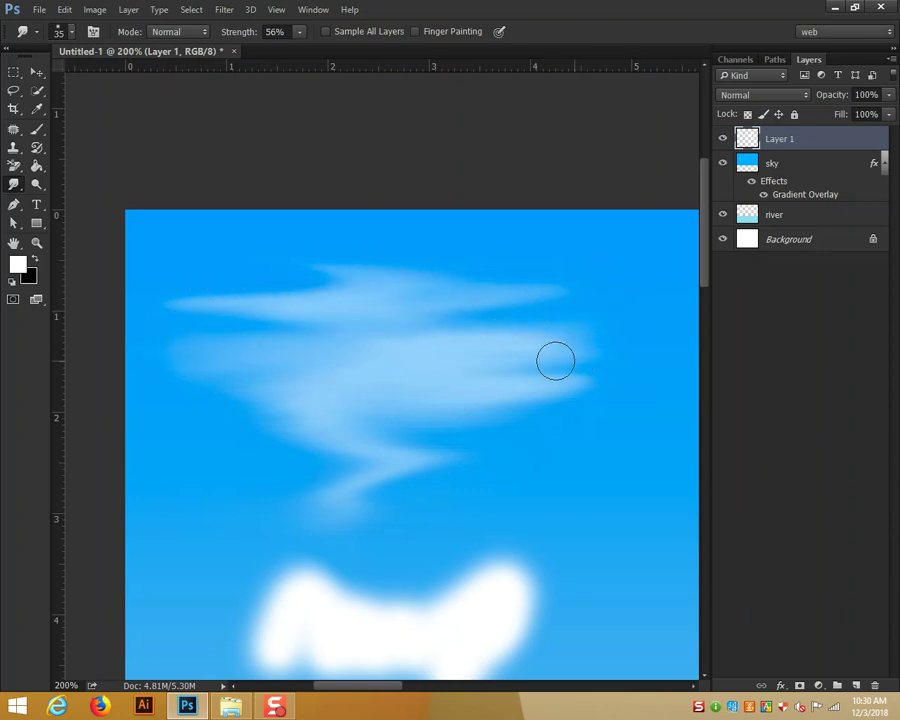
{"action": "left_click_drag", "start_coordinate": [187, 362], "coordinate": [625, 384]}
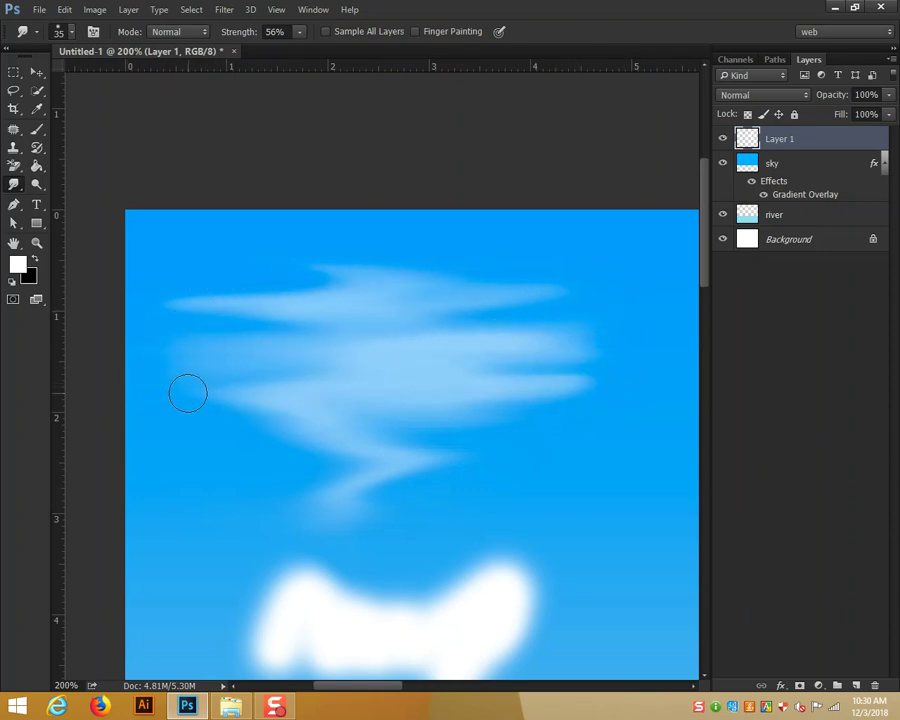
{"action": "mouse_move", "coordinate": [265, 408]}
{"action": "left_mouse_down"}
{"action": "mouse_move", "coordinate": [567, 422]}
{"action": "mouse_move", "coordinate": [321, 440]}
{"action": "mouse_move", "coordinate": [518, 458]}
{"action": "mouse_move", "coordinate": [269, 475]}
{"action": "left_mouse_up"}
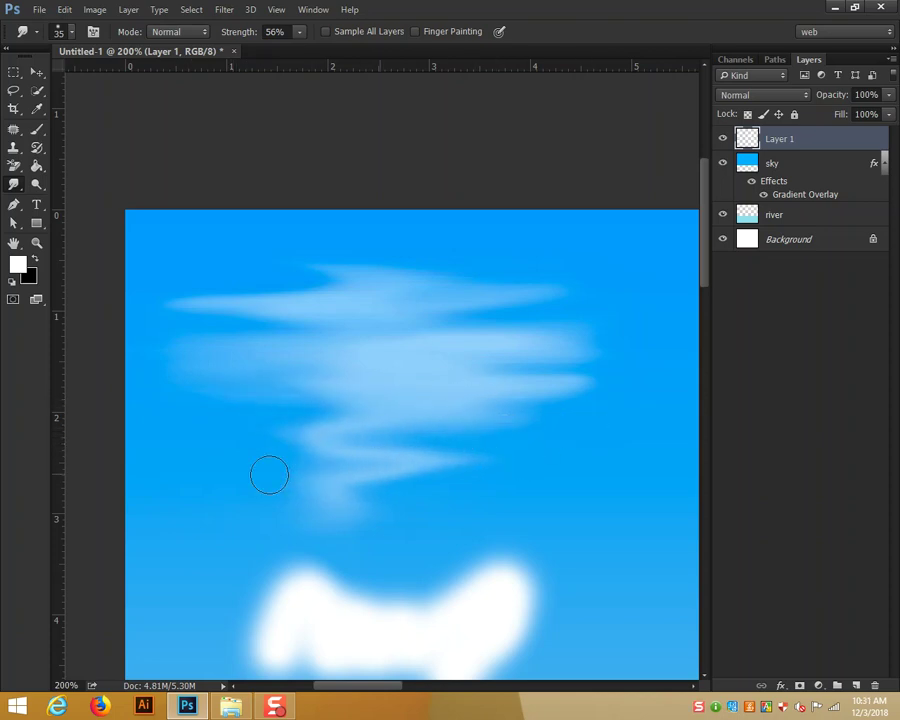
{"action": "mouse_move", "coordinate": [347, 457]}
{"action": "left_mouse_down"}
{"action": "mouse_move", "coordinate": [414, 440]}
{"action": "mouse_move", "coordinate": [541, 445]}
{"action": "left_mouse_up"}
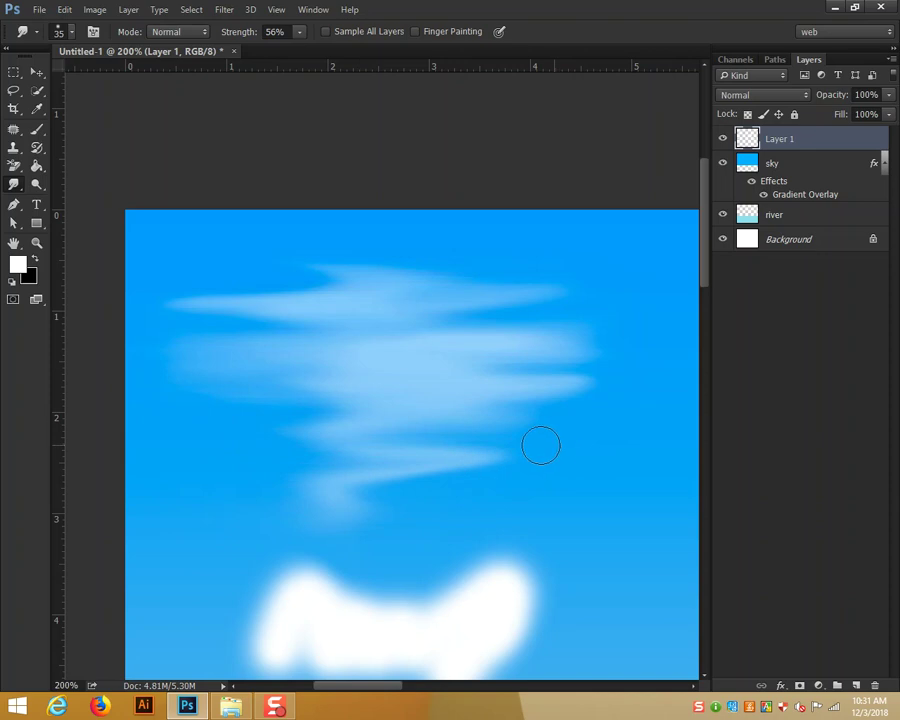
{"action": "key", "text": "b"}
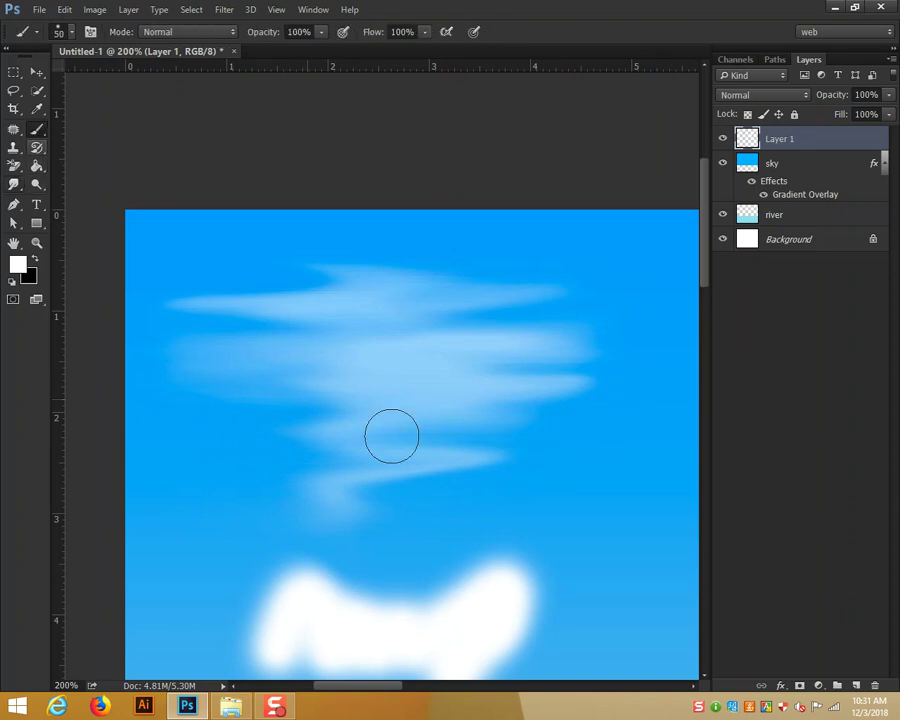
{"action": "mouse_move", "coordinate": [365, 370]}
{"action": "left_mouse_down"}
{"action": "mouse_move", "coordinate": [352, 360]}
{"action": "mouse_move", "coordinate": [406, 364]}
{"action": "mouse_move", "coordinate": [362, 362]}
{"action": "left_mouse_up"}
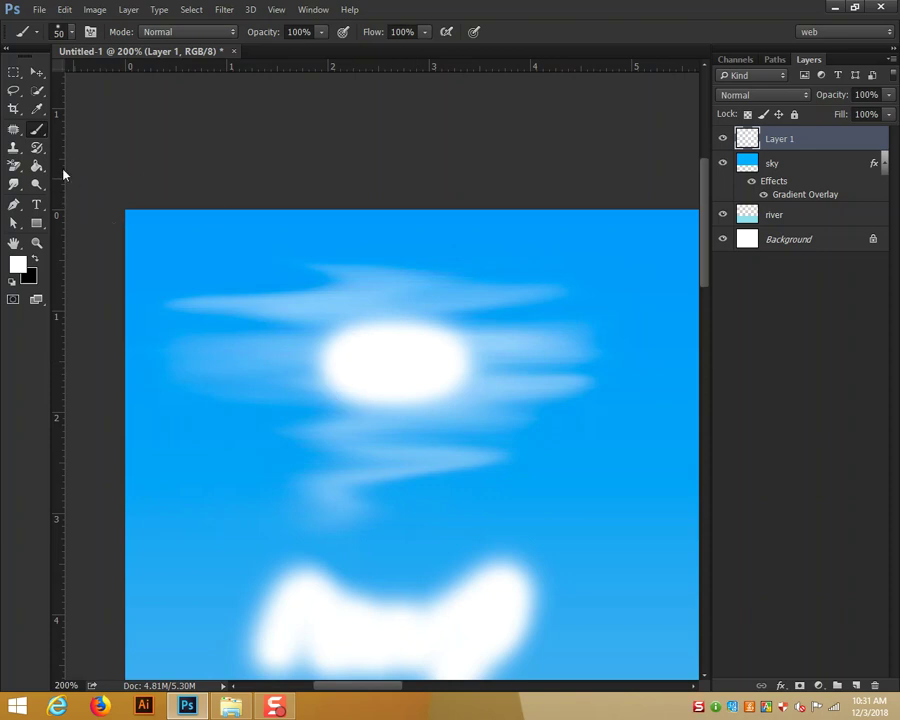
Smudge the white centre patch into soft horizontal streaks using a 25 px brush
{"action": "key", "text": "r"}
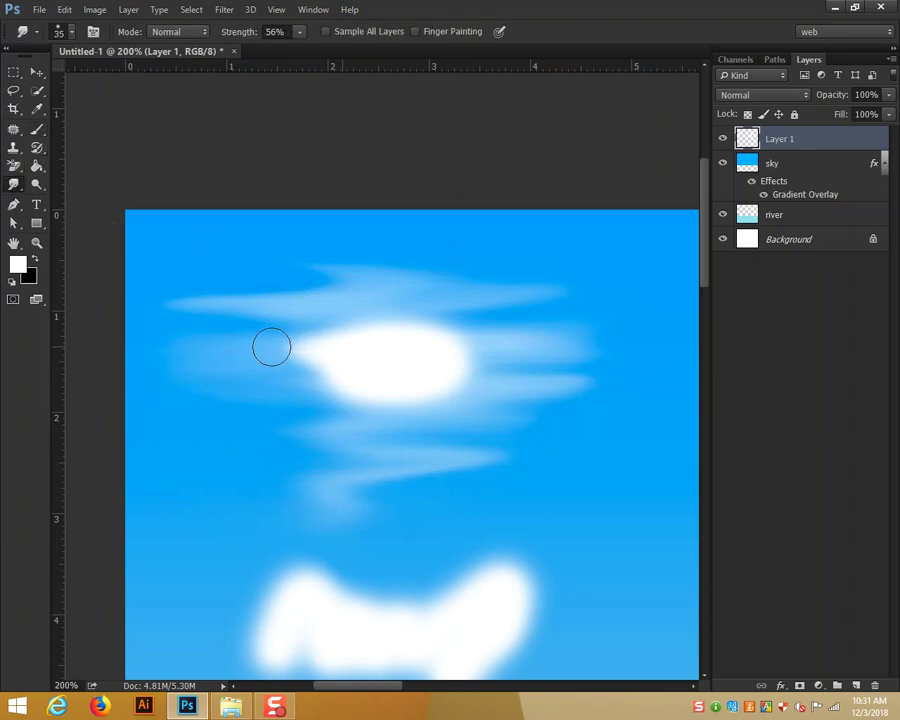
{"action": "mouse_move", "coordinate": [266, 340]}
{"action": "left_mouse_down"}
{"action": "mouse_move", "coordinate": [440, 341]}
{"action": "mouse_move", "coordinate": [364, 332]}
{"action": "mouse_move", "coordinate": [462, 328]}
{"action": "mouse_move", "coordinate": [559, 347]}
{"action": "mouse_move", "coordinate": [452, 358]}
{"action": "mouse_move", "coordinate": [458, 364]}
{"action": "mouse_move", "coordinate": [327, 412]}
{"action": "mouse_move", "coordinate": [487, 409]}
{"action": "mouse_move", "coordinate": [289, 378]}
{"action": "mouse_move", "coordinate": [531, 376]}
{"action": "mouse_move", "coordinate": [226, 368]}
{"action": "left_mouse_up"}
{"action": "key", "text": "bracketleft"}
{"action": "mouse_move", "coordinate": [439, 367]}
{"action": "left_mouse_down"}
{"action": "mouse_move", "coordinate": [283, 359]}
{"action": "mouse_move", "coordinate": [538, 357]}
{"action": "mouse_move", "coordinate": [243, 345]}
{"action": "mouse_move", "coordinate": [513, 348]}
{"action": "mouse_move", "coordinate": [225, 348]}
{"action": "mouse_move", "coordinate": [526, 348]}
{"action": "mouse_move", "coordinate": [247, 331]}
{"action": "mouse_move", "coordinate": [492, 334]}
{"action": "mouse_move", "coordinate": [227, 325]}
{"action": "mouse_move", "coordinate": [500, 327]}
{"action": "mouse_move", "coordinate": [237, 327]}
{"action": "mouse_move", "coordinate": [522, 331]}
{"action": "mouse_move", "coordinate": [166, 346]}
{"action": "left_mouse_up"}
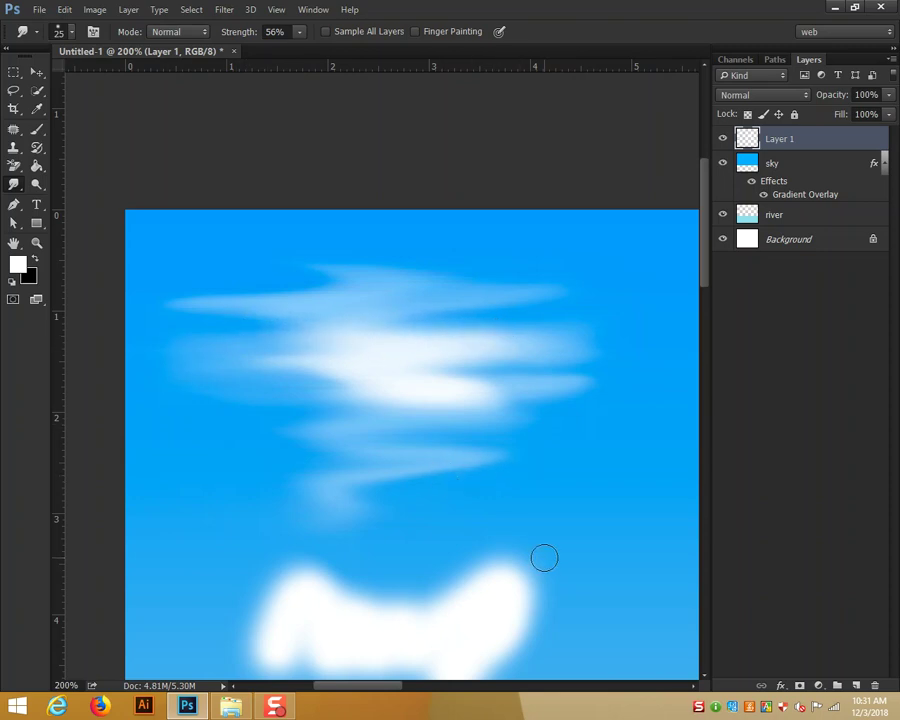
{"action": "key", "text": "ctrl+minus"}
{"action": "key", "text": "ctrl+minus"}
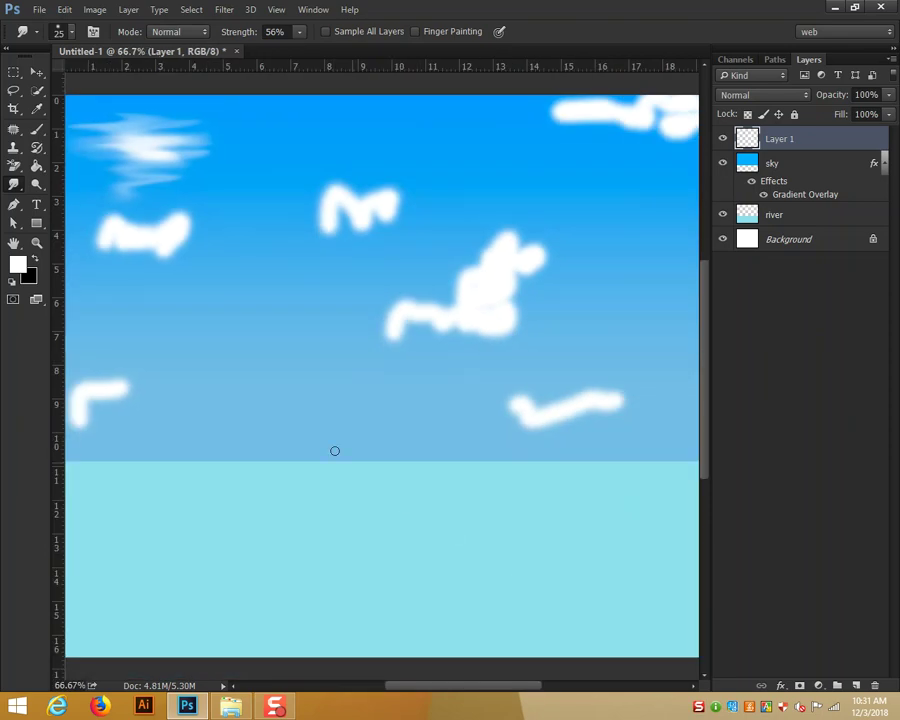
Smudge the left-middle cloud rightward into a streak joining the cloud on its right
{"action": "left_click_drag", "start_coordinate": [222, 307], "coordinate": [347, 335]}
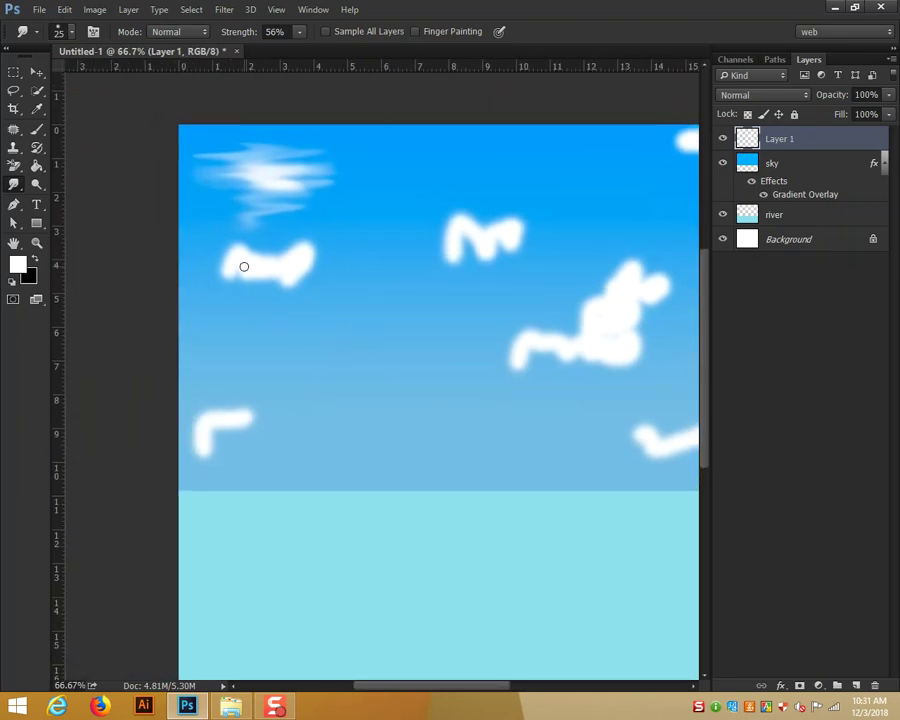
{"action": "mouse_move", "coordinate": [229, 257]}
{"action": "left_mouse_down"}
{"action": "mouse_move", "coordinate": [394, 251]}
{"action": "mouse_move", "coordinate": [181, 273]}
{"action": "mouse_move", "coordinate": [293, 259]}
{"action": "mouse_move", "coordinate": [229, 261]}
{"action": "mouse_move", "coordinate": [307, 278]}
{"action": "left_mouse_up"}
{"action": "left_click_drag", "start_coordinate": [242, 254], "coordinate": [349, 259]}
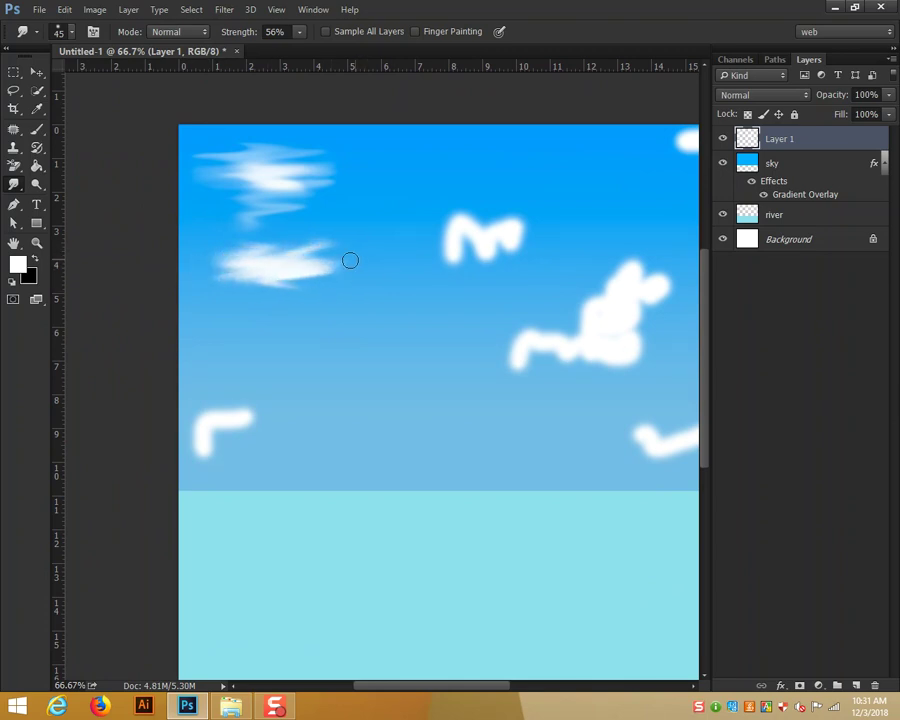
{"action": "left_click_drag", "start_coordinate": [255, 262], "coordinate": [378, 251]}
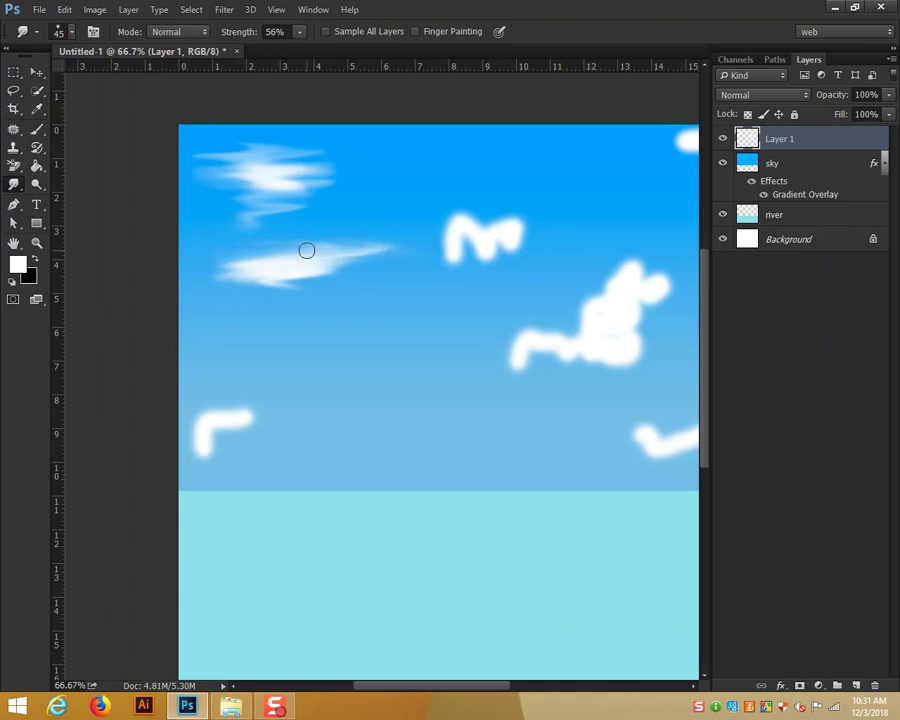
{"action": "mouse_move", "coordinate": [321, 251]}
{"action": "left_mouse_down"}
{"action": "mouse_move", "coordinate": [438, 251]}
{"action": "mouse_move", "coordinate": [368, 239]}
{"action": "left_mouse_up"}
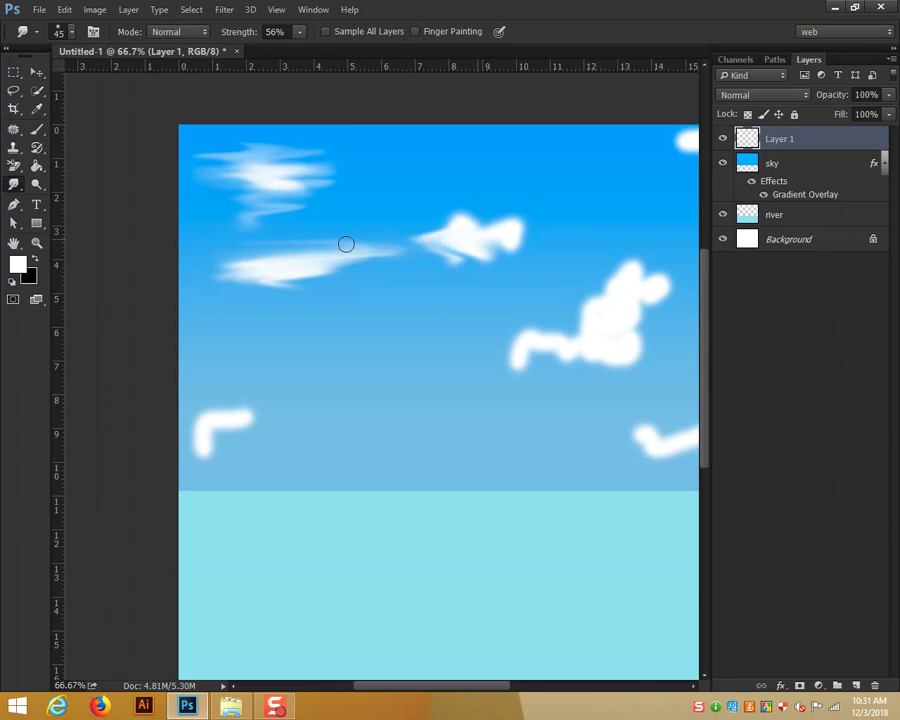
{"action": "left_click_drag", "start_coordinate": [378, 250], "coordinate": [543, 229]}
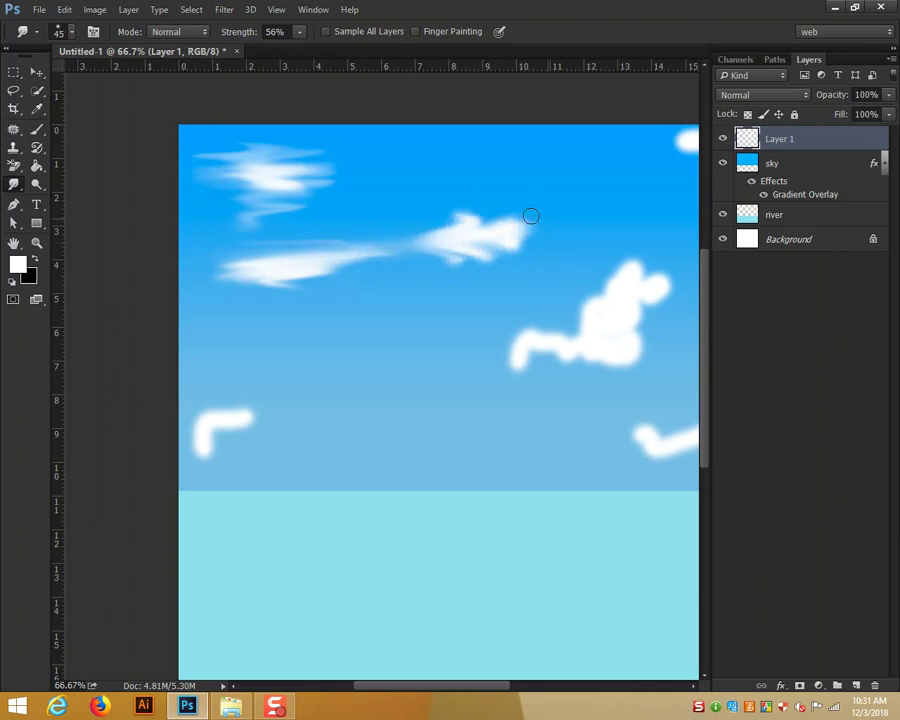
{"action": "left_click_drag", "start_coordinate": [452, 226], "coordinate": [602, 237]}
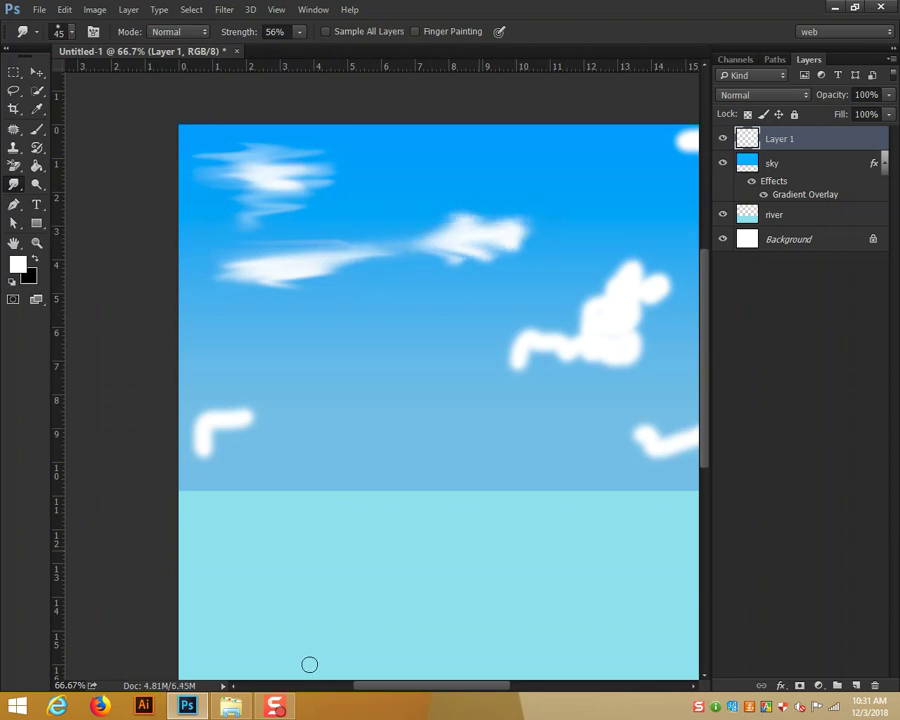
{"action": "mouse_move", "coordinate": [552, 238]}
{"action": "left_mouse_down"}
{"action": "mouse_move", "coordinate": [519, 241]}
{"action": "mouse_move", "coordinate": [509, 264]}
{"action": "mouse_move", "coordinate": [490, 244]}
{"action": "mouse_move", "coordinate": [400, 236]}
{"action": "mouse_move", "coordinate": [566, 214]}
{"action": "mouse_move", "coordinate": [514, 223]}
{"action": "left_mouse_up"}
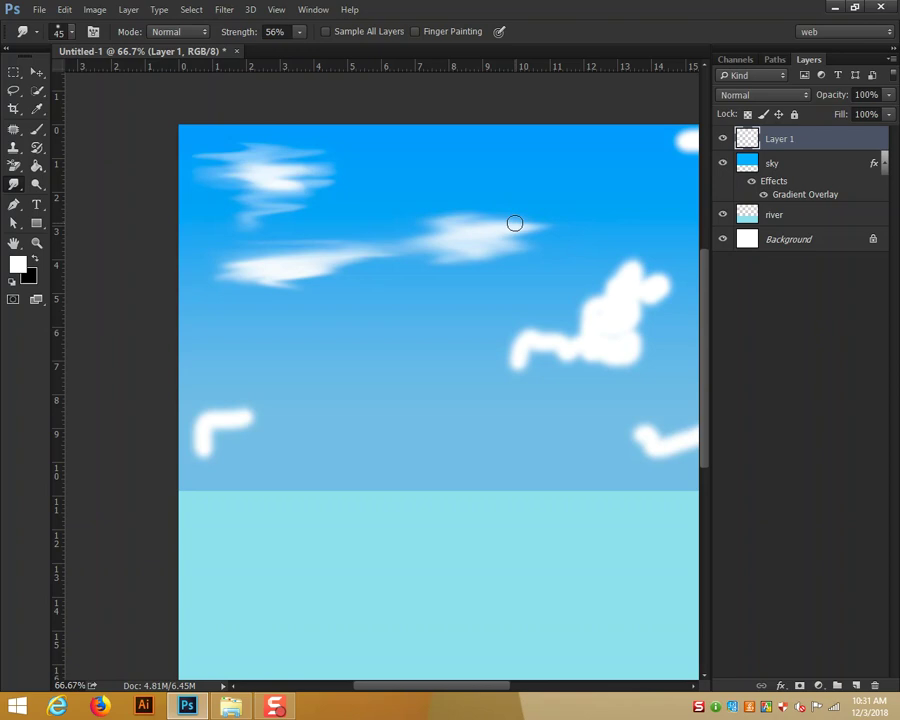
With a larger brush, stretch the middle cloud leftward and merge it with the lower-left streak
{"action": "key", "text": "bracketright"}
{"action": "key", "text": "bracketright"}
{"action": "key", "text": "bracketright"}
{"action": "left_click_drag", "start_coordinate": [430, 214], "coordinate": [469, 224]}
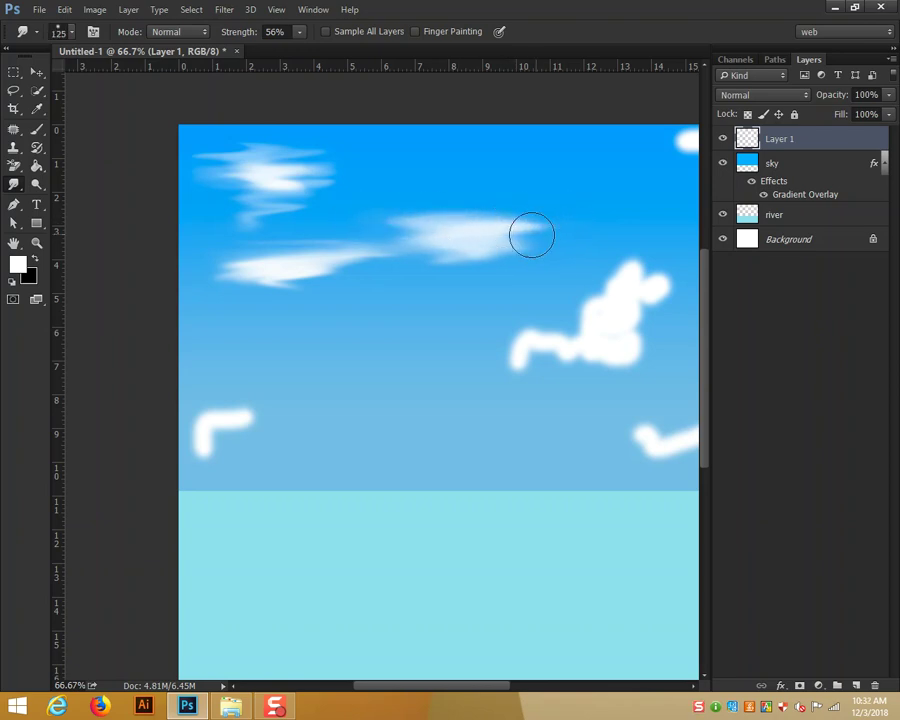
{"action": "left_click_drag", "start_coordinate": [530, 235], "coordinate": [380, 237]}
{"action": "left_click_drag", "start_coordinate": [440, 253], "coordinate": [385, 258]}
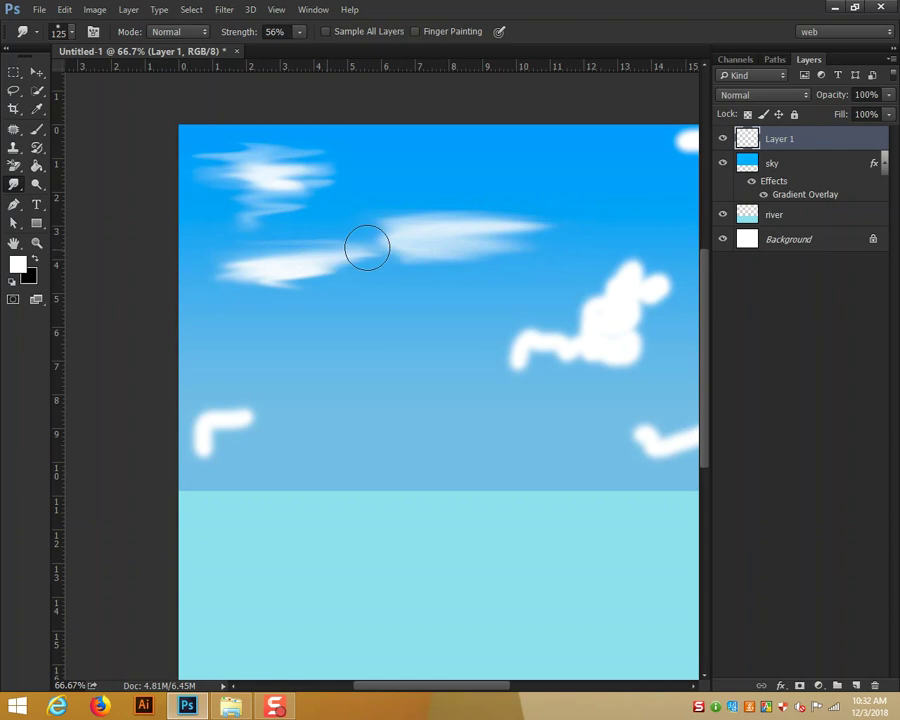
{"action": "left_click_drag", "start_coordinate": [327, 247], "coordinate": [560, 253]}
{"action": "left_click_drag", "start_coordinate": [458, 247], "coordinate": [422, 266]}
With a smaller brush, blend the overlapping streaks and refine the middle cloud's left and right ends
{"action": "key", "text": "bracketleft"}
{"action": "key", "text": "bracketleft"}
{"action": "key", "text": "bracketleft"}
{"action": "key", "text": "bracketleft"}
{"action": "left_click_drag", "start_coordinate": [362, 247], "coordinate": [459, 249]}
{"action": "key", "text": "bracketleft"}
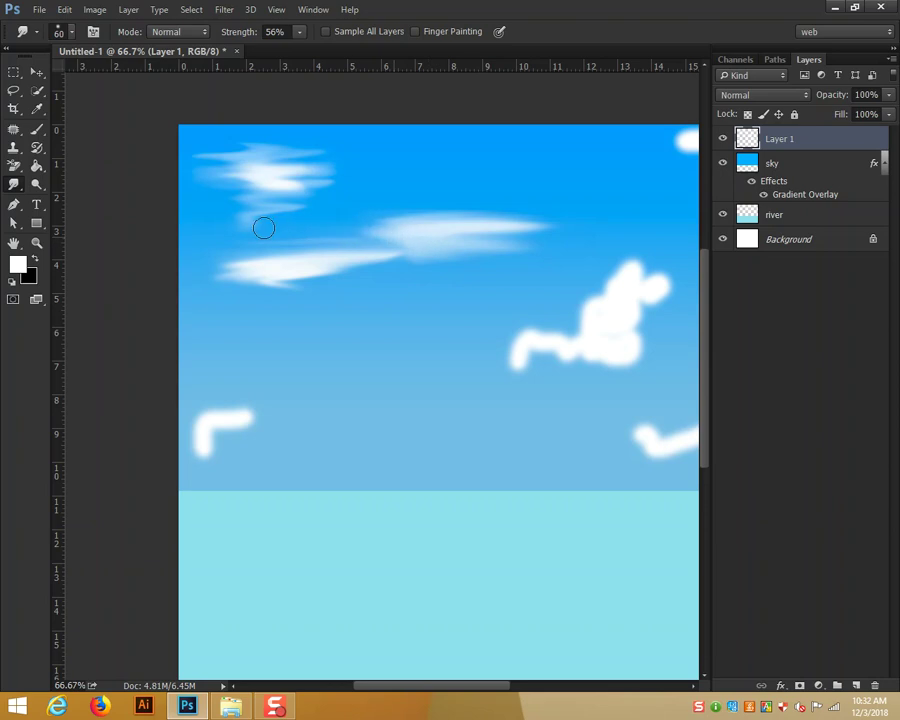
{"action": "left_click_drag", "start_coordinate": [401, 233], "coordinate": [297, 234]}
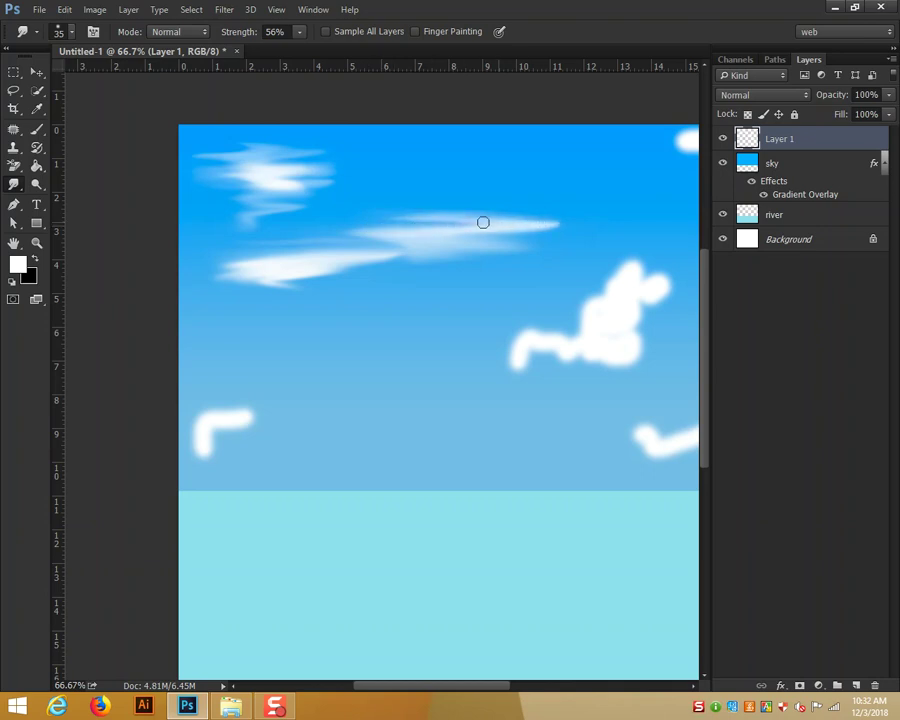
{"action": "left_click_drag", "start_coordinate": [571, 222], "coordinate": [458, 225]}
{"action": "left_click", "coordinate": [13, 90]}
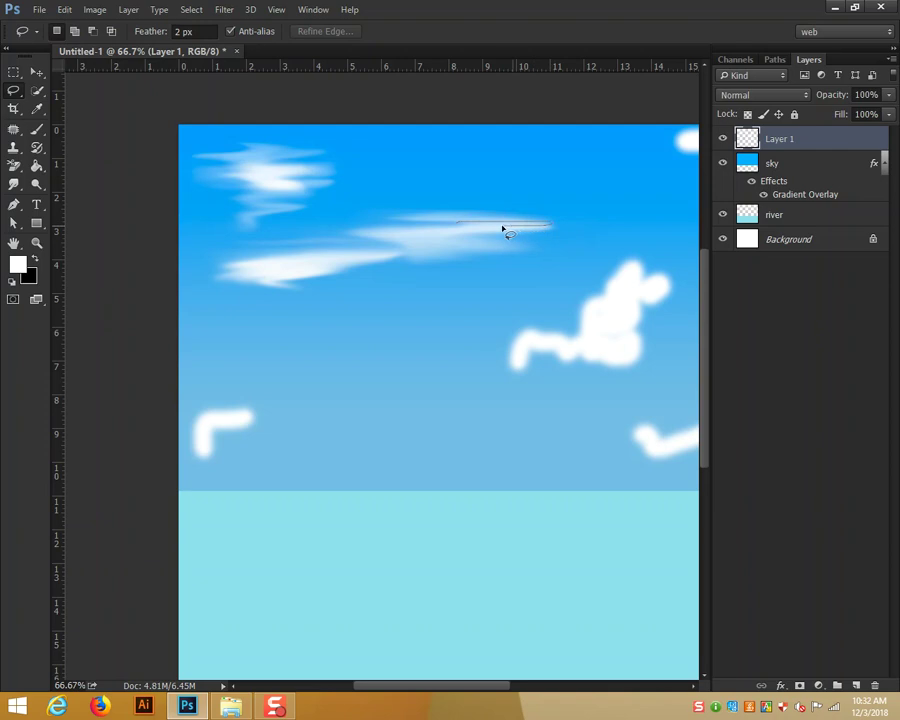
Make a thin Lasso selection along the cloud streak, then deselect it
{"action": "left_click_drag", "start_coordinate": [460, 228], "coordinate": [457, 227]}
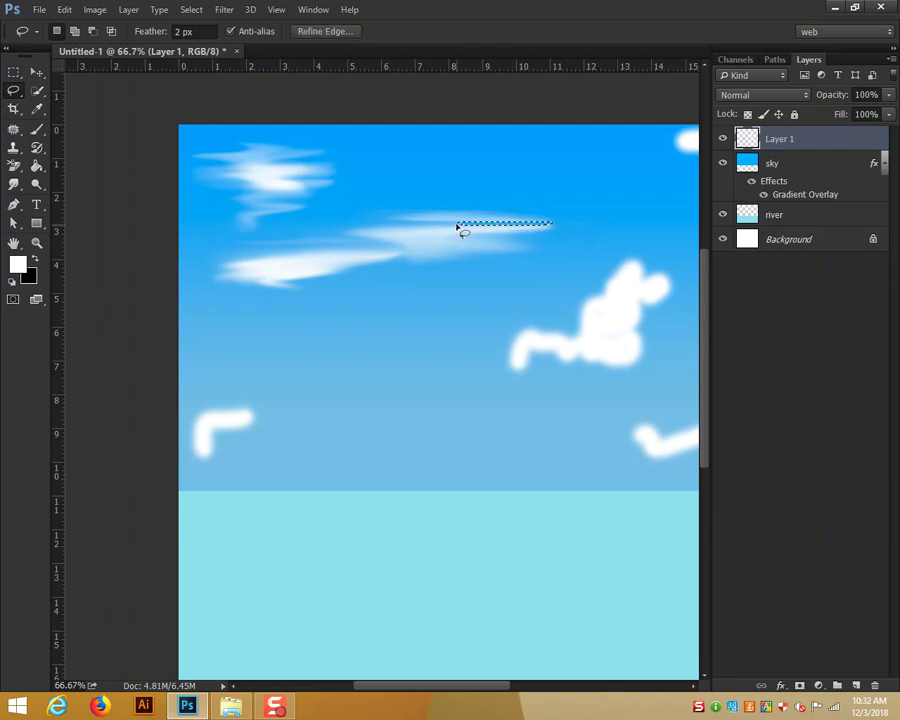
{"action": "key", "text": "ctrl+d"}
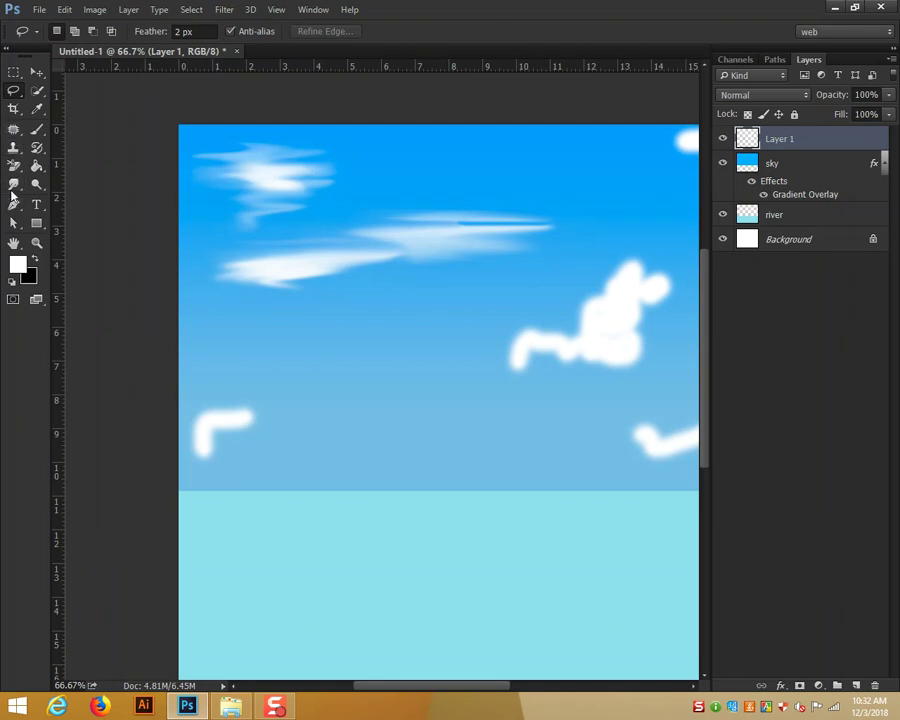
{"action": "left_click", "coordinate": [13, 184]}
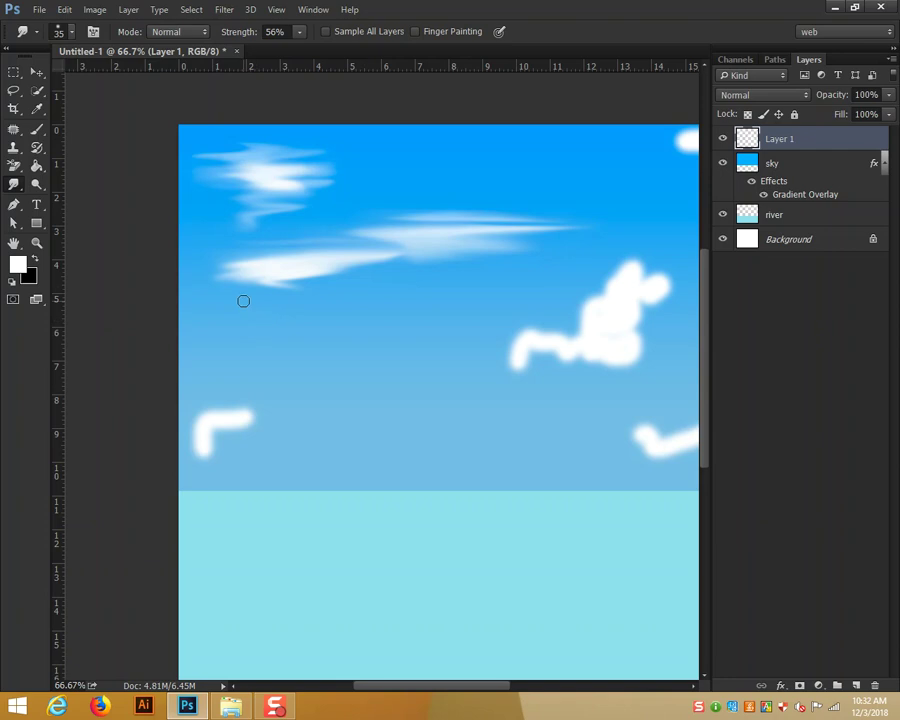
Smudge a tail down from the lower-left cloud and soften it into a faint haze
{"action": "mouse_move", "coordinate": [233, 269]}
{"action": "left_mouse_down"}
{"action": "mouse_move", "coordinate": [413, 271]}
{"action": "mouse_move", "coordinate": [235, 281]}
{"action": "mouse_move", "coordinate": [299, 280]}
{"action": "mouse_move", "coordinate": [307, 322]}
{"action": "left_mouse_up"}
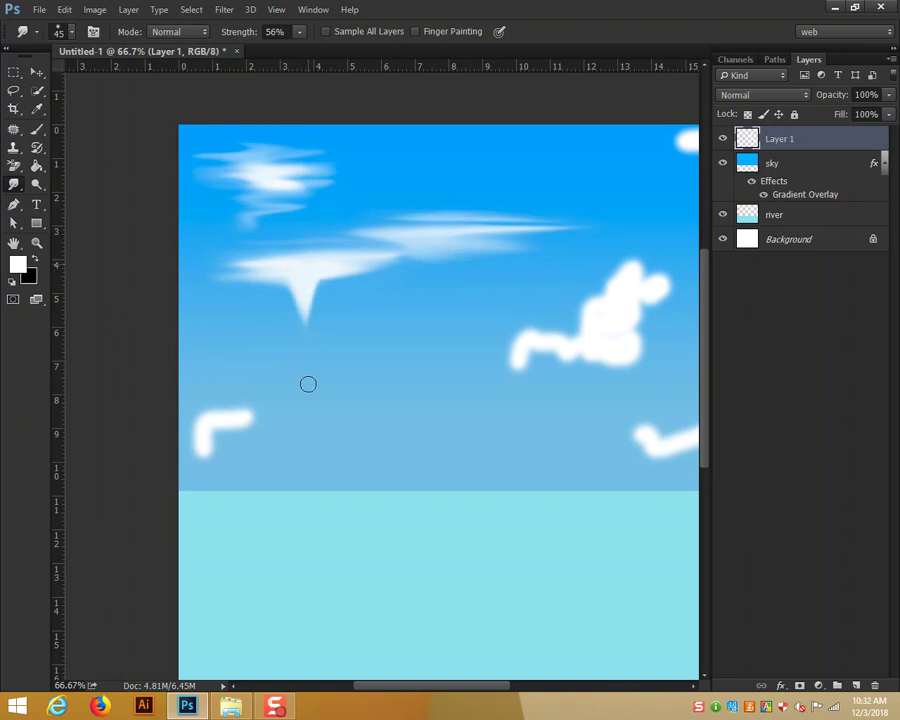
{"action": "mouse_move", "coordinate": [303, 368]}
{"action": "left_mouse_down"}
{"action": "mouse_move", "coordinate": [265, 295]}
{"action": "mouse_move", "coordinate": [354, 283]}
{"action": "mouse_move", "coordinate": [283, 321]}
{"action": "mouse_move", "coordinate": [252, 355]}
{"action": "left_mouse_up"}
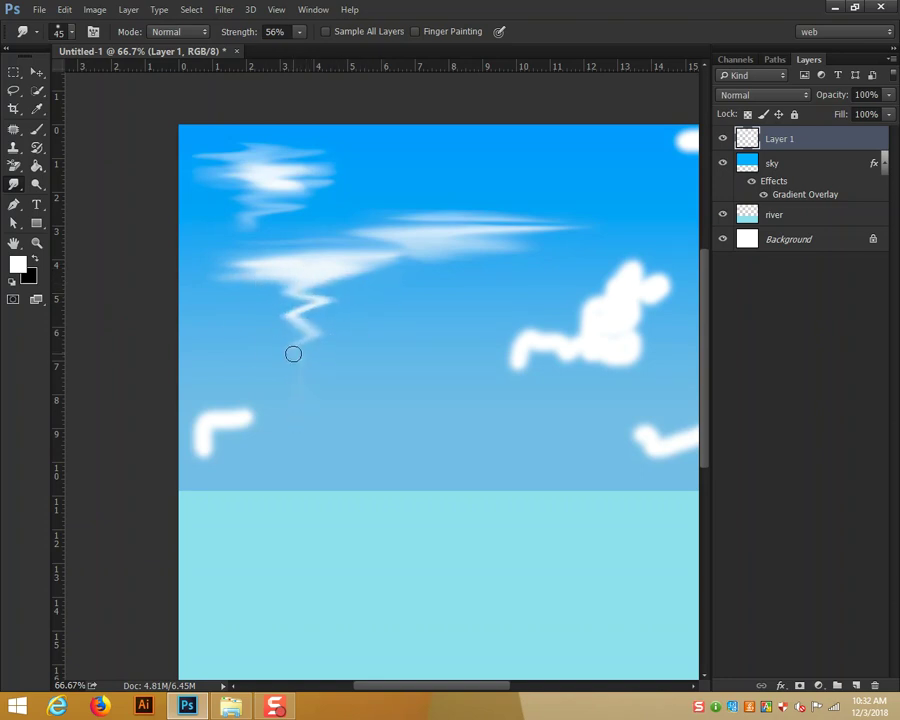
{"action": "mouse_move", "coordinate": [317, 305]}
{"action": "left_mouse_down"}
{"action": "mouse_move", "coordinate": [256, 292]}
{"action": "mouse_move", "coordinate": [384, 278]}
{"action": "mouse_move", "coordinate": [256, 296]}
{"action": "mouse_move", "coordinate": [358, 316]}
{"action": "mouse_move", "coordinate": [281, 348]}
{"action": "mouse_move", "coordinate": [271, 370]}
{"action": "mouse_move", "coordinate": [335, 333]}
{"action": "mouse_move", "coordinate": [267, 326]}
{"action": "mouse_move", "coordinate": [290, 290]}
{"action": "mouse_move", "coordinate": [405, 330]}
{"action": "left_mouse_up"}
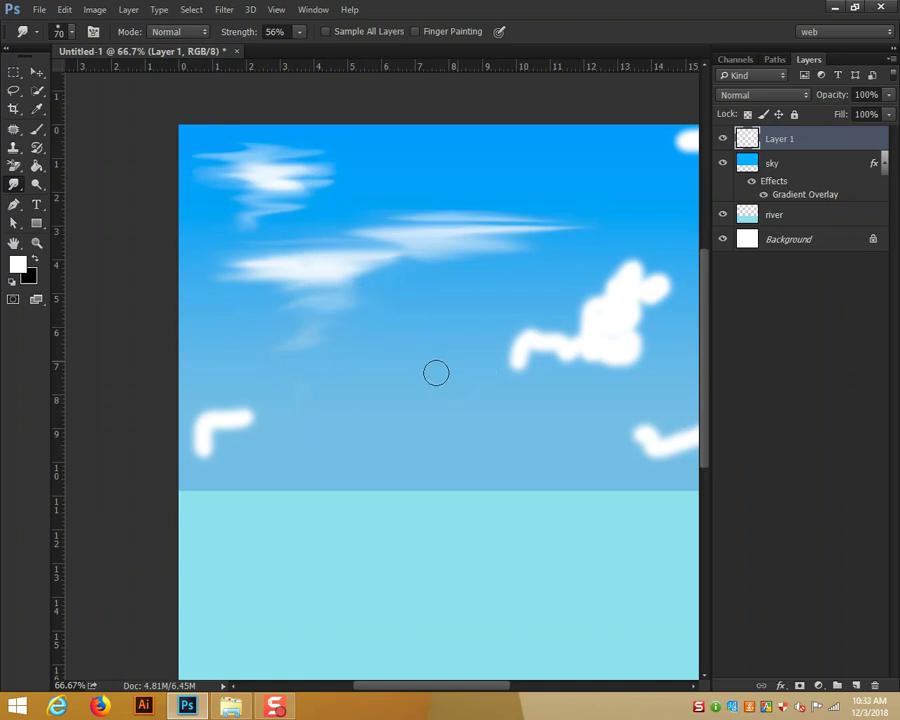
{"action": "left_click_drag", "start_coordinate": [512, 424], "coordinate": [395, 412]}
Smear the top-right cloud into thin wisps stretching far to the left
{"action": "left_click_drag", "start_coordinate": [614, 169], "coordinate": [502, 208]}
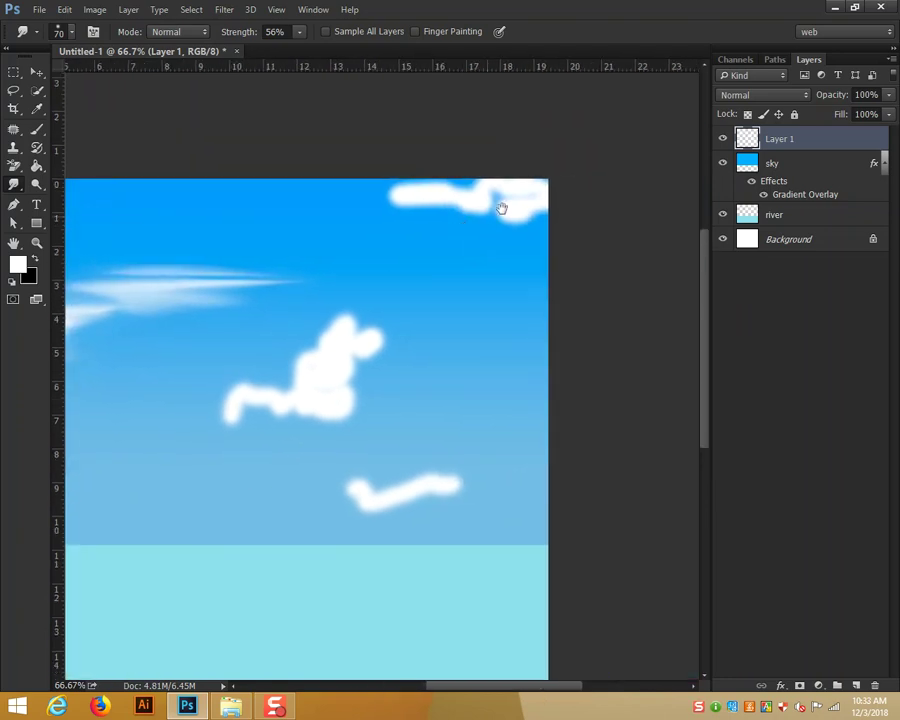
{"action": "mouse_move", "coordinate": [392, 191]}
{"action": "left_mouse_down"}
{"action": "mouse_move", "coordinate": [506, 185]}
{"action": "mouse_move", "coordinate": [418, 191]}
{"action": "mouse_move", "coordinate": [596, 200]}
{"action": "left_mouse_up"}
{"action": "left_click_drag", "start_coordinate": [490, 203], "coordinate": [380, 206]}
{"action": "left_click_drag", "start_coordinate": [459, 204], "coordinate": [260, 202]}
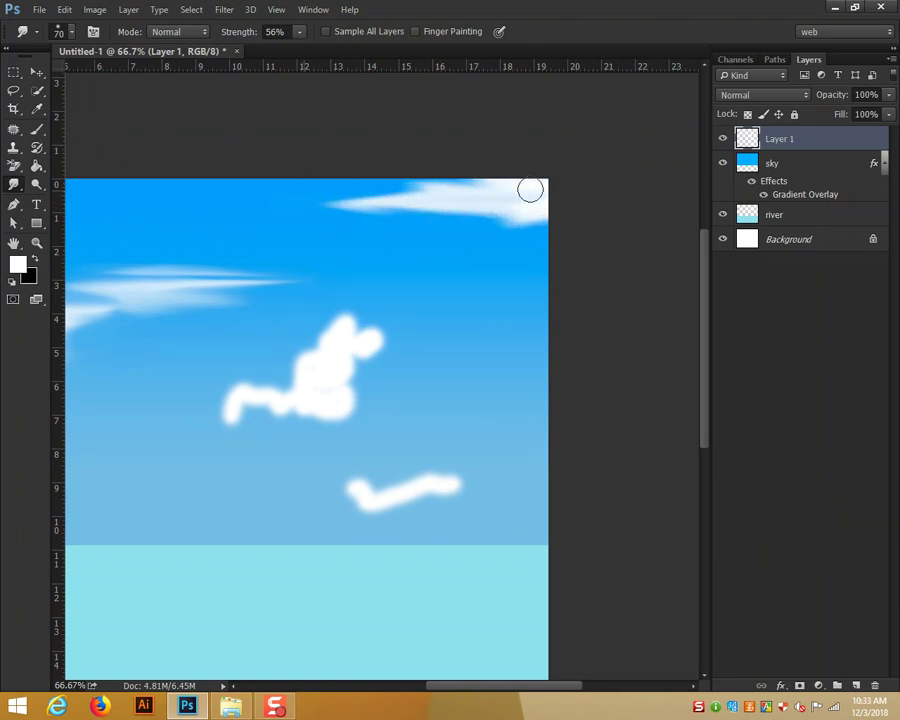
{"action": "left_click_drag", "start_coordinate": [496, 192], "coordinate": [339, 229]}
{"action": "left_click_drag", "start_coordinate": [432, 203], "coordinate": [278, 197]}
{"action": "left_click_drag", "start_coordinate": [440, 199], "coordinate": [345, 201]}
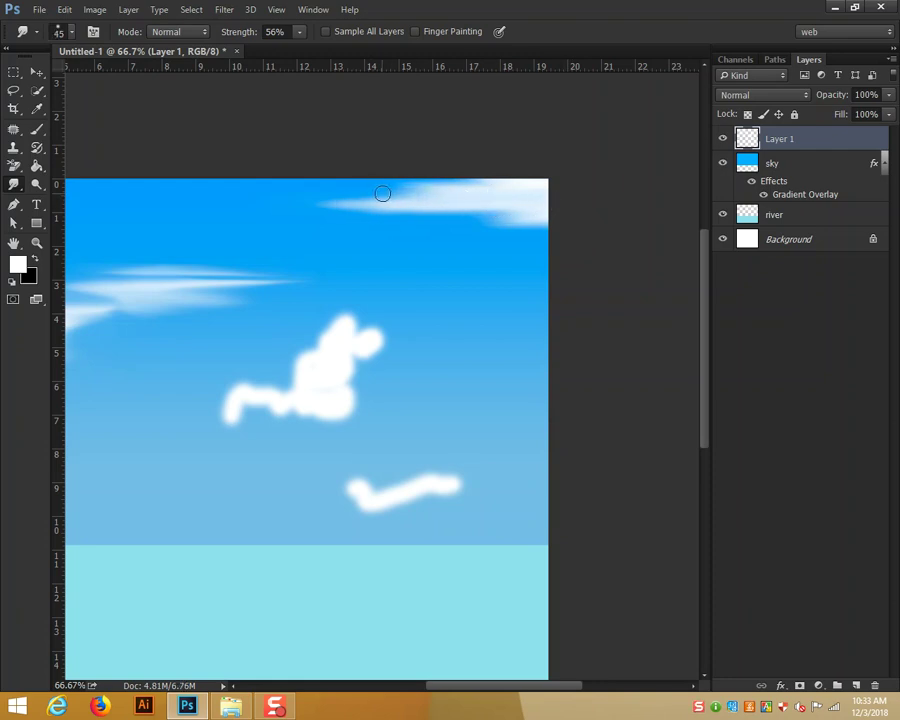
Smear the top-right cloud's upper and lower edges leftward into soft horizontal streaks
{"action": "left_click_drag", "start_coordinate": [550, 187], "coordinate": [407, 185]}
{"action": "left_click_drag", "start_coordinate": [566, 192], "coordinate": [333, 197]}
{"action": "left_click_drag", "start_coordinate": [565, 207], "coordinate": [331, 207]}
{"action": "left_click_drag", "start_coordinate": [576, 213], "coordinate": [373, 217]}
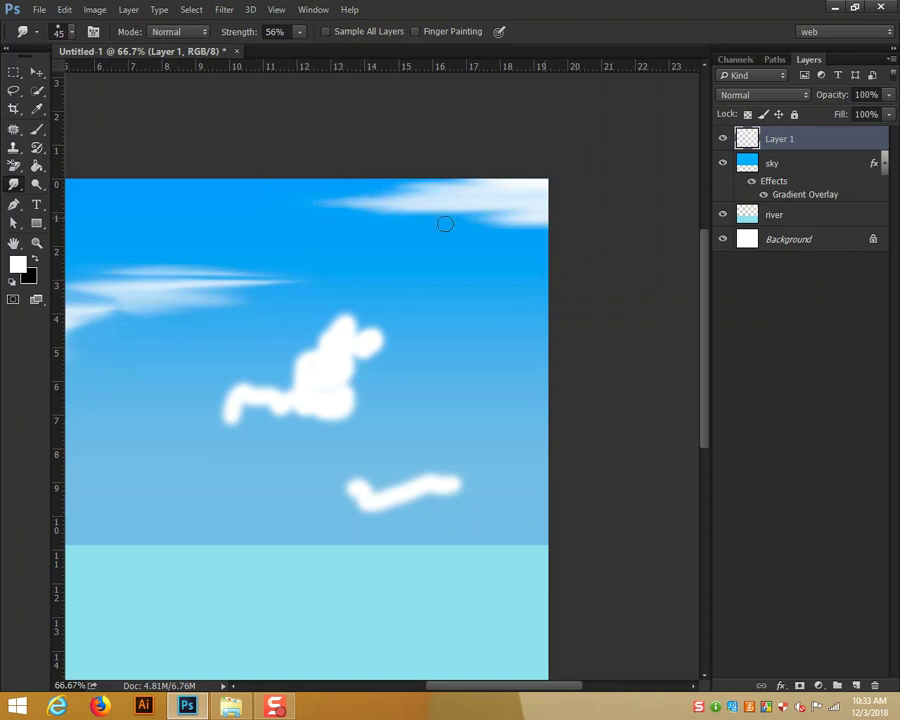
{"action": "left_click_drag", "start_coordinate": [532, 222], "coordinate": [364, 226]}
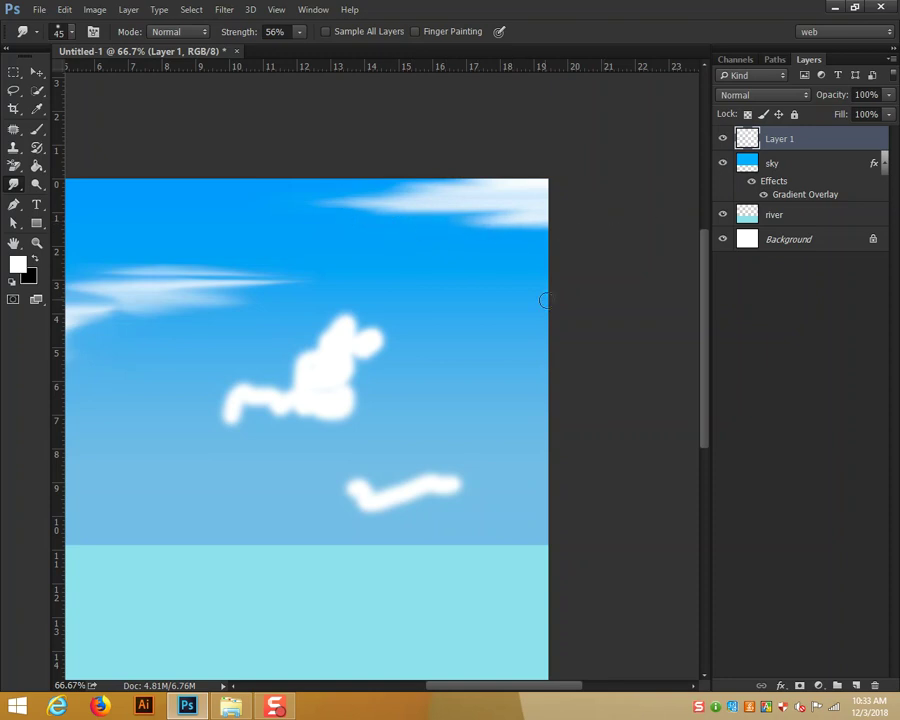
{"action": "left_click_drag", "start_coordinate": [494, 244], "coordinate": [515, 222]}
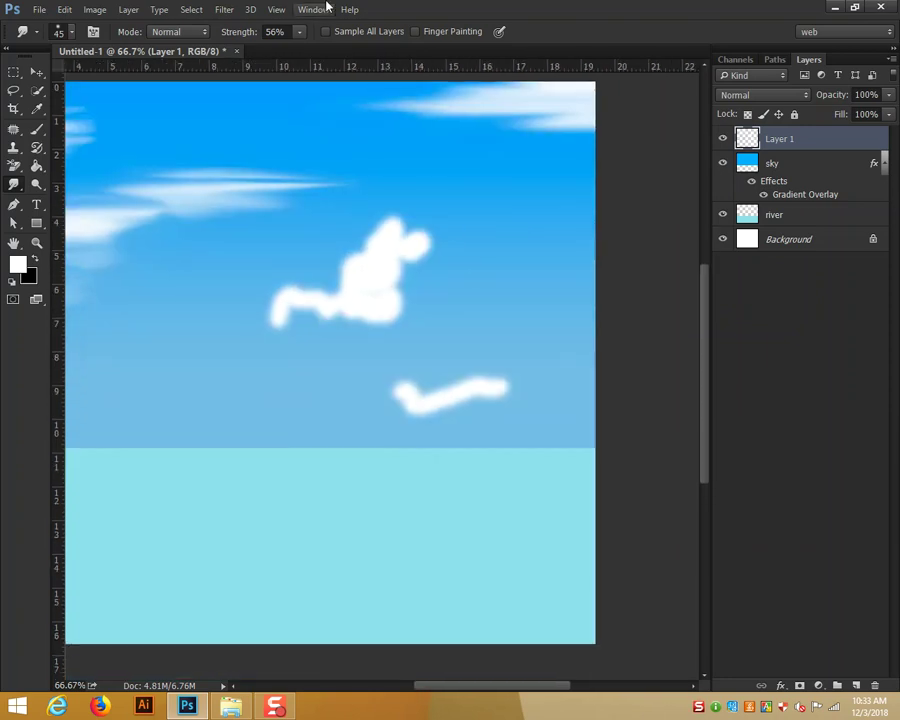
With a larger brush, smudge the middle cloud, Z-shaped cloud and small strokes into soft wisps
{"action": "key", "text": "bracketright"}
{"action": "key", "text": "bracketright"}
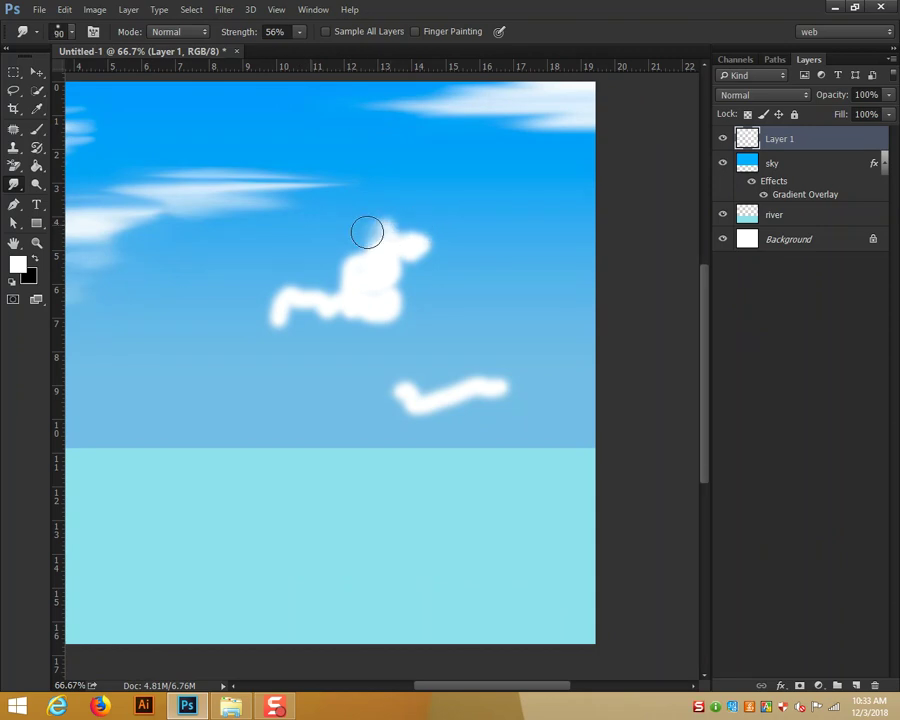
{"action": "left_click_drag", "start_coordinate": [366, 231], "coordinate": [416, 227]}
{"action": "mouse_move", "coordinate": [347, 227]}
{"action": "left_mouse_down"}
{"action": "mouse_move", "coordinate": [422, 257]}
{"action": "mouse_move", "coordinate": [346, 287]}
{"action": "mouse_move", "coordinate": [416, 309]}
{"action": "mouse_move", "coordinate": [368, 293]}
{"action": "mouse_move", "coordinate": [342, 261]}
{"action": "mouse_move", "coordinate": [446, 275]}
{"action": "mouse_move", "coordinate": [293, 265]}
{"action": "mouse_move", "coordinate": [550, 301]}
{"action": "mouse_move", "coordinate": [462, 275]}
{"action": "mouse_move", "coordinate": [261, 273]}
{"action": "mouse_move", "coordinate": [462, 305]}
{"action": "mouse_move", "coordinate": [457, 328]}
{"action": "mouse_move", "coordinate": [266, 322]}
{"action": "mouse_move", "coordinate": [356, 314]}
{"action": "mouse_move", "coordinate": [248, 316]}
{"action": "mouse_move", "coordinate": [501, 318]}
{"action": "mouse_move", "coordinate": [275, 309]}
{"action": "mouse_move", "coordinate": [452, 312]}
{"action": "mouse_move", "coordinate": [279, 303]}
{"action": "mouse_move", "coordinate": [472, 301]}
{"action": "mouse_move", "coordinate": [474, 287]}
{"action": "mouse_move", "coordinate": [197, 284]}
{"action": "left_mouse_up"}
{"action": "mouse_move", "coordinate": [414, 276]}
{"action": "left_mouse_down"}
{"action": "mouse_move", "coordinate": [502, 261]}
{"action": "mouse_move", "coordinate": [245, 253]}
{"action": "mouse_move", "coordinate": [504, 251]}
{"action": "mouse_move", "coordinate": [516, 234]}
{"action": "mouse_move", "coordinate": [257, 235]}
{"action": "mouse_move", "coordinate": [544, 235]}
{"action": "left_mouse_up"}
{"action": "mouse_move", "coordinate": [498, 309]}
{"action": "left_mouse_down"}
{"action": "mouse_move", "coordinate": [237, 311]}
{"action": "mouse_move", "coordinate": [493, 314]}
{"action": "mouse_move", "coordinate": [370, 321]}
{"action": "left_mouse_up"}
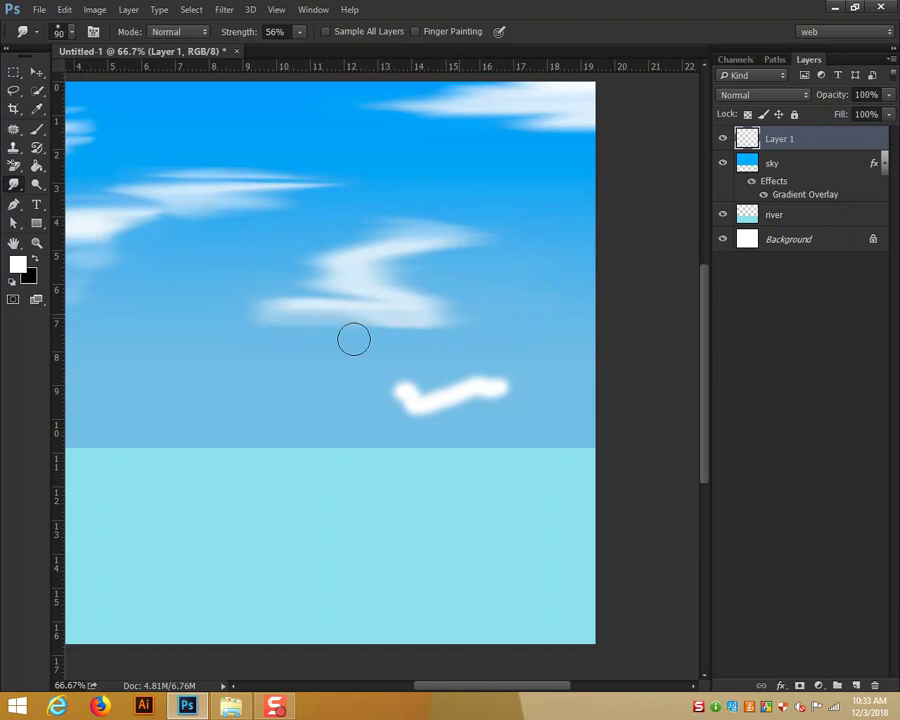
{"action": "mouse_move", "coordinate": [501, 399]}
{"action": "left_mouse_down"}
{"action": "mouse_move", "coordinate": [279, 392]}
{"action": "mouse_move", "coordinate": [370, 396]}
{"action": "mouse_move", "coordinate": [363, 389]}
{"action": "mouse_move", "coordinate": [314, 402]}
{"action": "mouse_move", "coordinate": [508, 396]}
{"action": "mouse_move", "coordinate": [296, 398]}
{"action": "mouse_move", "coordinate": [532, 394]}
{"action": "mouse_move", "coordinate": [227, 380]}
{"action": "mouse_move", "coordinate": [496, 385]}
{"action": "mouse_move", "coordinate": [241, 374]}
{"action": "mouse_move", "coordinate": [508, 374]}
{"action": "mouse_move", "coordinate": [237, 360]}
{"action": "mouse_move", "coordinate": [516, 380]}
{"action": "mouse_move", "coordinate": [251, 382]}
{"action": "mouse_move", "coordinate": [348, 410]}
{"action": "mouse_move", "coordinate": [476, 410]}
{"action": "mouse_move", "coordinate": [344, 425]}
{"action": "left_mouse_up"}
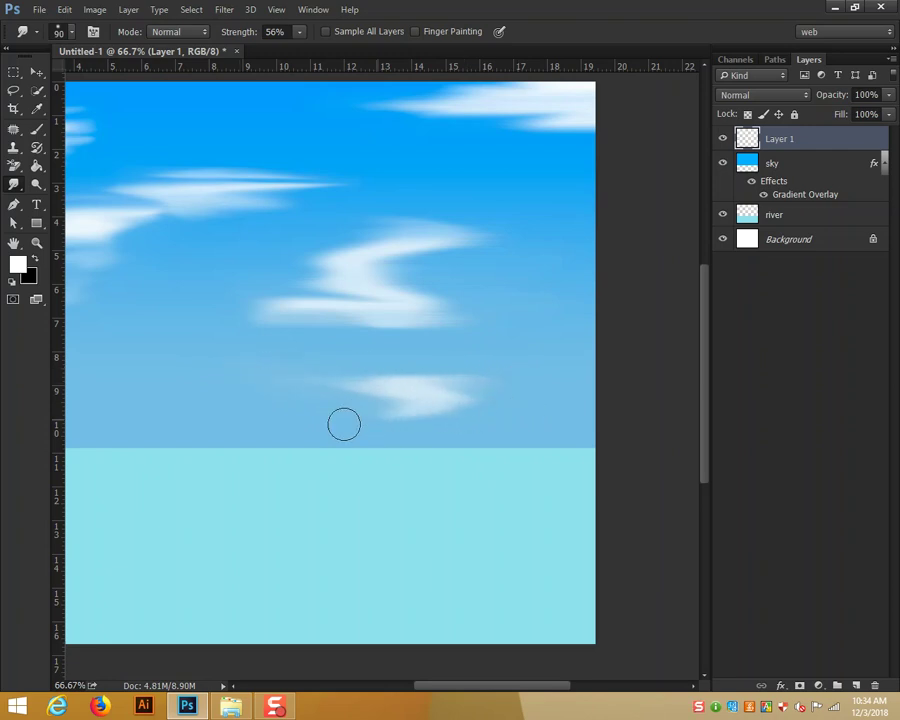
Turn the L-shaped stroke into a wispy cloud and curve the middle cloud into an S-shape
{"action": "scroll", "coordinate": [273, 413], "scroll_direction": "left", "scroll_amount": 5}
{"action": "mouse_move", "coordinate": [422, 400]}
{"action": "left_mouse_down"}
{"action": "mouse_move", "coordinate": [201, 410]}
{"action": "mouse_move", "coordinate": [254, 429]}
{"action": "mouse_move", "coordinate": [384, 432]}
{"action": "mouse_move", "coordinate": [223, 422]}
{"action": "mouse_move", "coordinate": [452, 420]}
{"action": "mouse_move", "coordinate": [313, 417]}
{"action": "mouse_move", "coordinate": [372, 400]}
{"action": "mouse_move", "coordinate": [197, 402]}
{"action": "mouse_move", "coordinate": [456, 402]}
{"action": "mouse_move", "coordinate": [207, 386]}
{"action": "mouse_move", "coordinate": [321, 396]}
{"action": "mouse_move", "coordinate": [550, 384]}
{"action": "mouse_move", "coordinate": [223, 399]}
{"action": "mouse_move", "coordinate": [516, 394]}
{"action": "mouse_move", "coordinate": [285, 396]}
{"action": "mouse_move", "coordinate": [493, 399]}
{"action": "left_mouse_up"}
{"action": "left_click_drag", "start_coordinate": [561, 405], "coordinate": [444, 410]}
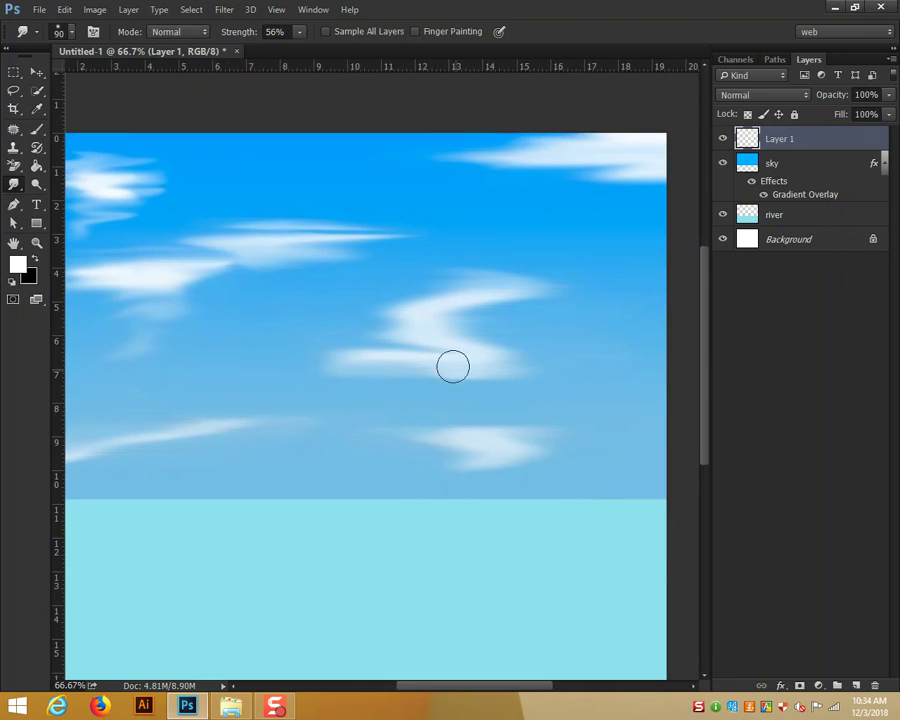
{"action": "mouse_move", "coordinate": [633, 325]}
{"action": "left_mouse_down"}
{"action": "mouse_move", "coordinate": [302, 330]}
{"action": "mouse_move", "coordinate": [539, 326]}
{"action": "mouse_move", "coordinate": [538, 358]}
{"action": "left_mouse_up"}
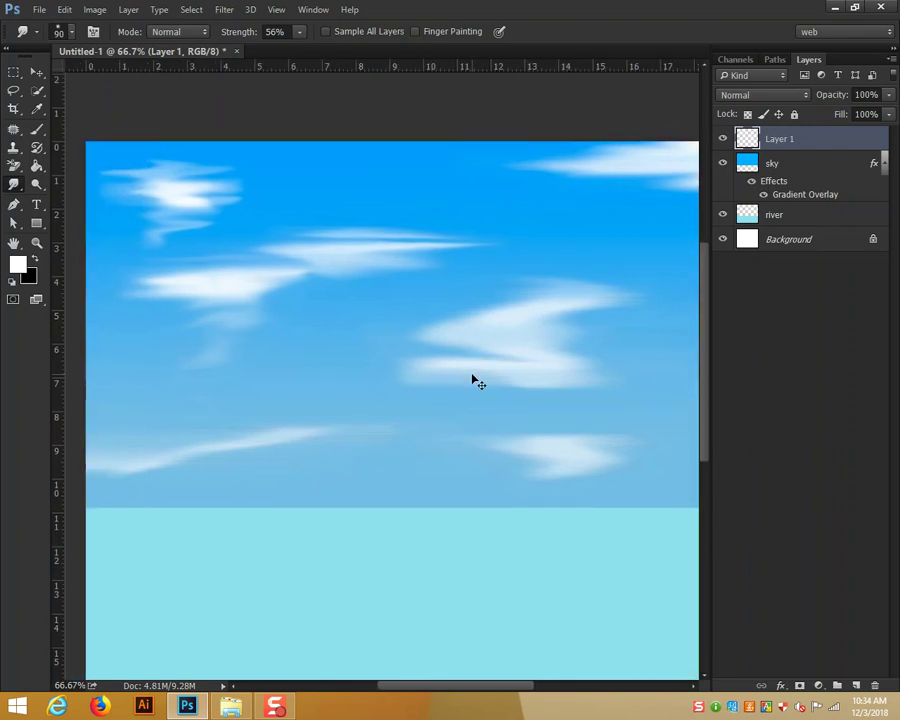
{"action": "key", "text": "ctrl+minus"}
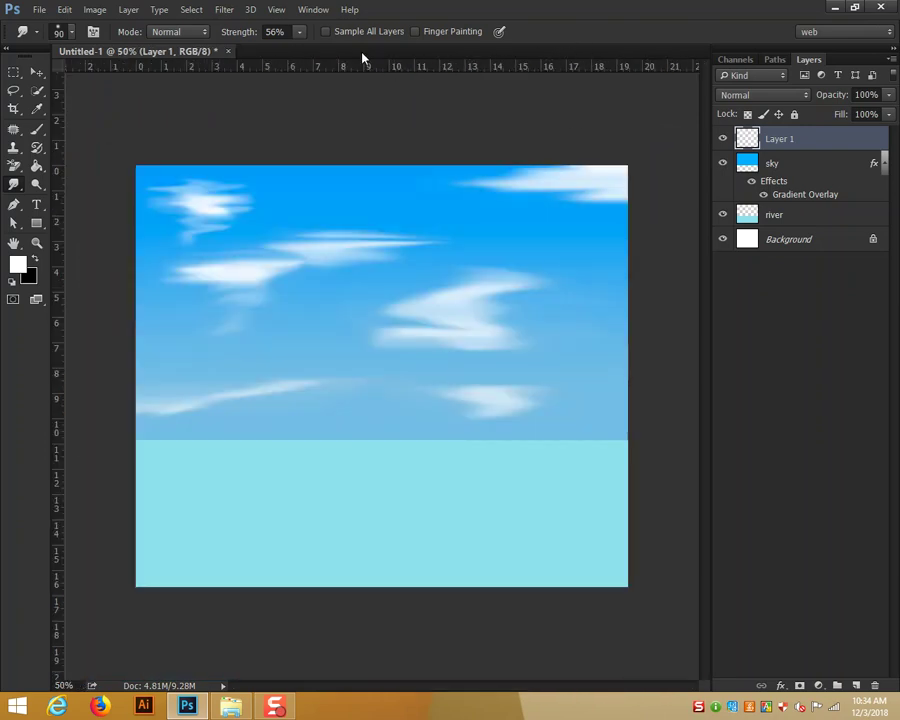
{"action": "left_click", "coordinate": [223, 9]}
{"action": "mouse_move", "coordinate": [231, 165]}
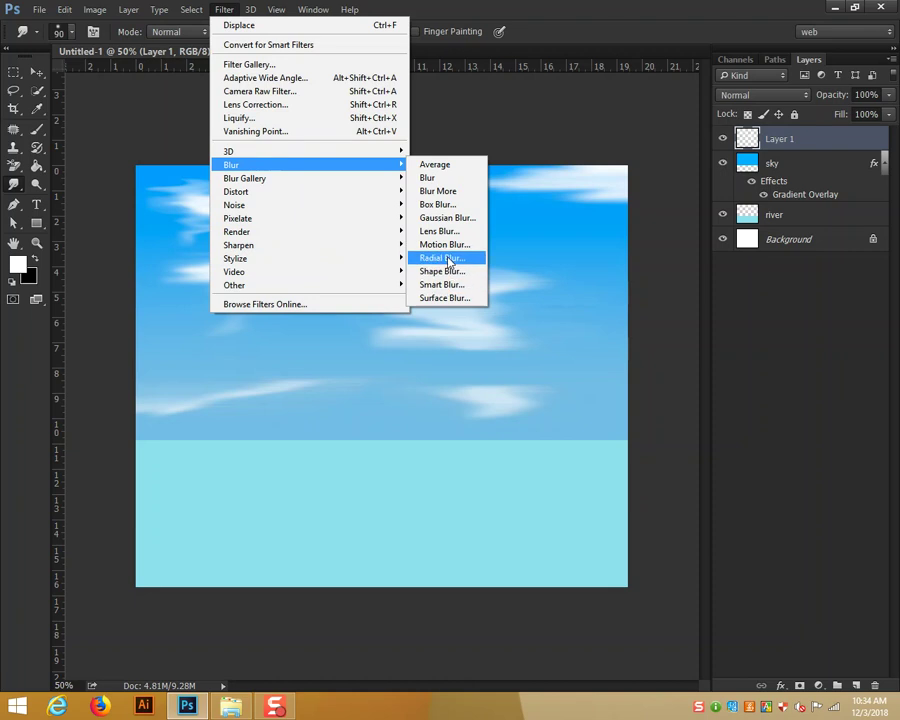
Apply a Motion Blur with angle 0 and distance 270 pixels to the clouds
{"action": "left_click", "coordinate": [453, 250]}
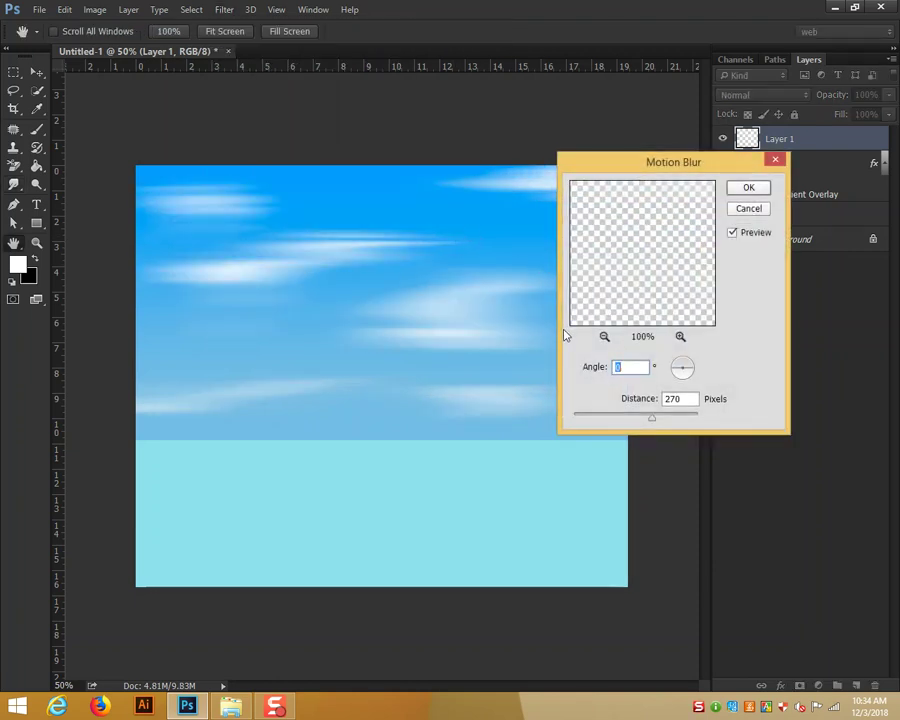
{"action": "left_click", "coordinate": [761, 188]}
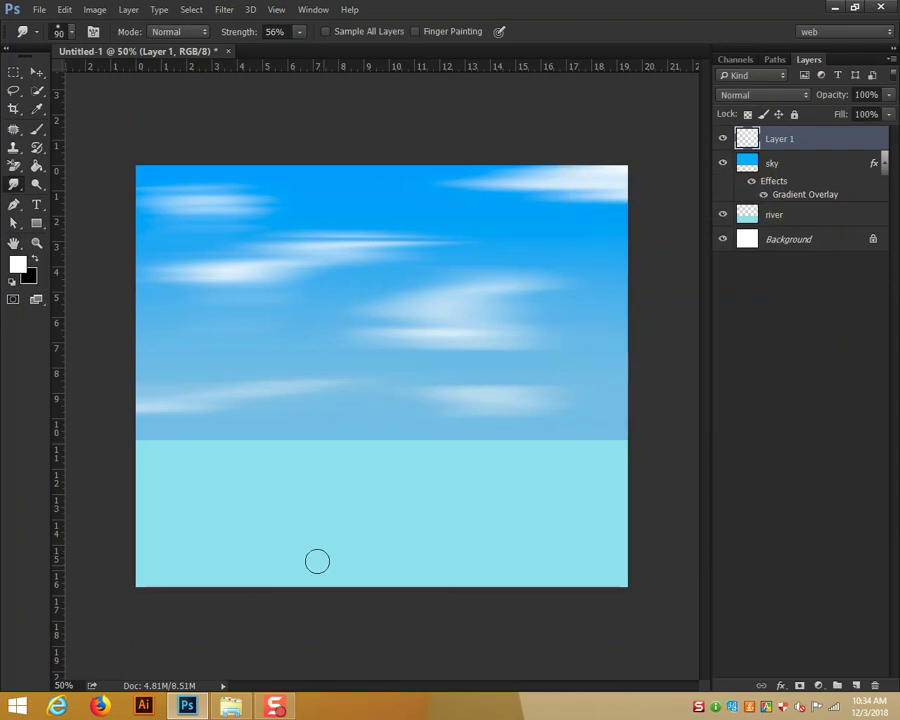
{"action": "left_click", "coordinate": [36, 73]}
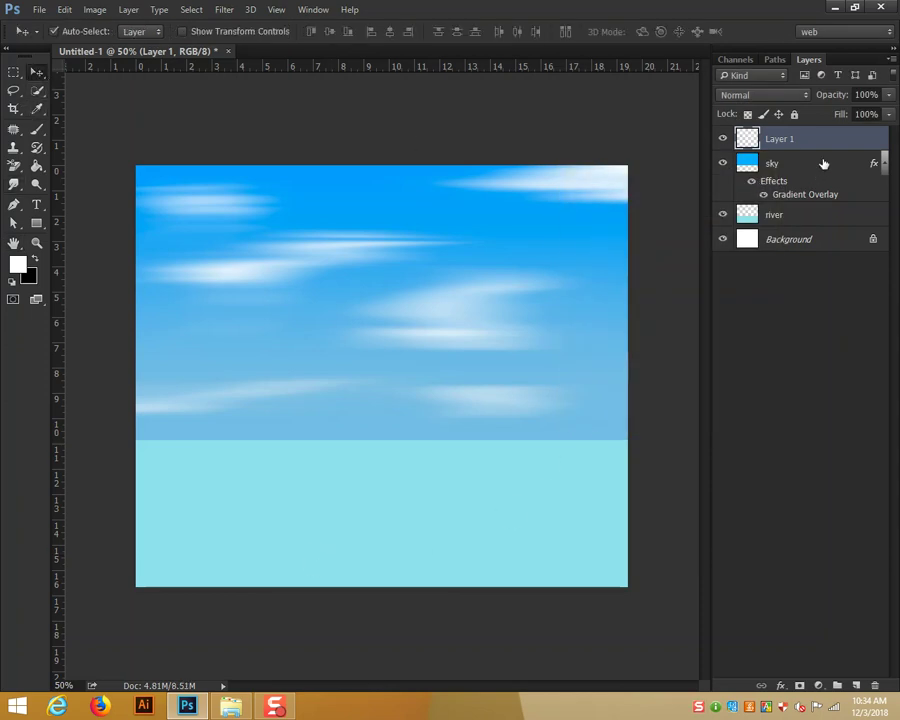
Duplicate the cloud layer Layer 1 and rename the copy 'ref'
{"action": "left_click_drag", "start_coordinate": [812, 142], "coordinate": [857, 684]}
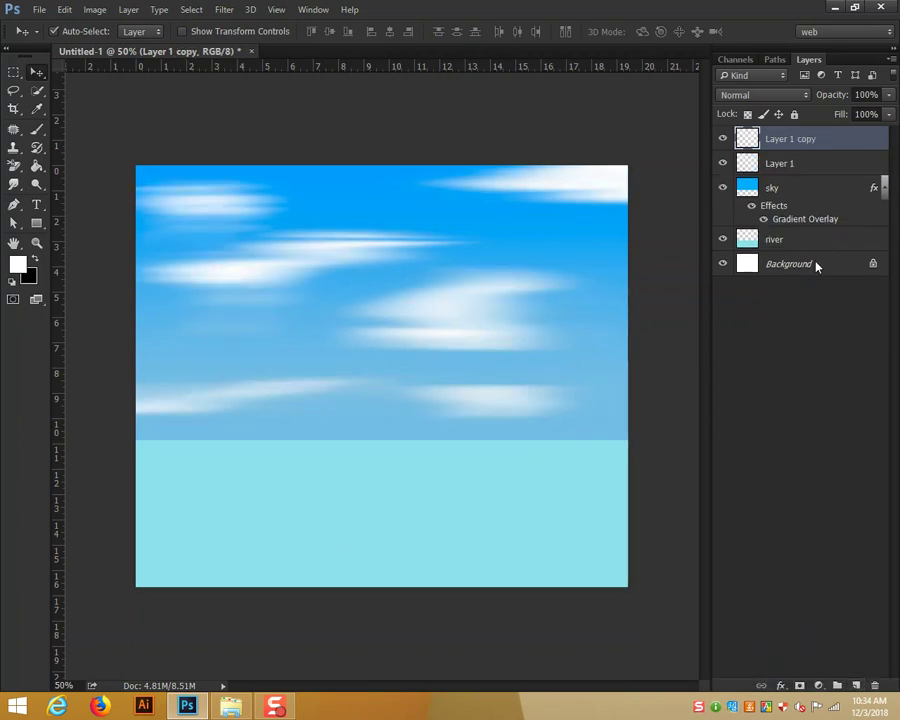
{"action": "double_click", "coordinate": [790, 140]}
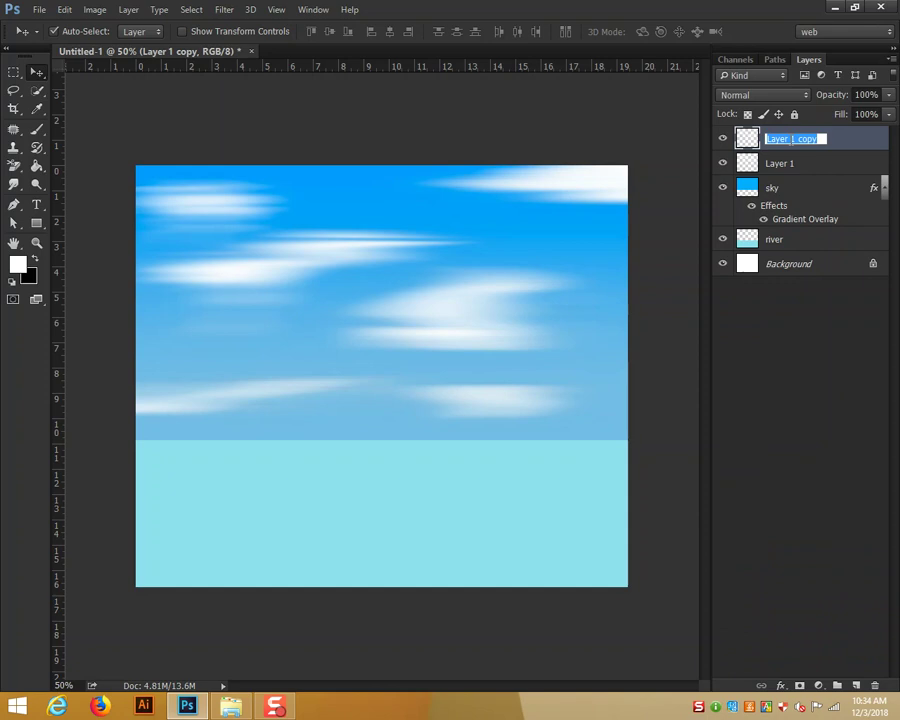
{"action": "type", "text": "re"}
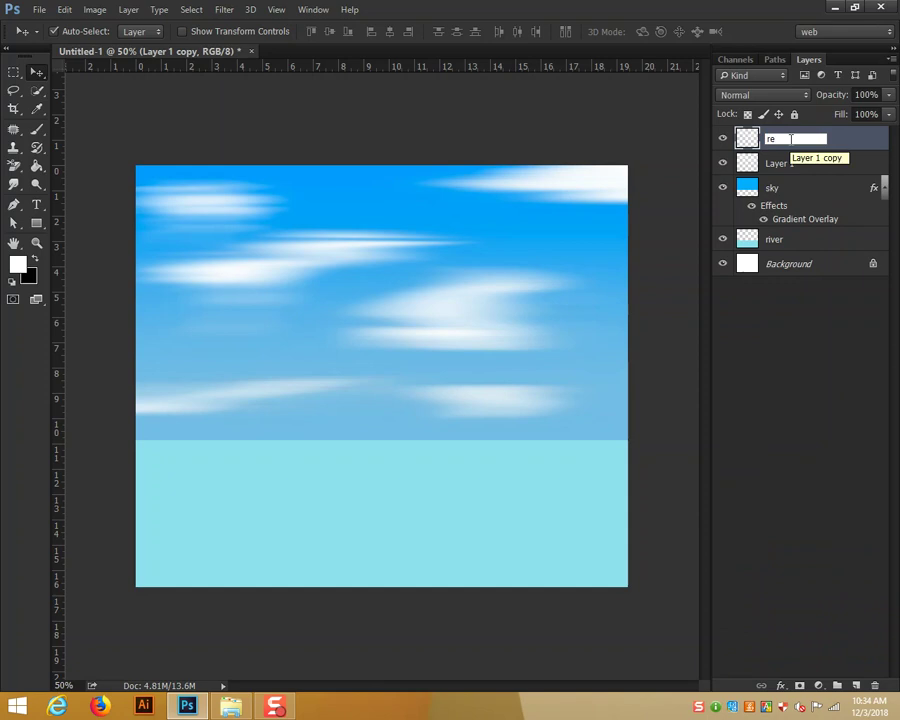
{"action": "type", "text": "f"}
{"action": "key", "text": "Return"}
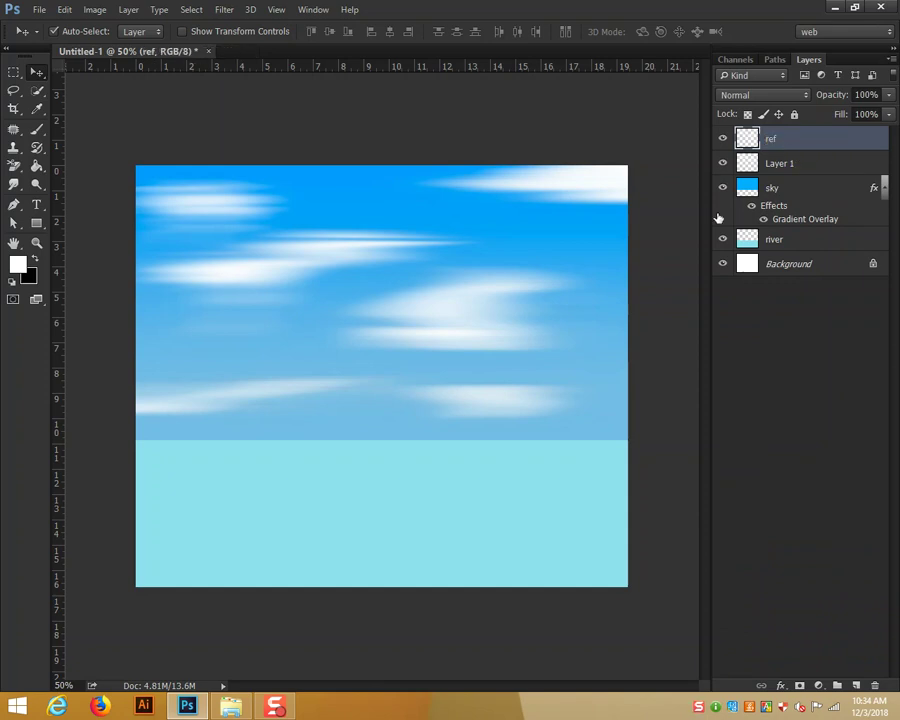
Move ref down over the river, squash it to the river's height, and flip it vertically
{"action": "key", "text": "ctrl+t"}
{"action": "left_click_drag", "start_coordinate": [387, 263], "coordinate": [389, 551]}
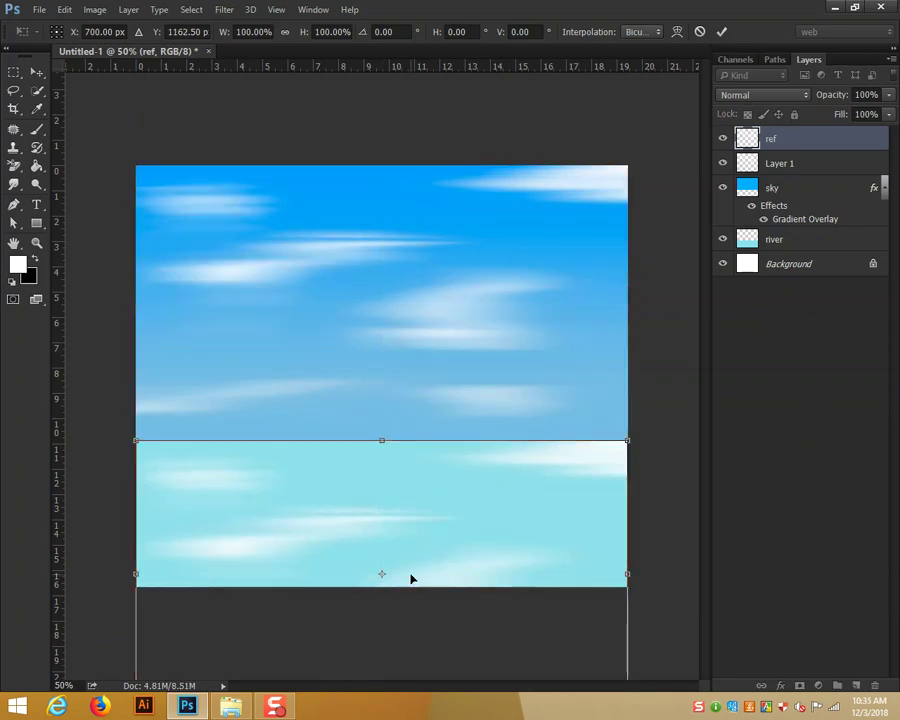
{"action": "key", "text": "ctrl+z"}
{"action": "key", "text": "ctrl+minus"}
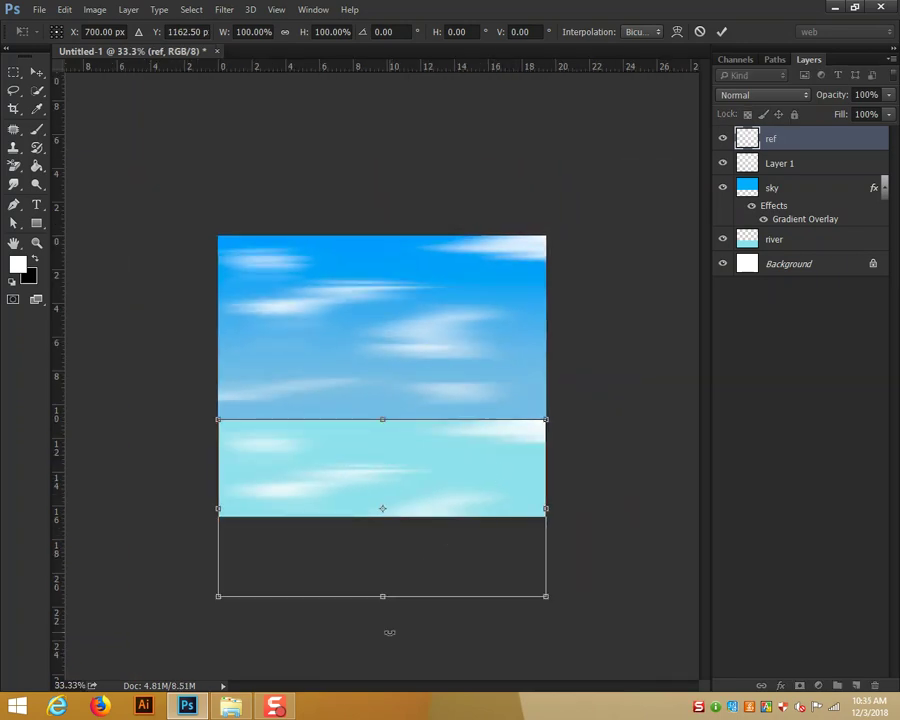
{"action": "left_click_drag", "start_coordinate": [382, 596], "coordinate": [383, 516]}
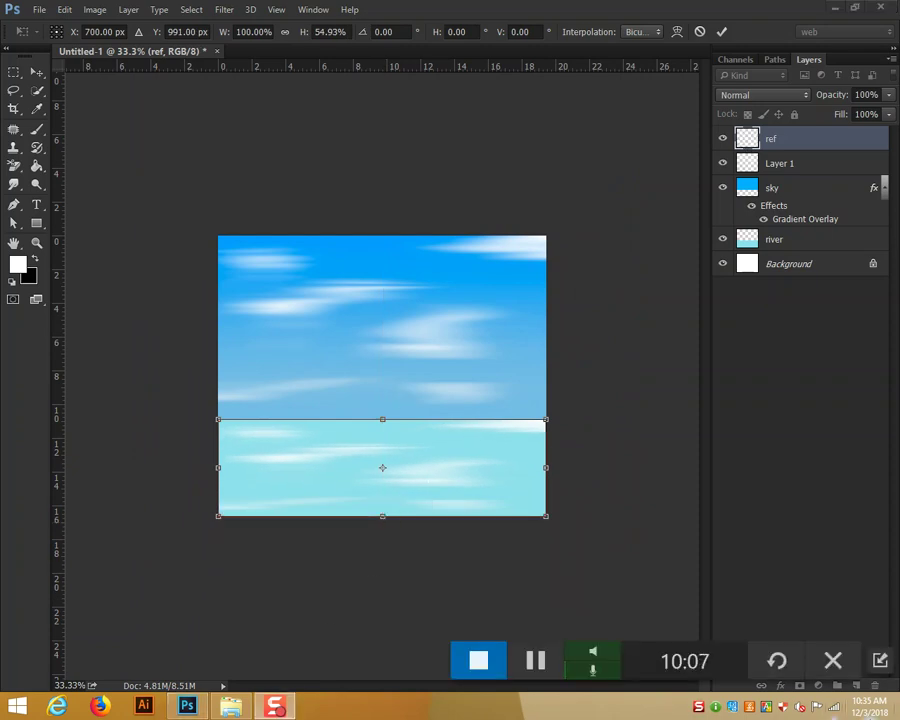
{"action": "right_click", "coordinate": [405, 494]}
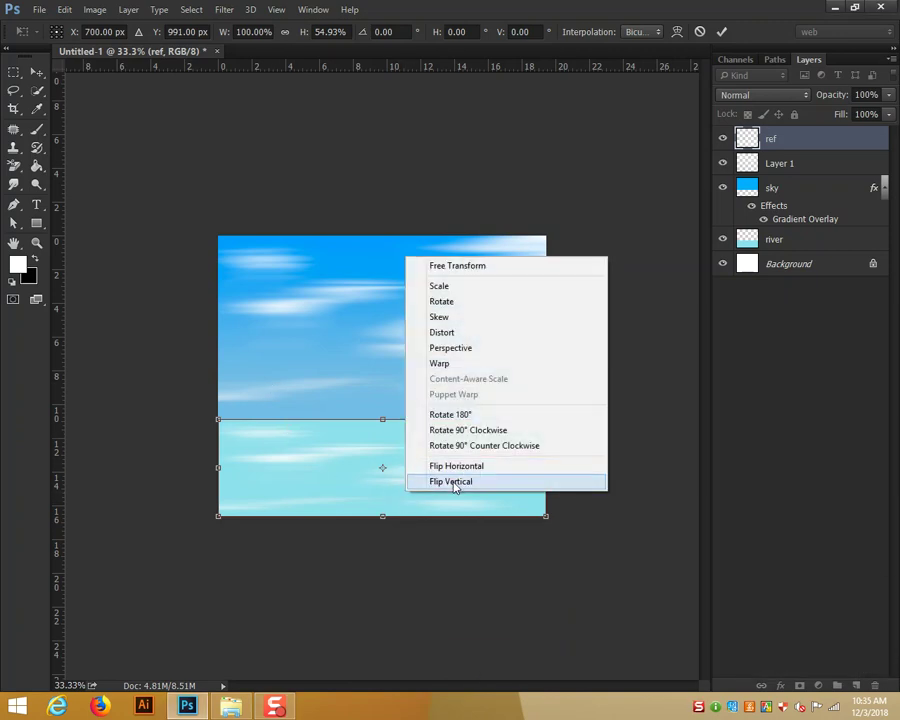
{"action": "left_click", "coordinate": [452, 482]}
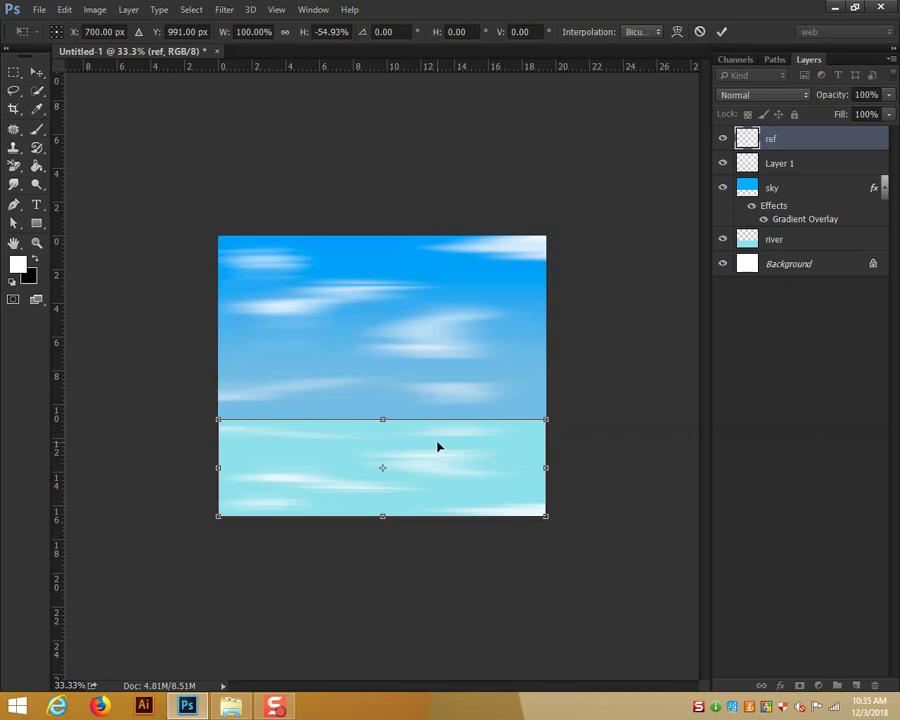
{"action": "key", "text": "Return"}
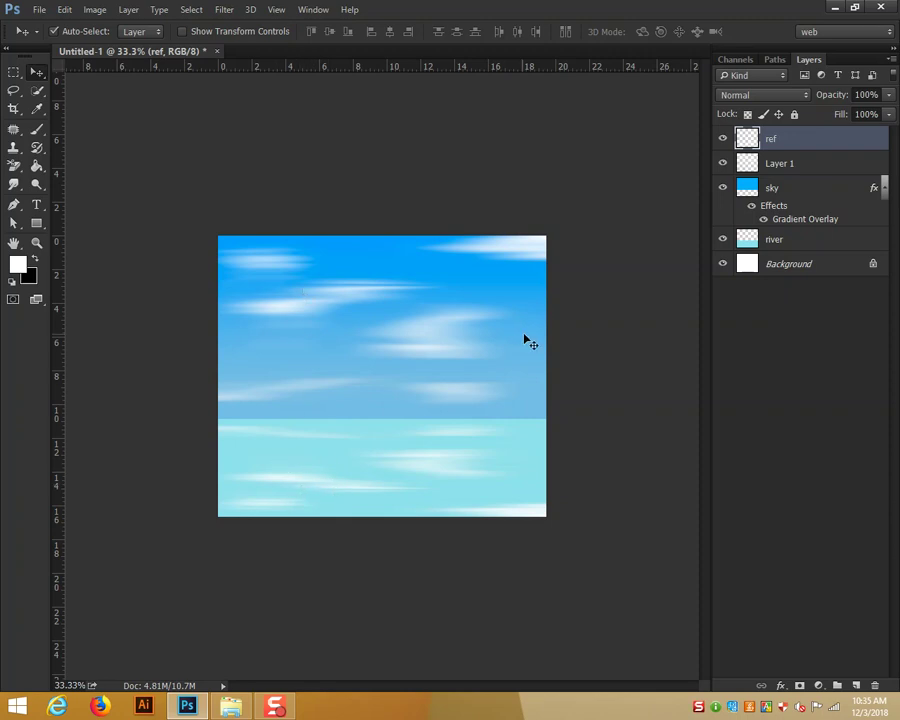
Add a Gradient Overlay layer style to the river layer
{"action": "left_click", "coordinate": [805, 244]}
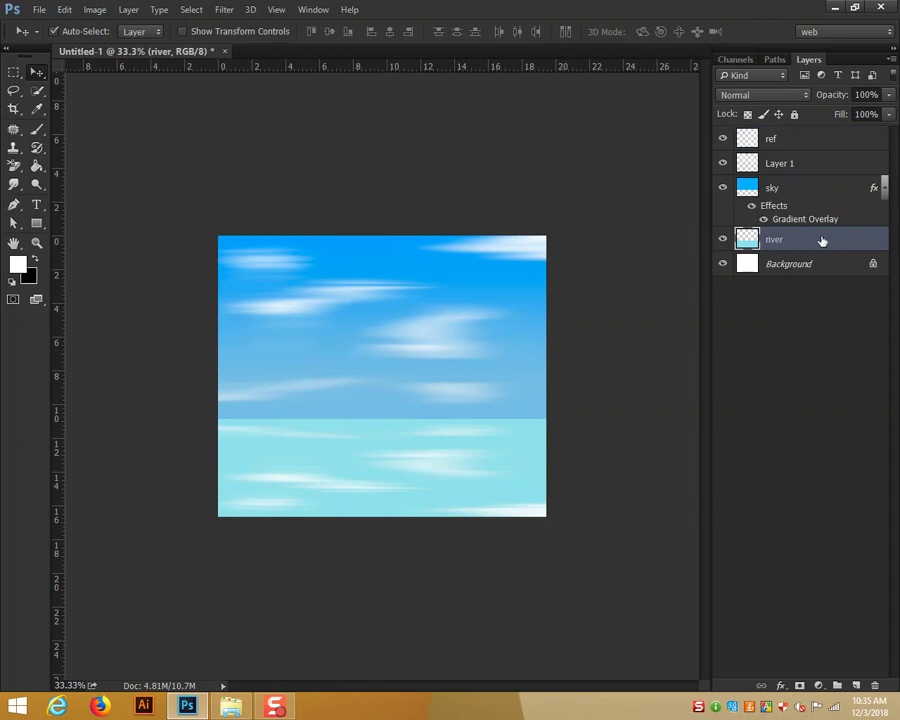
{"action": "double_click", "coordinate": [822, 241]}
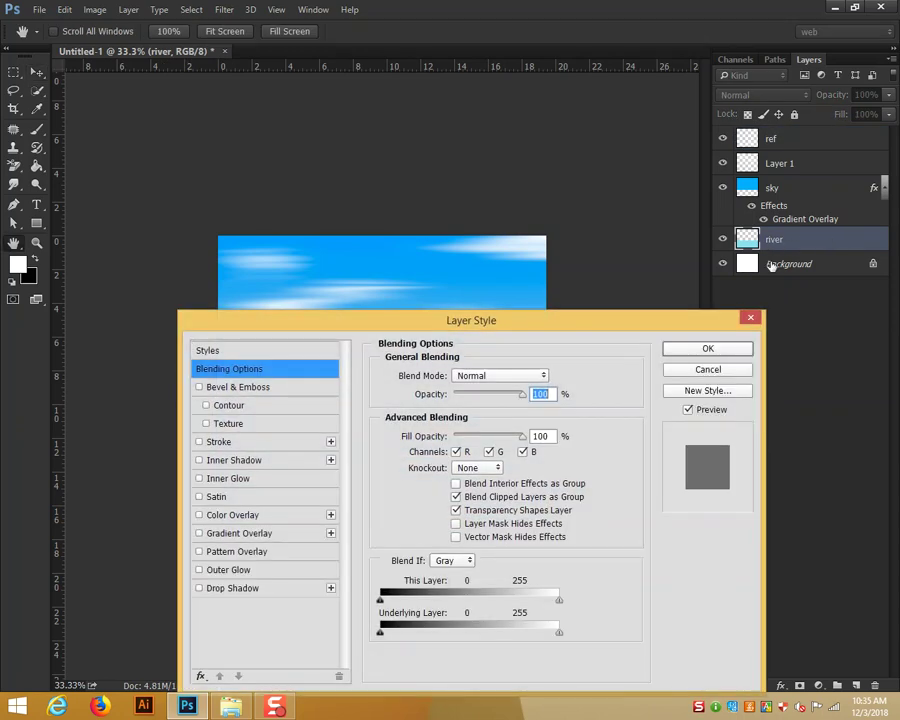
{"action": "left_click", "coordinate": [306, 534]}
{"action": "mouse_move", "coordinate": [385, 328]}
{"action": "left_mouse_down"}
{"action": "mouse_move", "coordinate": [507, 477]}
{"action": "mouse_move", "coordinate": [508, 492]}
{"action": "left_mouse_up"}
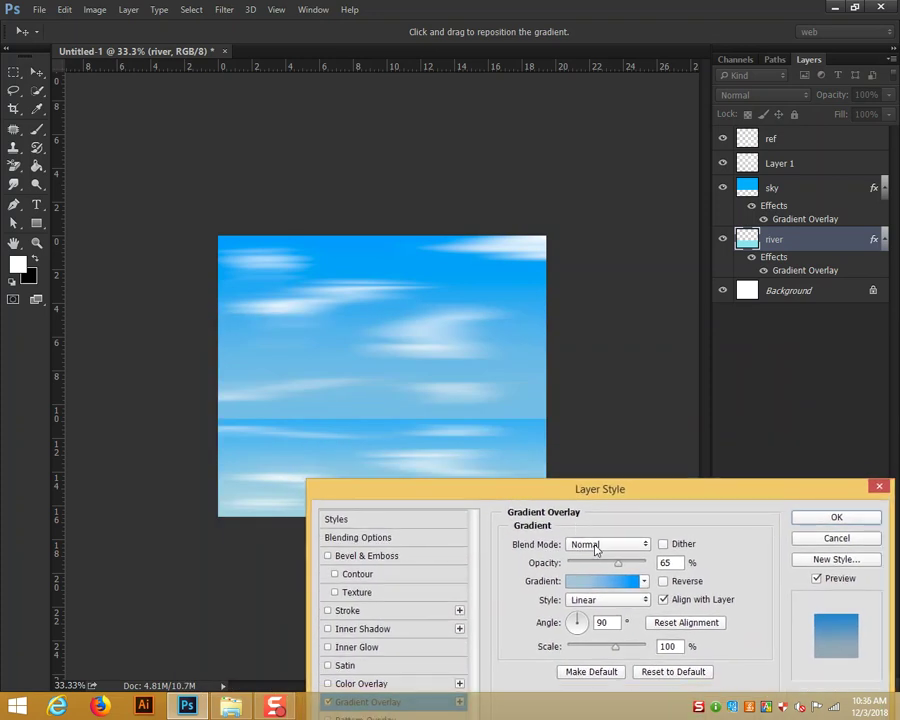
{"action": "left_click", "coordinate": [608, 585]}
Edit the overlay gradient into a pale-to-blue ramp with a blue stop near 69%, and apply it
{"action": "left_click", "coordinate": [623, 503]}
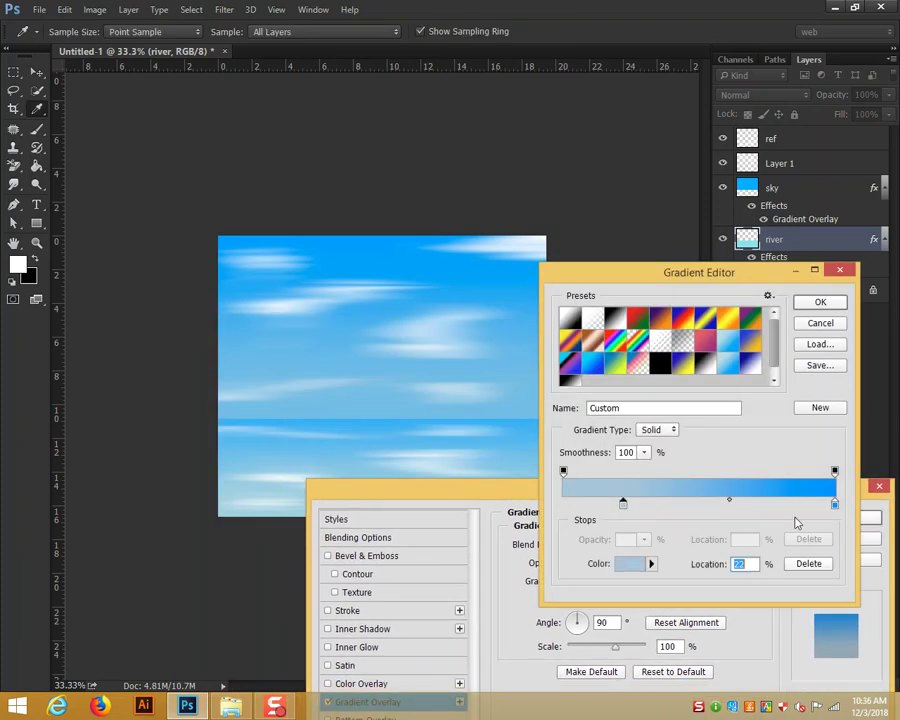
{"action": "left_click", "coordinate": [808, 505]}
{"action": "left_click", "coordinate": [835, 505]}
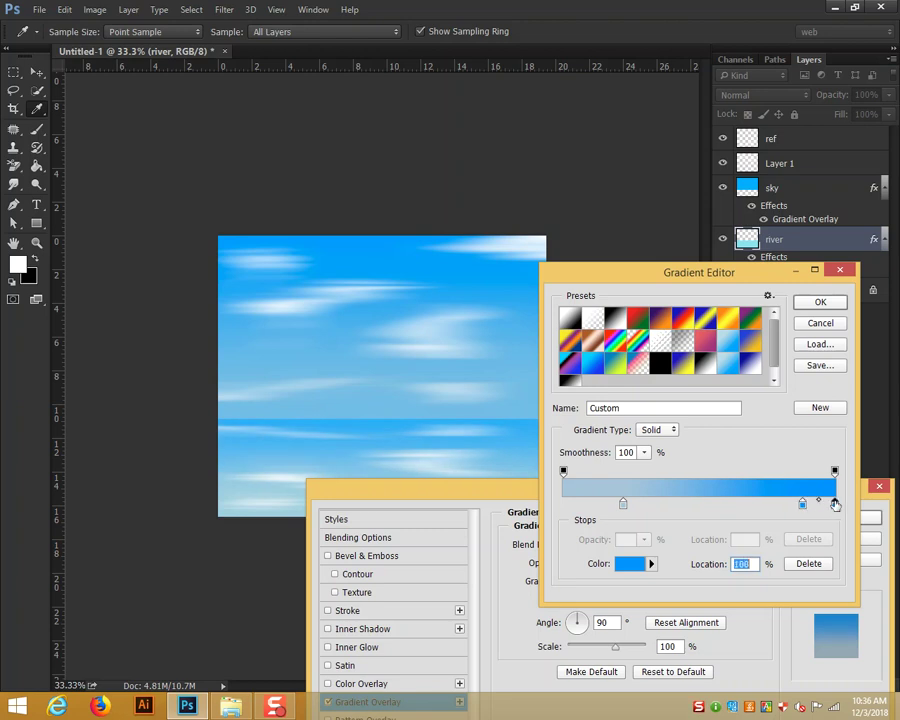
{"action": "left_click_drag", "start_coordinate": [835, 505], "coordinate": [802, 558]}
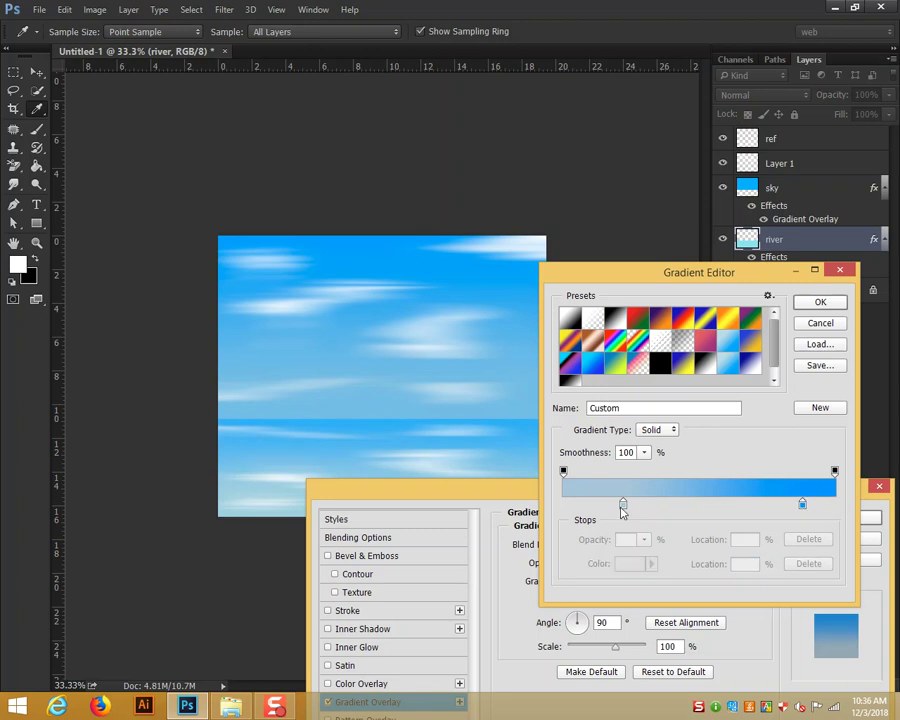
{"action": "left_click", "coordinate": [623, 505]}
{"action": "left_click", "coordinate": [823, 505]}
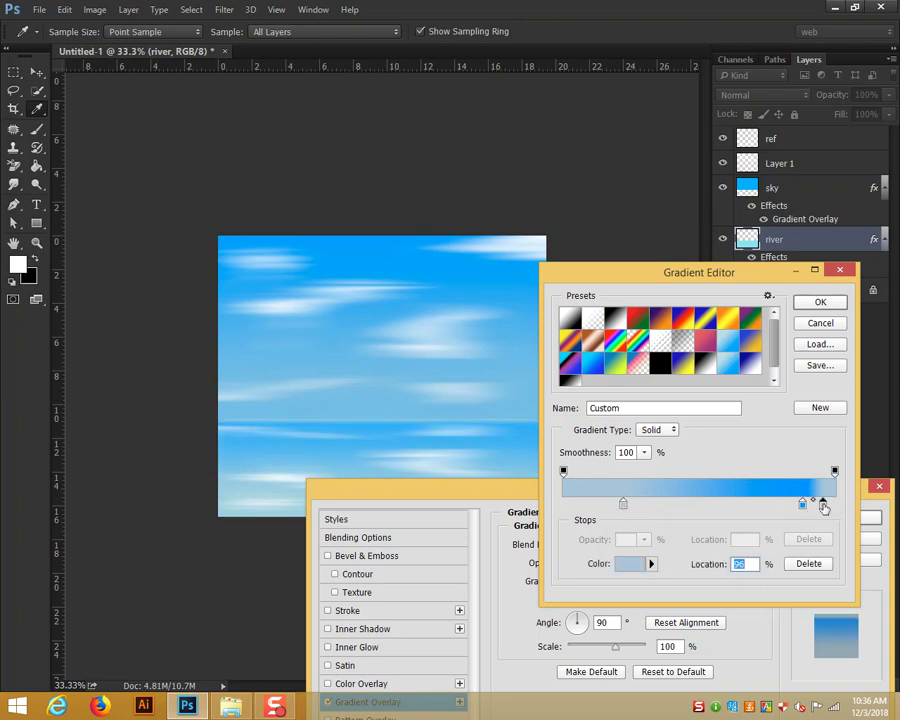
{"action": "left_click_drag", "start_coordinate": [802, 505], "coordinate": [757, 505]}
{"action": "left_click_drag", "start_coordinate": [823, 505], "coordinate": [852, 511]}
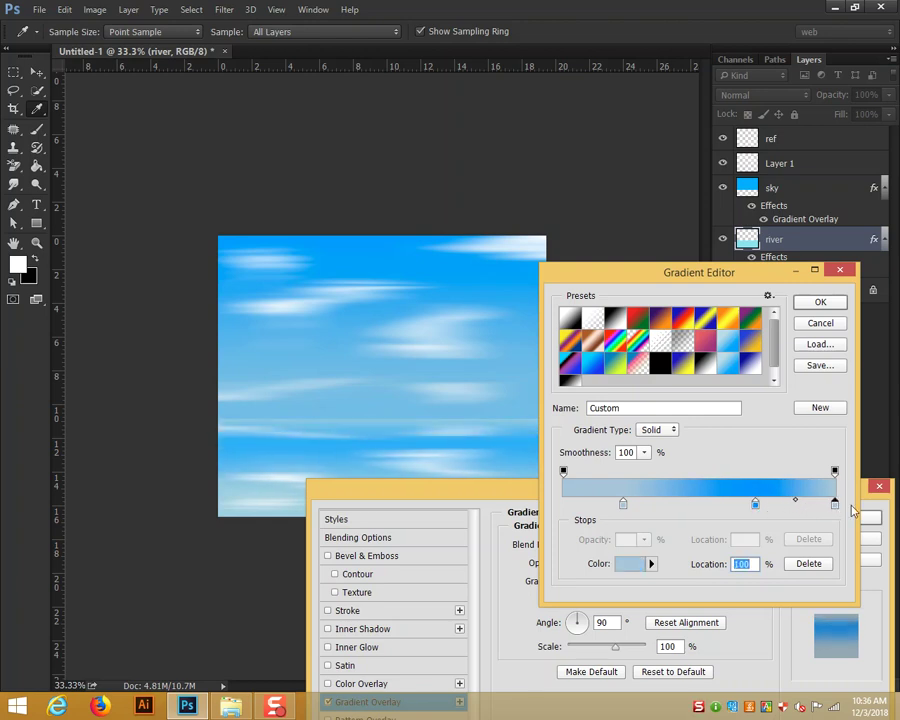
{"action": "left_click_drag", "start_coordinate": [757, 509], "coordinate": [749, 507]}
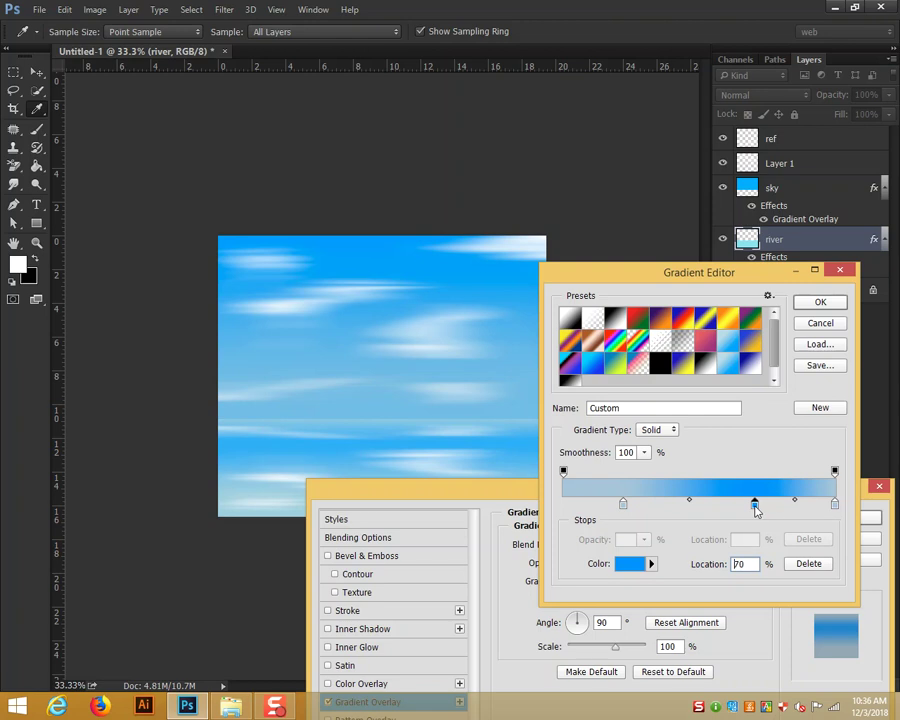
{"action": "left_click", "coordinate": [818, 303]}
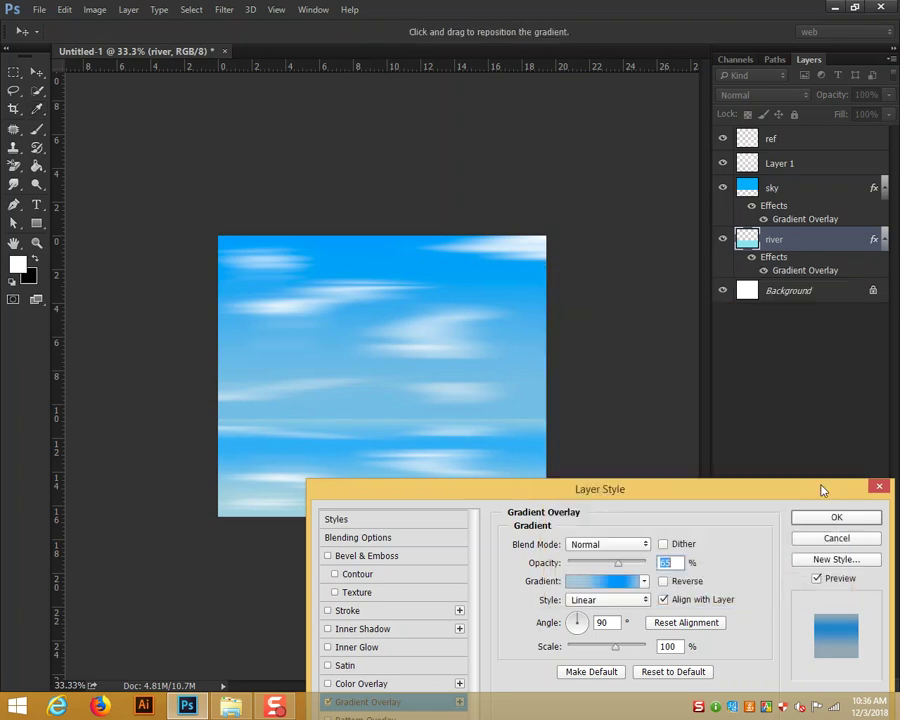
{"action": "left_click", "coordinate": [826, 516]}
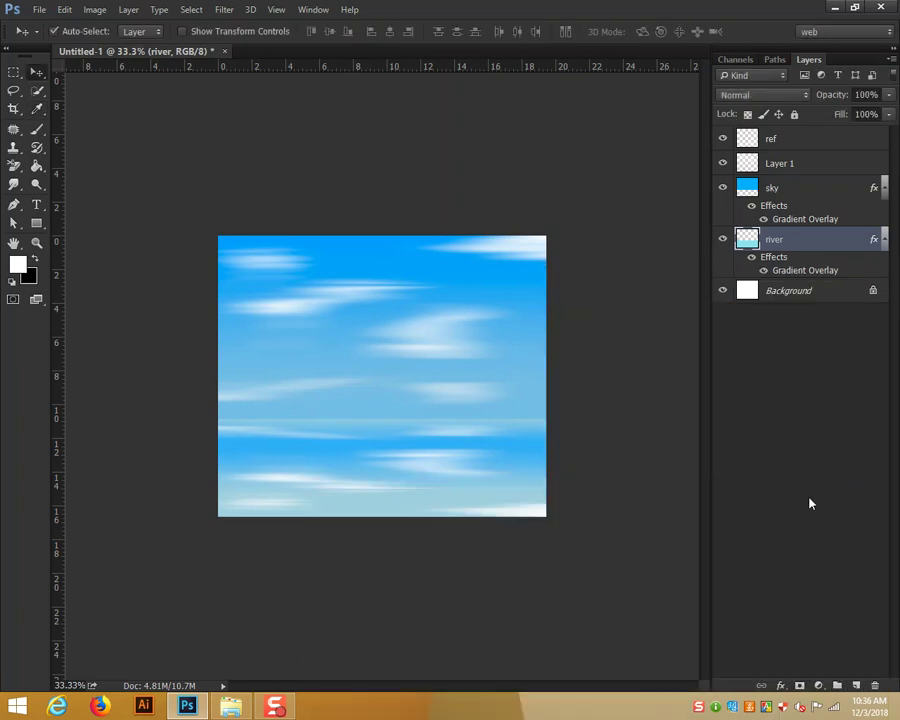
Place ref between sky and river in the Layers panel and set its opacity to 38%
{"action": "left_click", "coordinate": [812, 141]}
{"action": "left_click_drag", "start_coordinate": [812, 141], "coordinate": [823, 230]}
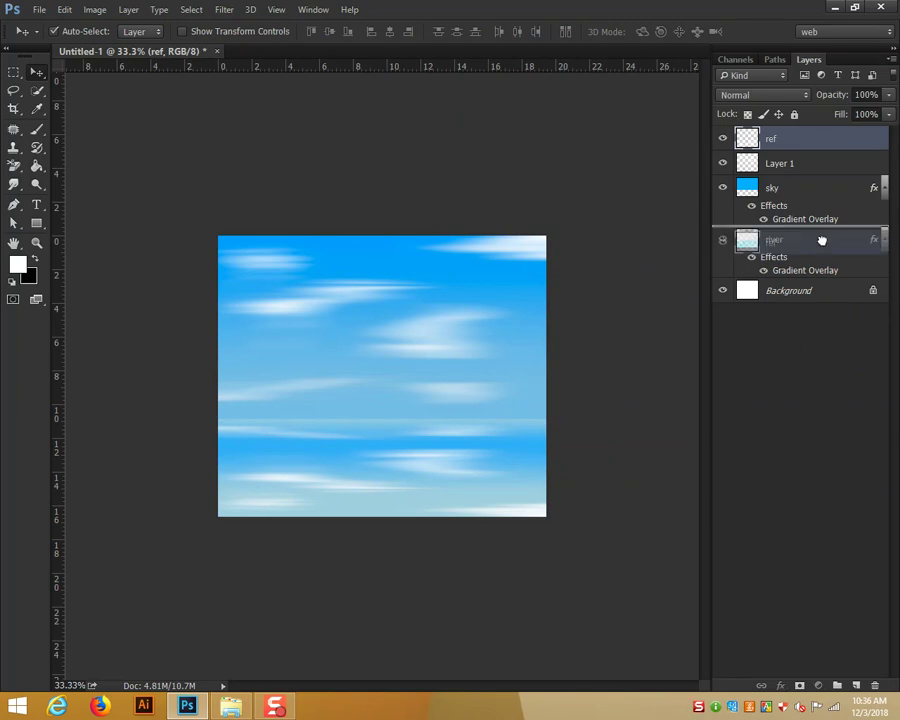
{"action": "left_click", "coordinate": [889, 95]}
{"action": "left_click_drag", "start_coordinate": [857, 117], "coordinate": [845, 116]}
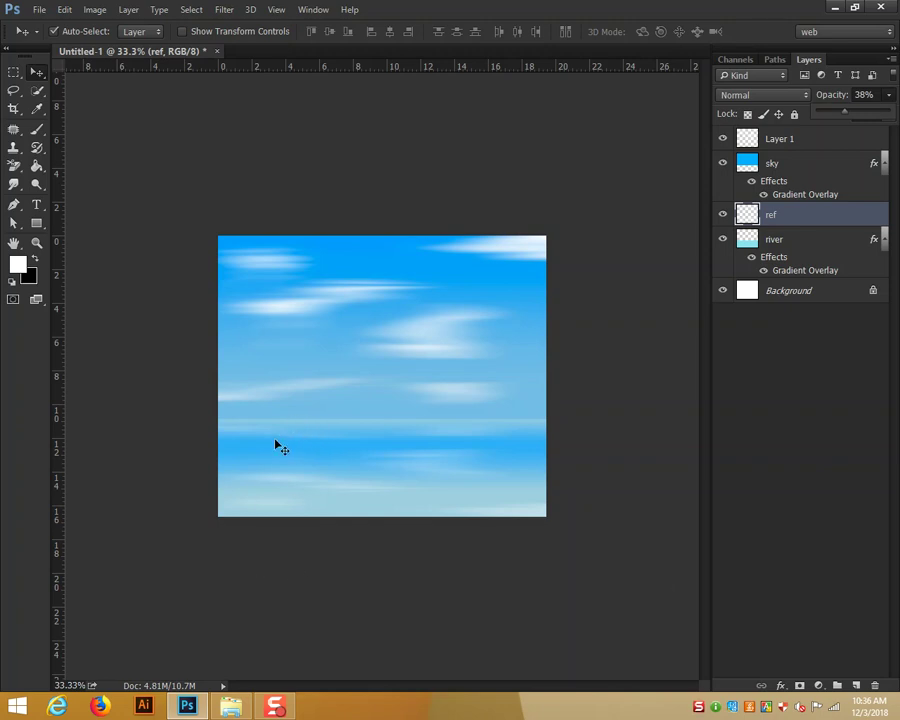
Create a new document 1000 × 1400 pixels, RGB Color, at 72 ppi resolution
{"action": "left_click", "coordinate": [39, 10]}
{"action": "left_click", "coordinate": [50, 25]}
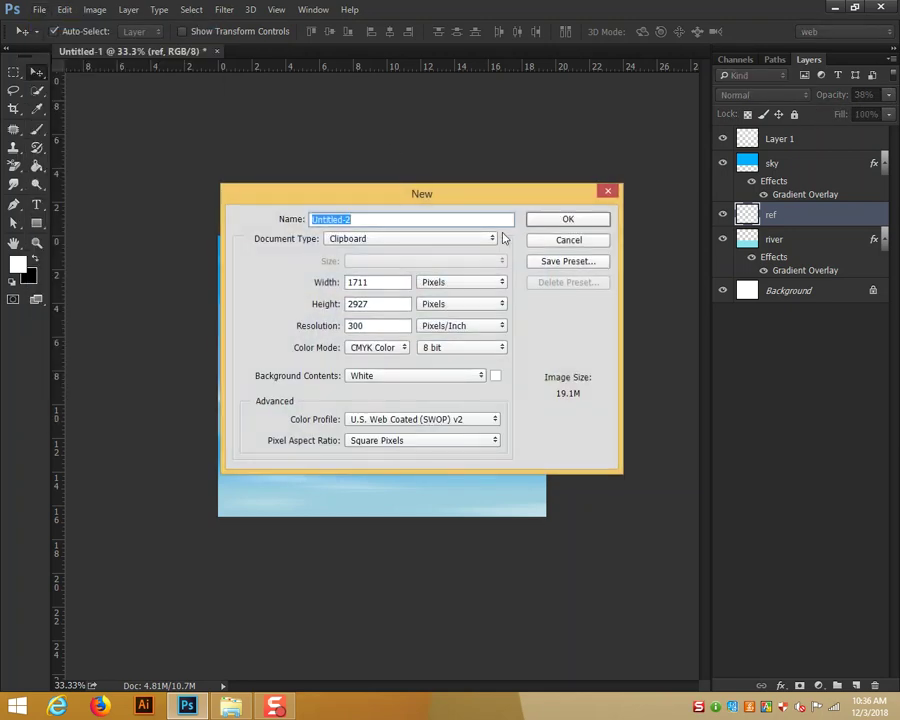
{"action": "double_click", "coordinate": [400, 282]}
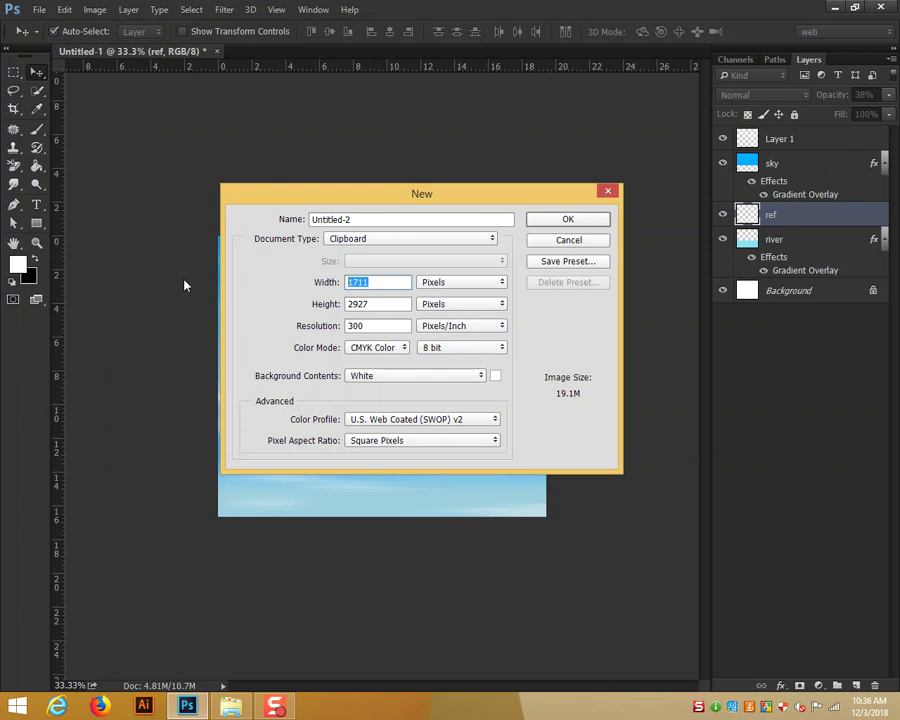
{"action": "type", "text": "1000"}
{"action": "double_click", "coordinate": [395, 304]}
{"action": "type", "text": "1400"}
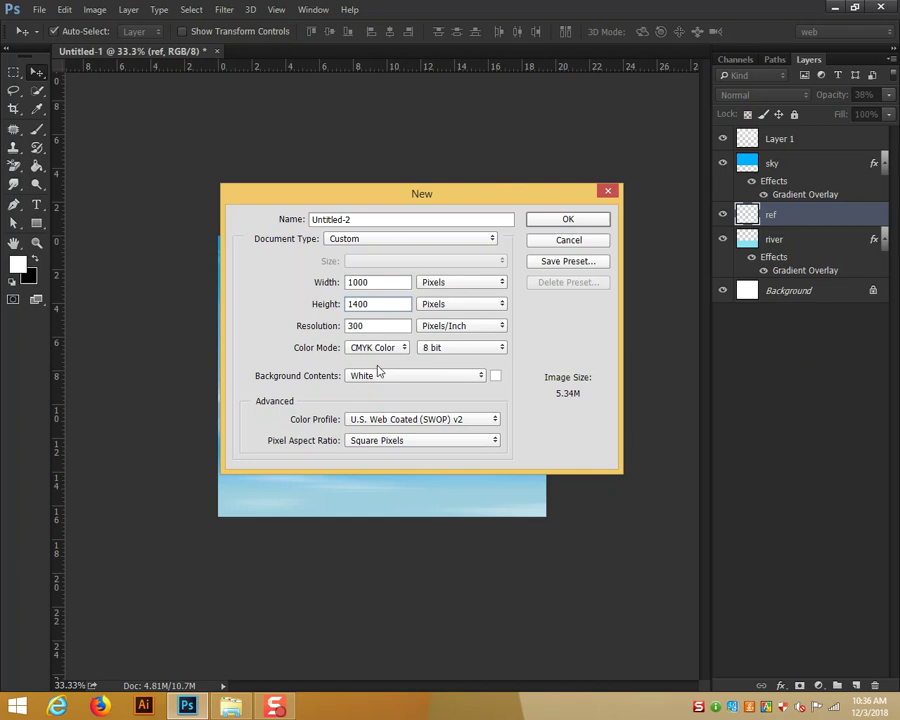
{"action": "left_click", "coordinate": [404, 347]}
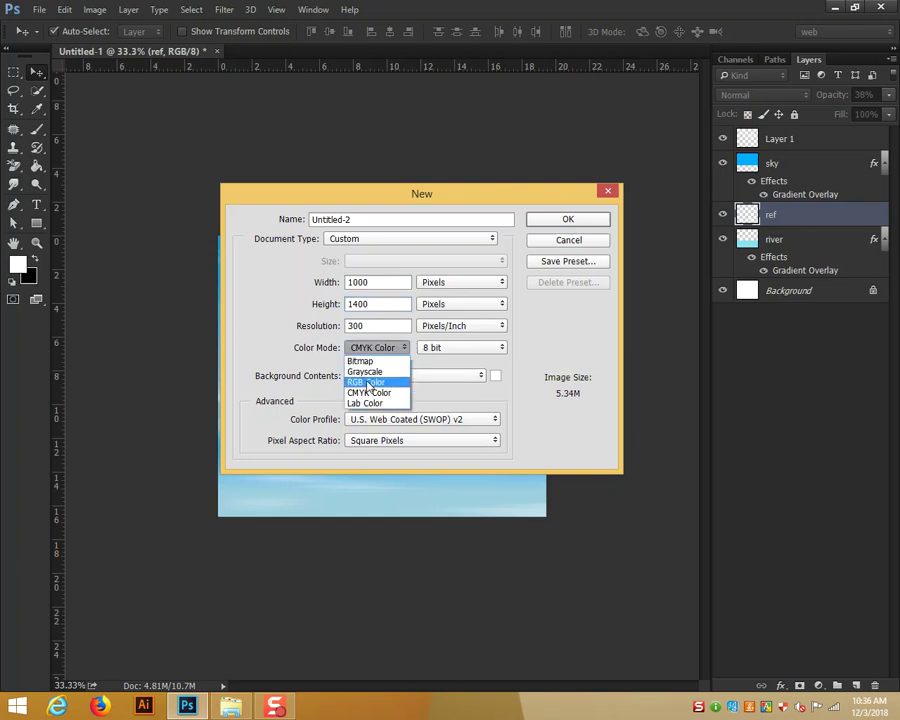
{"action": "left_click", "coordinate": [368, 383]}
{"action": "left_click_drag", "start_coordinate": [374, 326], "coordinate": [247, 332]}
{"action": "type", "text": "72"}
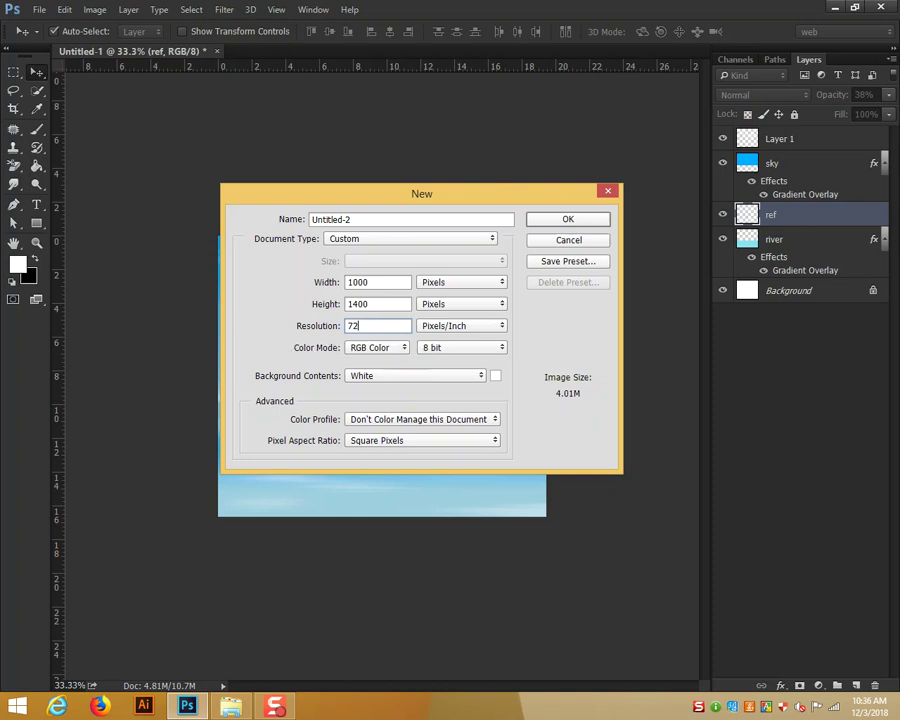
{"action": "left_click", "coordinate": [584, 223]}
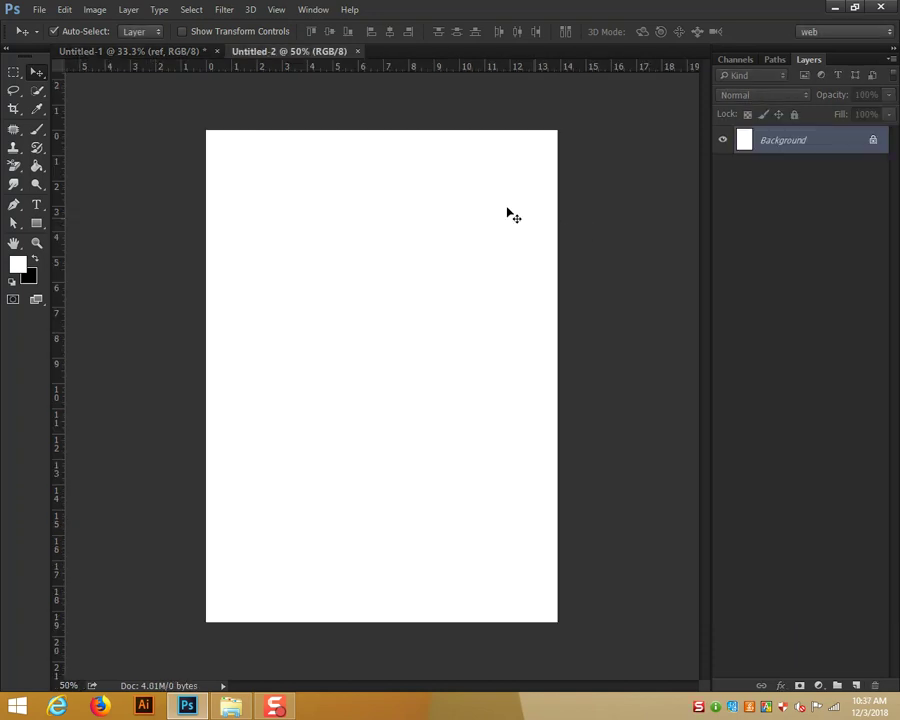
Switch between the two documents and leave colours set to white foreground over black background
{"action": "left_click", "coordinate": [143, 54]}
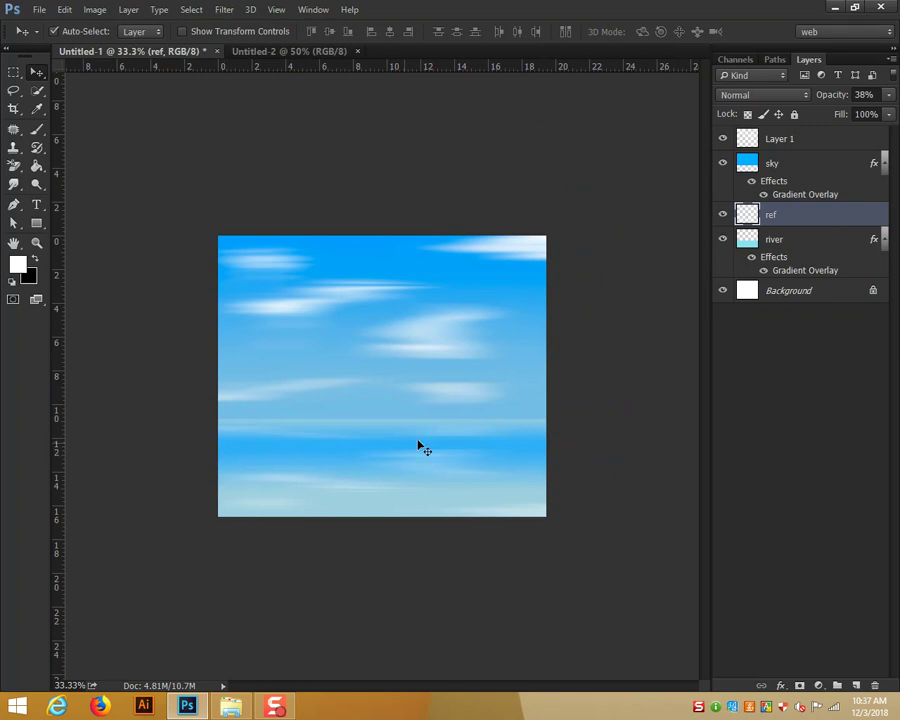
{"action": "left_click", "coordinate": [303, 51]}
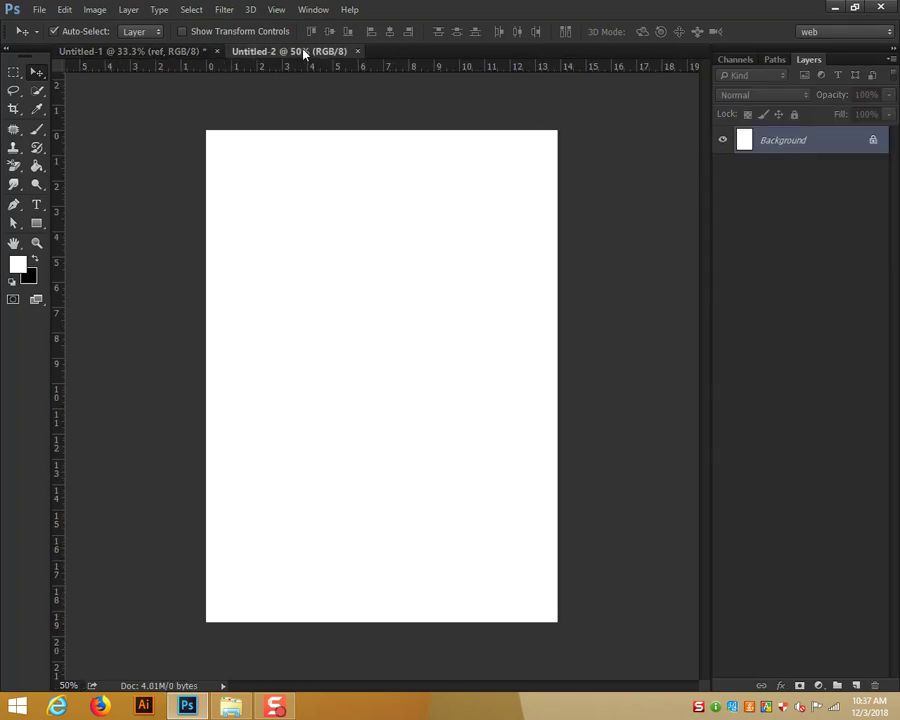
{"action": "left_click", "coordinate": [34, 259]}
{"action": "left_click", "coordinate": [35, 261]}
Fill Untitled-2 with the black Background Color and unlock its Background into Layer 0
{"action": "left_click", "coordinate": [64, 10]}
{"action": "left_click", "coordinate": [92, 207]}
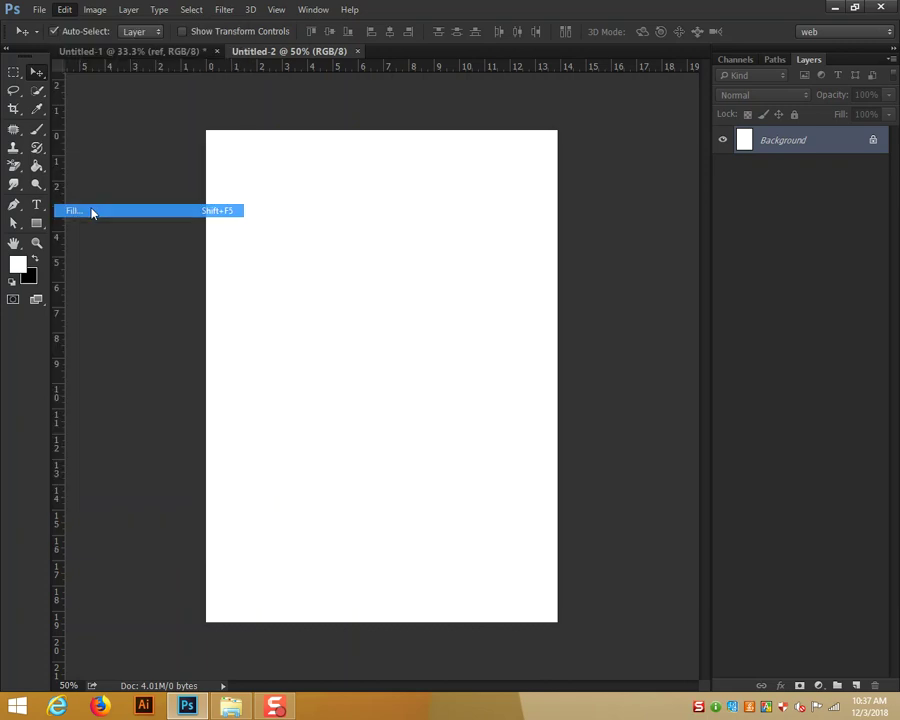
{"action": "left_click", "coordinate": [606, 127]}
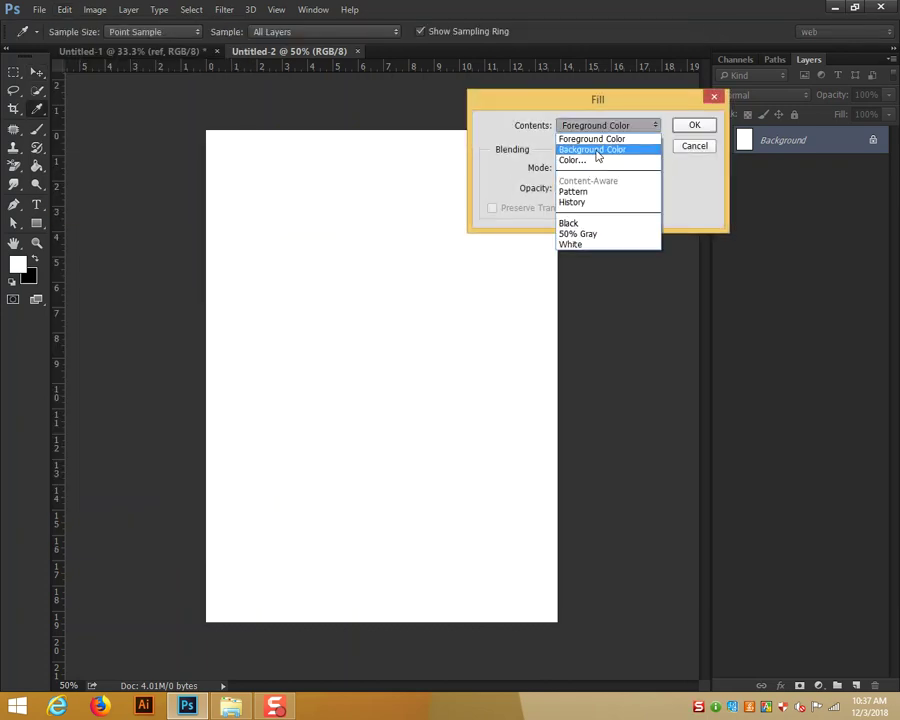
{"action": "left_click", "coordinate": [602, 148]}
{"action": "left_click", "coordinate": [693, 127]}
{"action": "key", "text": "v"}
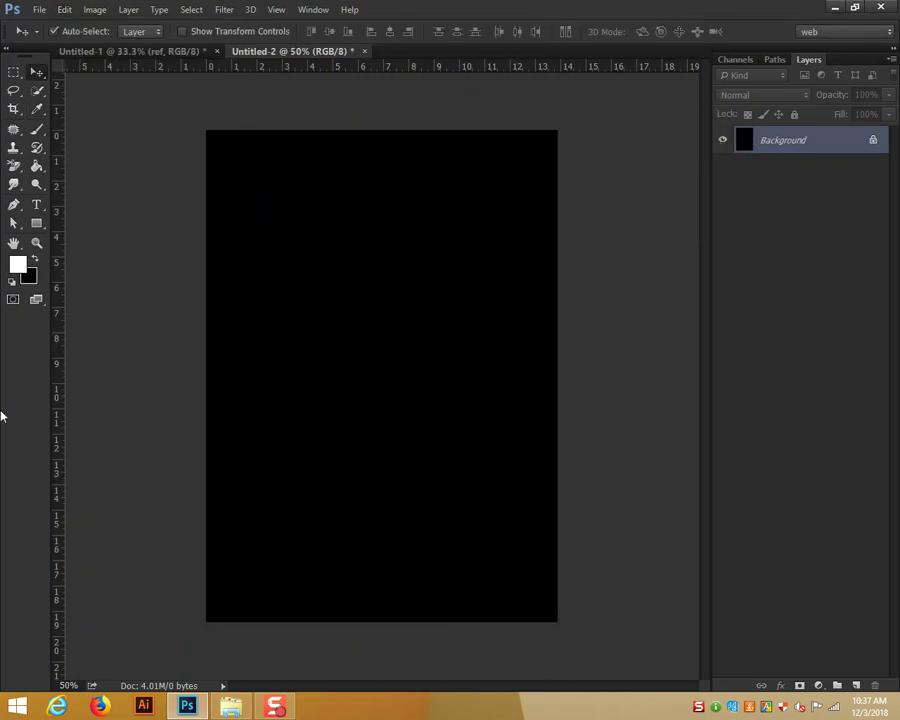
{"action": "left_click", "coordinate": [872, 140]}
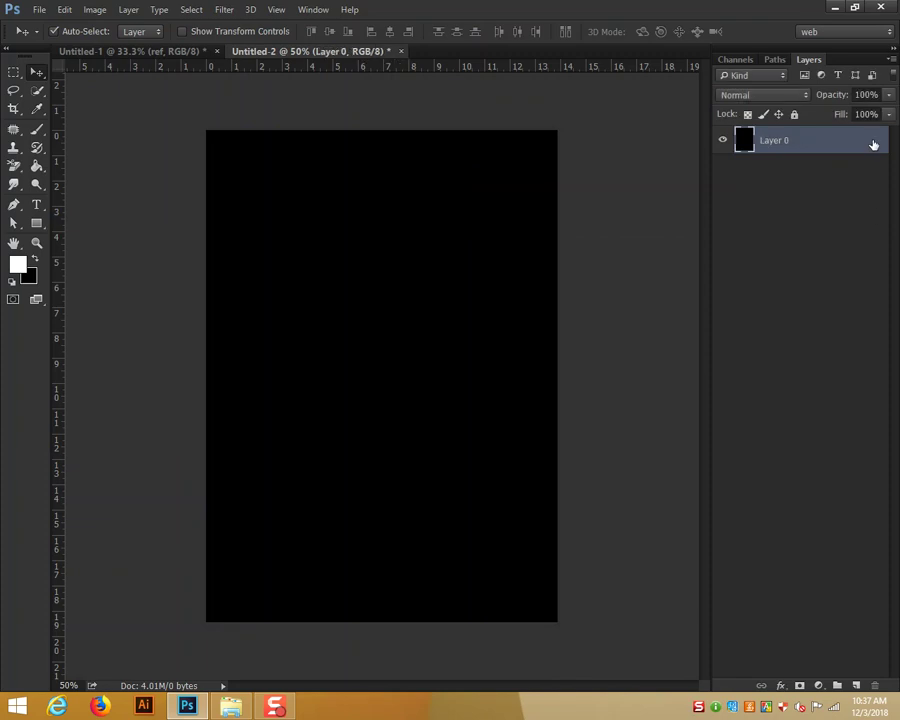
Cover the black layer with 400% monochromatic Add Noise, then show the Channels panel
{"action": "left_click", "coordinate": [220, 10]}
{"action": "mouse_move", "coordinate": [231, 164]}
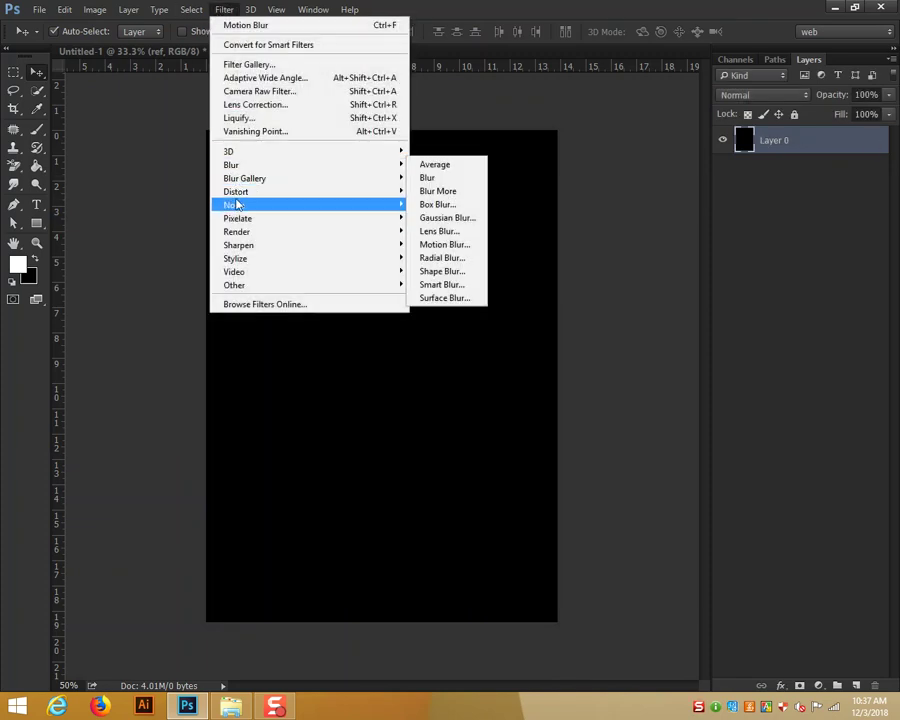
{"action": "mouse_move", "coordinate": [236, 204]}
{"action": "left_click", "coordinate": [434, 204]}
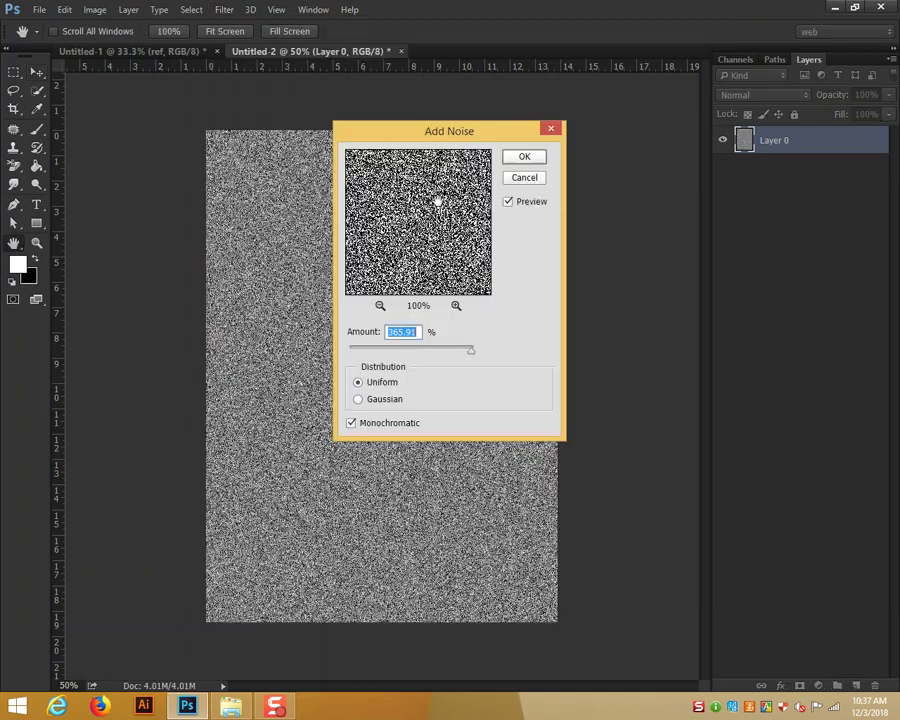
{"action": "left_click", "coordinate": [351, 424]}
{"action": "left_click", "coordinate": [351, 424]}
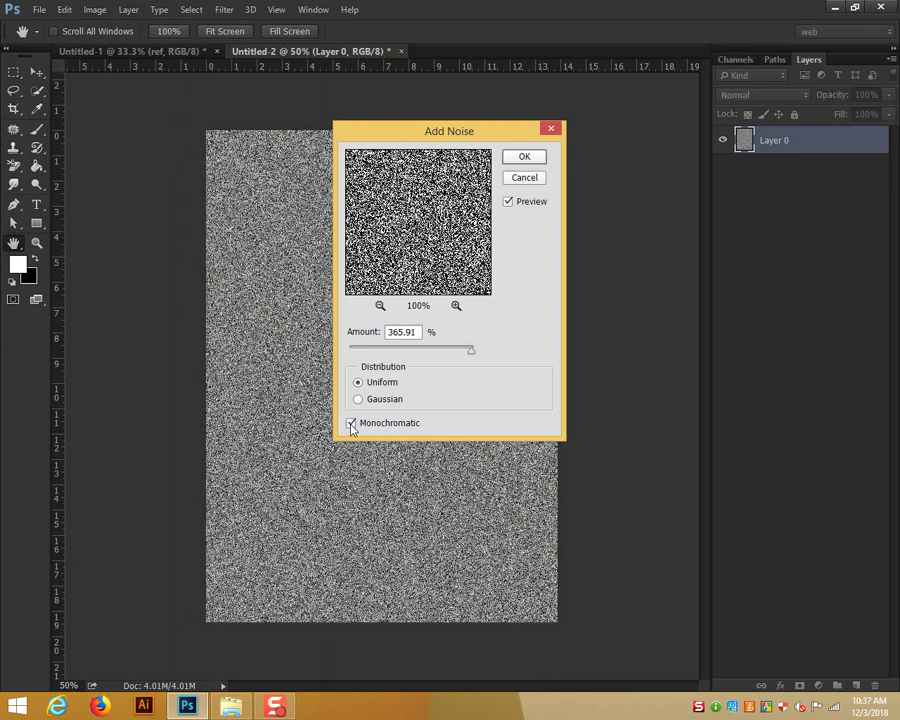
{"action": "left_click_drag", "start_coordinate": [471, 350], "coordinate": [505, 355]}
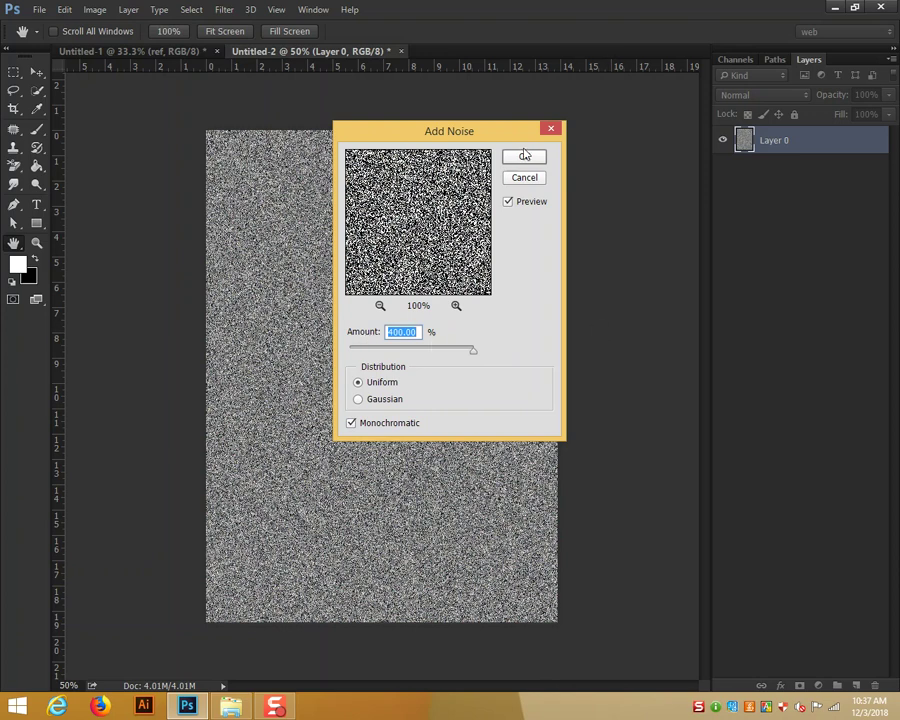
{"action": "left_click", "coordinate": [522, 156]}
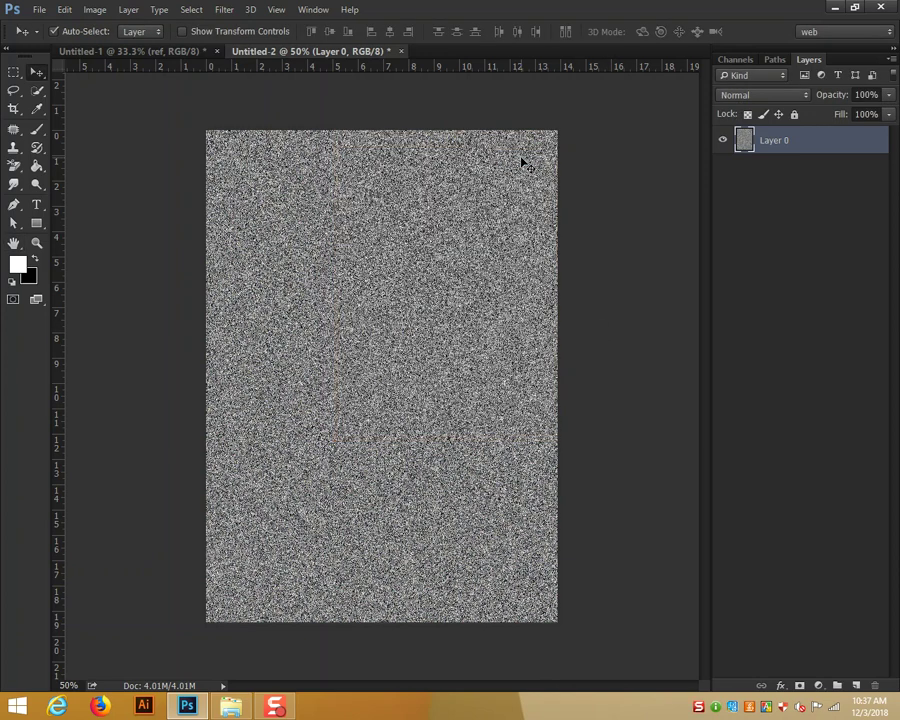
{"action": "left_click", "coordinate": [736, 60]}
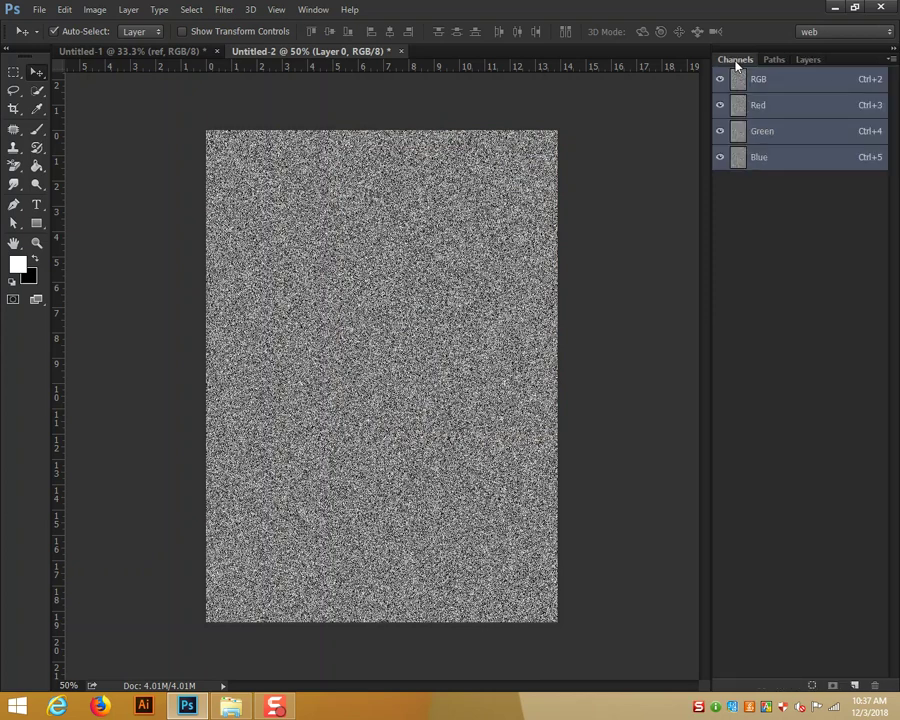
Emboss only the Red channel at a 180° angle, keeping all channels visible
{"action": "left_click", "coordinate": [800, 108]}
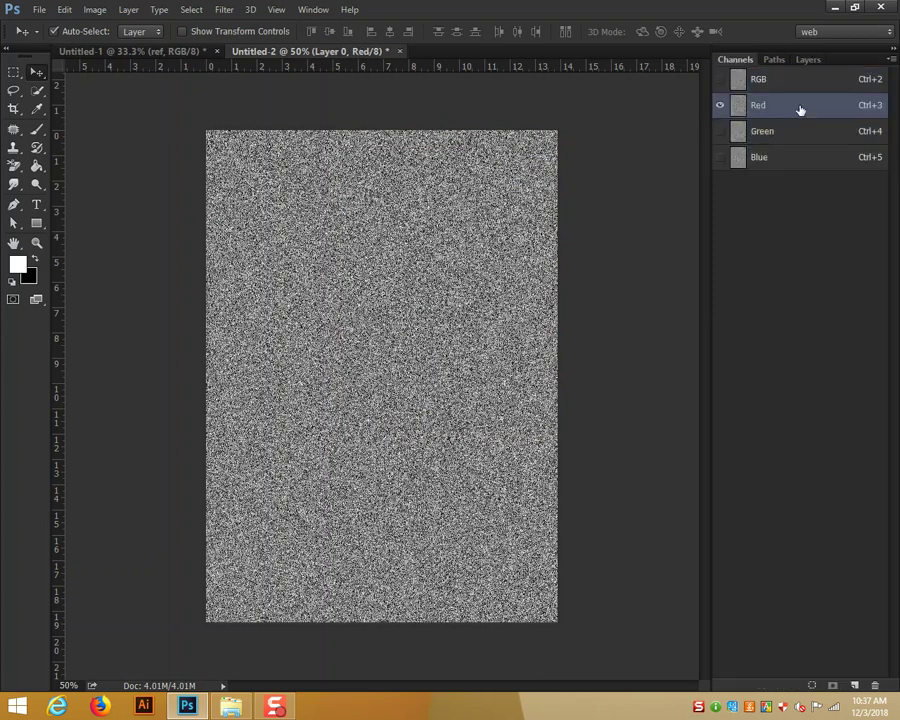
{"action": "left_click", "coordinate": [721, 80]}
{"action": "left_click", "coordinate": [225, 10]}
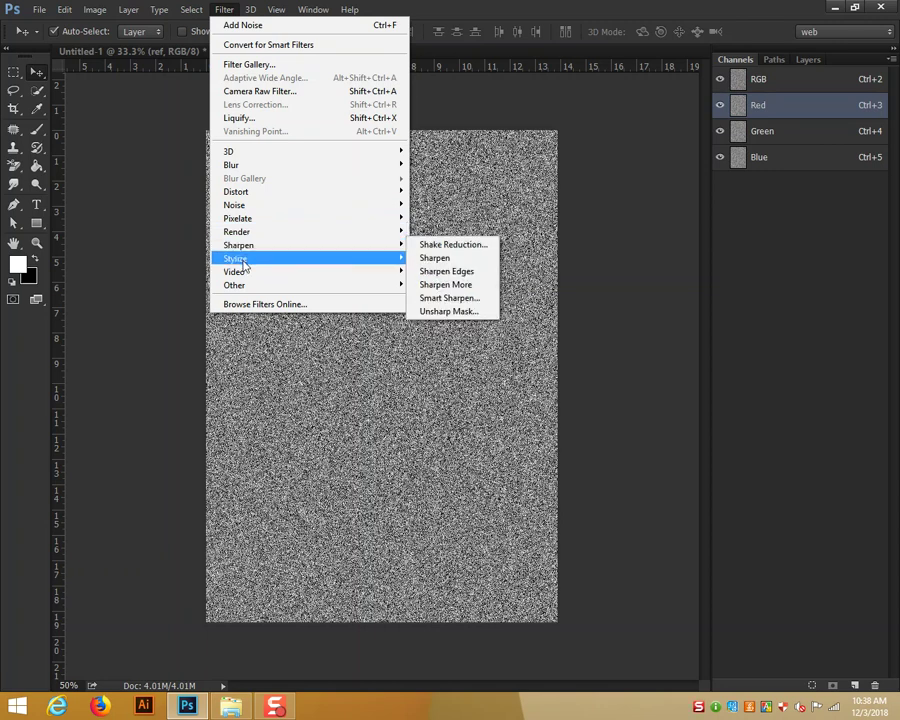
{"action": "mouse_move", "coordinate": [235, 258]}
{"action": "left_click", "coordinate": [458, 279]}
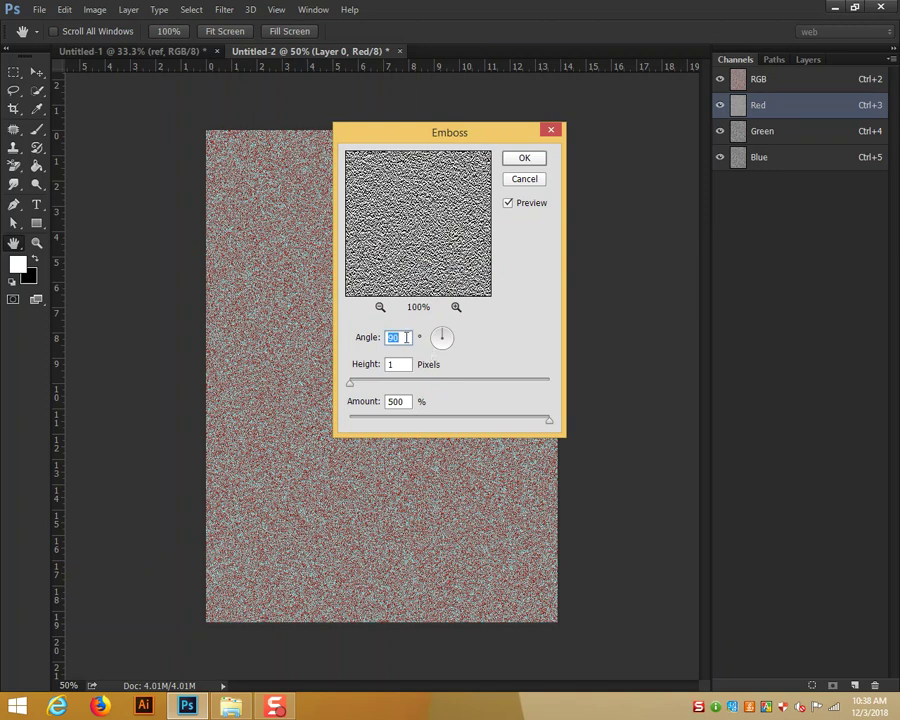
{"action": "type", "text": "180"}
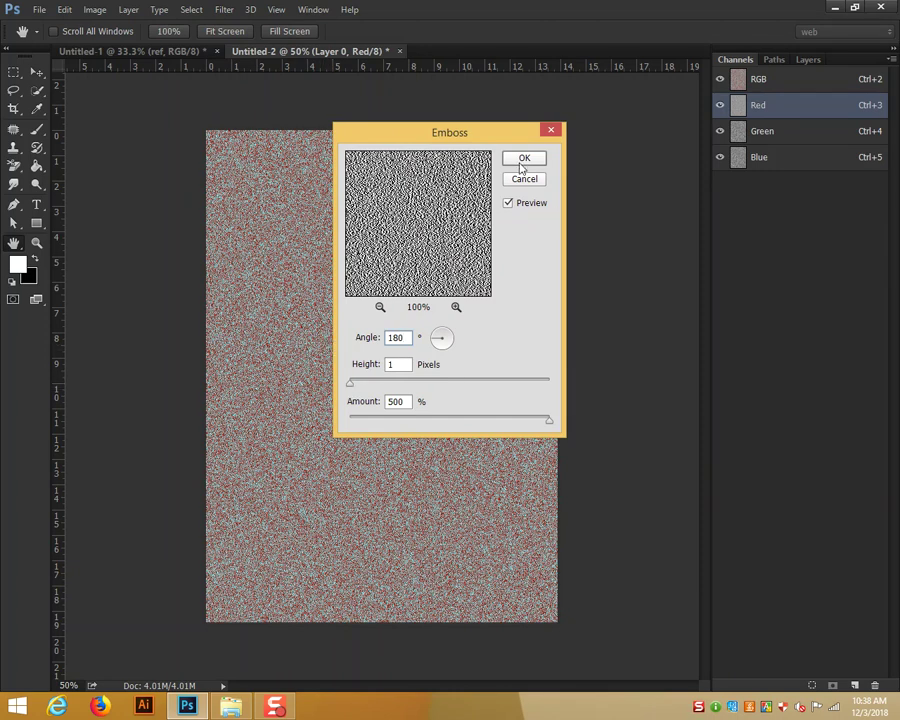
{"action": "left_click", "coordinate": [522, 162]}
{"action": "key", "text": "ctrl+plus"}
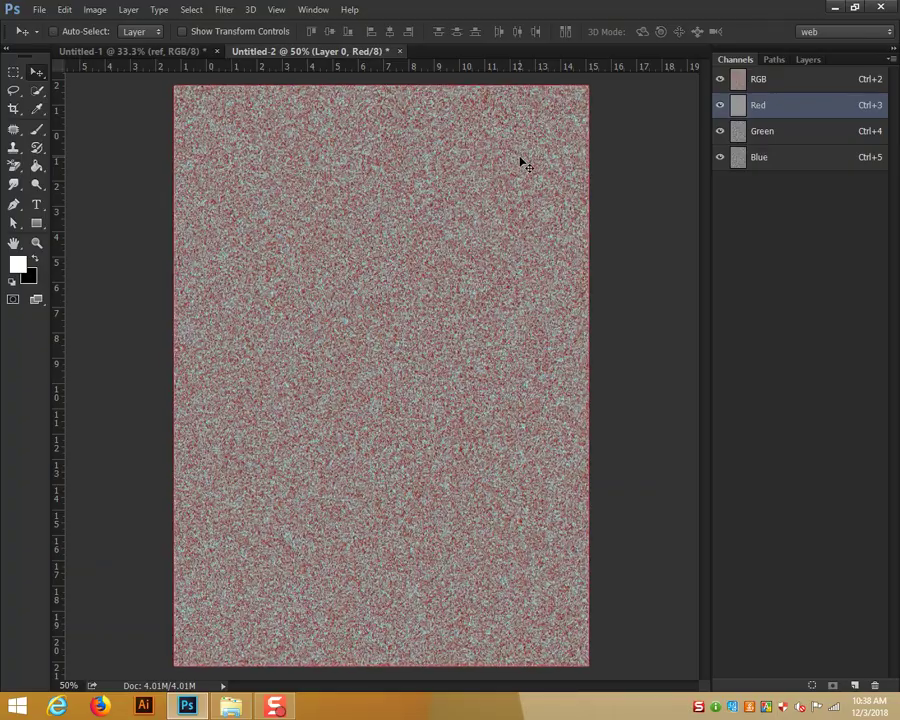
{"action": "key", "text": "ctrl+plus"}
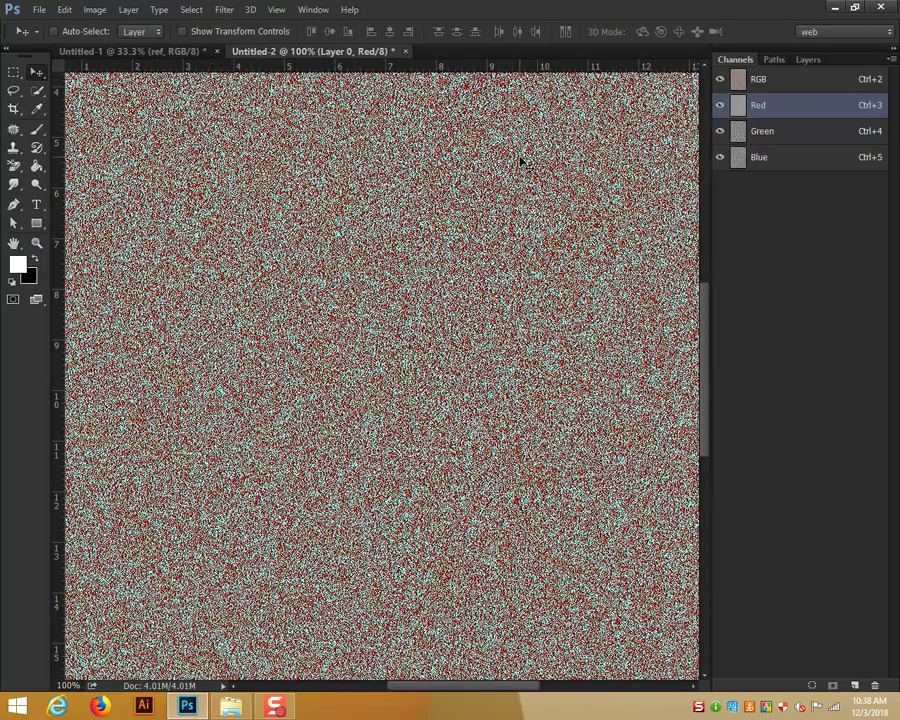
{"action": "key", "text": "ctrl+minus"}
{"action": "key", "text": "ctrl+minus"}
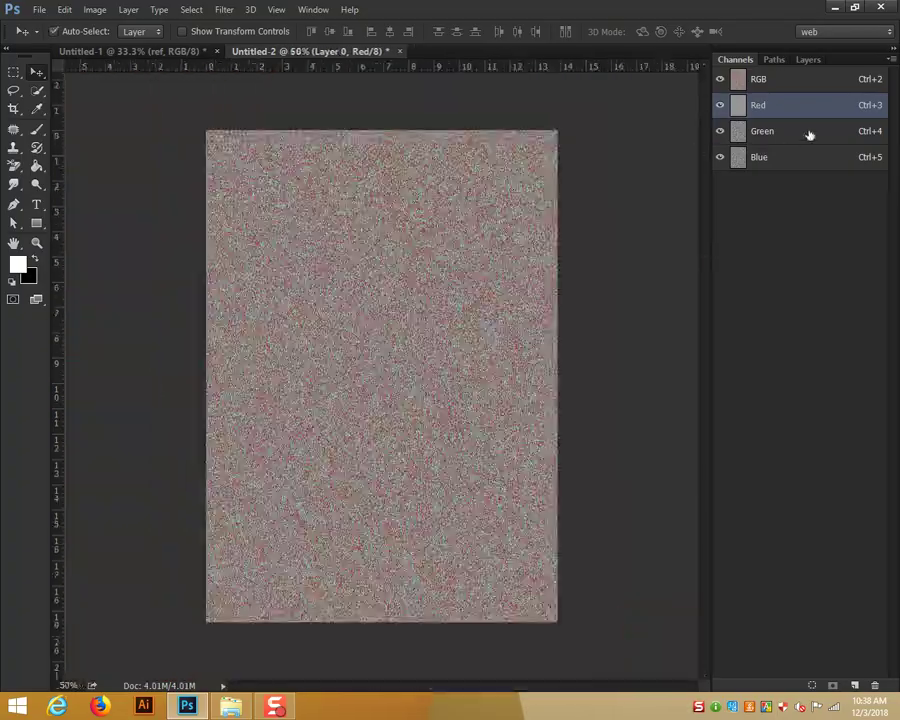
{"action": "left_click", "coordinate": [809, 134]}
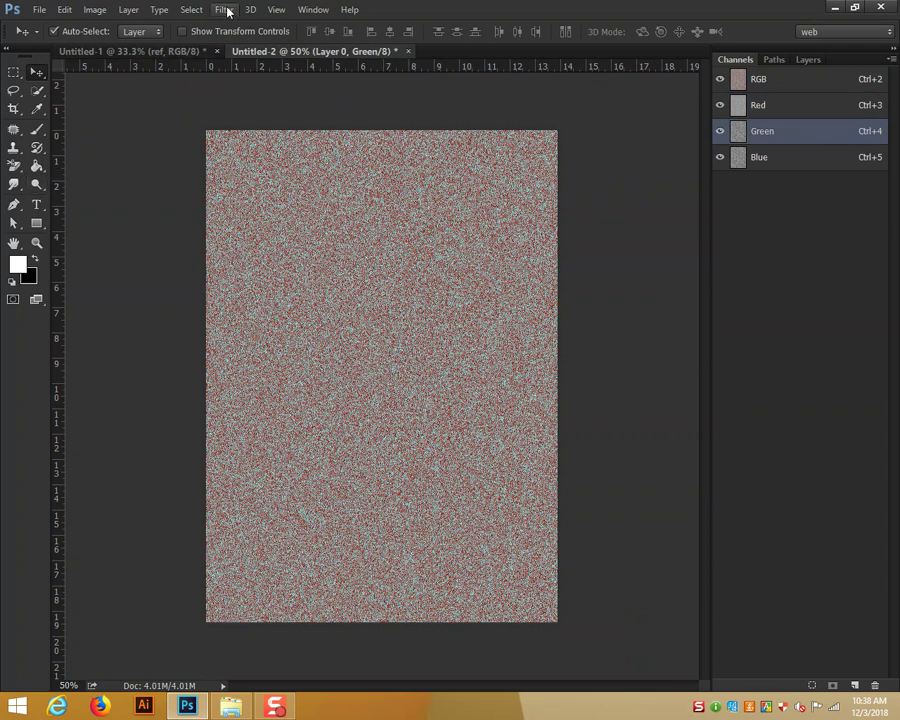
Emboss the Green channel at a 90° angle, then return to the Layers panel
{"action": "left_click", "coordinate": [228, 11]}
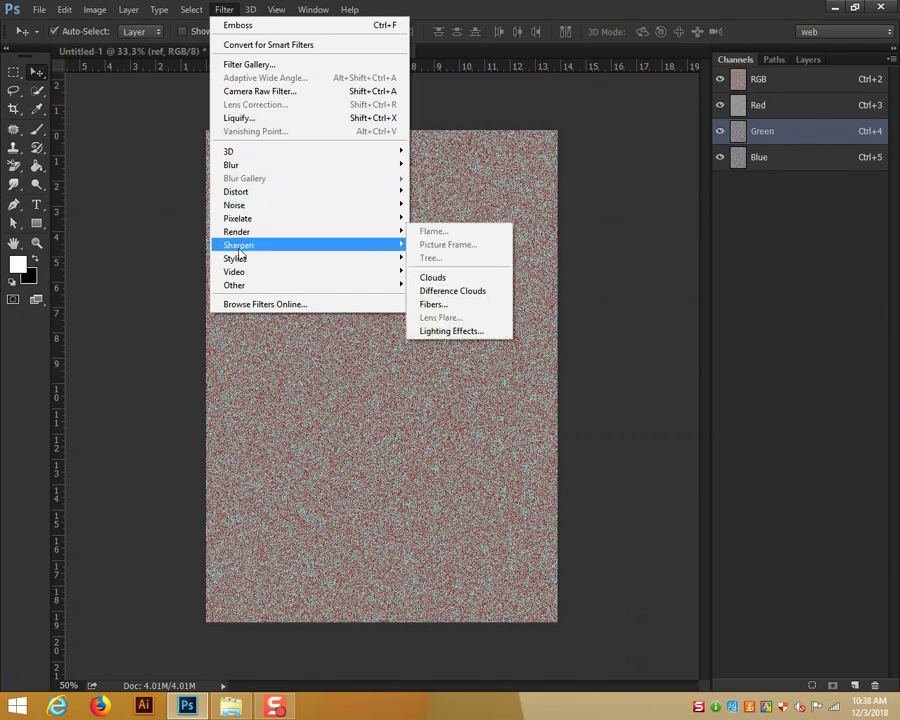
{"action": "mouse_move", "coordinate": [236, 258]}
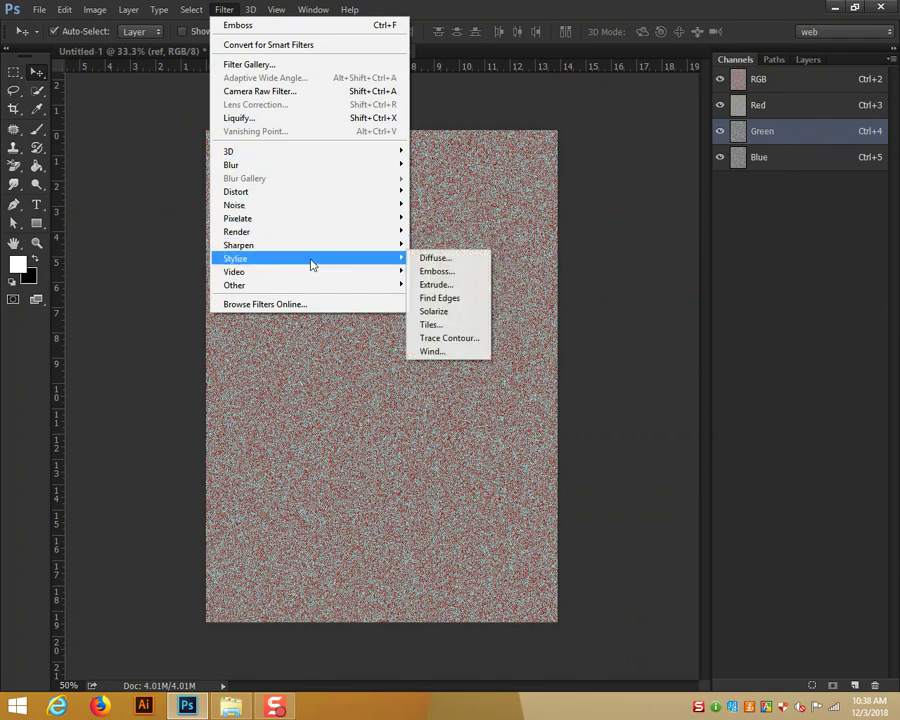
{"action": "left_click", "coordinate": [439, 268]}
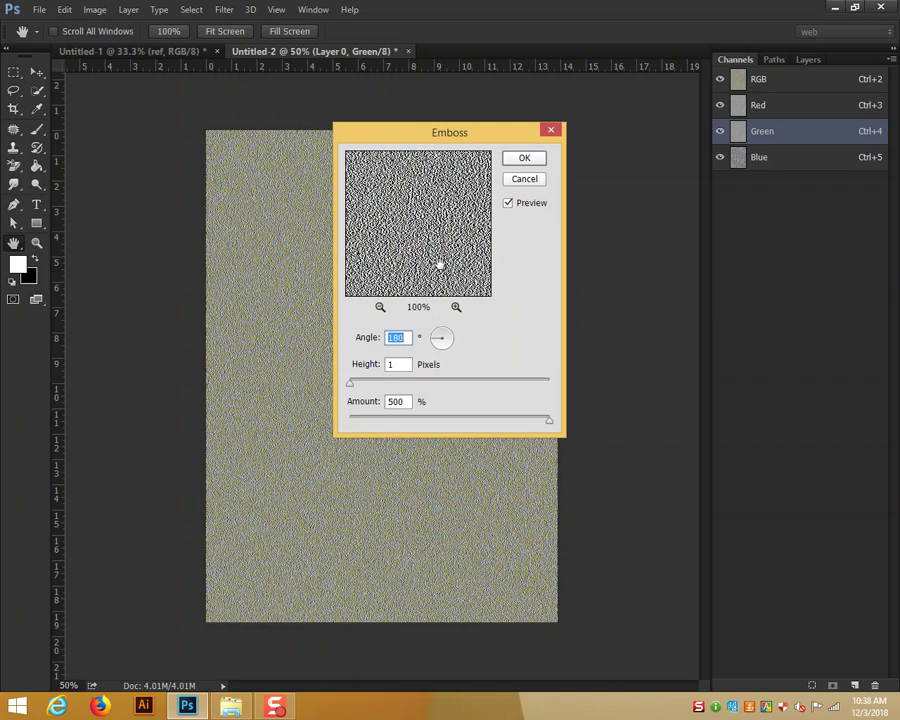
{"action": "type", "text": "90"}
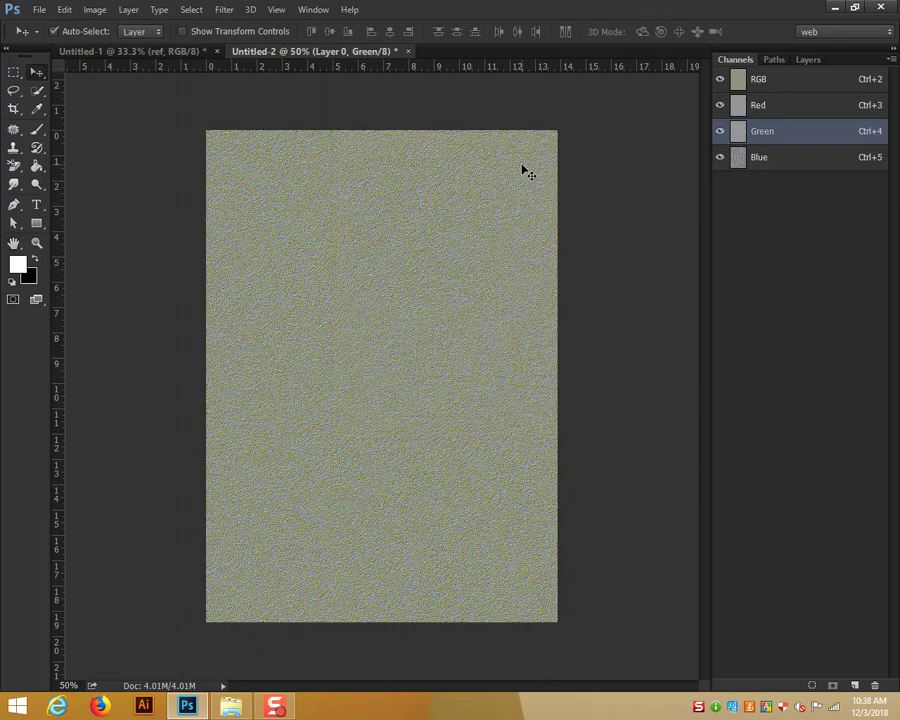
{"action": "left_click", "coordinate": [807, 60]}
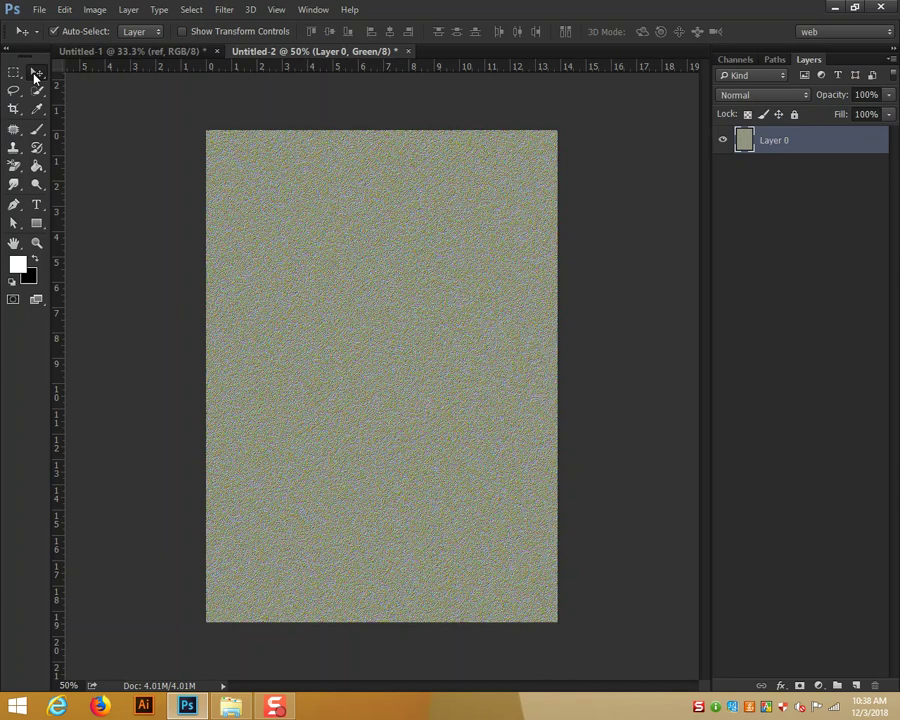
{"action": "key", "text": "ctrl+minus"}
{"action": "key", "text": "ctrl+minus"}
{"action": "key", "text": "ctrl+minus"}
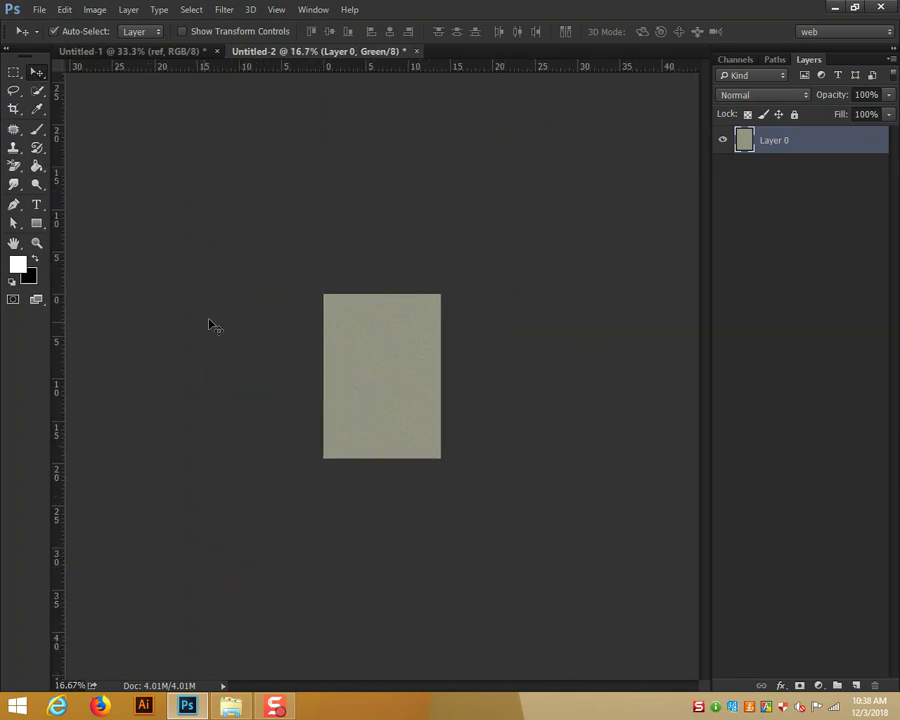
Browse the Edit menu looking for the transform commands
{"action": "left_click", "coordinate": [64, 10]}
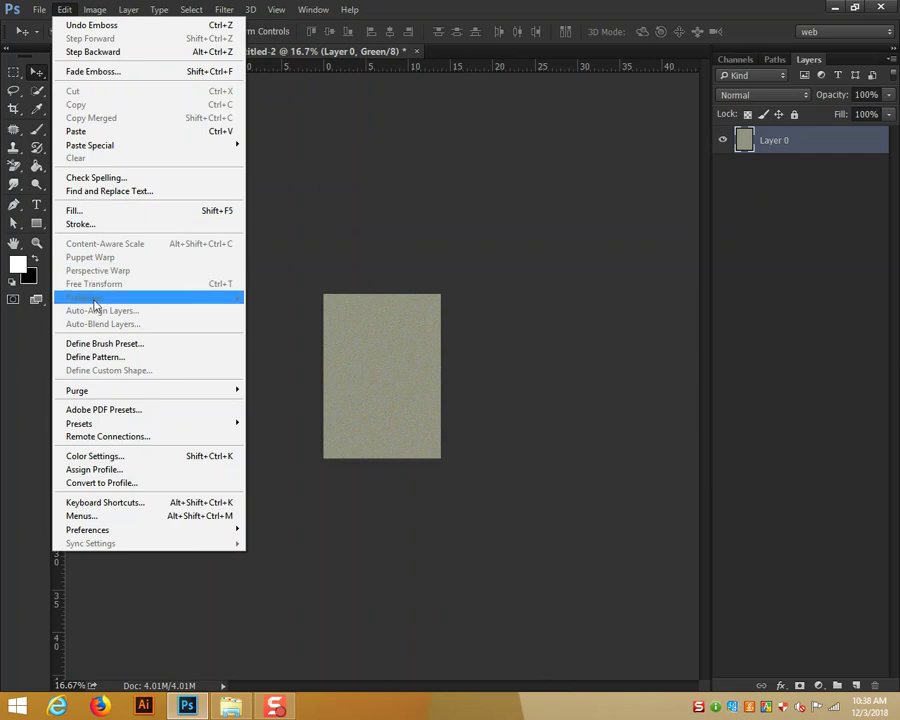
{"action": "left_click", "coordinate": [384, 348]}
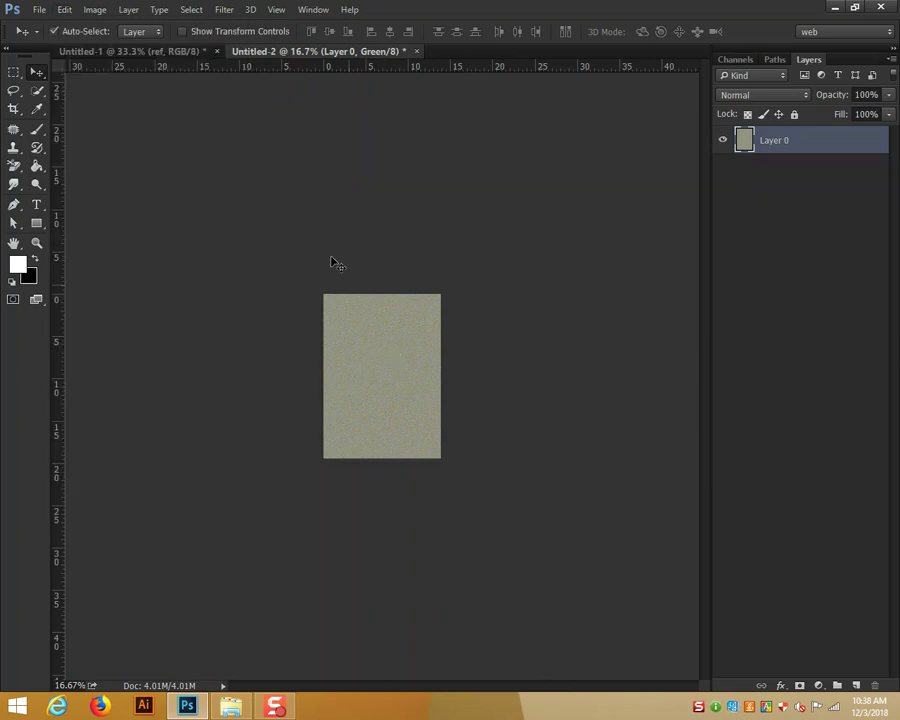
{"action": "left_click", "coordinate": [66, 12]}
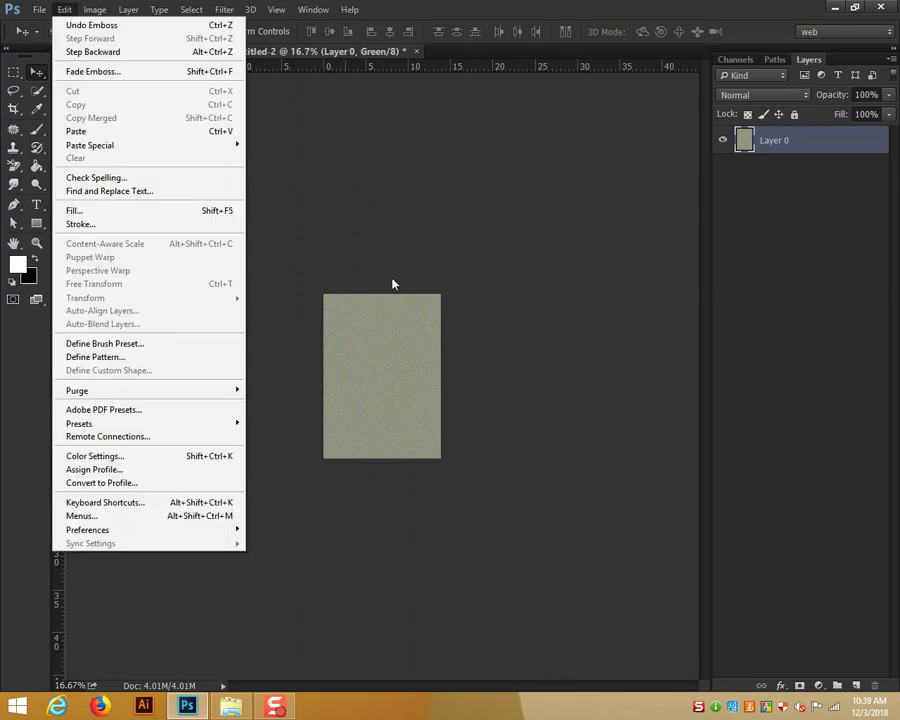
{"action": "left_click", "coordinate": [341, 231]}
{"action": "left_click", "coordinate": [63, 11]}
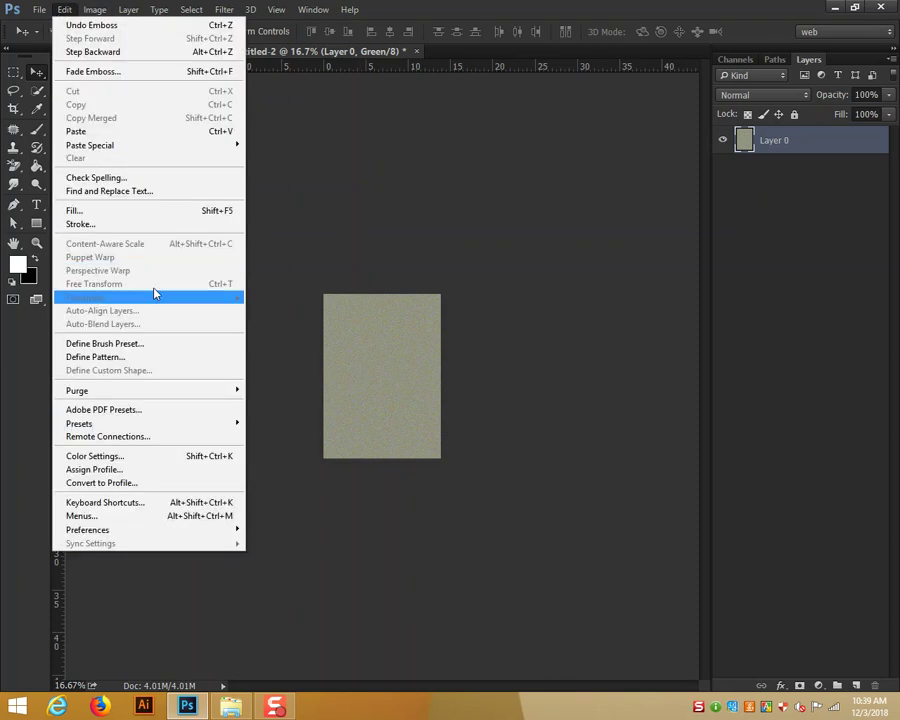
{"action": "left_click", "coordinate": [373, 343]}
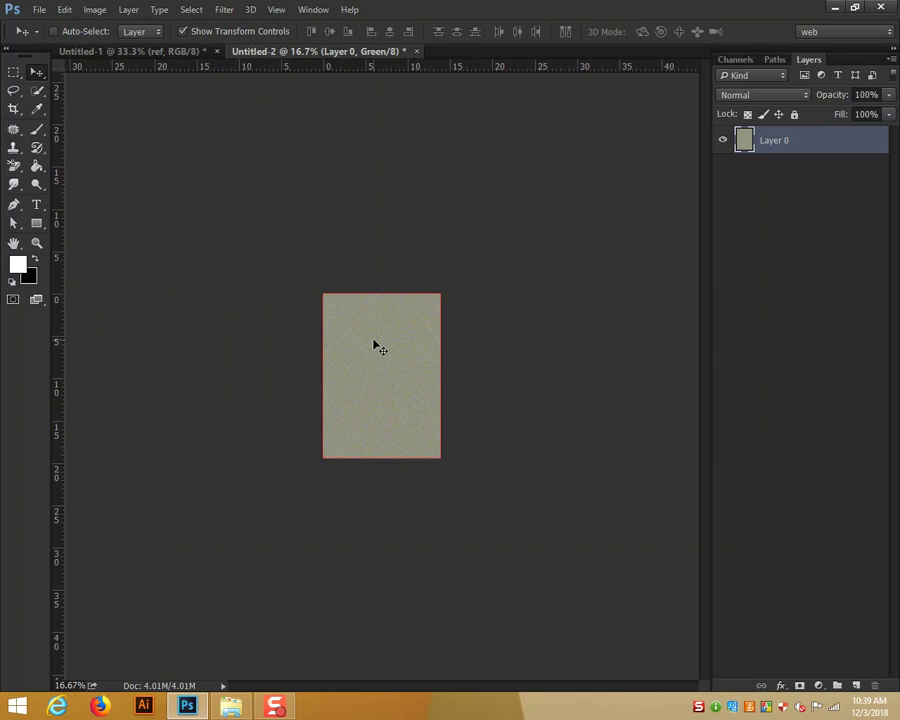
Compare the Green channel alone with the full RGB composite, then return to Layers
{"action": "left_click", "coordinate": [736, 60]}
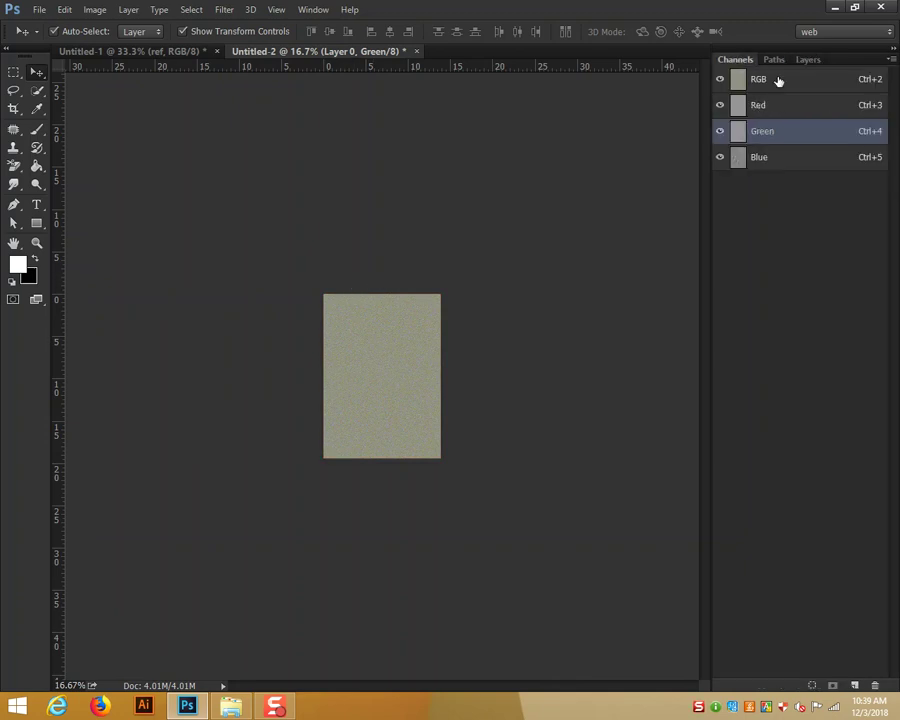
{"action": "left_click", "coordinate": [775, 79]}
{"action": "left_click", "coordinate": [805, 60]}
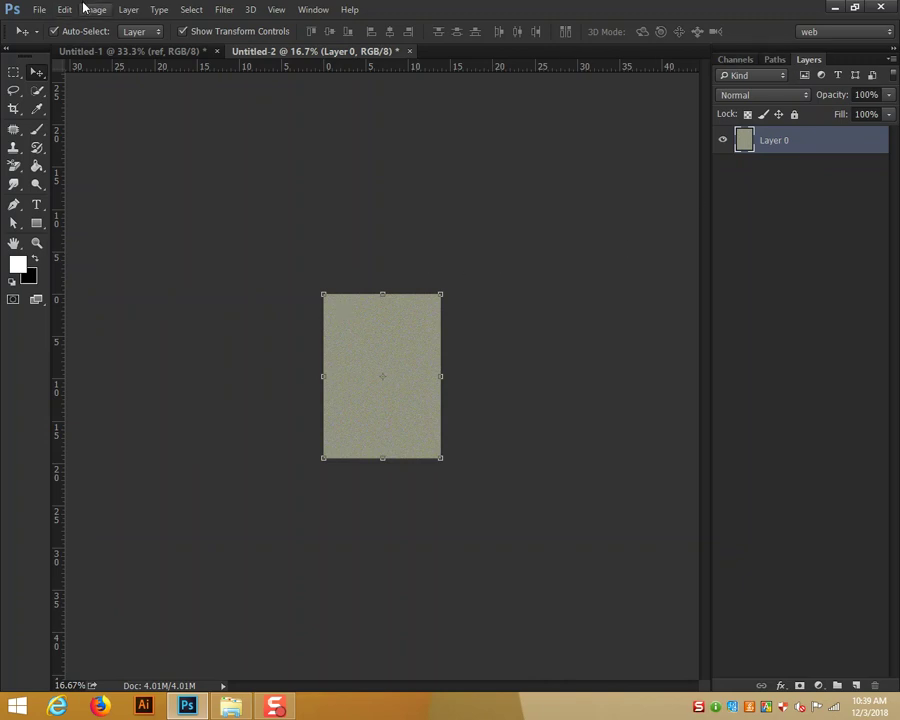
{"action": "left_click", "coordinate": [735, 60]}
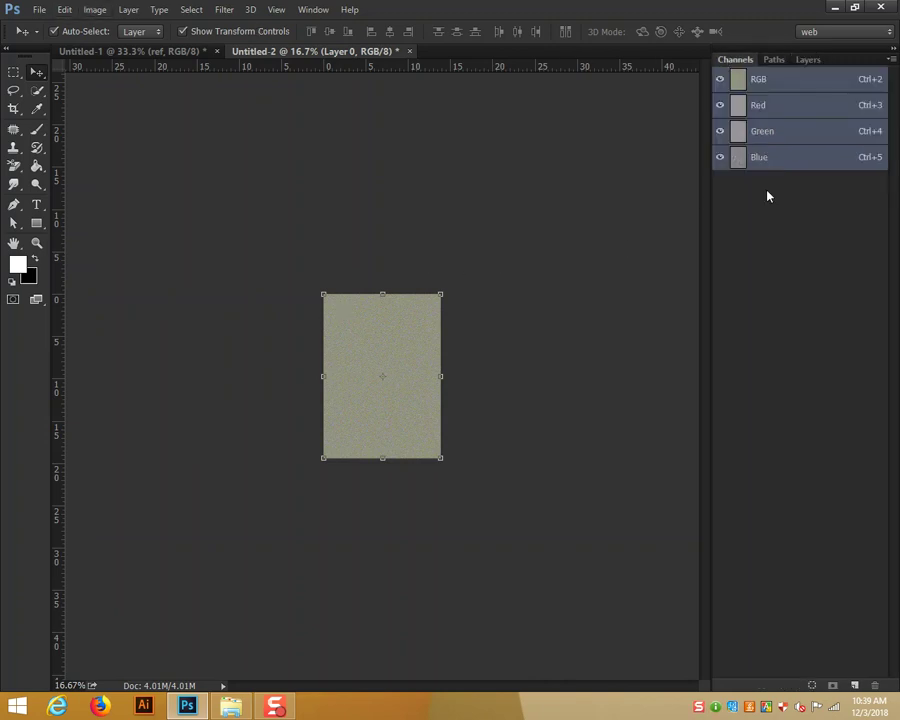
{"action": "left_click", "coordinate": [800, 134]}
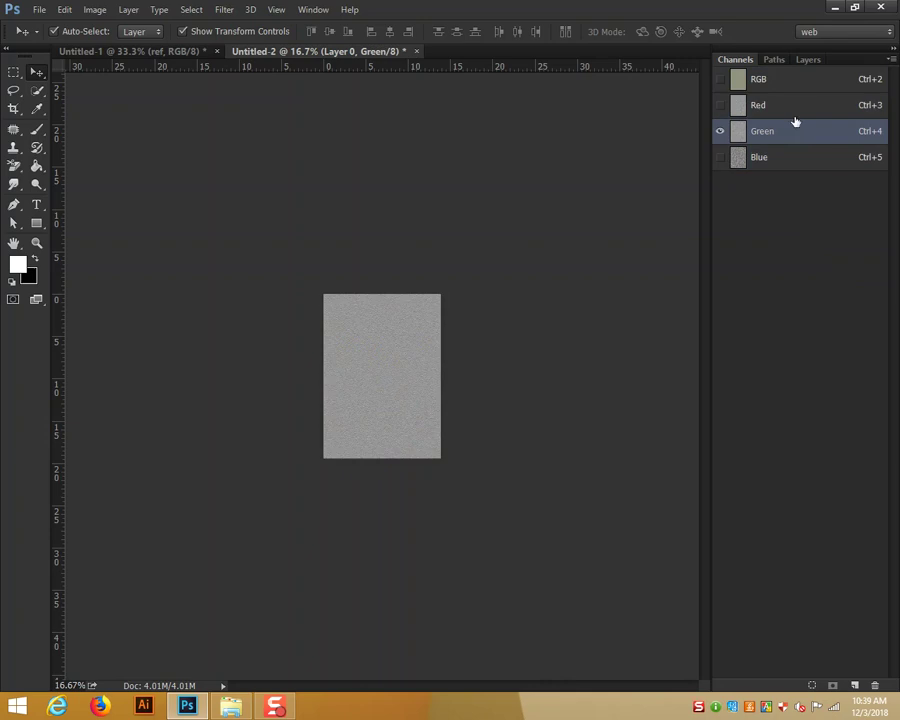
{"action": "left_click", "coordinate": [785, 82]}
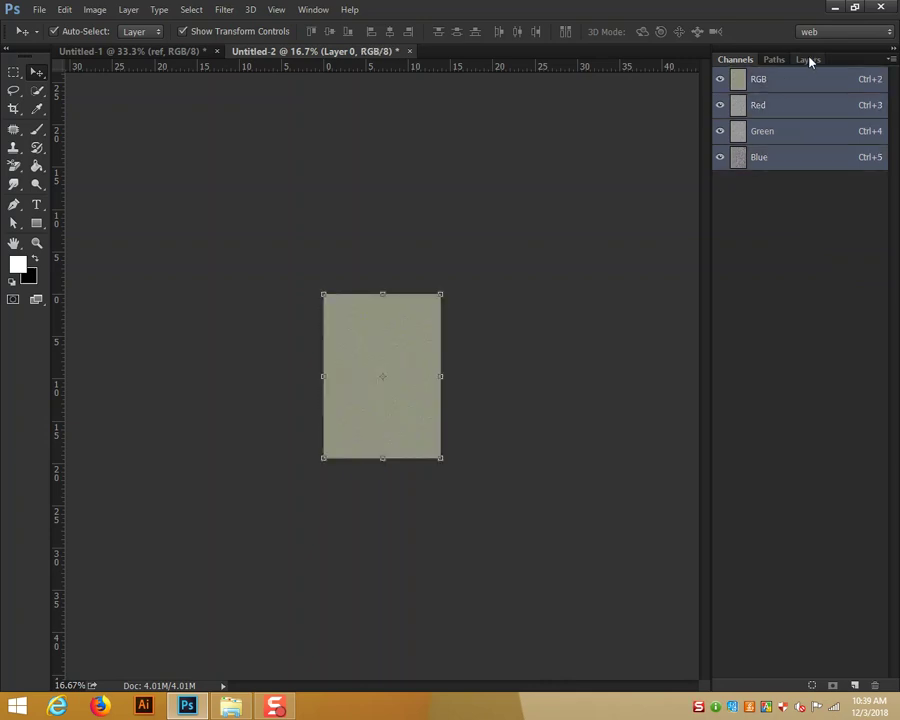
{"action": "left_click", "coordinate": [808, 60]}
{"action": "left_click", "coordinate": [68, 12]}
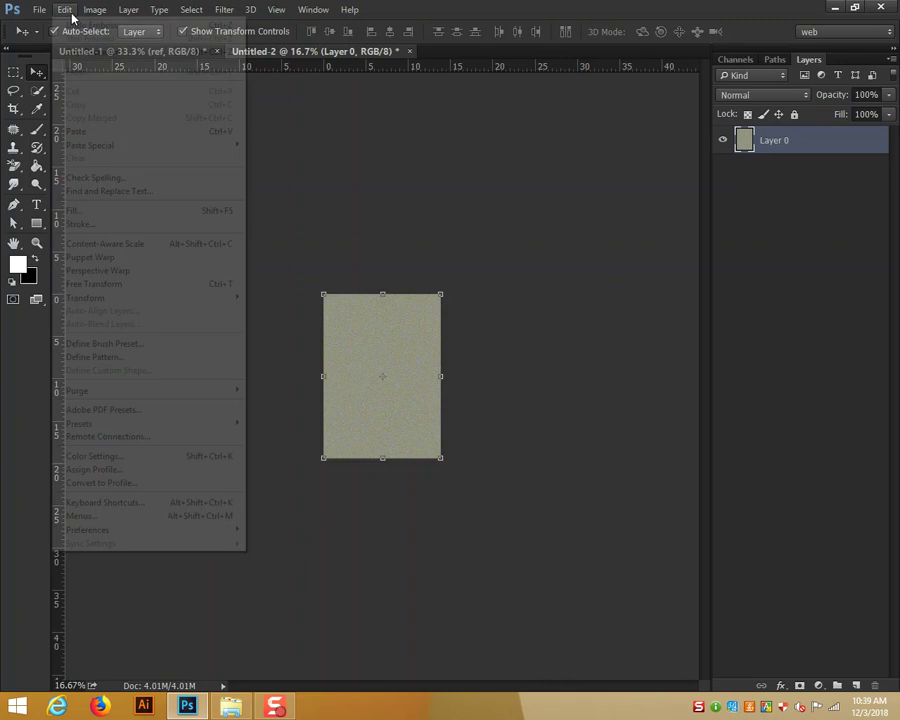
Put the texture layer into Perspective transform mode
{"action": "left_click", "coordinate": [100, 284]}
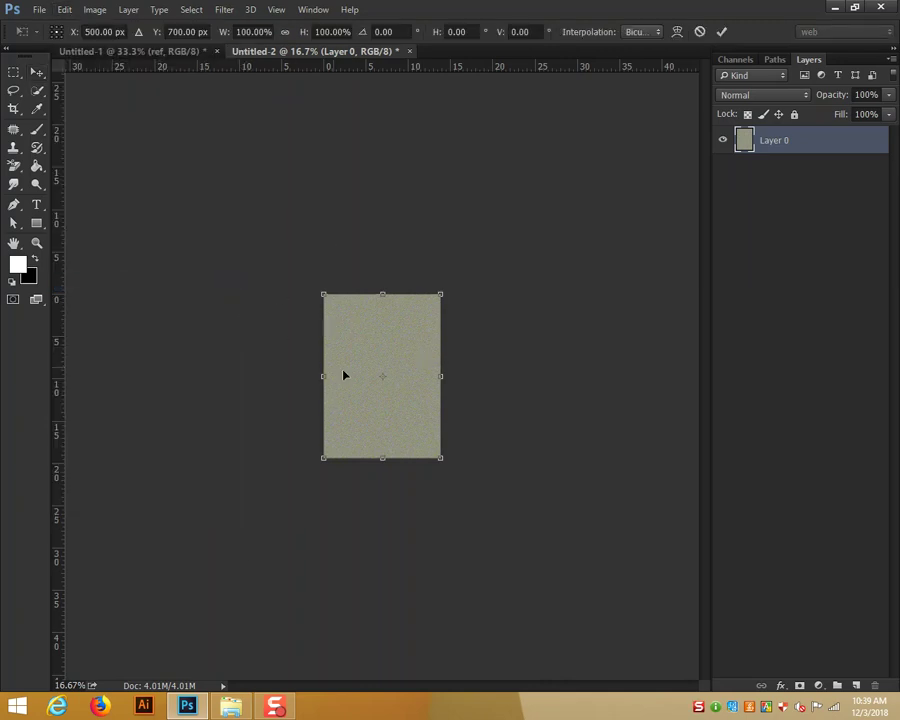
{"action": "right_click", "coordinate": [366, 330]}
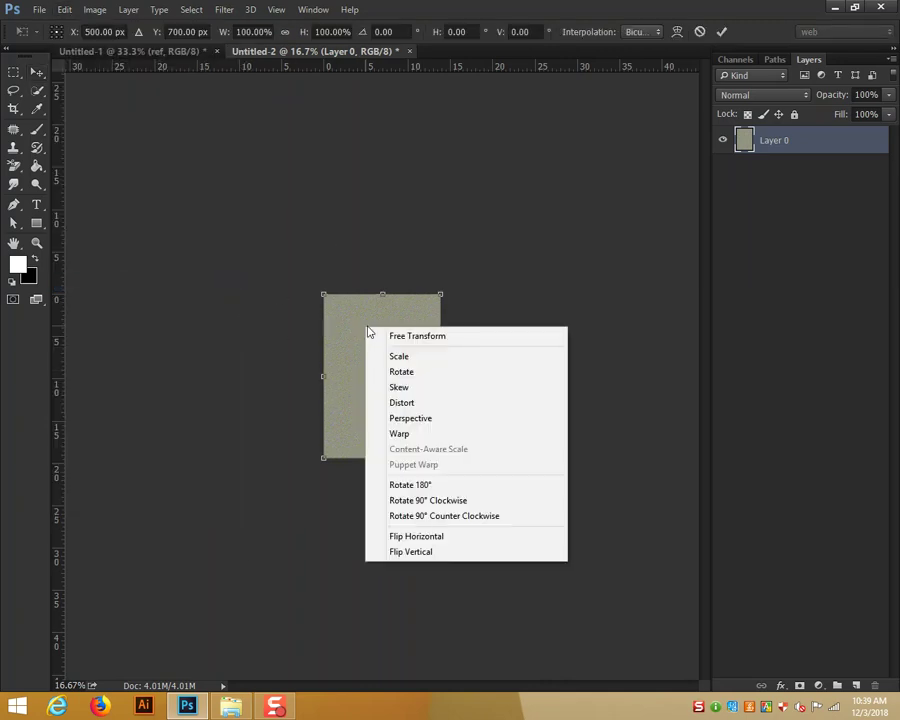
{"action": "left_click", "coordinate": [456, 428]}
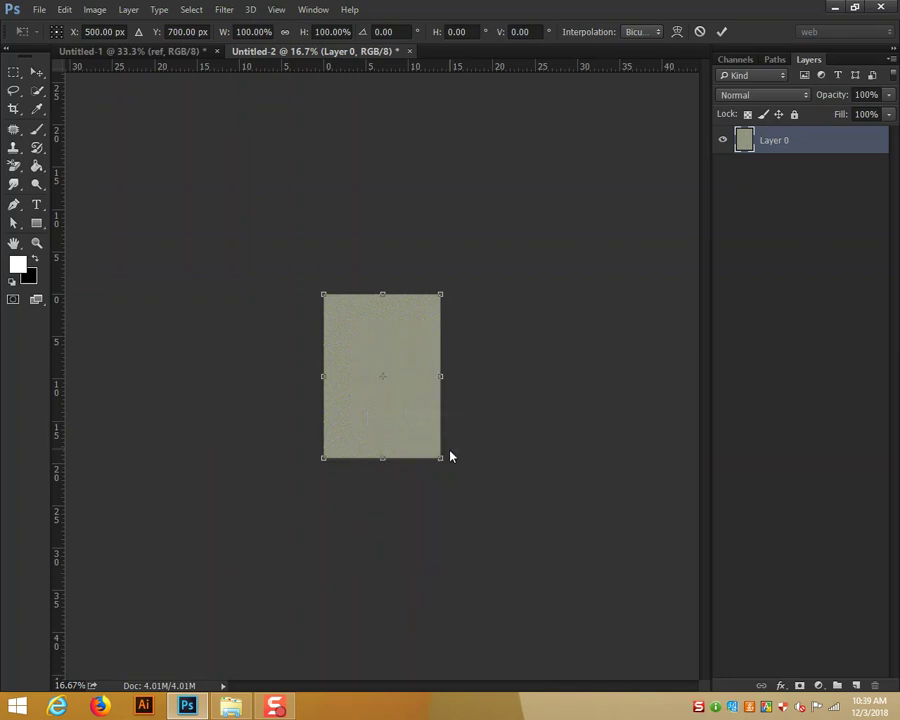
{"action": "key", "text": "ctrl+minus"}
{"action": "key", "text": "ctrl+minus"}
{"action": "key", "text": "ctrl+minus"}
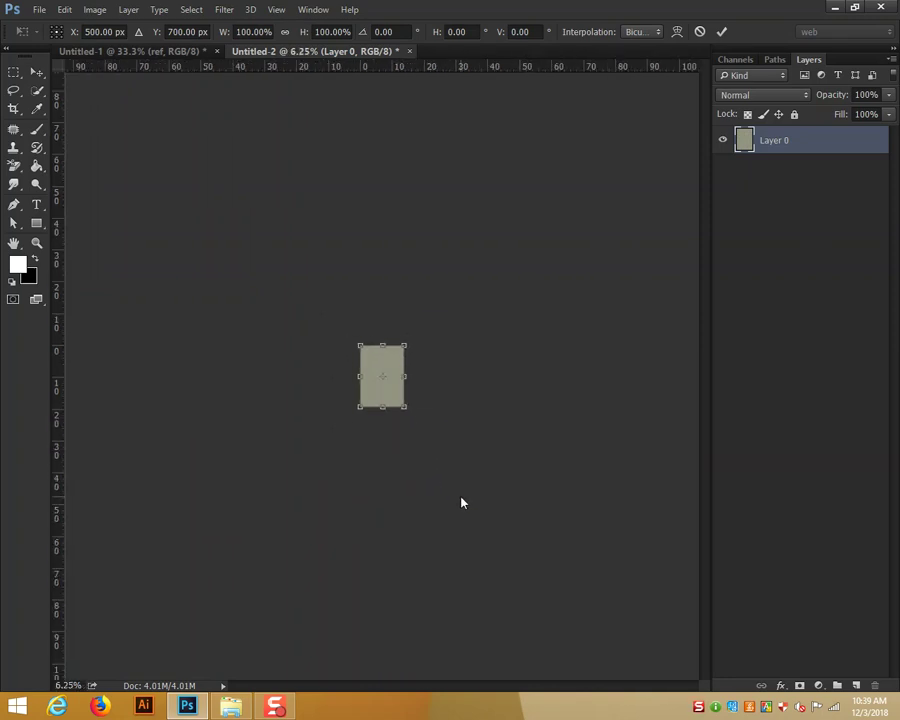
{"action": "key", "text": "ctrl+minus"}
{"action": "key", "text": "ctrl+minus"}
Widen the texture's bottom edge in perspective and commit the transform
{"action": "left_click_drag", "start_coordinate": [368, 396], "coordinate": [77, 365]}
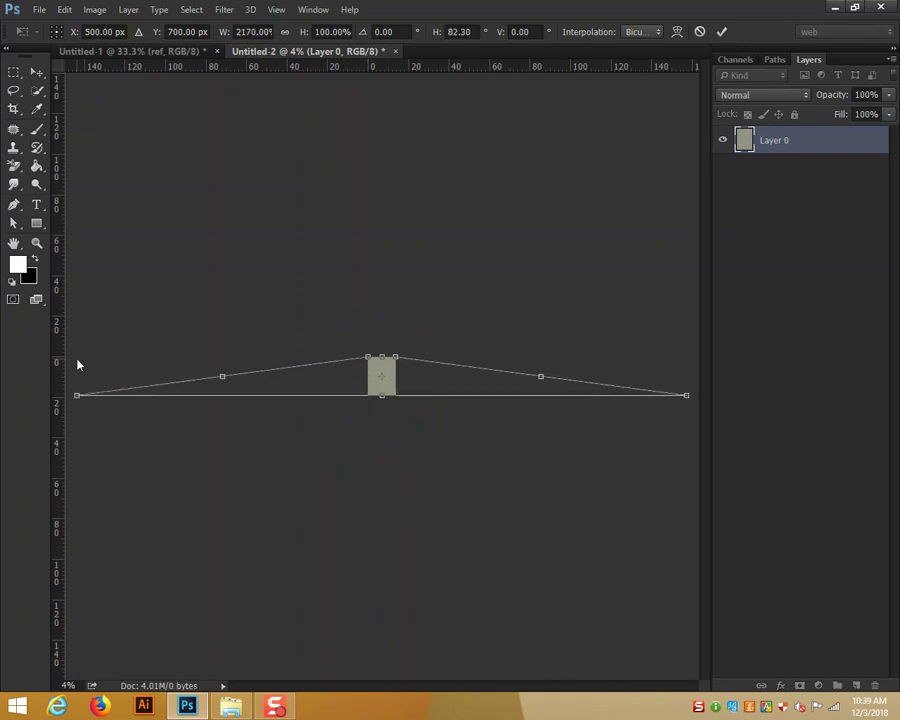
{"action": "key", "text": "ctrl+plus"}
{"action": "key", "text": "ctrl+minus"}
{"action": "key", "text": "ctrl+minus"}
{"action": "left_click_drag", "start_coordinate": [154, 390], "coordinate": [124, 390]}
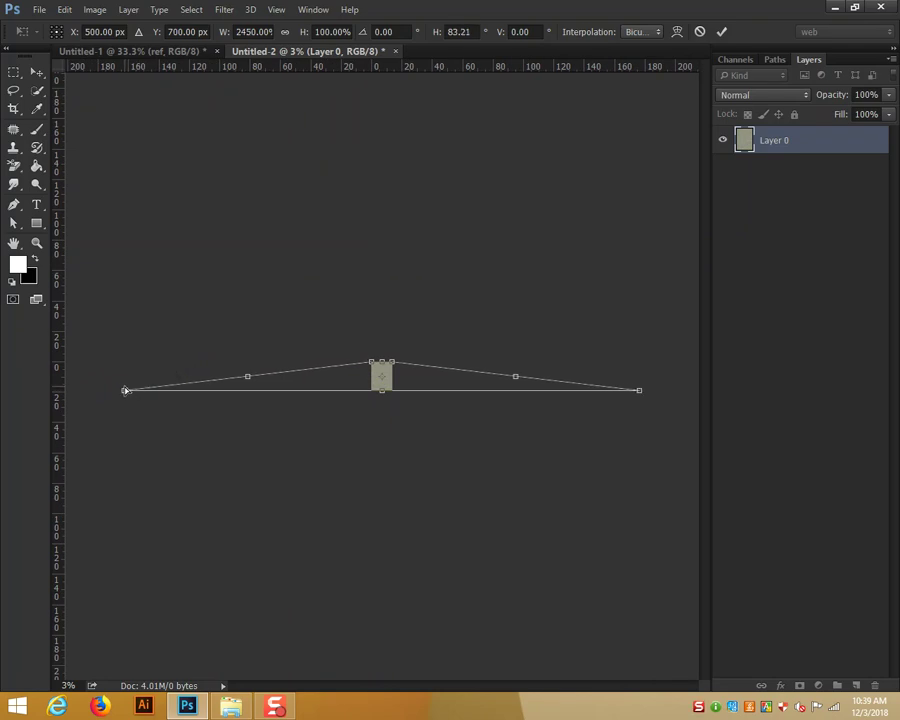
{"action": "key", "text": "ctrl+plus"}
{"action": "key", "text": "ctrl+plus"}
{"action": "key", "text": "ctrl+plus"}
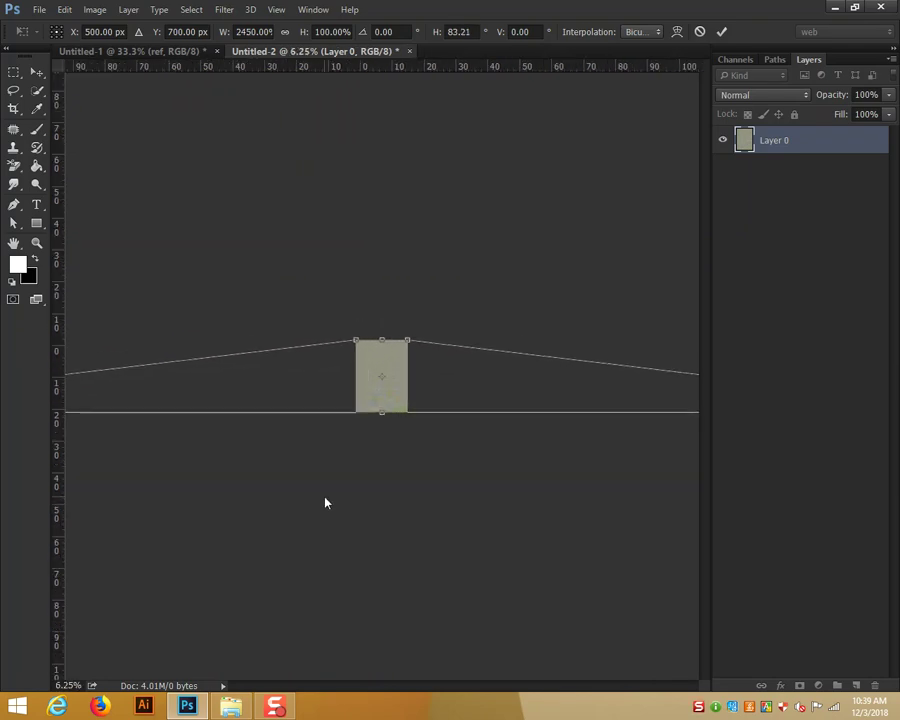
{"action": "key", "text": "ctrl+plus"}
{"action": "key", "text": "ctrl+plus"}
{"action": "key", "text": "ctrl+plus"}
{"action": "key", "text": "ctrl+plus"}
{"action": "key", "text": "ctrl+plus"}
{"action": "key", "text": "ctrl+plus"}
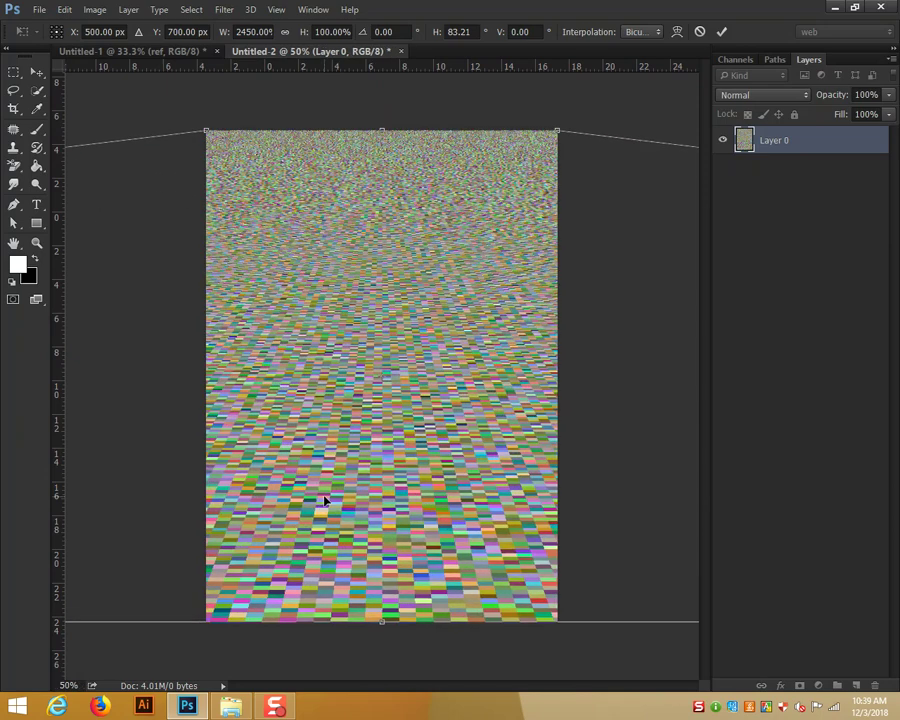
{"action": "key", "text": "ctrl+plus"}
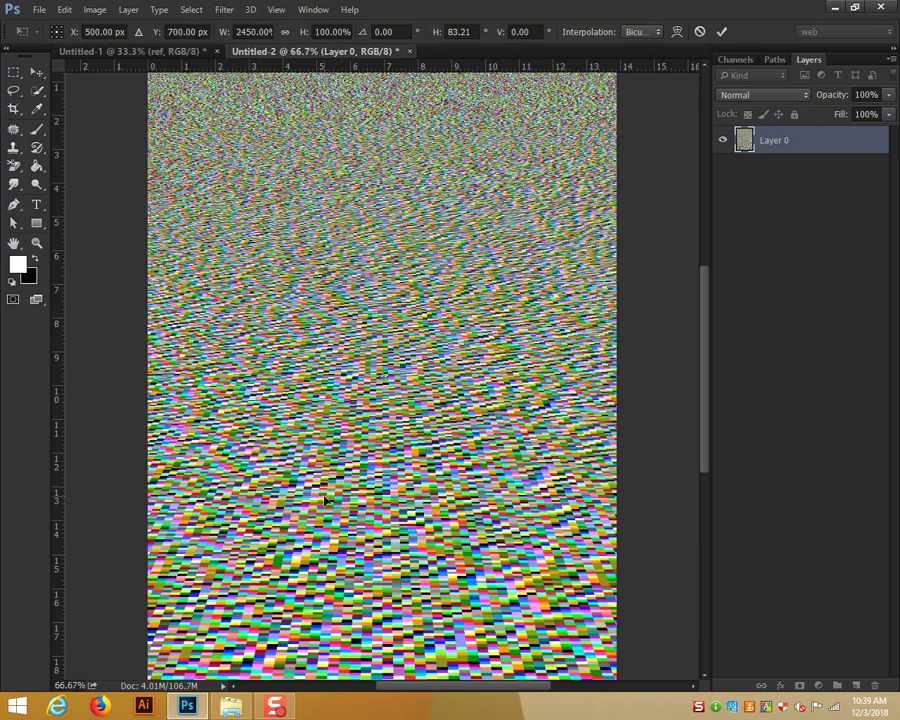
{"action": "key", "text": "Return"}
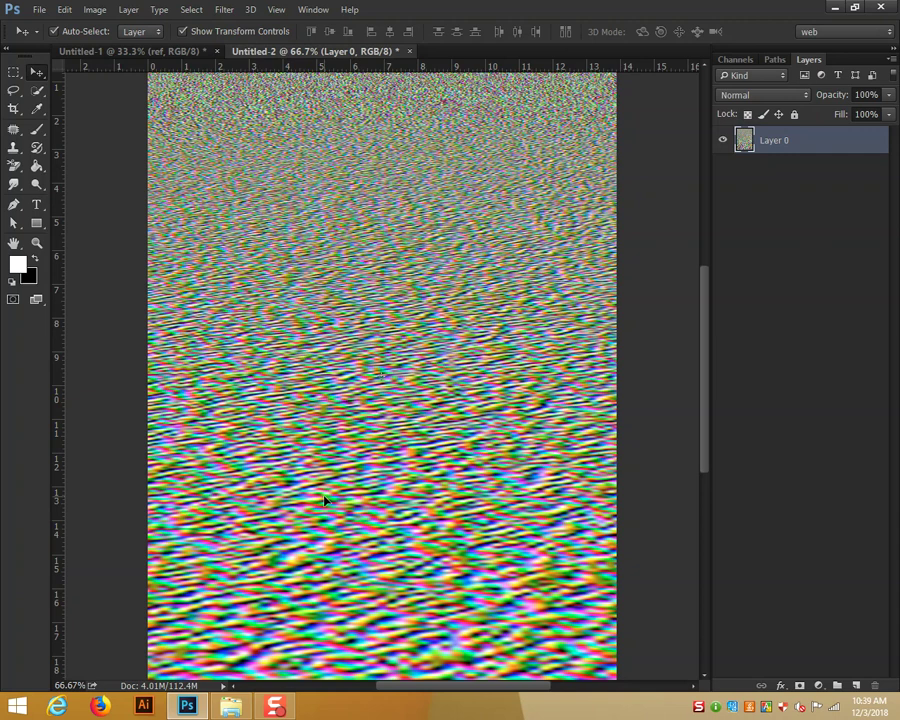
{"action": "key", "text": "ctrl+minus"}
{"action": "key", "text": "ctrl+minus"}
{"action": "key", "text": "ctrl+minus"}
{"action": "key", "text": "ctrl+minus"}
{"action": "key", "text": "ctrl+minus"}
{"action": "key", "text": "ctrl+minus"}
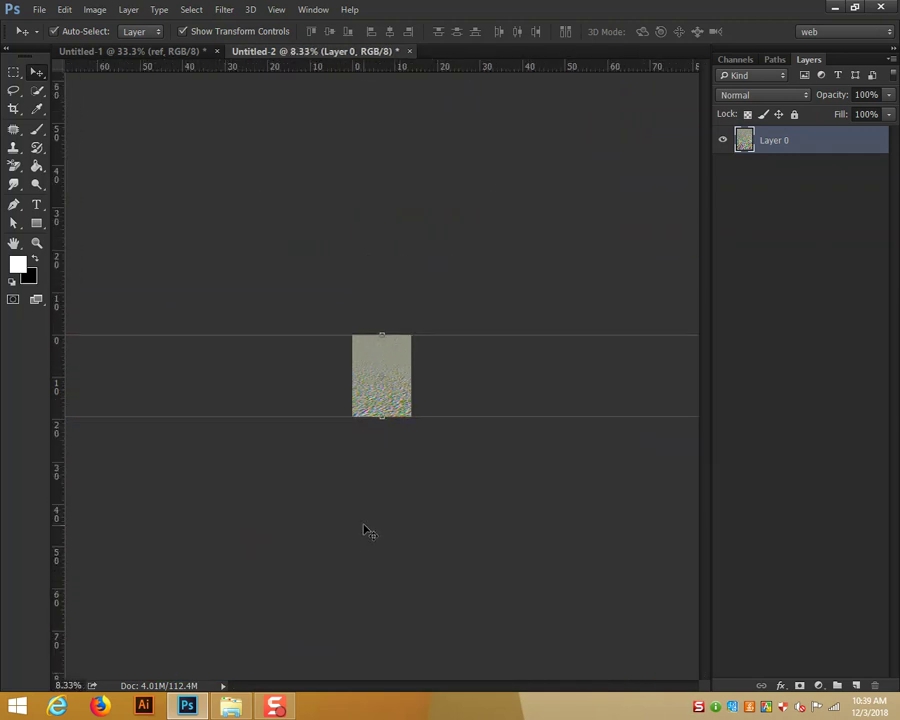
Hide the transform controls and turn on CMYK proof colours
{"action": "key", "text": "ctrl+minus"}
{"action": "key", "text": "ctrl+minus"}
{"action": "key", "text": "ctrl+minus"}
{"action": "key", "text": "ctrl+minus"}
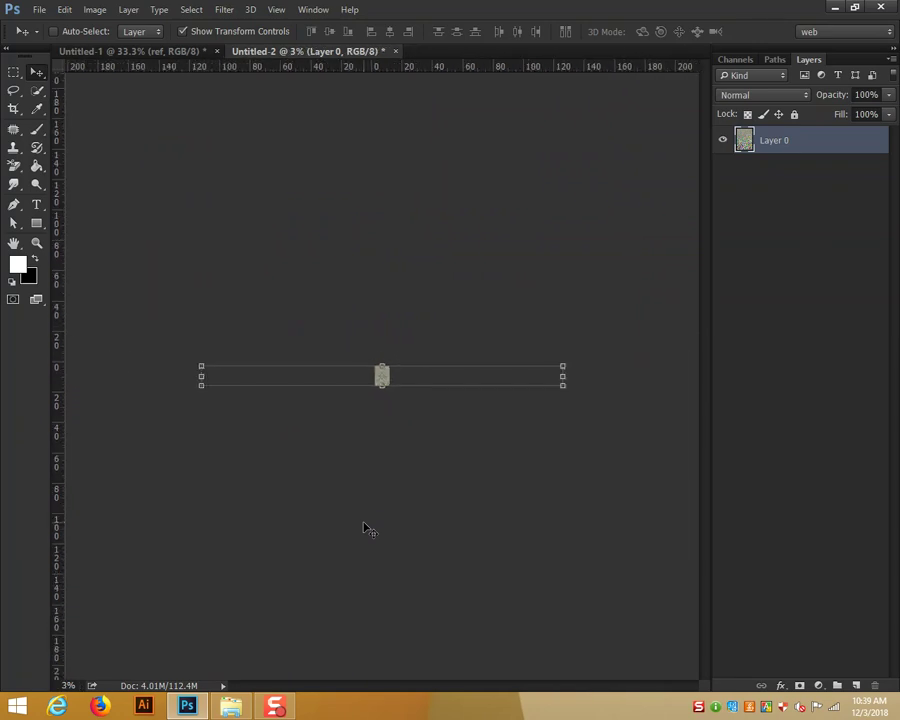
{"action": "key", "text": "ctrl+minus"}
{"action": "right_click", "coordinate": [441, 385]}
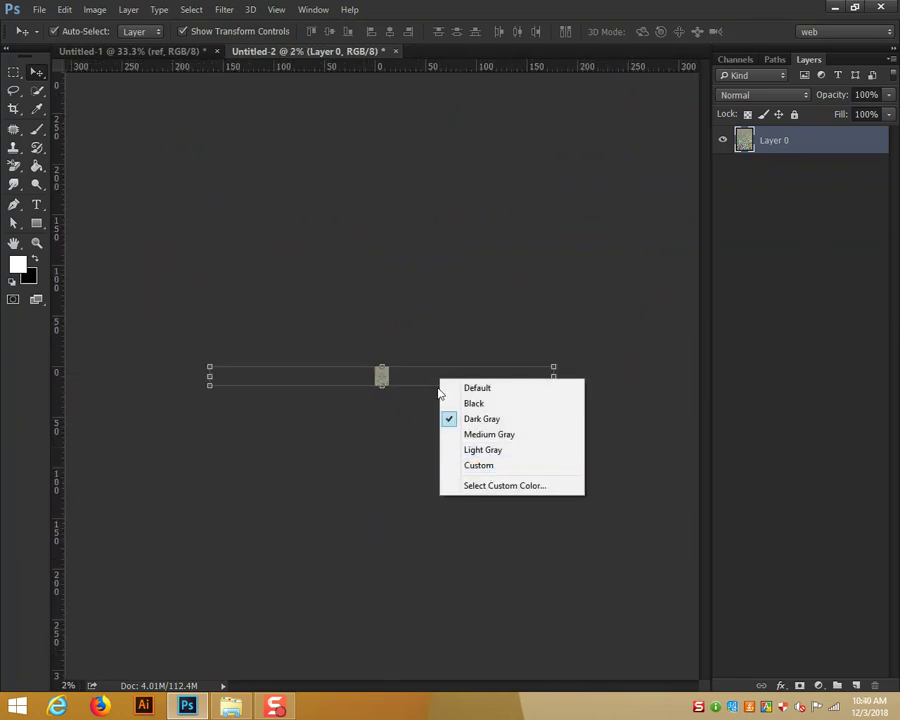
{"action": "left_click", "coordinate": [402, 374]}
{"action": "left_click", "coordinate": [183, 32]}
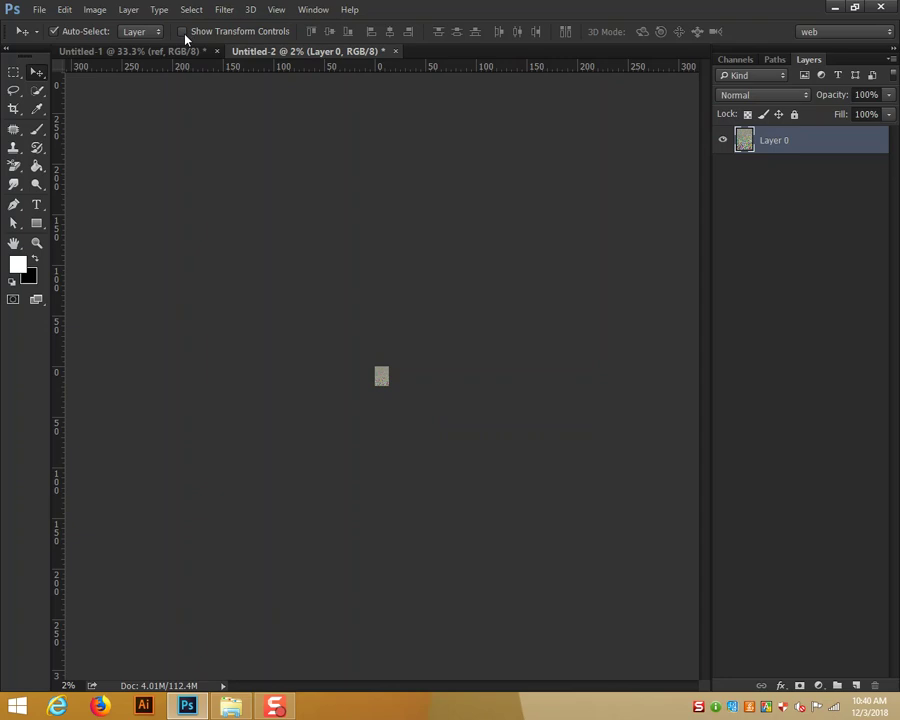
{"action": "key", "text": "ctrl+y"}
Start and cancel a trial free transform, then bring up Layer 0's context menu
{"action": "key", "text": "ctrl+t"}
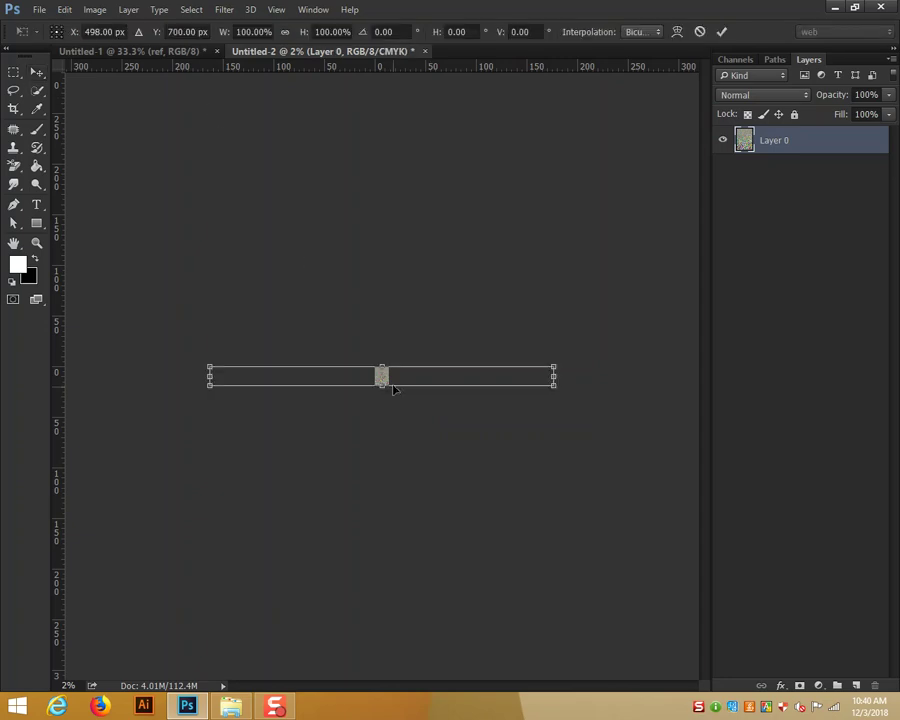
{"action": "right_click", "coordinate": [382, 377]}
{"action": "left_click", "coordinate": [448, 466]}
{"action": "key", "text": "Return"}
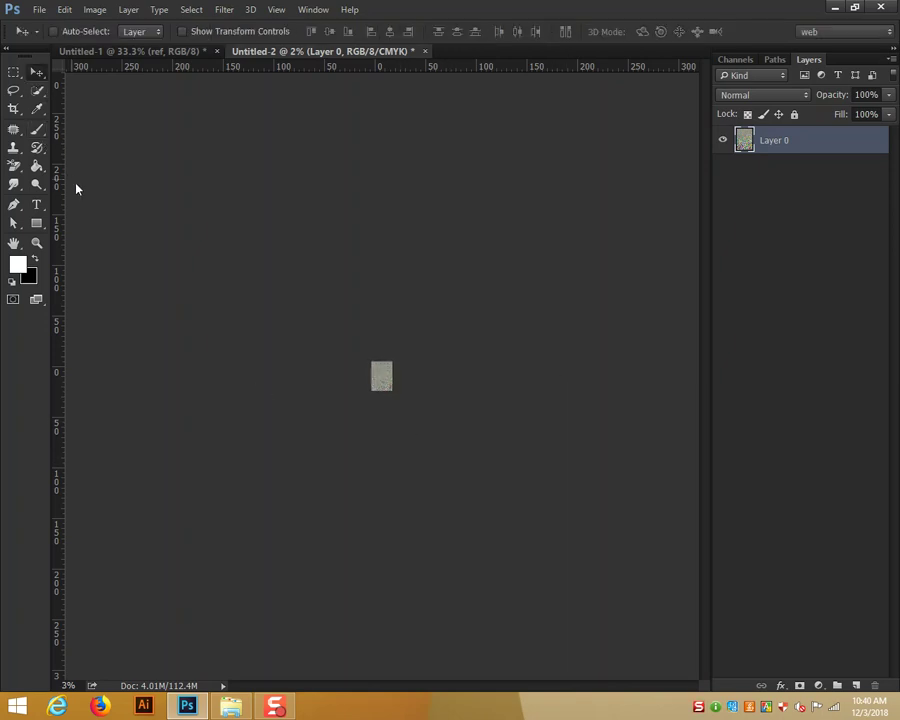
{"action": "key", "text": "ctrl+plus"}
{"action": "key", "text": "ctrl+plus"}
{"action": "key", "text": "ctrl+plus"}
{"action": "key", "text": "ctrl+plus"}
{"action": "key", "text": "ctrl+plus"}
{"action": "key", "text": "ctrl+plus"}
{"action": "key", "text": "ctrl+plus"}
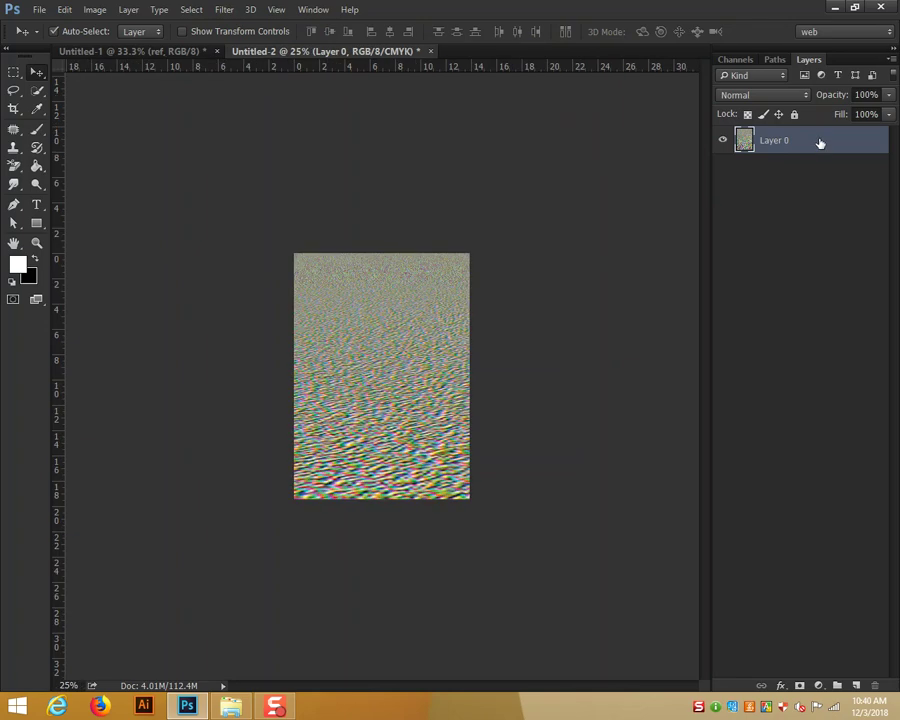
{"action": "right_click", "coordinate": [820, 144]}
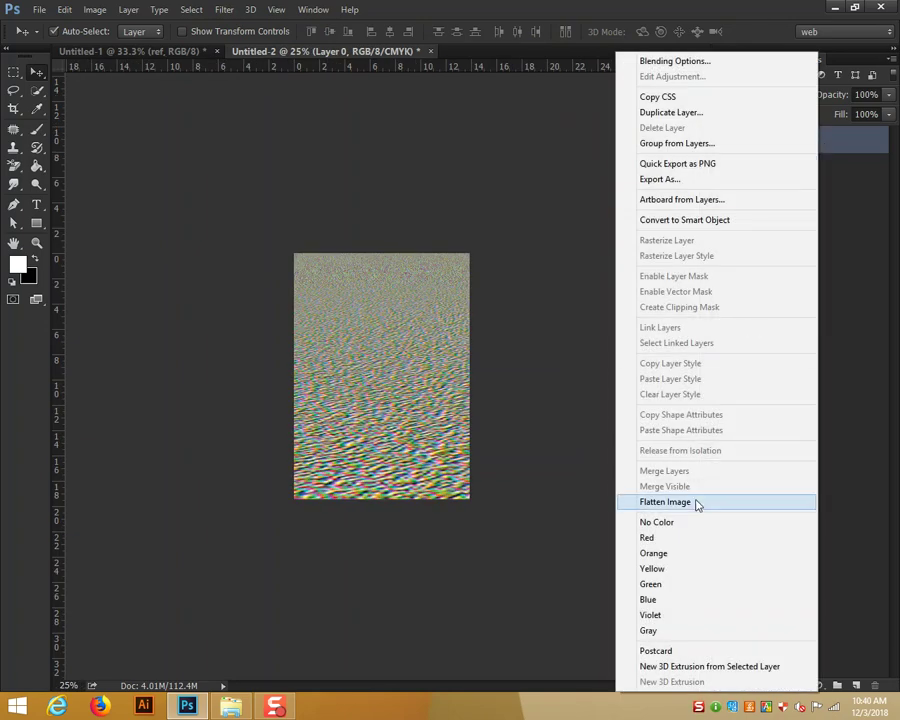
Flatten the image to a single Background layer and choose the 26_class folder for saving
{"action": "left_click", "coordinate": [698, 502]}
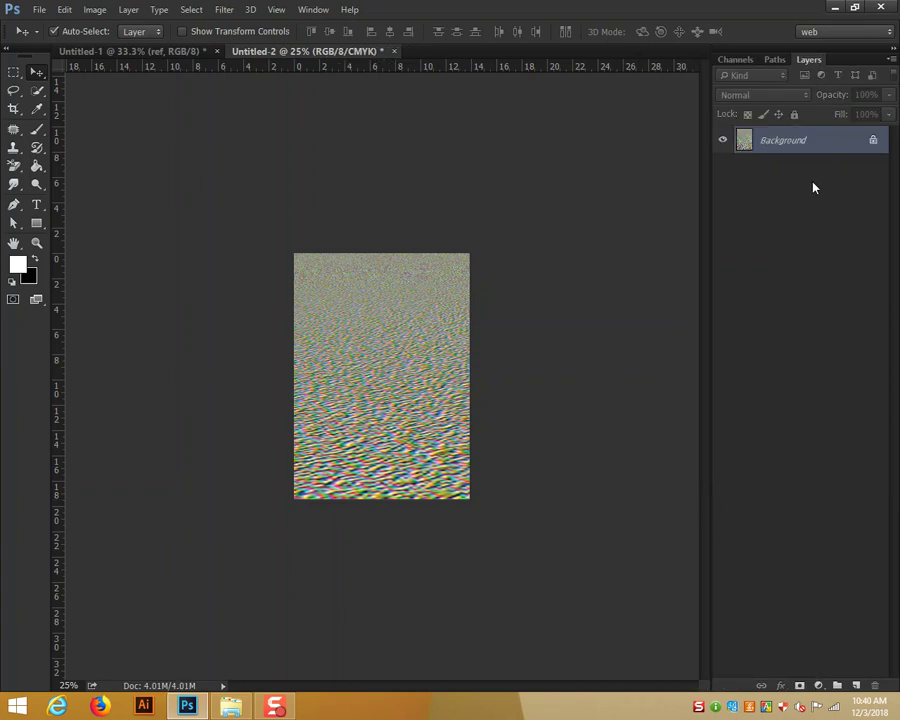
{"action": "left_click", "coordinate": [39, 9]}
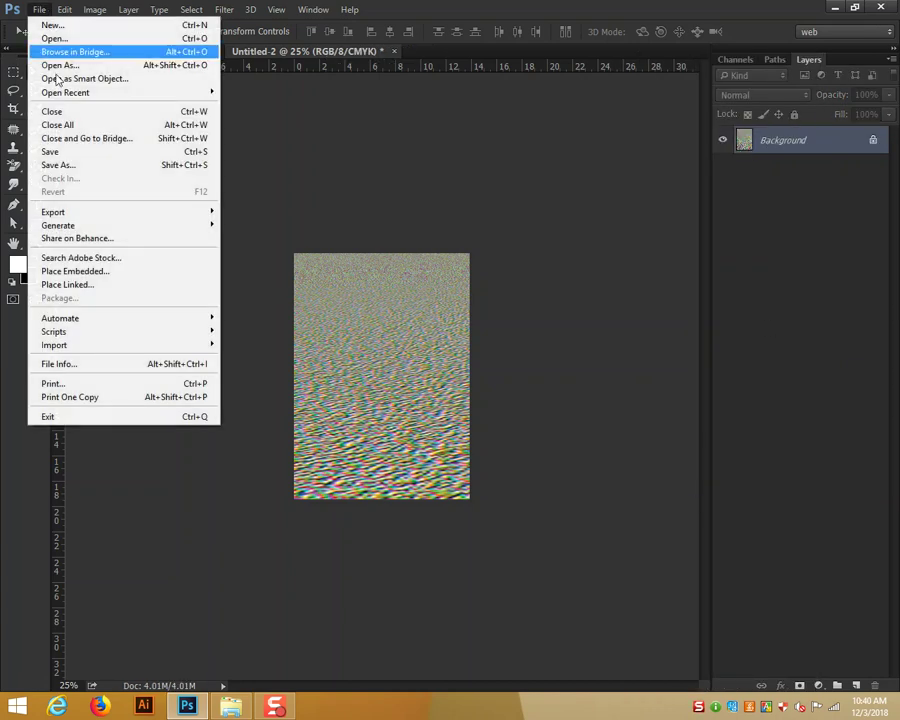
{"action": "mouse_move", "coordinate": [55, 212]}
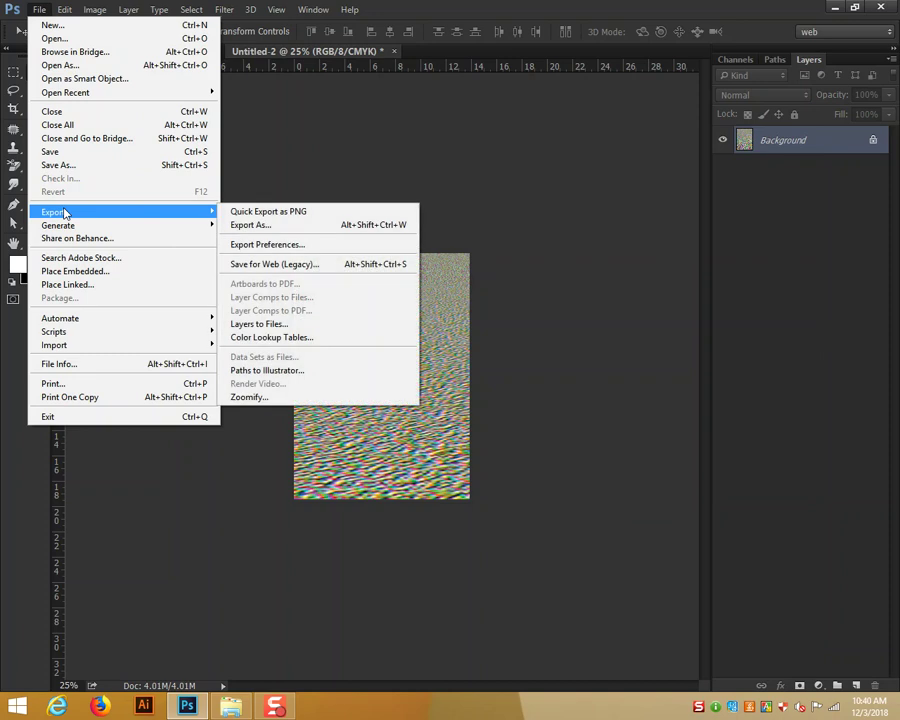
{"action": "left_click", "coordinate": [58, 151]}
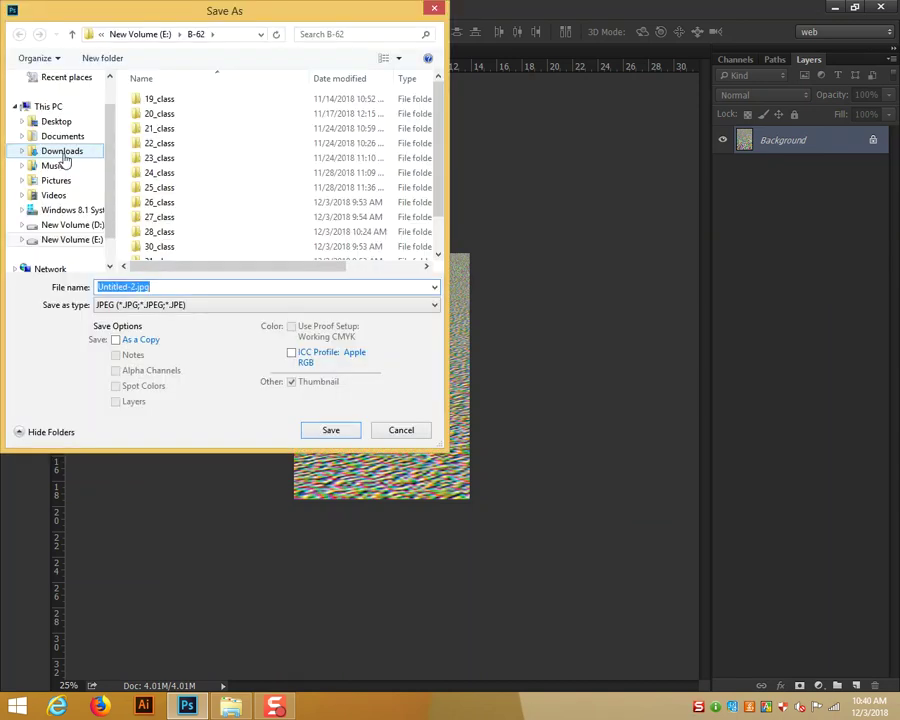
{"action": "left_click", "coordinate": [160, 204]}
{"action": "double_click", "coordinate": [160, 204]}
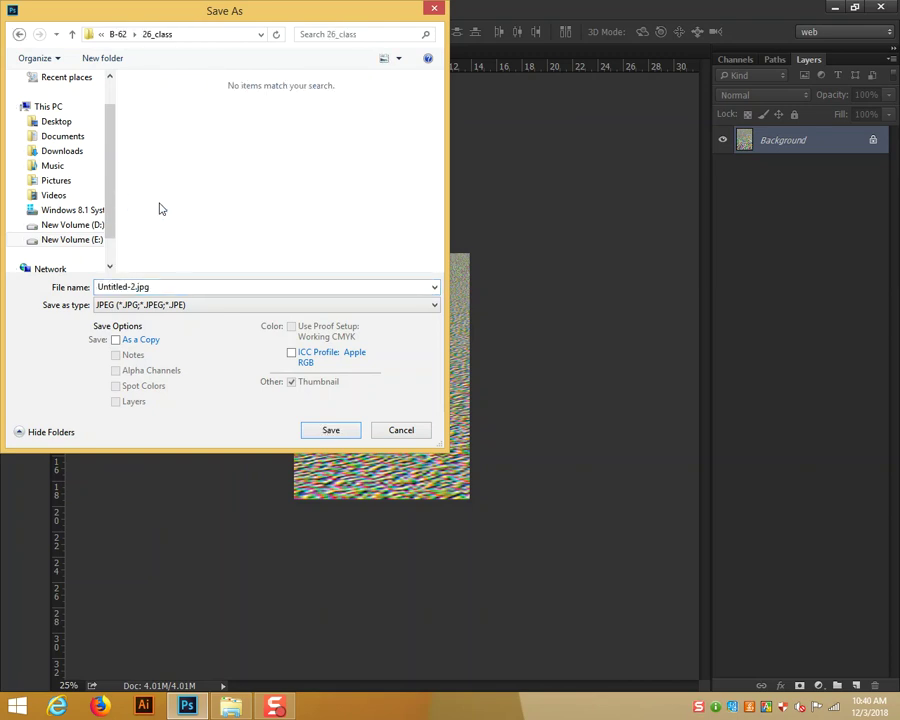
Save the texture as the JPEG 'water ripple-displace map.jpg' with default quality
{"action": "left_click", "coordinate": [180, 286]}
{"action": "type", "text": "water ripple-d"}
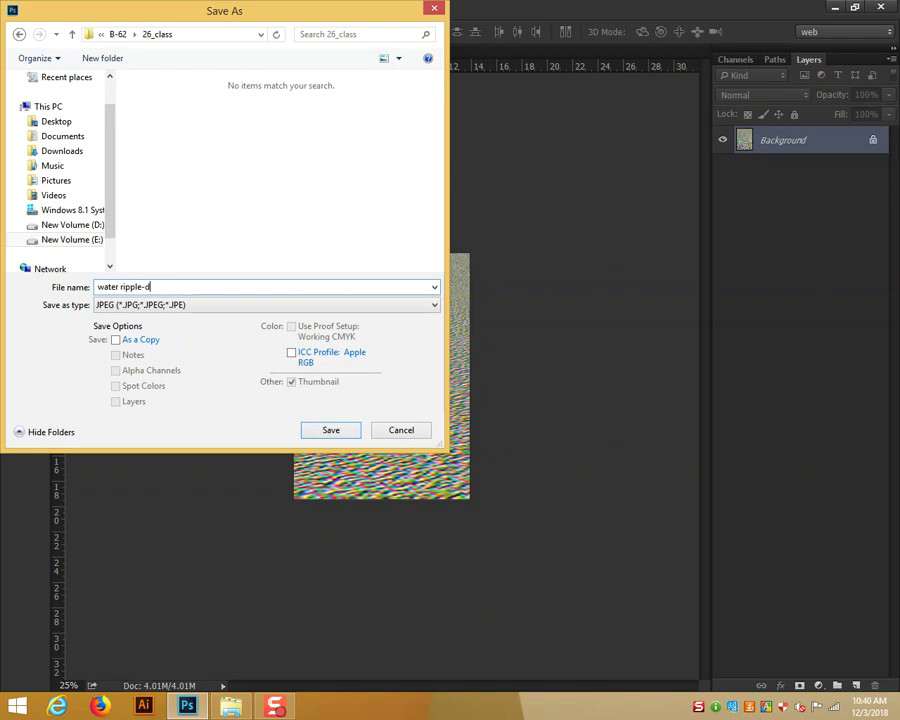
{"action": "type", "text": "isplac"}
{"action": "type", "text": "e "}
{"action": "type", "text": "map"}
{"action": "key", "text": "Return"}
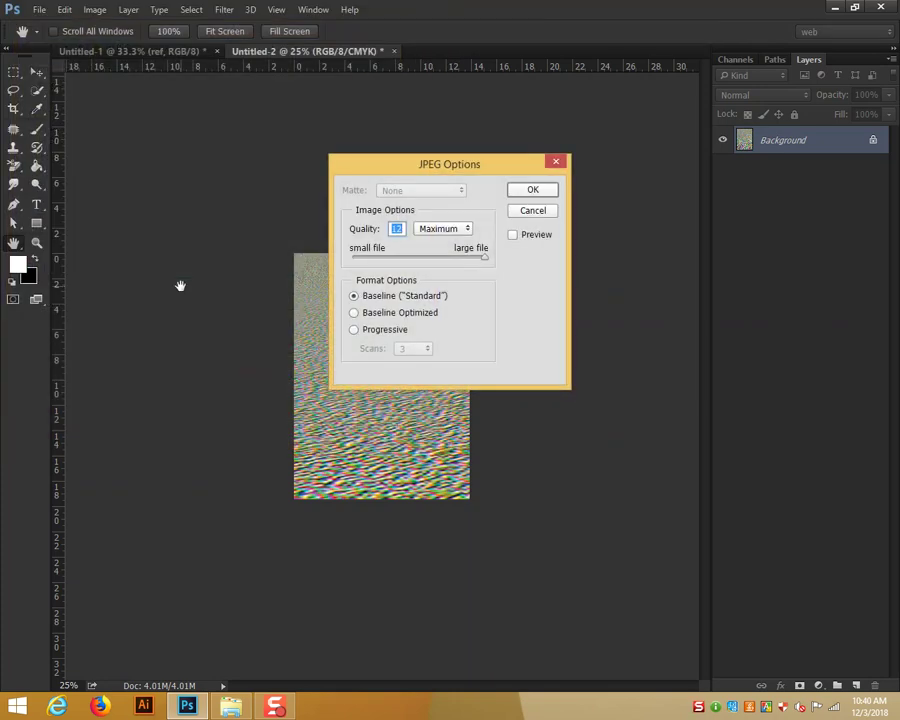
{"action": "left_click", "coordinate": [545, 194]}
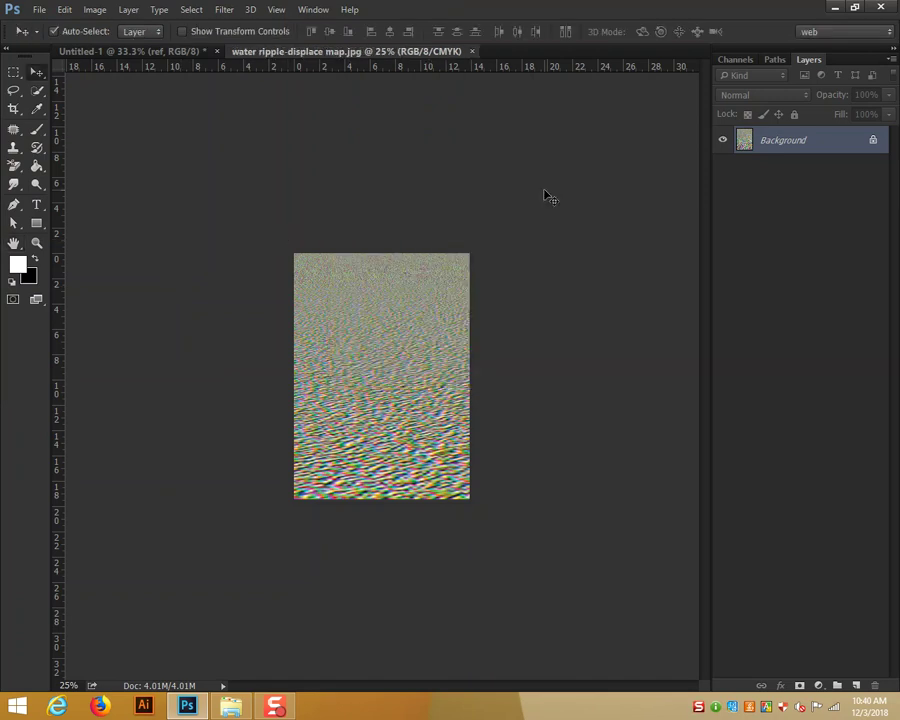
Close the ripple map, convert the river layer to a Smart Object, and open Smart Blur
{"action": "left_click", "coordinate": [472, 51]}
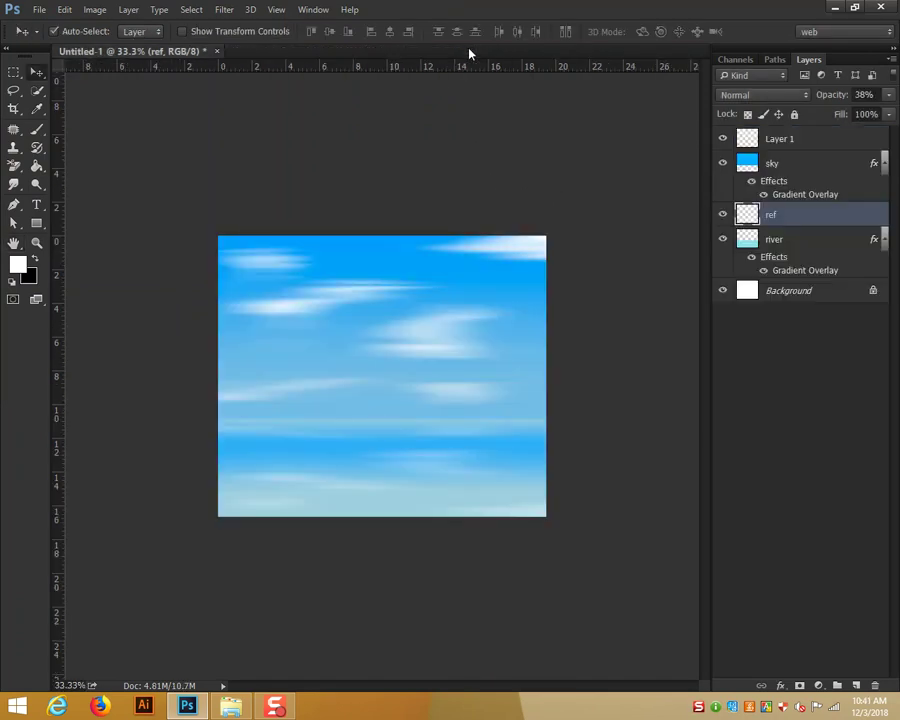
{"action": "key", "text": "alt+bracketleft"}
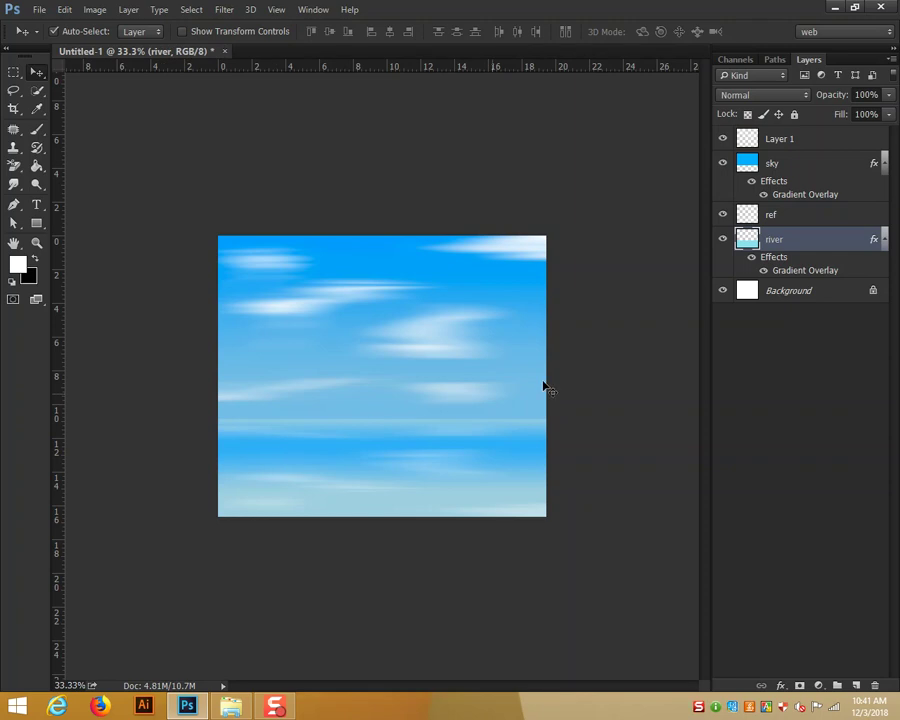
{"action": "right_click", "coordinate": [821, 245]}
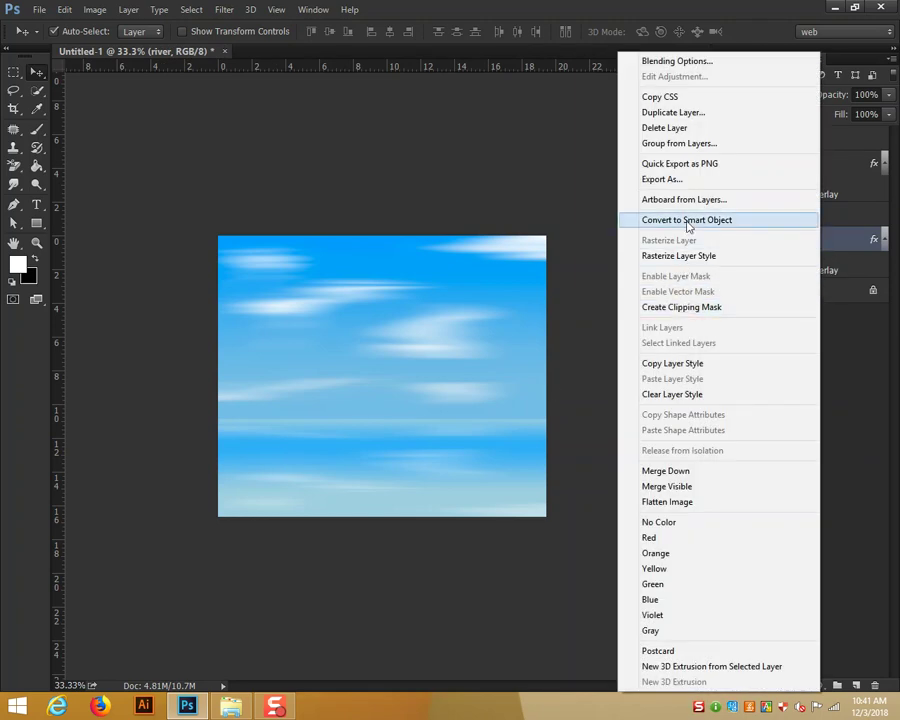
{"action": "left_click", "coordinate": [687, 222]}
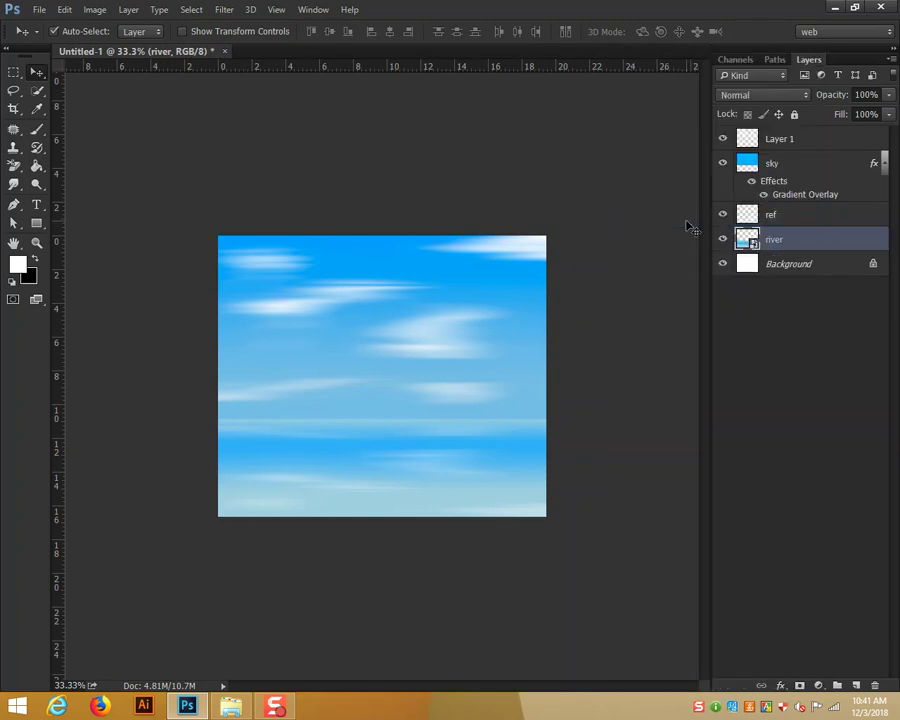
{"action": "left_click", "coordinate": [226, 12]}
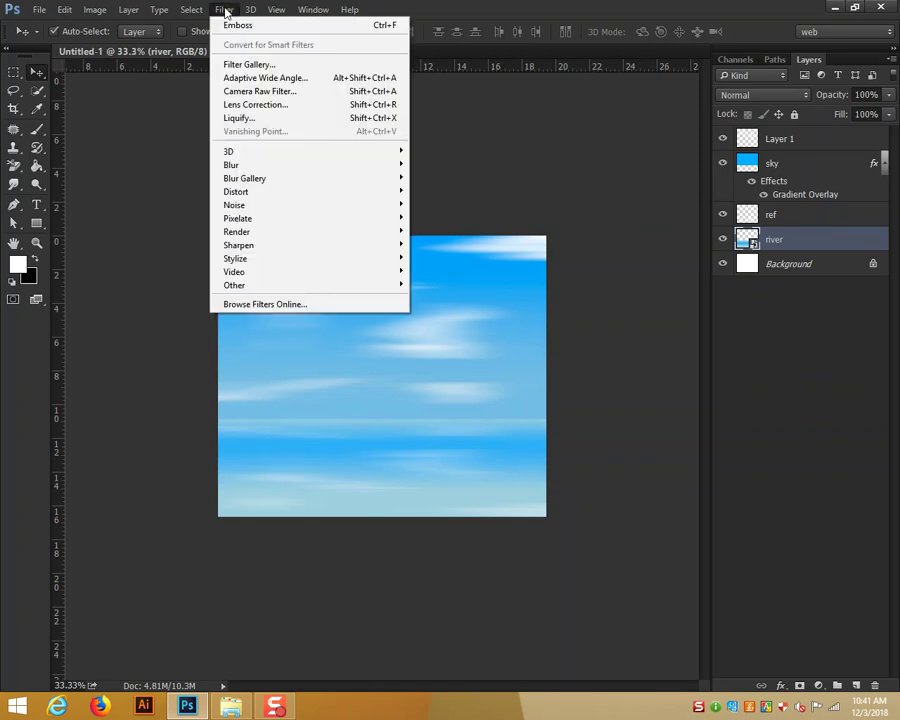
{"action": "mouse_move", "coordinate": [232, 164]}
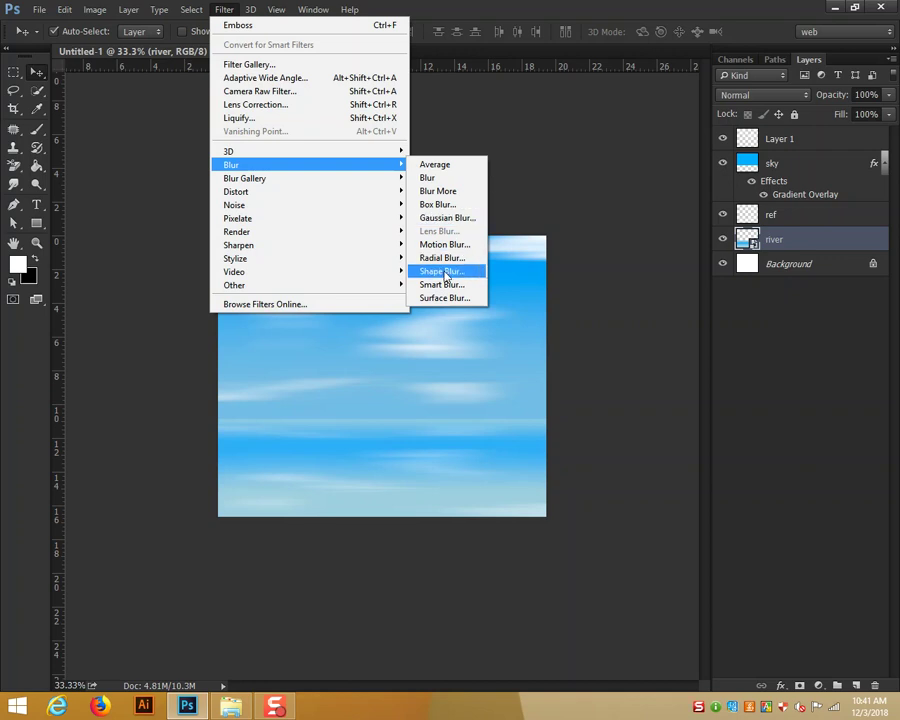
{"action": "left_click", "coordinate": [446, 285]}
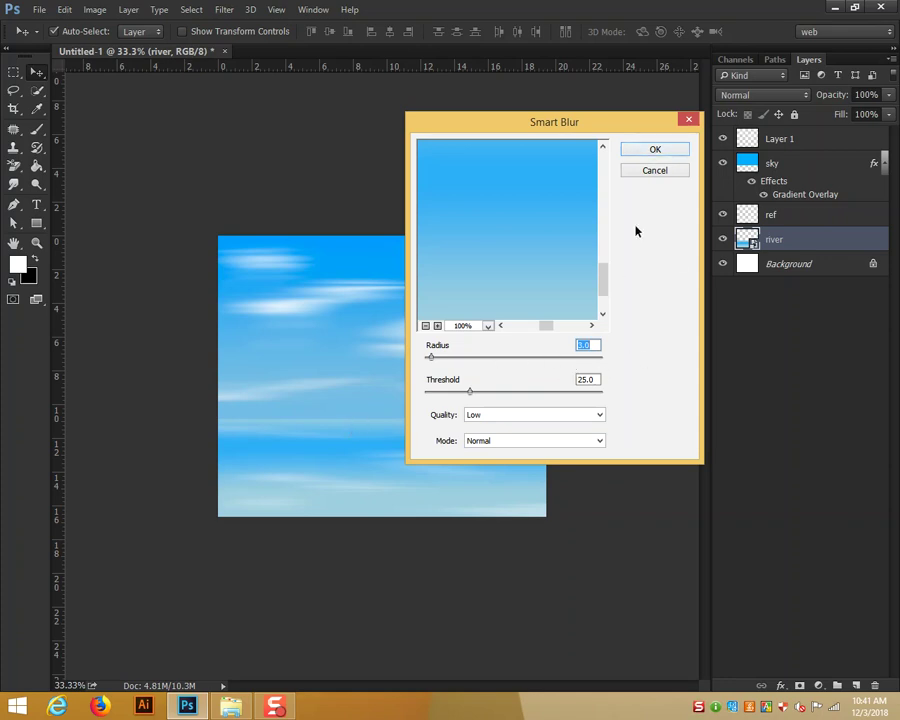
Apply Smart Blur to the river layer, then start Displace and accept its scale settings
{"action": "left_click", "coordinate": [675, 149]}
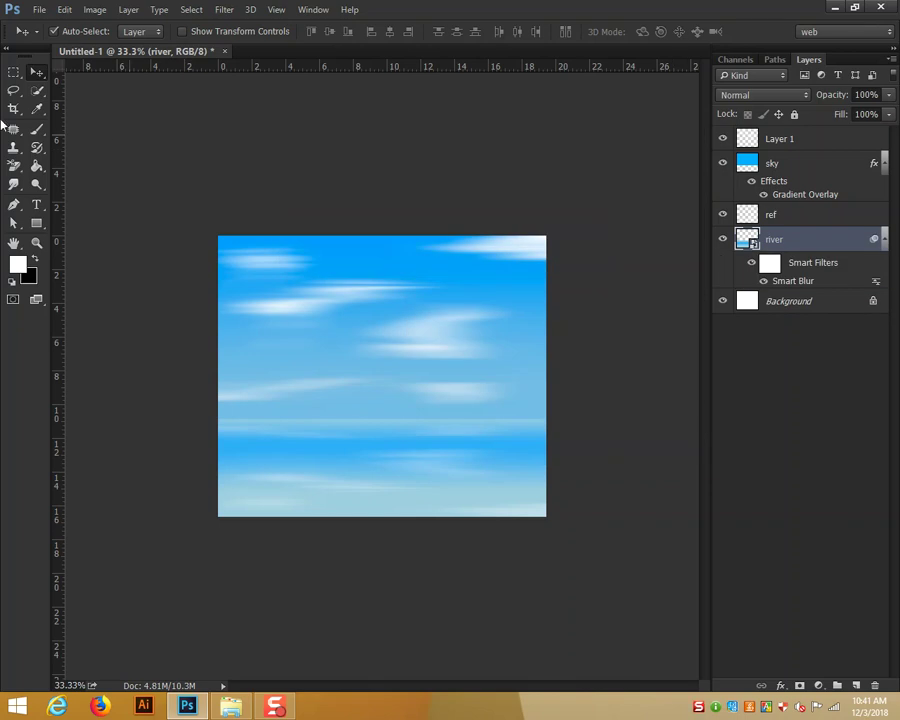
{"action": "left_click", "coordinate": [223, 10]}
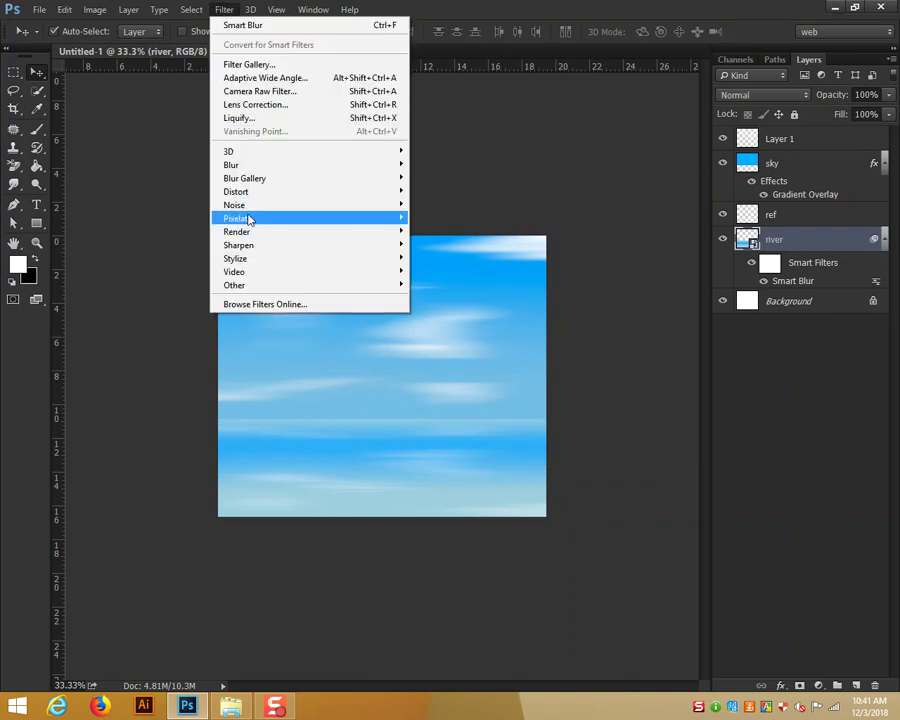
{"action": "mouse_move", "coordinate": [236, 191]}
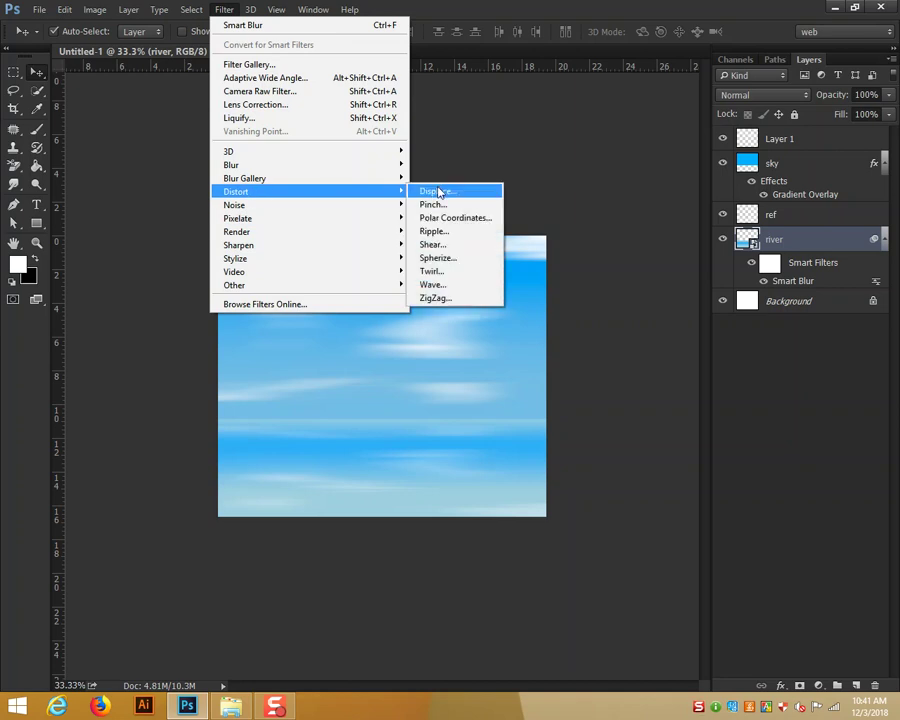
{"action": "left_click", "coordinate": [438, 192]}
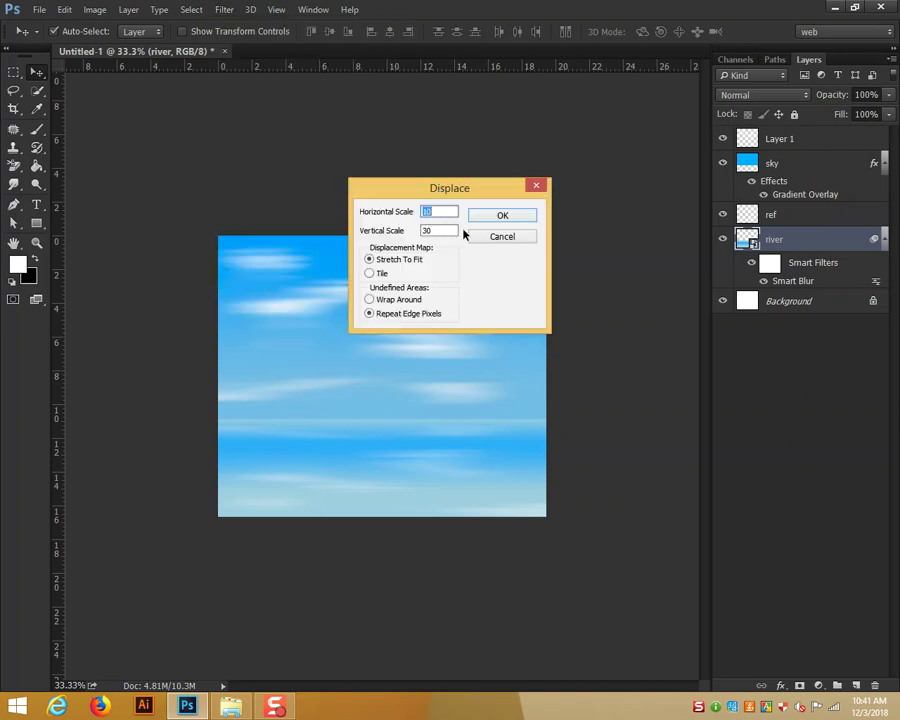
{"action": "left_click", "coordinate": [503, 217]}
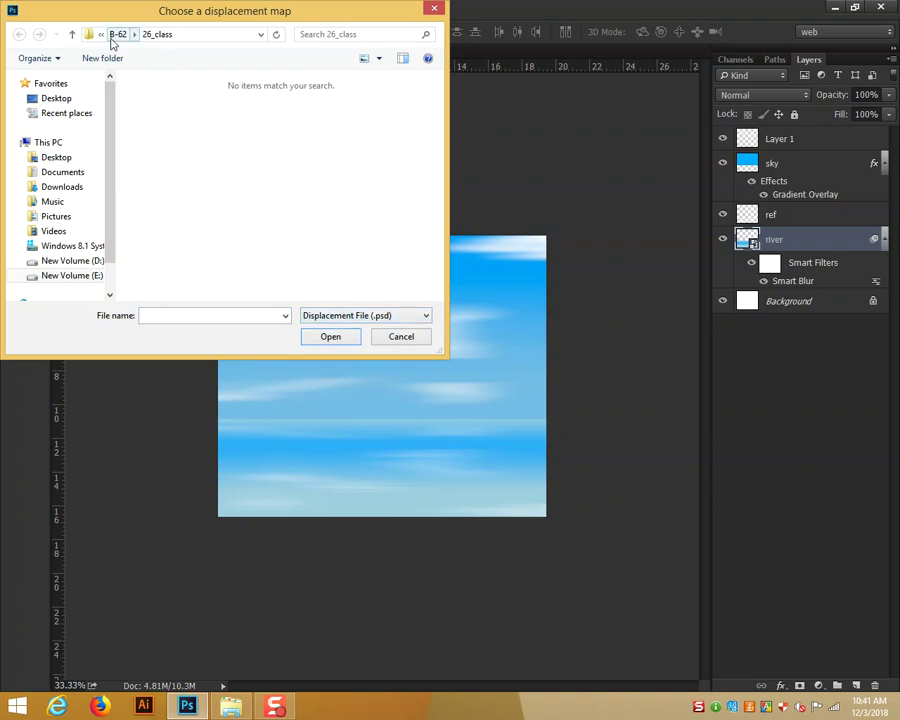
Refresh the 26_class folder in File Explorer and in the displacement-map chooser
{"action": "left_click", "coordinate": [238, 706]}
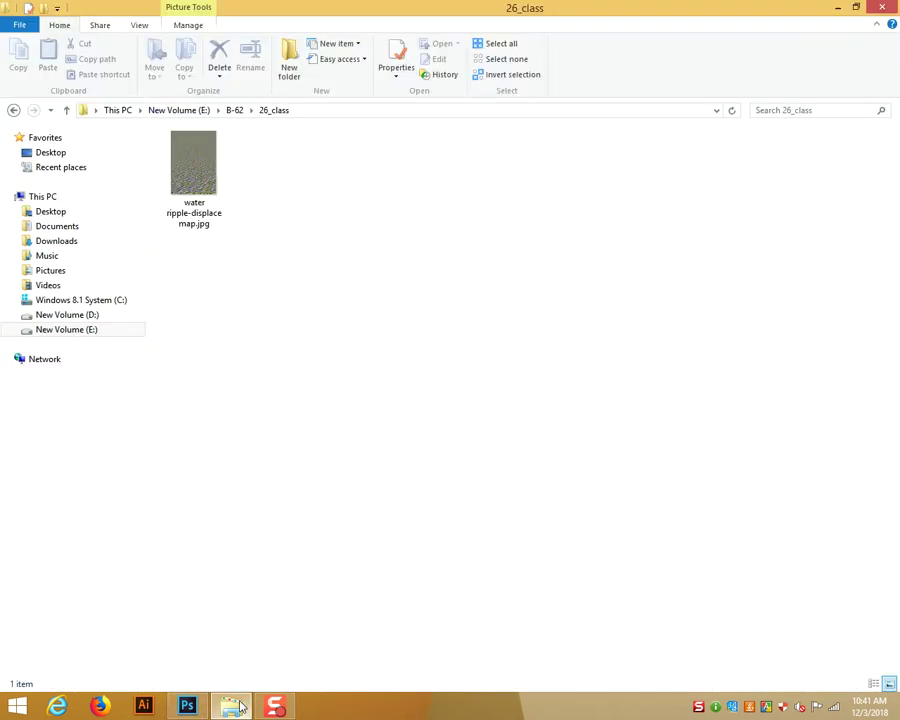
{"action": "right_click", "coordinate": [294, 363]}
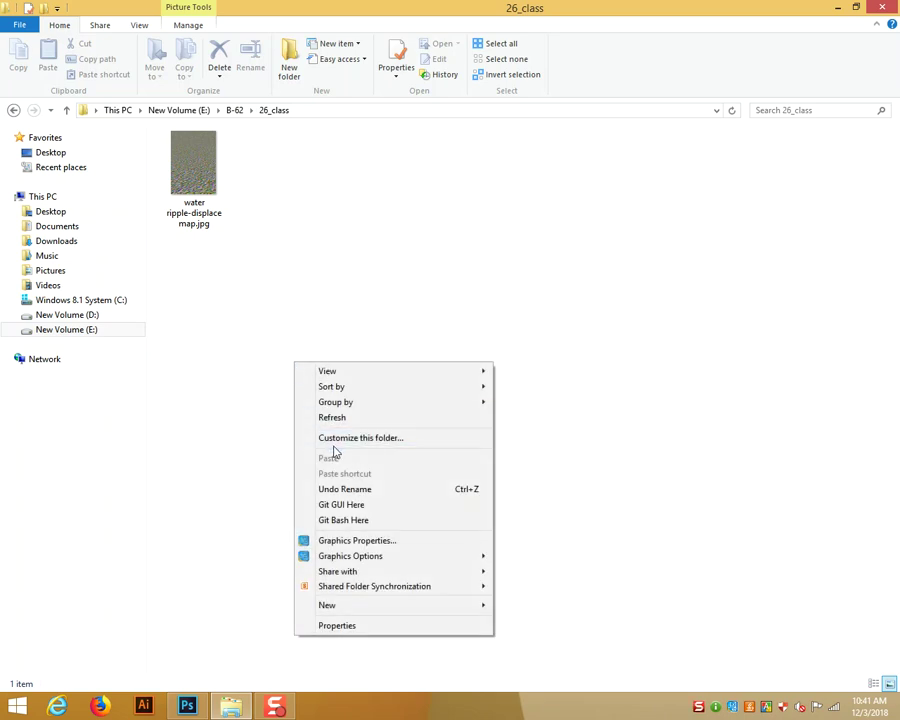
{"action": "left_click", "coordinate": [352, 417]}
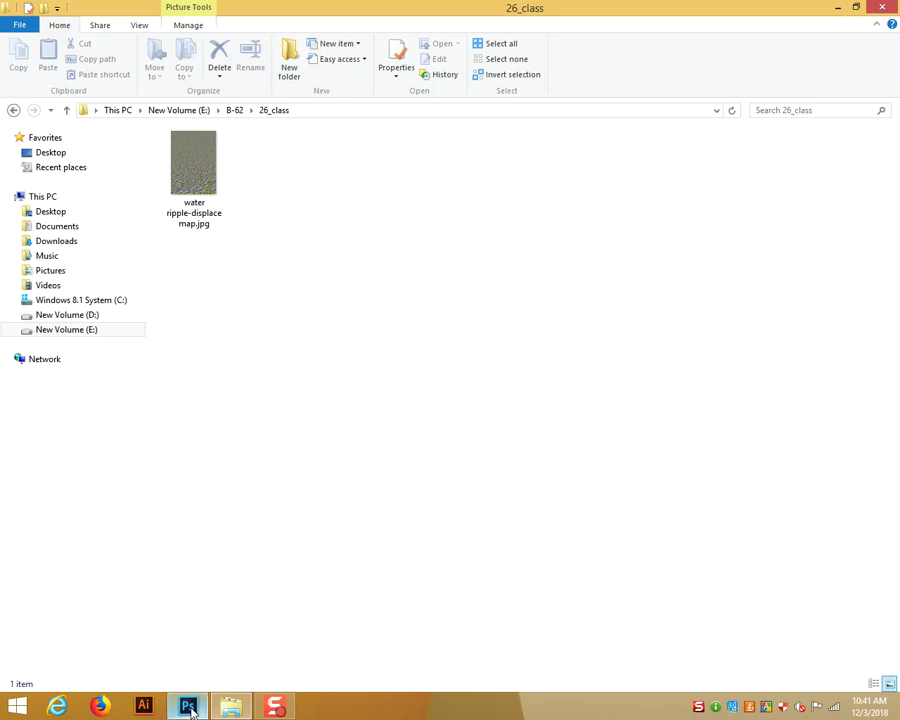
{"action": "left_click", "coordinate": [192, 708]}
{"action": "right_click", "coordinate": [245, 226]}
{"action": "left_click", "coordinate": [282, 282]}
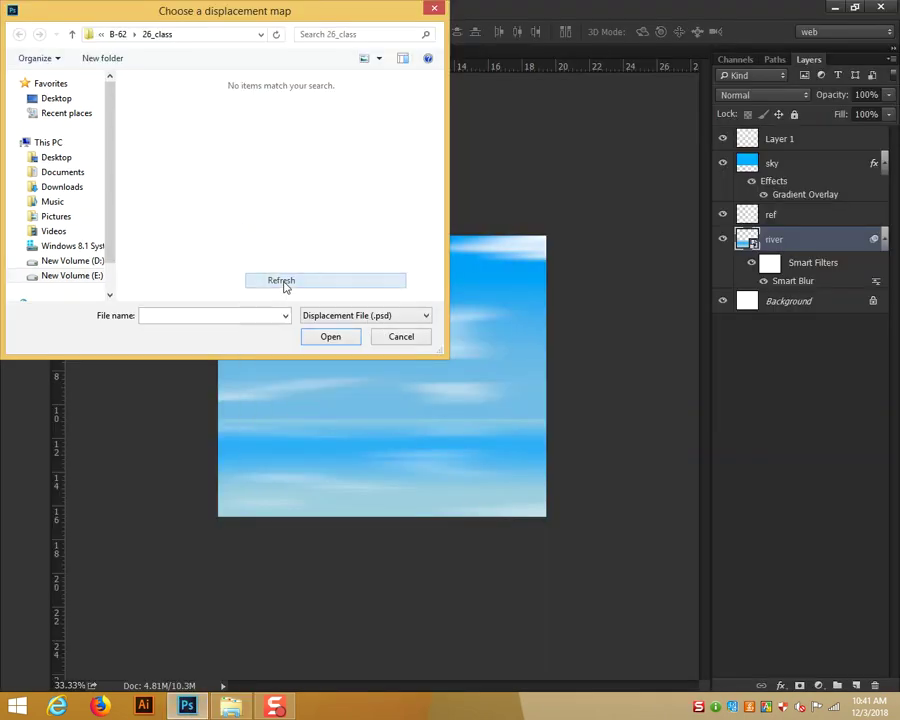
{"action": "left_click", "coordinate": [116, 35]}
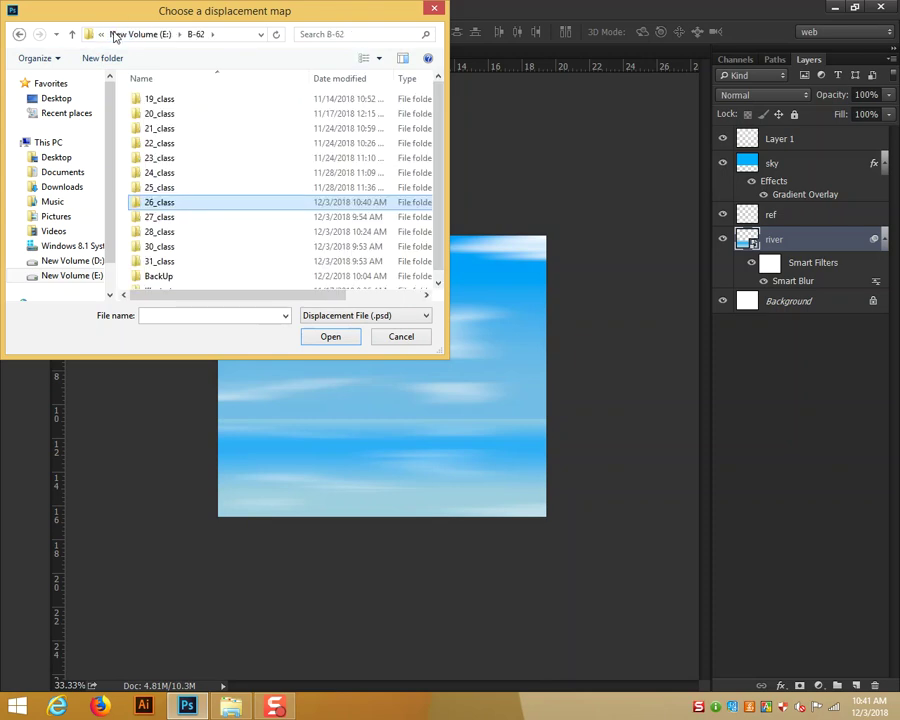
{"action": "double_click", "coordinate": [160, 203]}
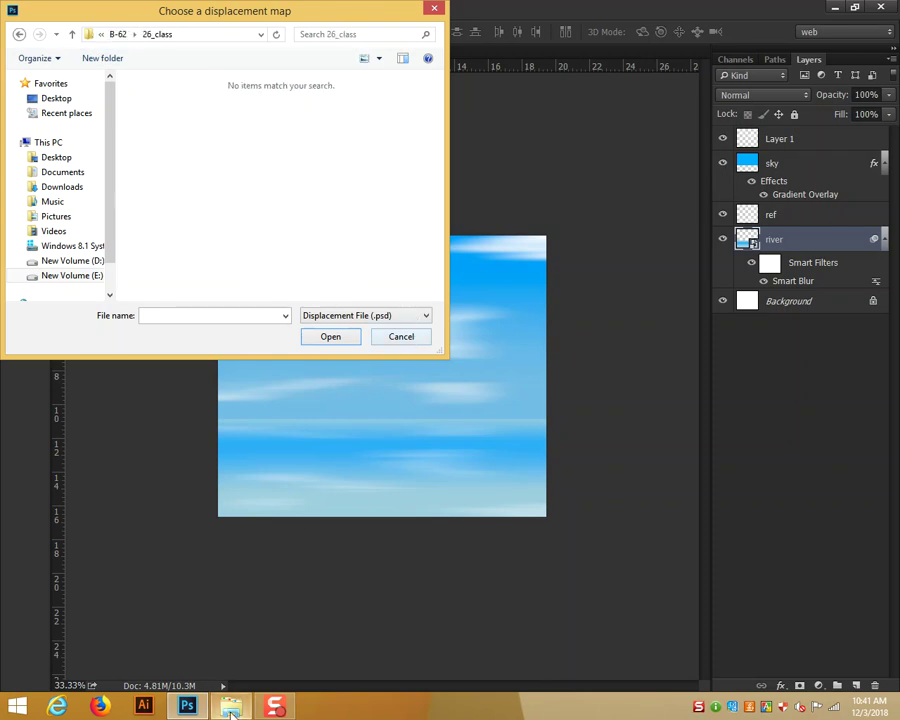
Select water ripple-displace map.jpg, drag it toward Photoshop, and cancel the map chooser
{"action": "left_click", "coordinate": [231, 712]}
{"action": "left_click", "coordinate": [200, 185]}
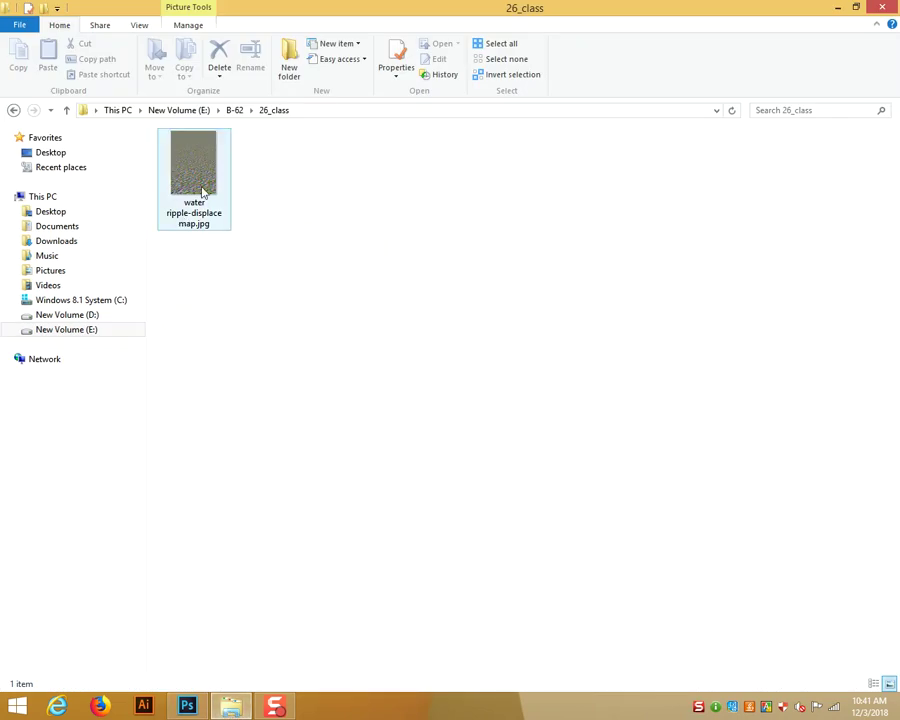
{"action": "left_click", "coordinate": [189, 709]}
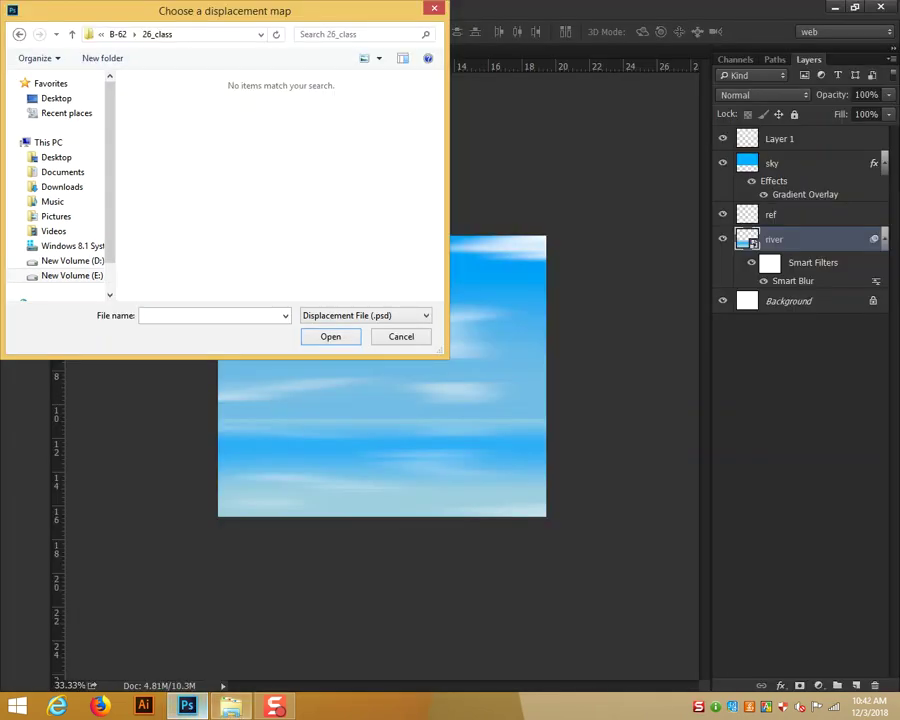
{"action": "left_click", "coordinate": [231, 707]}
{"action": "left_click_drag", "start_coordinate": [195, 375], "coordinate": [402, 314]}
{"action": "left_click", "coordinate": [404, 337]}
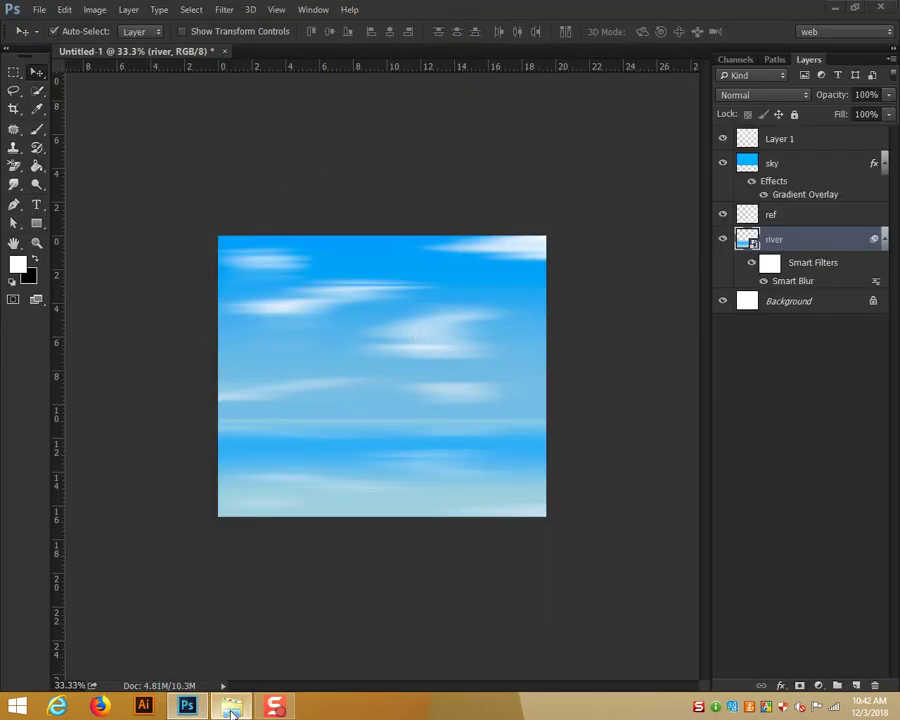
{"action": "left_click", "coordinate": [231, 707]}
{"action": "left_click_drag", "start_coordinate": [195, 225], "coordinate": [210, 645]}
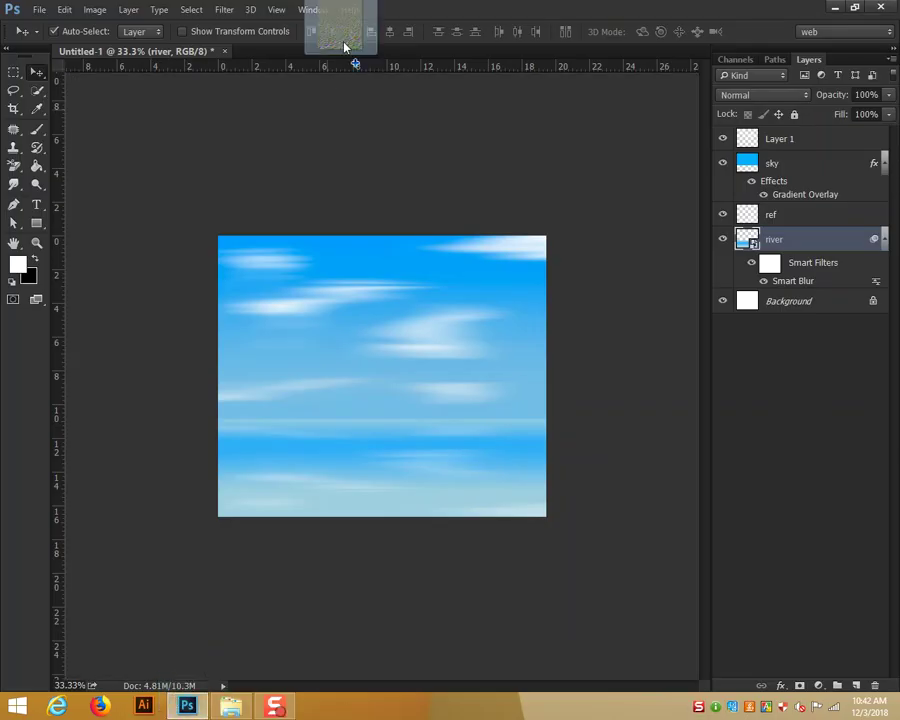
Open the ripple map JPG, save it as water ripple-displace map.psd, and return to Untitled-1
{"action": "left_click_drag", "start_coordinate": [210, 645], "coordinate": [345, 52]}
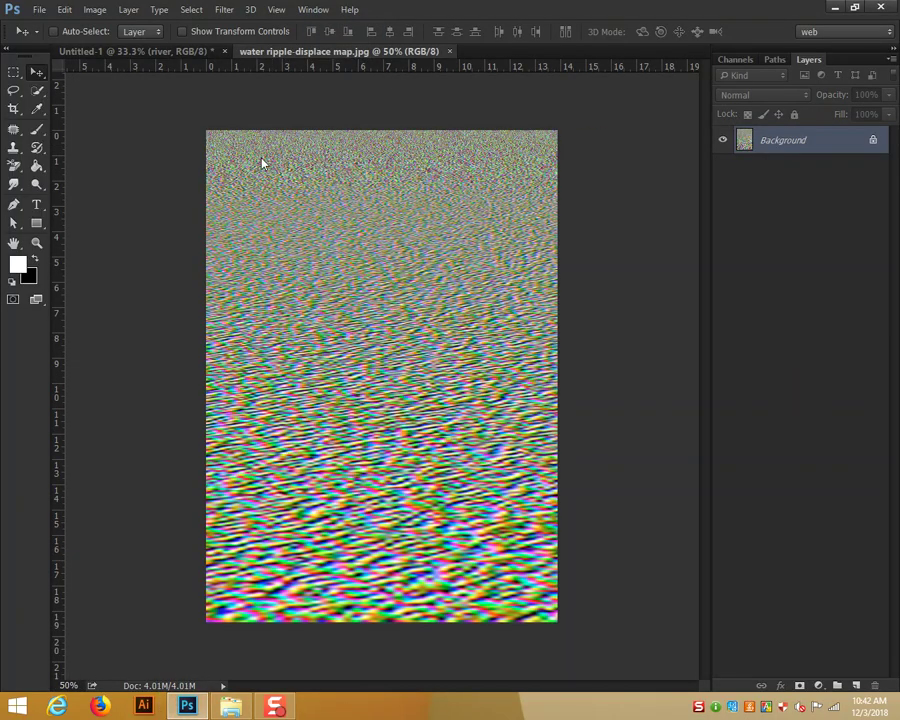
{"action": "key", "text": "ctrl+shift+s"}
{"action": "left_click", "coordinate": [193, 305]}
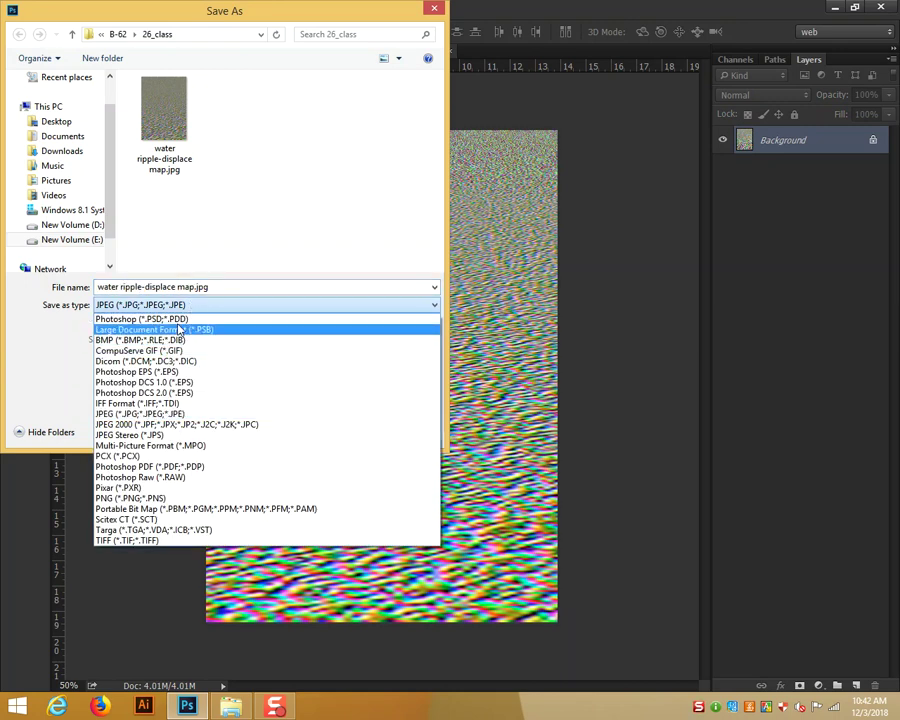
{"action": "left_click", "coordinate": [180, 317]}
{"action": "left_click", "coordinate": [331, 430]}
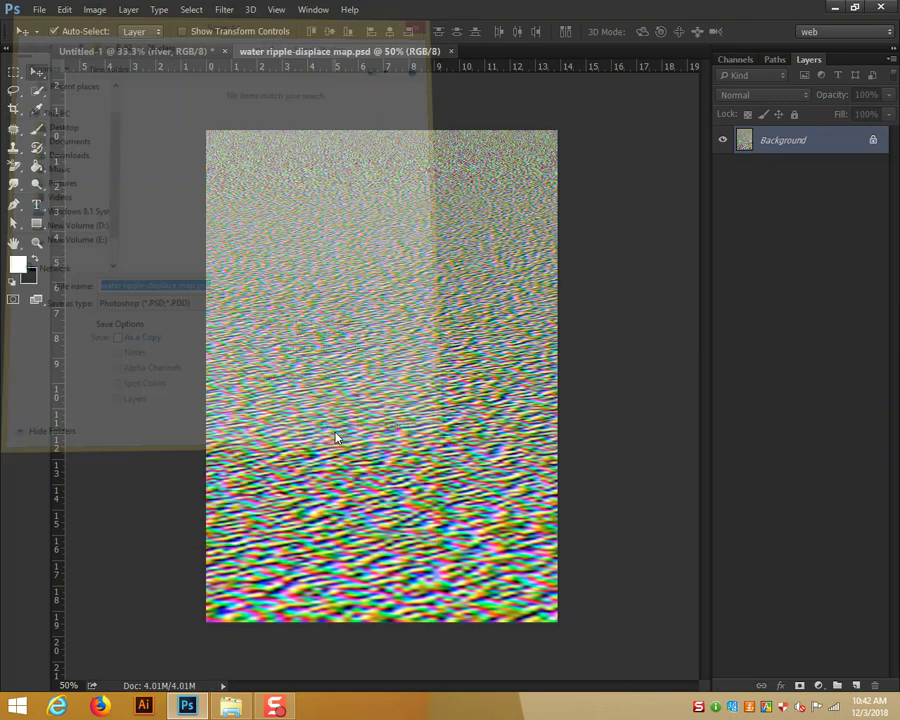
{"action": "left_click", "coordinate": [186, 51]}
{"action": "left_click", "coordinate": [224, 10]}
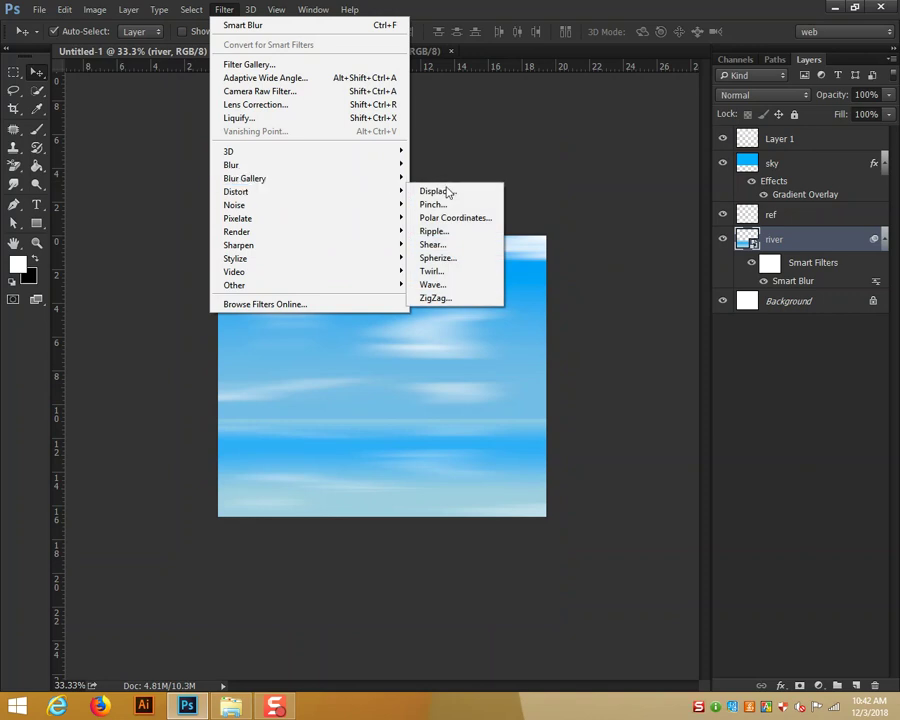
Apply Displace to the river layer using water ripple-displace map.psd as the map
{"action": "left_click", "coordinate": [452, 192]}
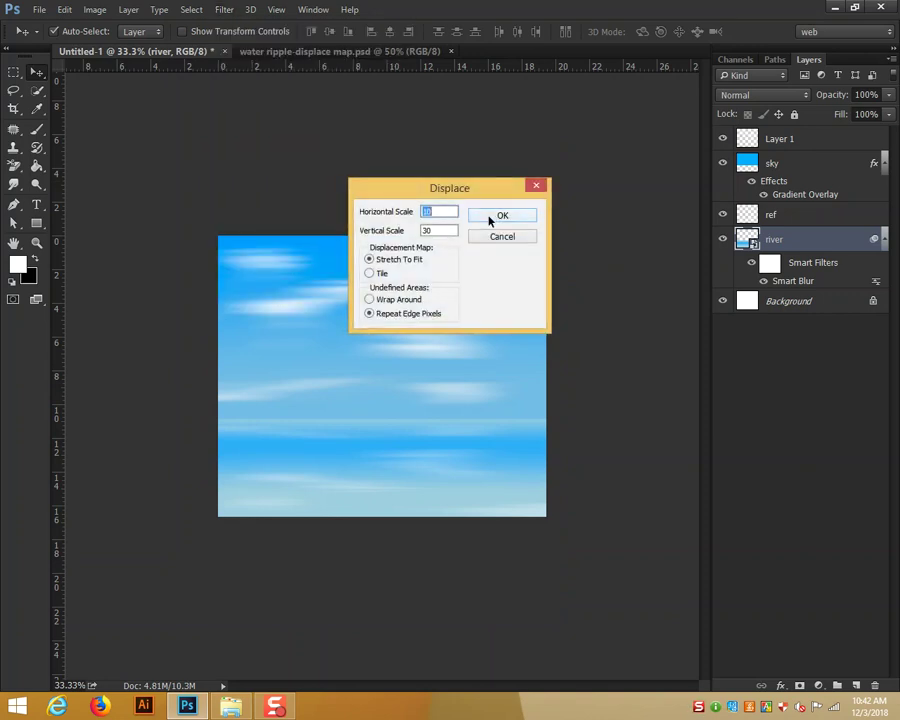
{"action": "left_click", "coordinate": [490, 219]}
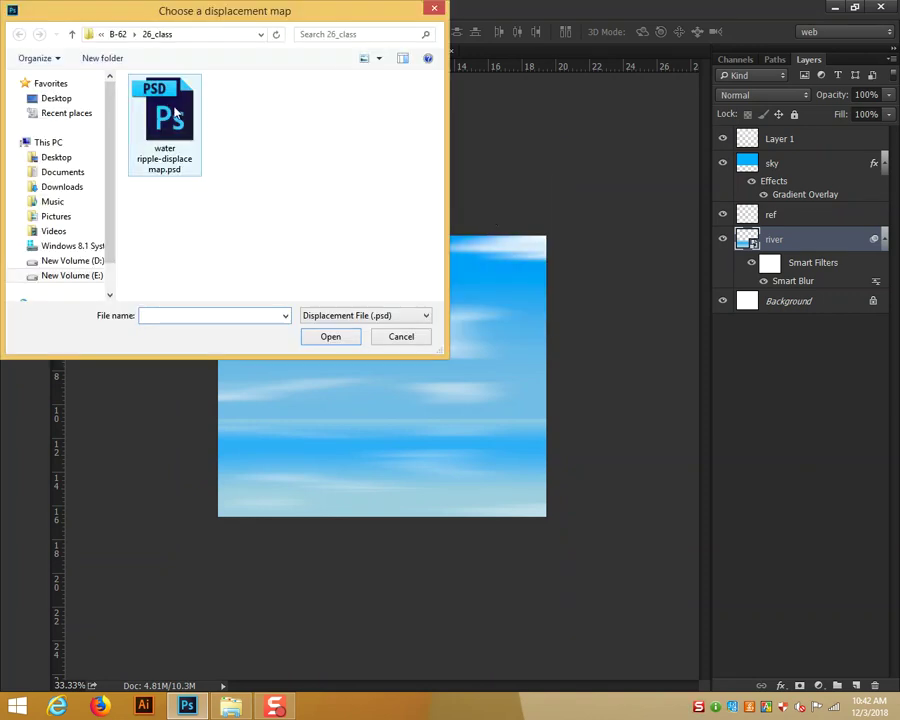
{"action": "double_click", "coordinate": [176, 114]}
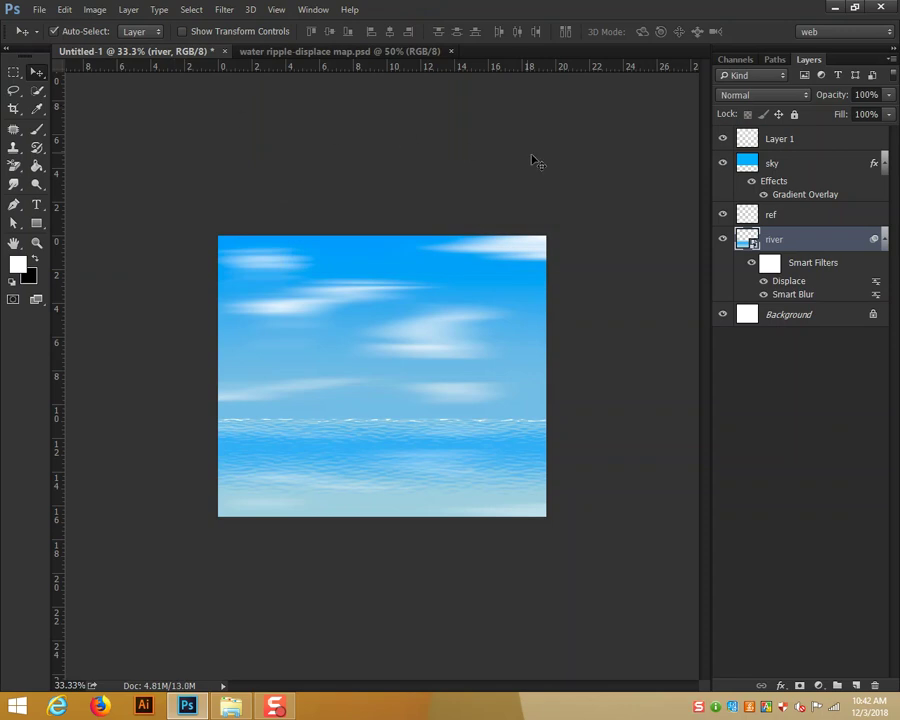
{"action": "double_click", "coordinate": [877, 297]}
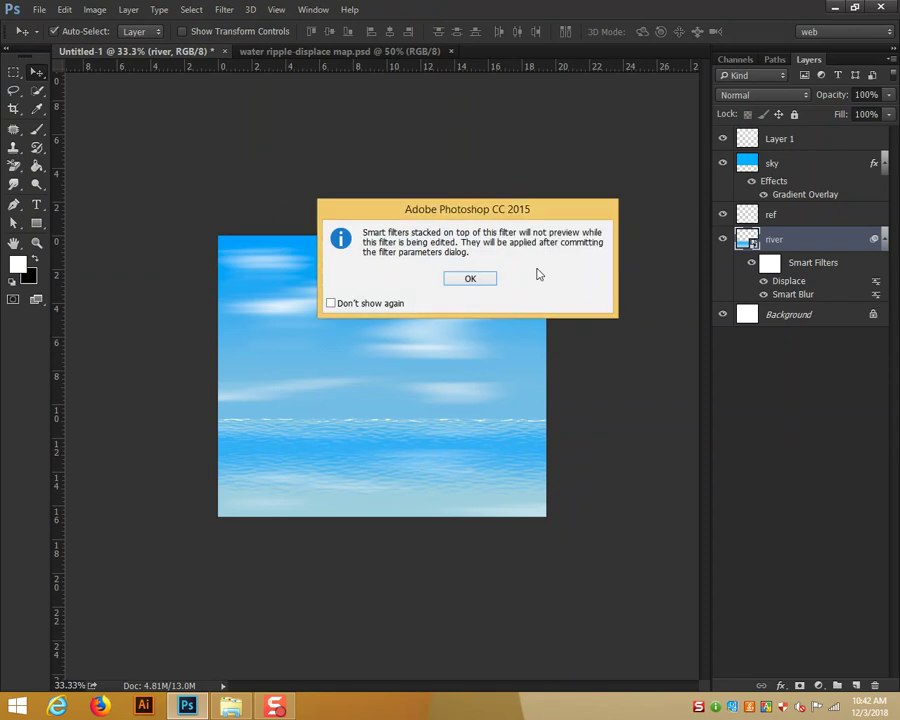
Dismiss the preview warning and toggle the Displace filter off and on to compare
{"action": "left_click", "coordinate": [467, 277]}
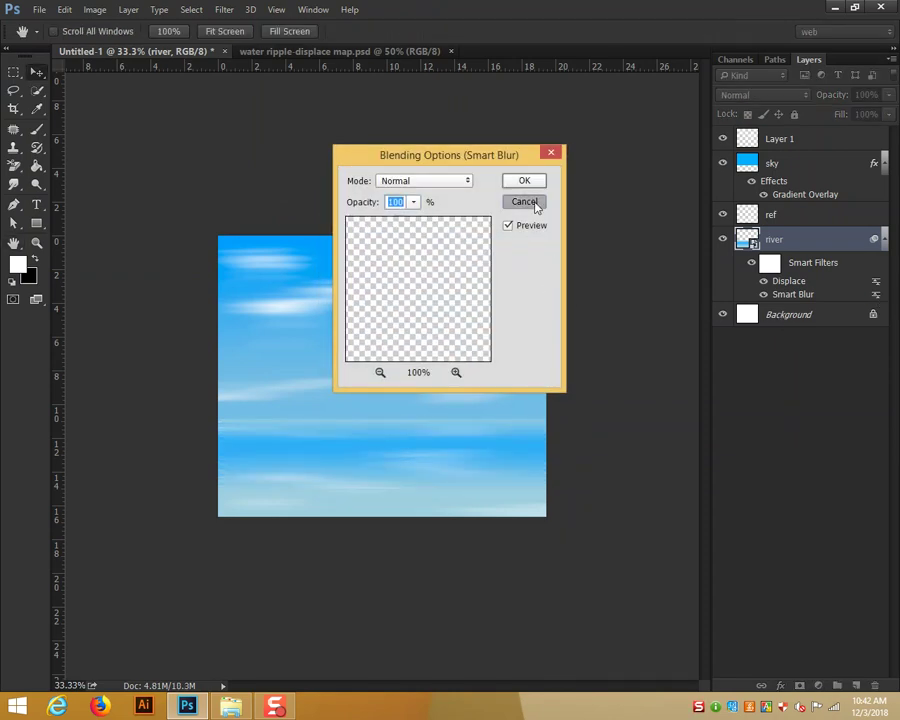
{"action": "left_click", "coordinate": [524, 201]}
{"action": "double_click", "coordinate": [875, 282]}
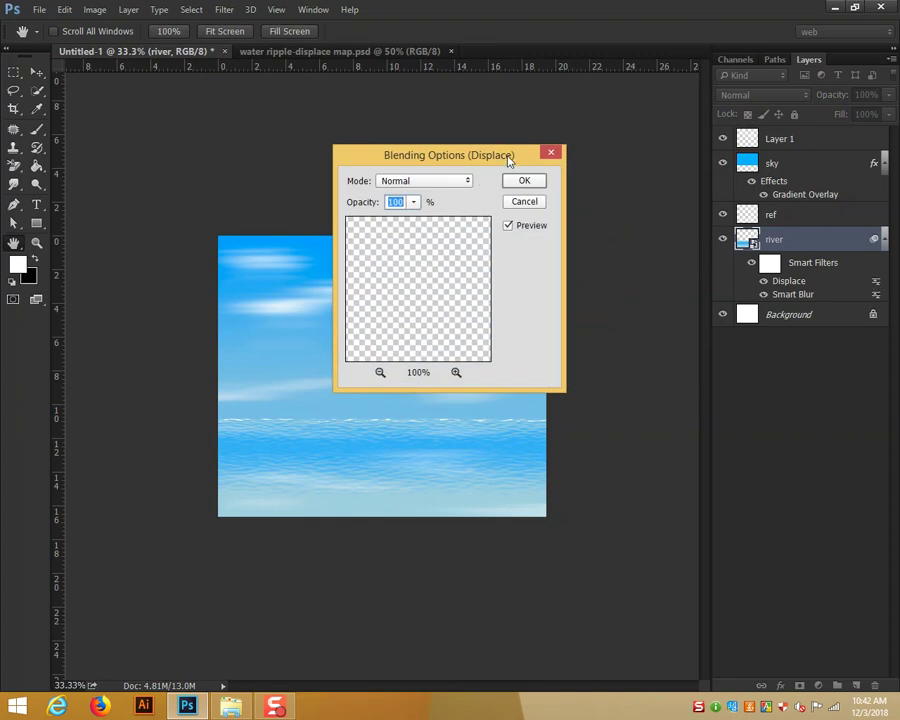
{"action": "left_click_drag", "start_coordinate": [508, 155], "coordinate": [533, 185]}
{"action": "left_click", "coordinate": [550, 232]}
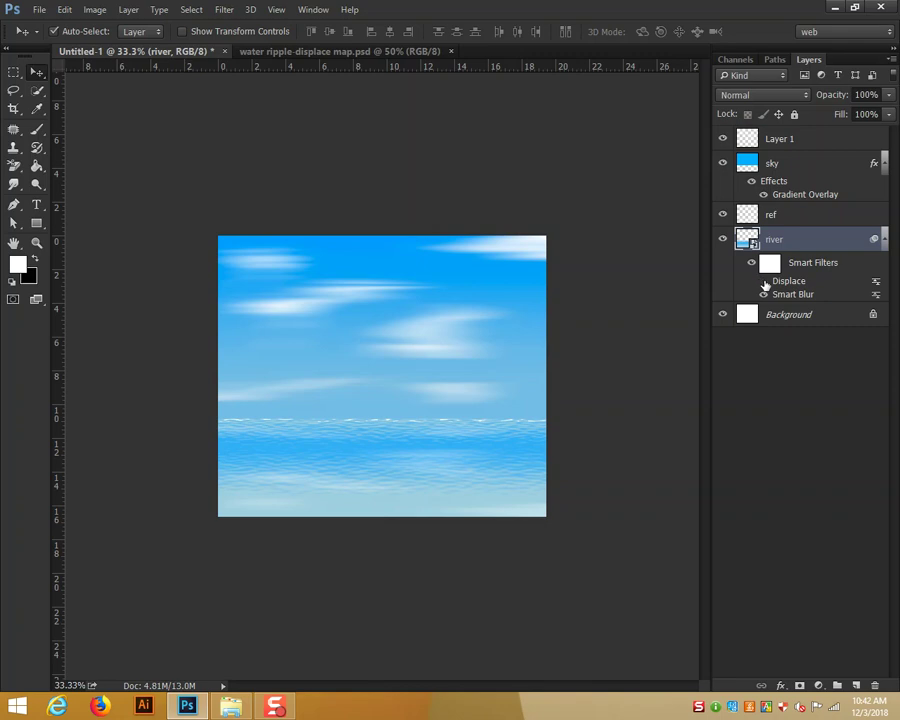
{"action": "left_click", "coordinate": [765, 283]}
{"action": "left_click", "coordinate": [765, 284]}
Lower the Displace filter's blending opacity to roughly 55% to soften the ripples
{"action": "double_click", "coordinate": [876, 285]}
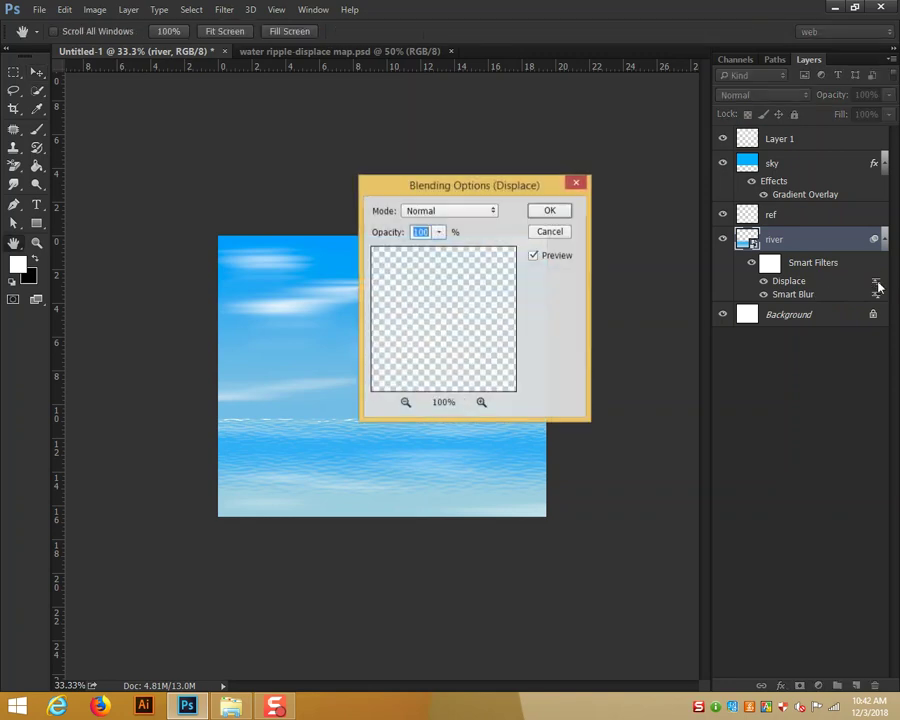
{"action": "left_click", "coordinate": [437, 232]}
{"action": "mouse_move", "coordinate": [431, 238]}
{"action": "left_mouse_down"}
{"action": "mouse_move", "coordinate": [386, 252]}
{"action": "mouse_move", "coordinate": [407, 255]}
{"action": "left_mouse_up"}
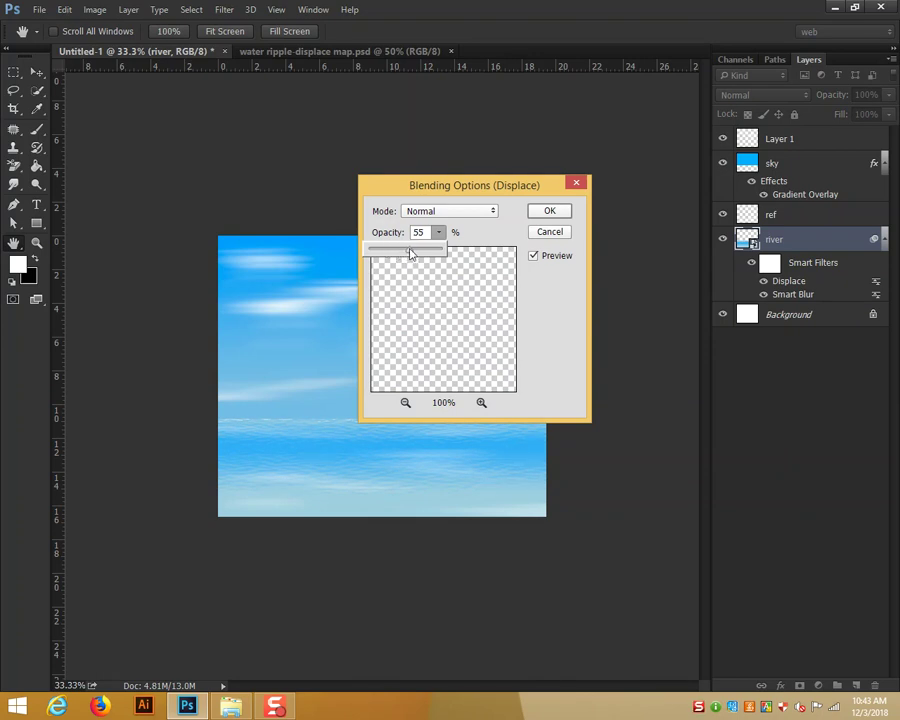
{"action": "left_click", "coordinate": [549, 211]}
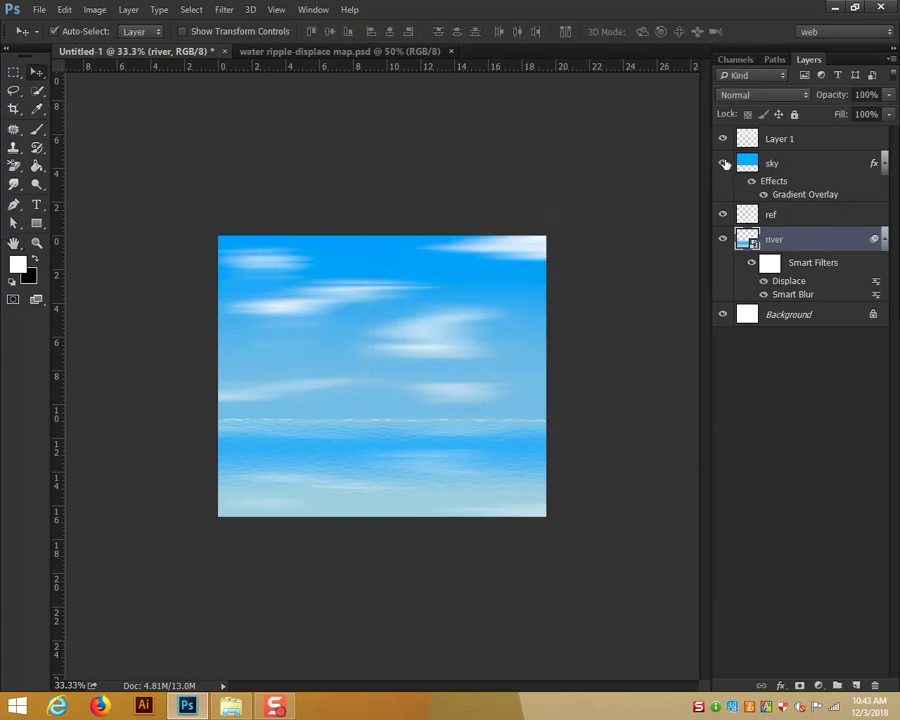
Stretch the sky layer slightly taller, move it beneath the river layer, and enable Auto-Select
{"action": "left_click", "coordinate": [724, 163]}
{"action": "left_click", "coordinate": [724, 163]}
{"action": "left_click", "coordinate": [788, 165]}
{"action": "key", "text": "ctrl+t"}
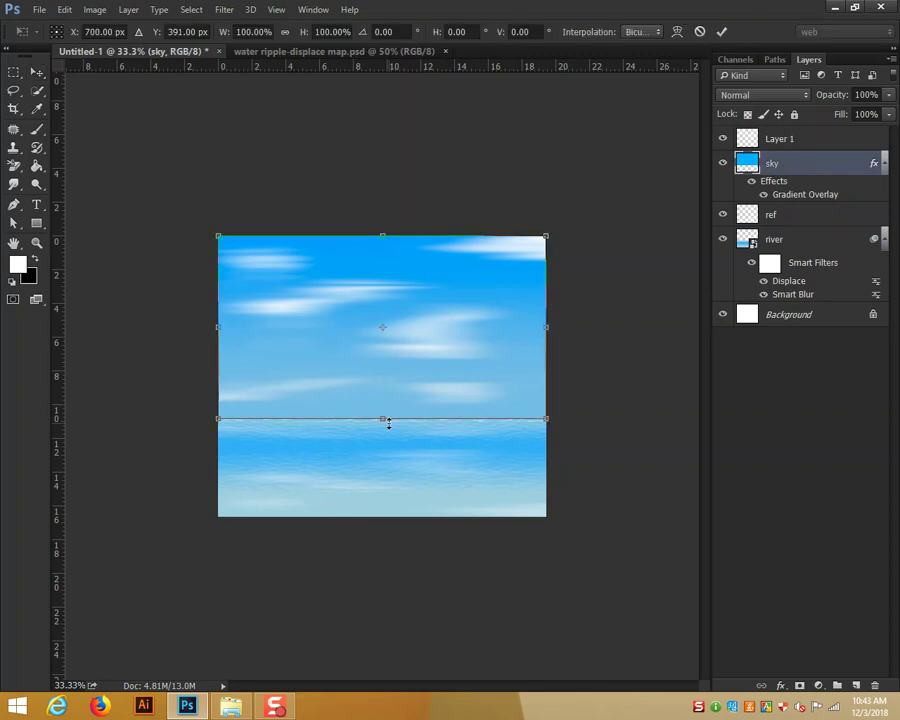
{"action": "left_click_drag", "start_coordinate": [389, 430], "coordinate": [393, 429]}
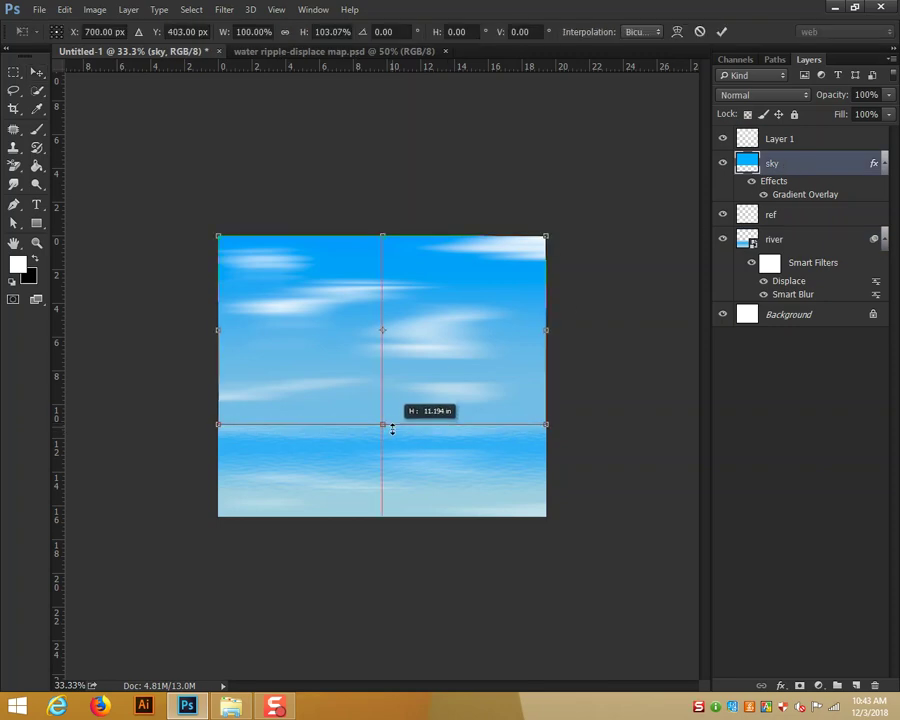
{"action": "key", "text": "Return"}
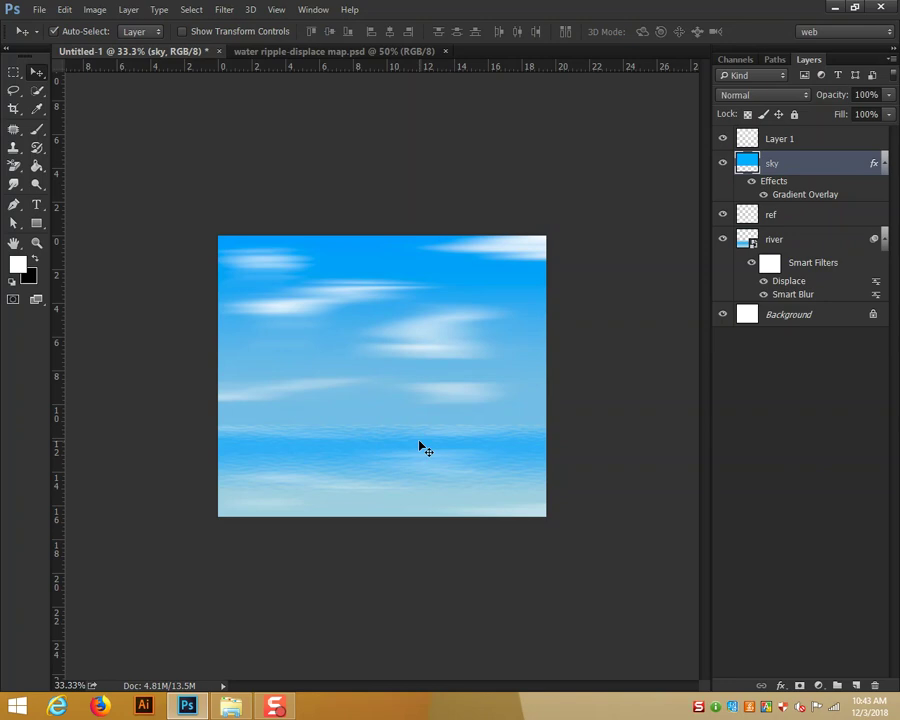
{"action": "left_click_drag", "start_coordinate": [799, 176], "coordinate": [808, 296]}
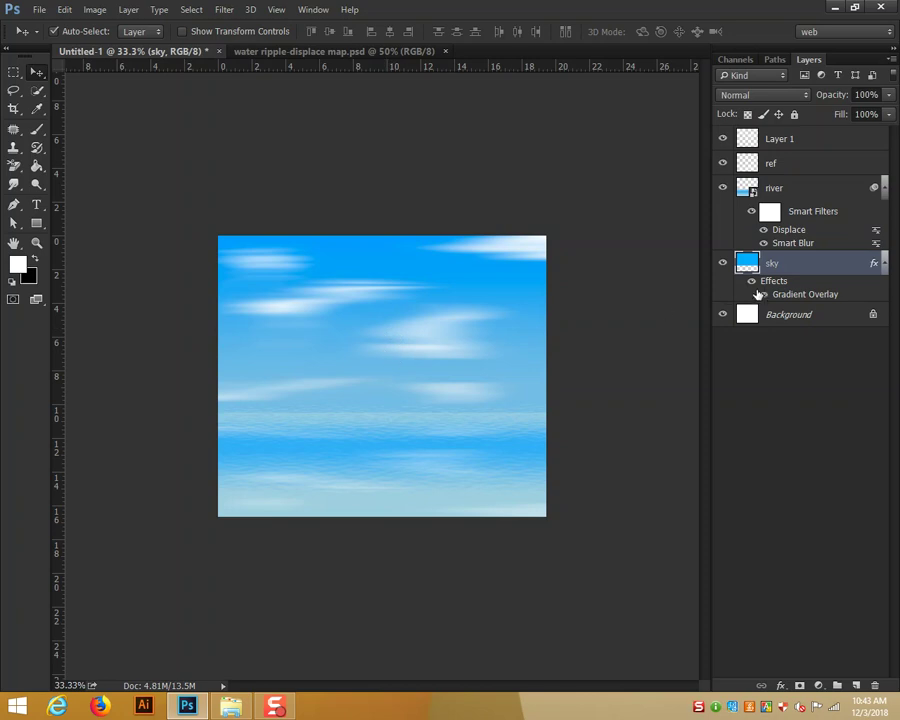
{"action": "key", "text": "ctrl"}
Load the river selection, add Layer 2 above sky, and clip the river layer to it
{"action": "left_click", "coordinate": [748, 190], "text": "ctrl"}
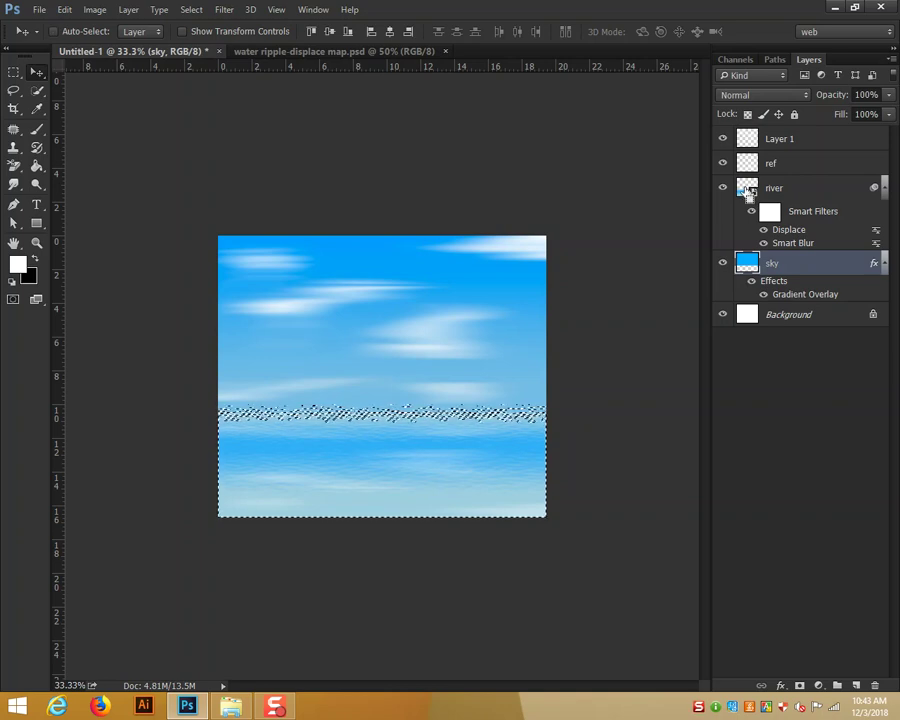
{"action": "key", "text": "ctrl+d"}
{"action": "left_click", "coordinate": [754, 214]}
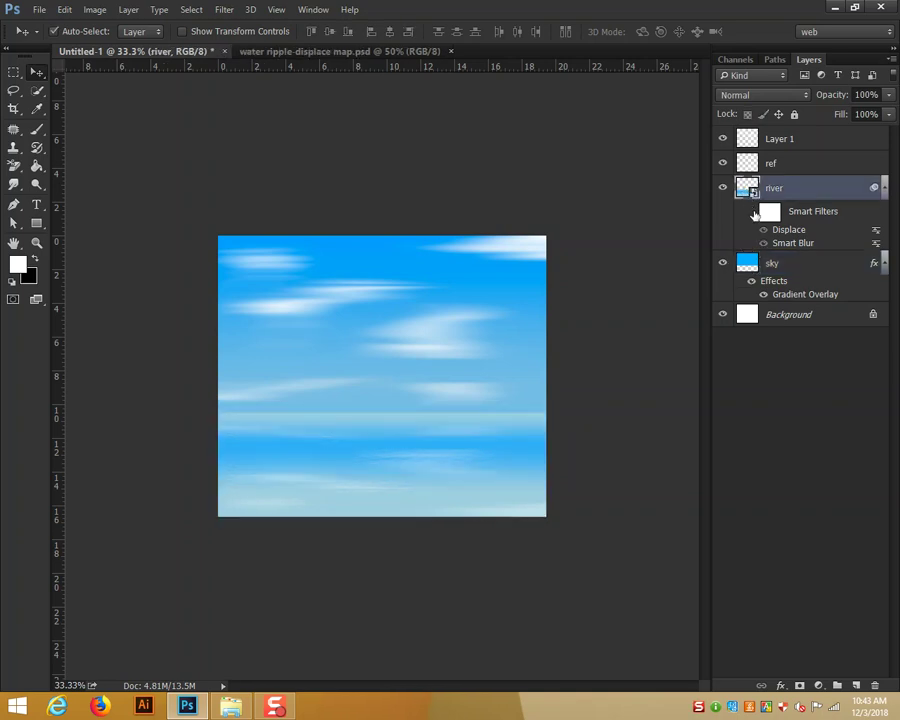
{"action": "left_click", "coordinate": [746, 190], "text": "ctrl"}
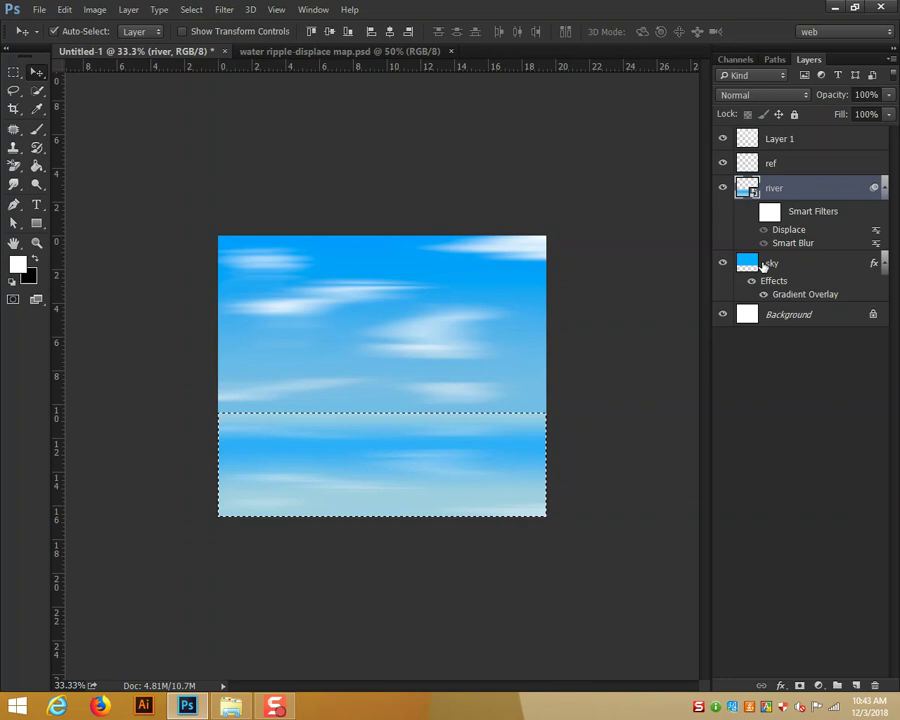
{"action": "left_click", "coordinate": [786, 260]}
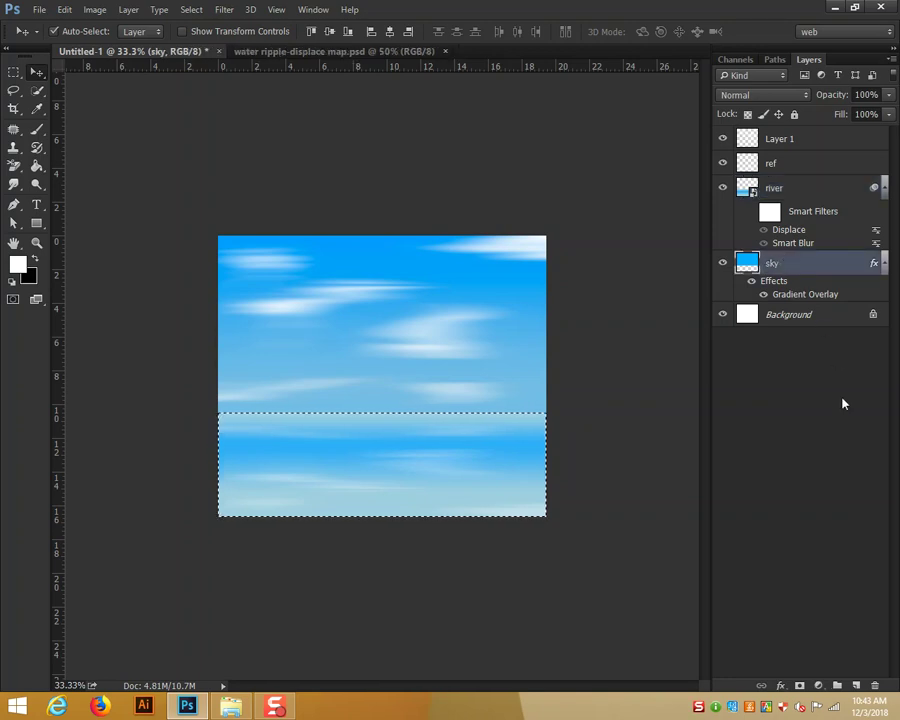
{"action": "left_click", "coordinate": [855, 686]}
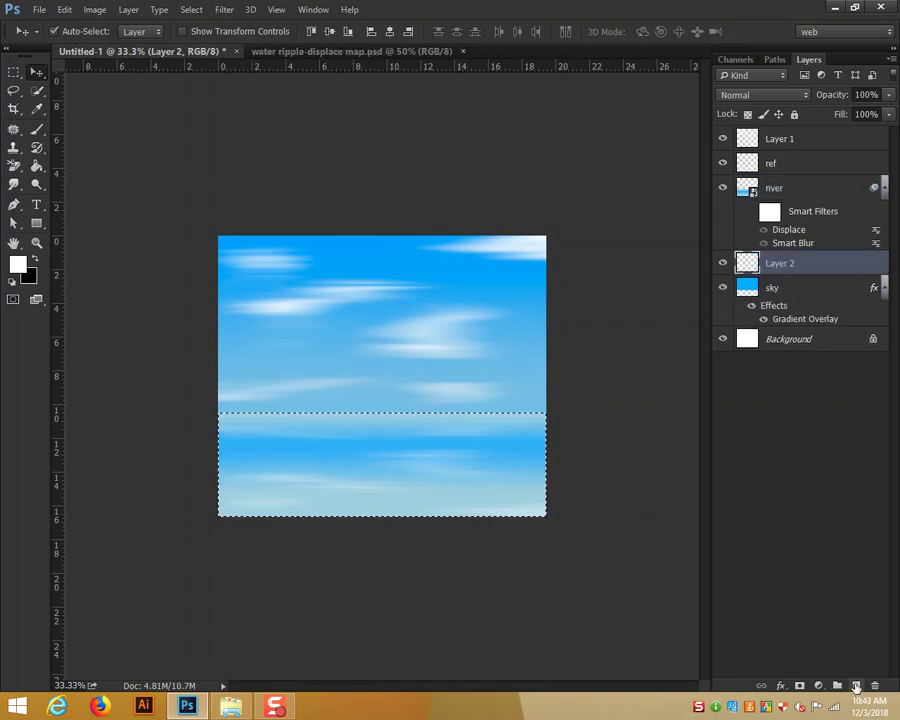
{"action": "key", "text": "ctrl+d"}
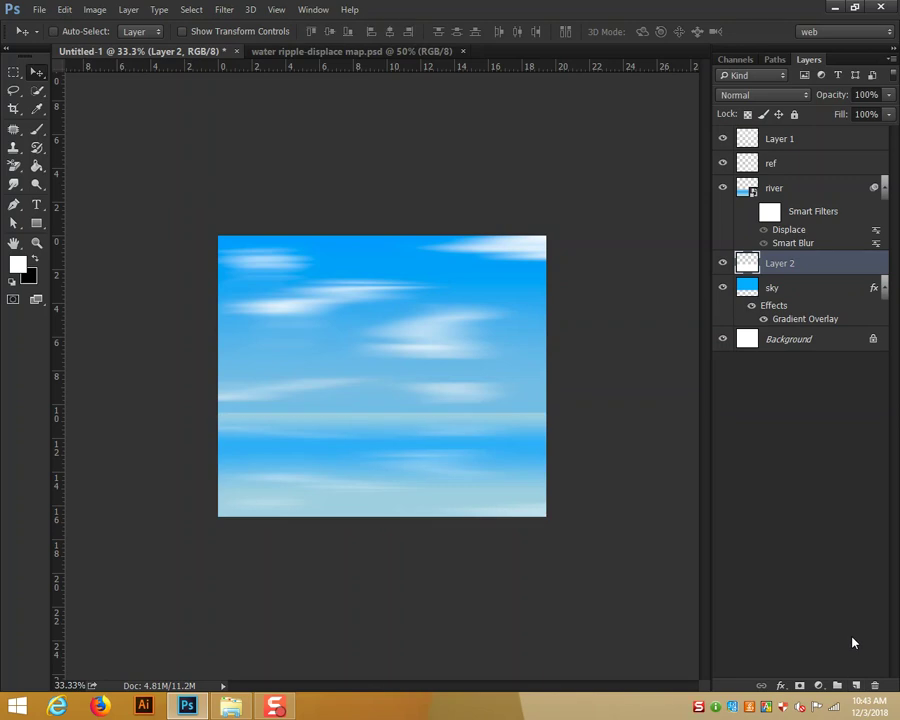
{"action": "left_click_drag", "start_coordinate": [803, 261], "coordinate": [812, 246]}
{"action": "left_click", "coordinate": [812, 246], "text": "alt"}
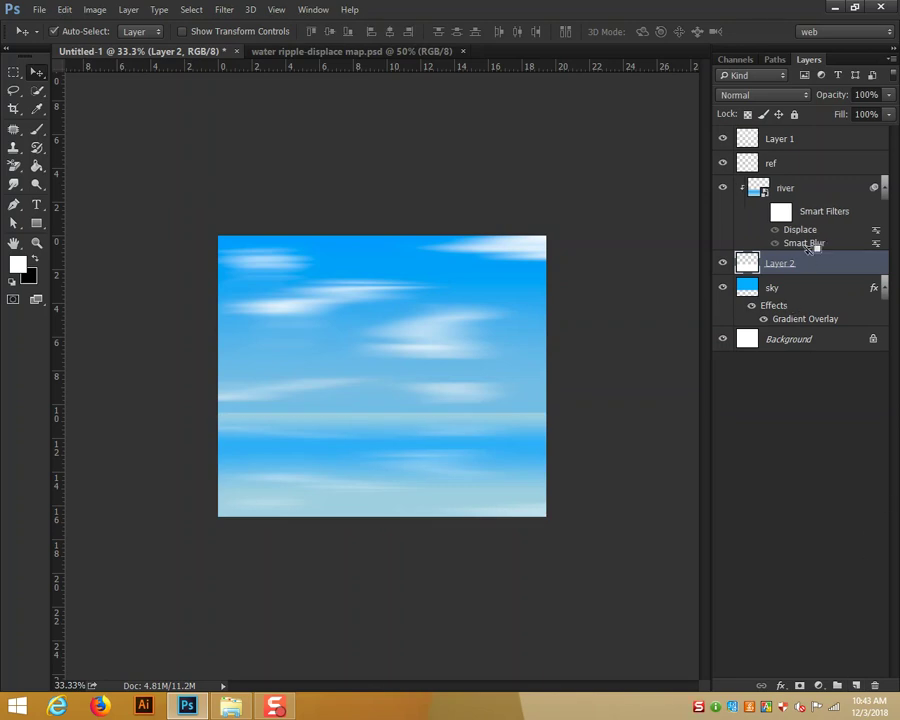
Test lowering Layer 2's fill, release the river clipping, and delete Layer 2
{"action": "left_click", "coordinate": [760, 214]}
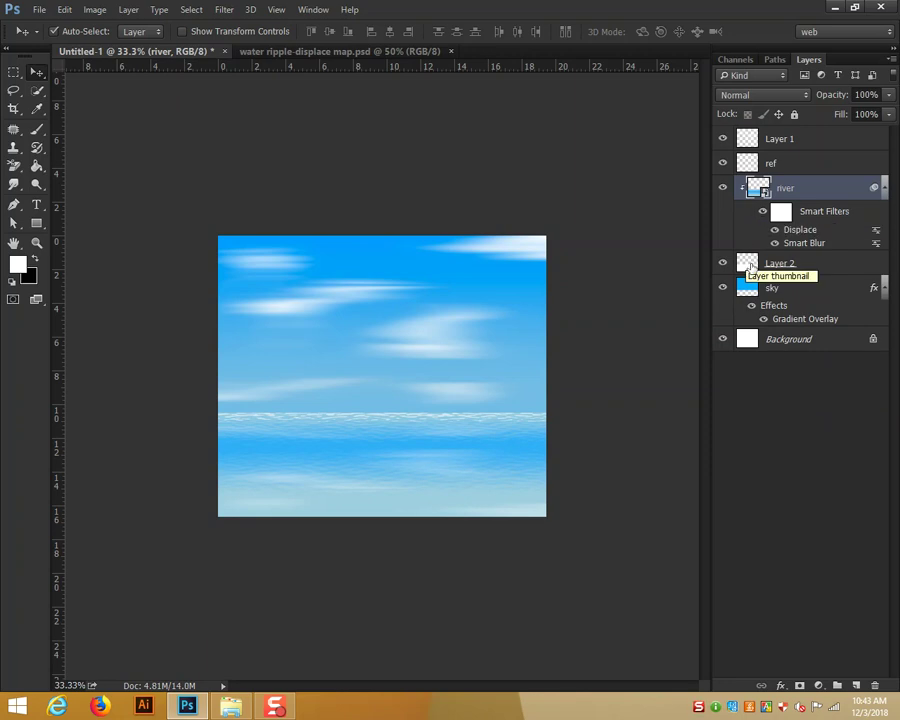
{"action": "left_click", "coordinate": [791, 262]}
{"action": "left_click", "coordinate": [886, 114]}
{"action": "mouse_move", "coordinate": [878, 132]}
{"action": "left_mouse_down"}
{"action": "mouse_move", "coordinate": [800, 134]}
{"action": "mouse_move", "coordinate": [882, 132]}
{"action": "left_mouse_up"}
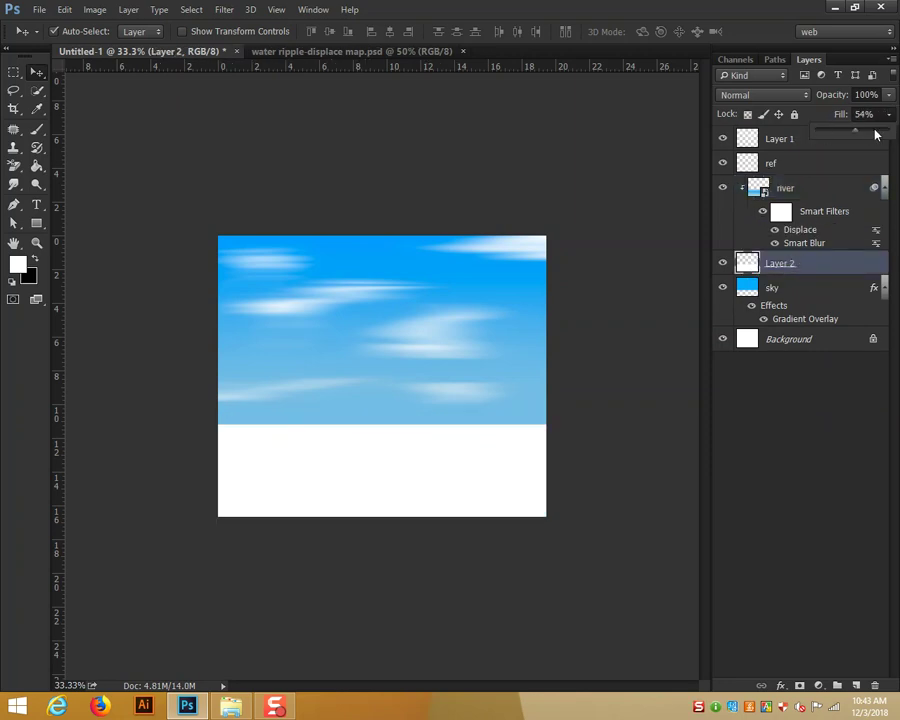
{"action": "left_click", "coordinate": [724, 263]}
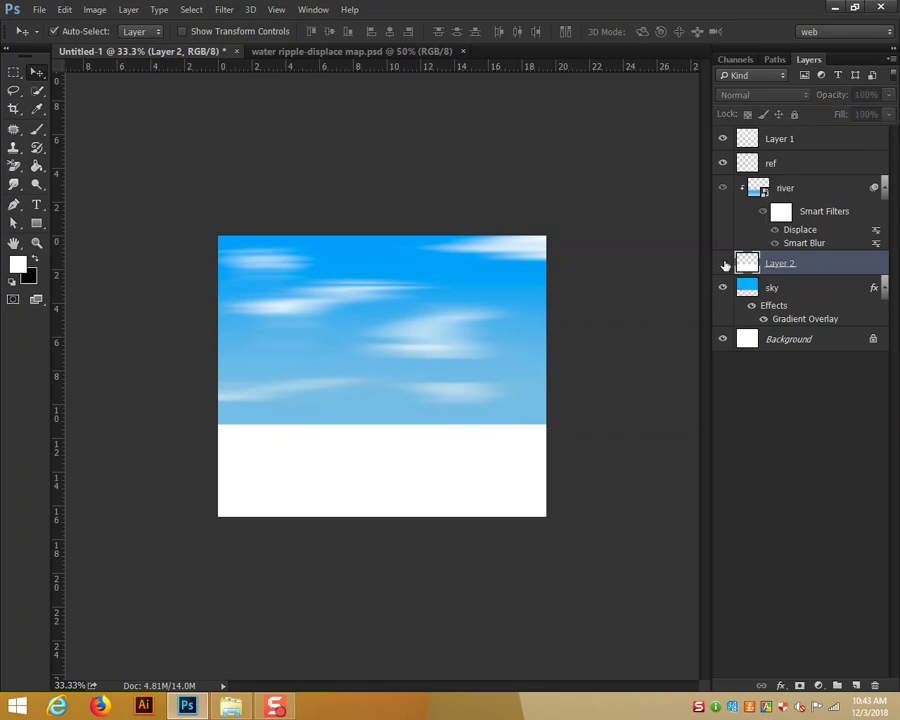
{"action": "left_click", "coordinate": [724, 263]}
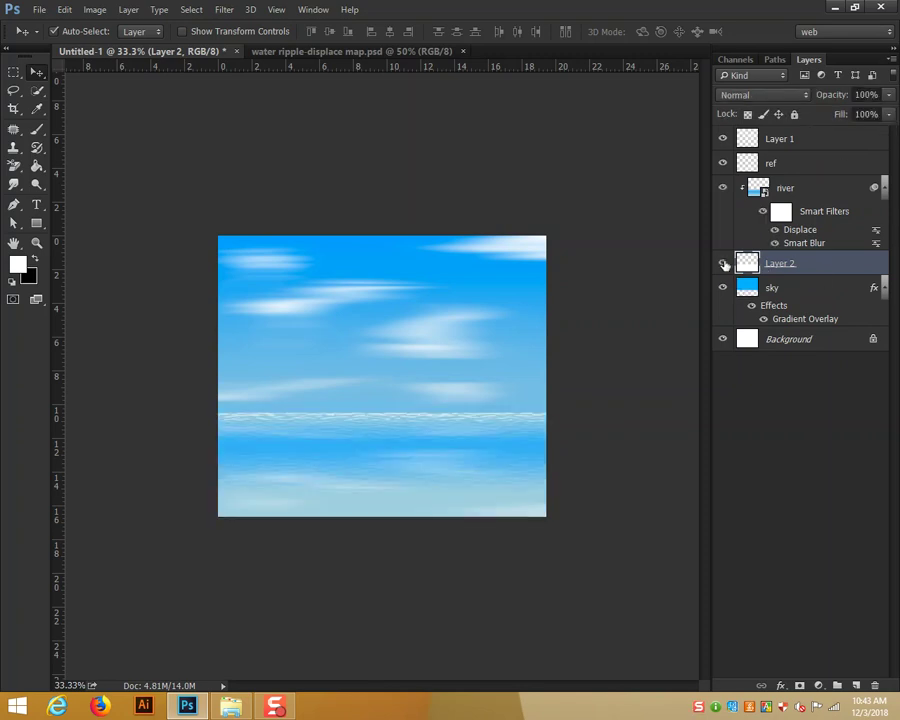
{"action": "left_click", "coordinate": [789, 254], "text": "alt"}
{"action": "left_click", "coordinate": [724, 263]}
{"action": "left_click", "coordinate": [786, 263]}
{"action": "key", "text": "Delete"}
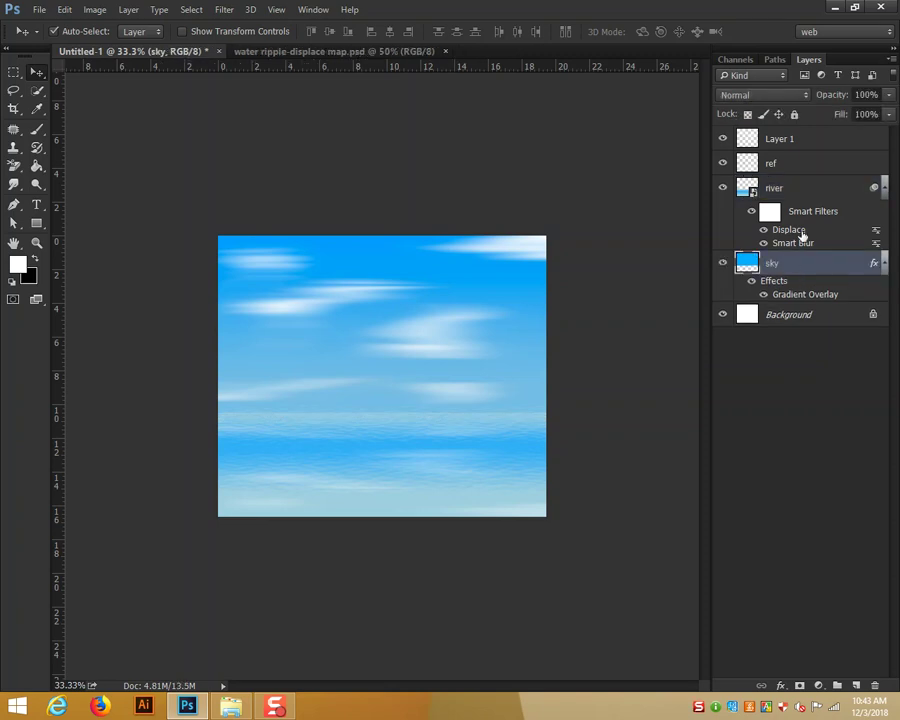
Free-transform the sky layer, stretching it down to the canvas bottom
{"action": "key", "text": "ctrl+t"}
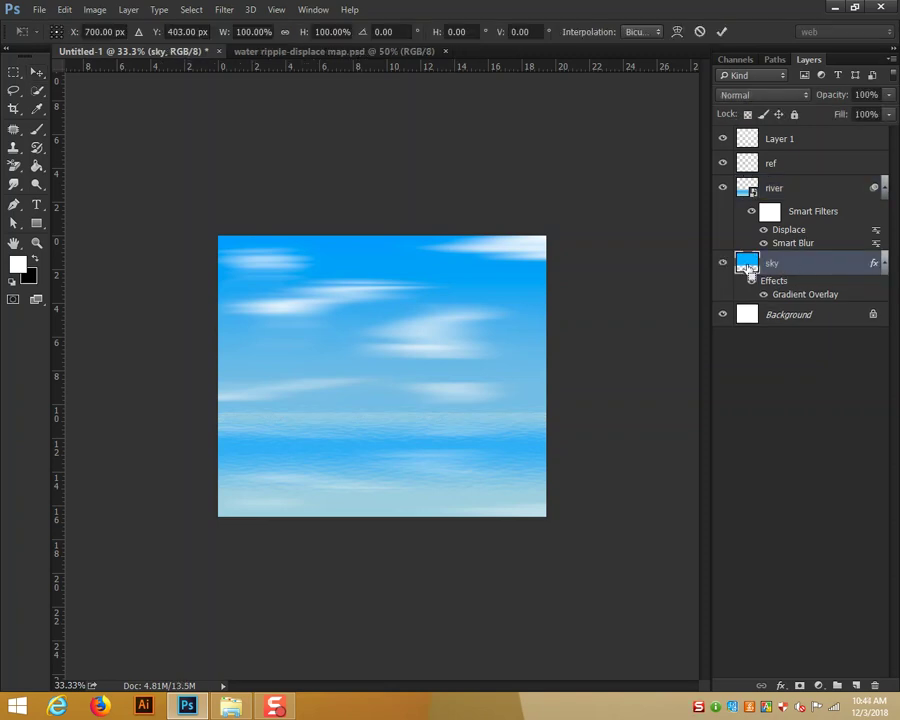
{"action": "left_click_drag", "start_coordinate": [385, 426], "coordinate": [378, 519]}
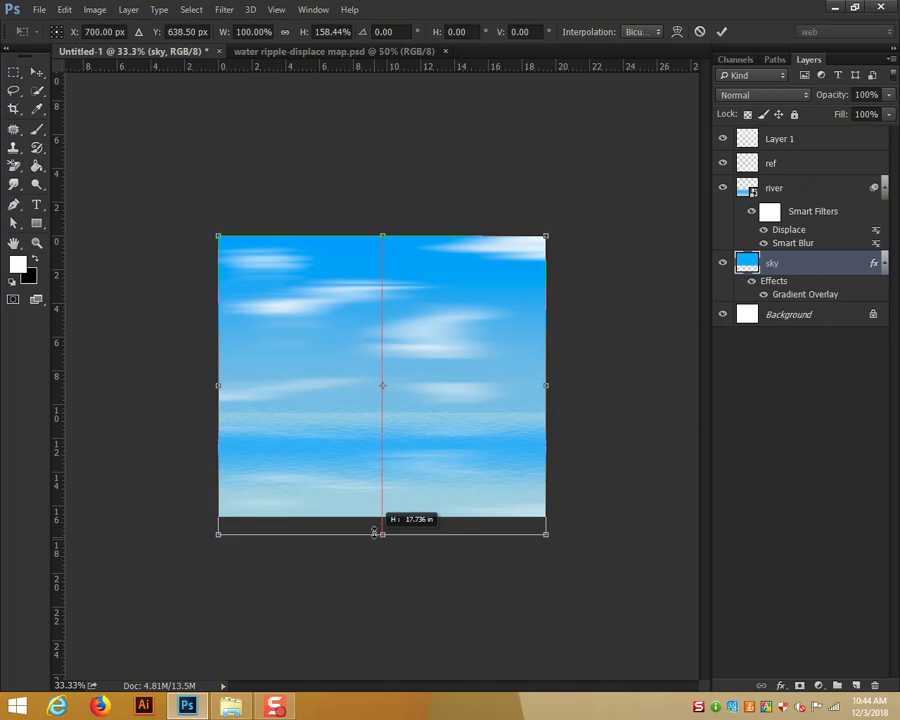
{"action": "key", "text": "Return"}
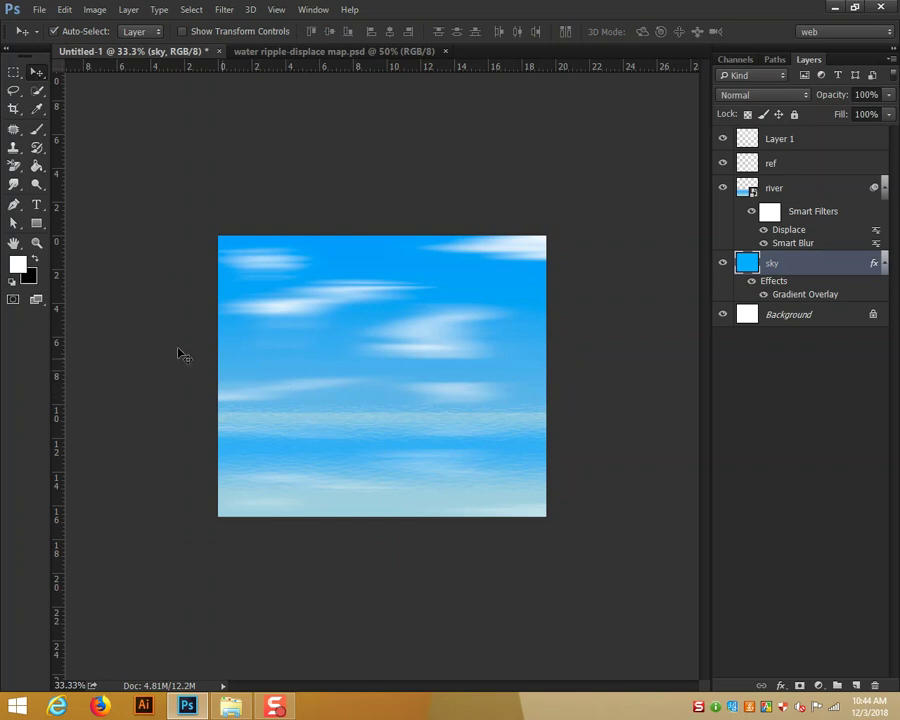
{"action": "left_click", "coordinate": [37, 129]}
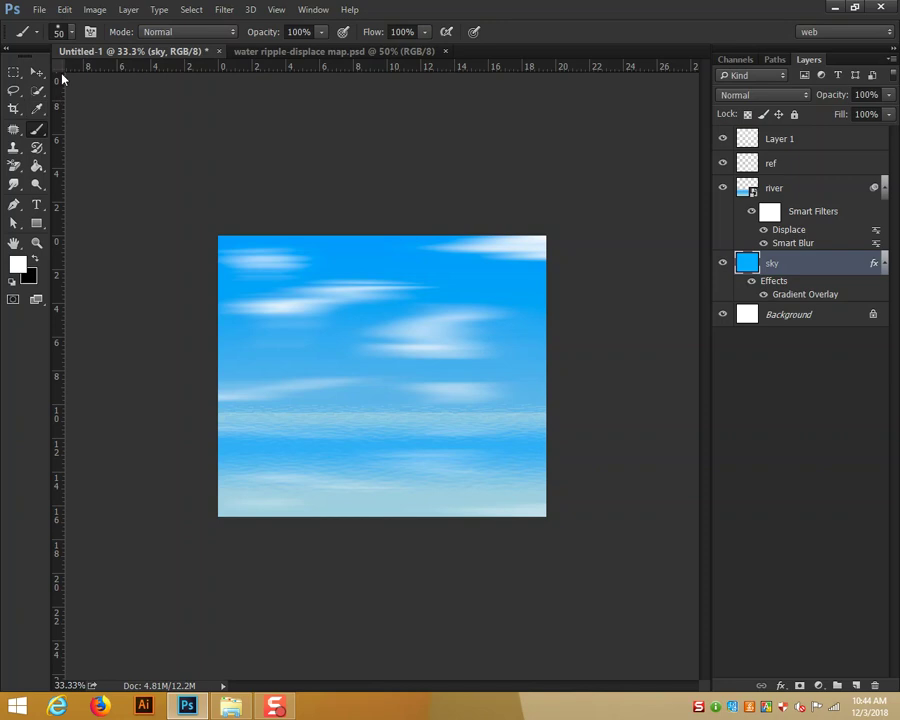
Open the Brush panel and choose the 134 px Grass brush tip
{"action": "left_click", "coordinate": [71, 32]}
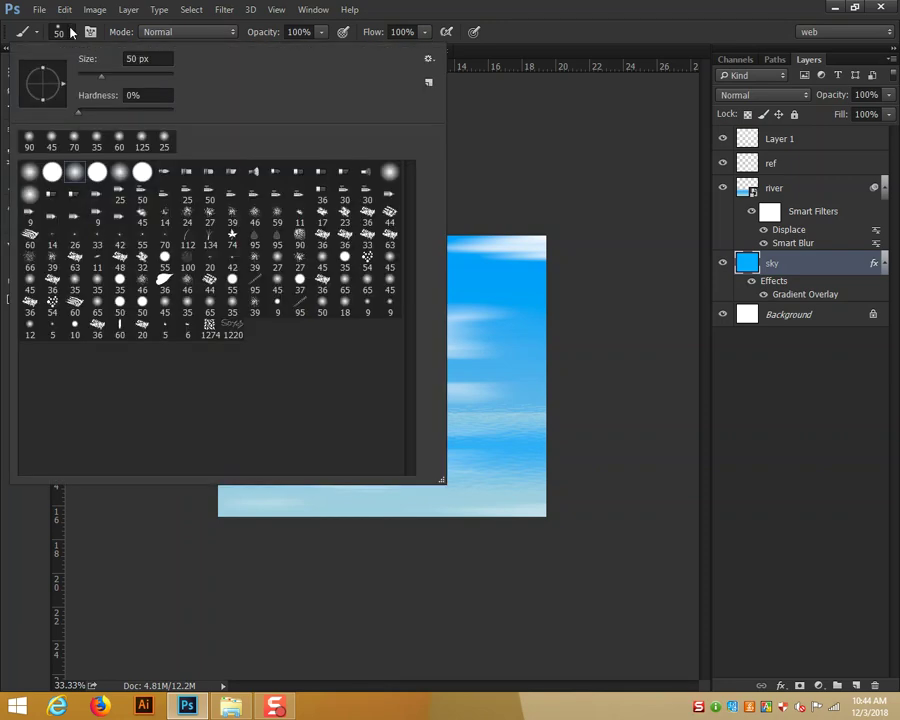
{"action": "left_click", "coordinate": [313, 9]}
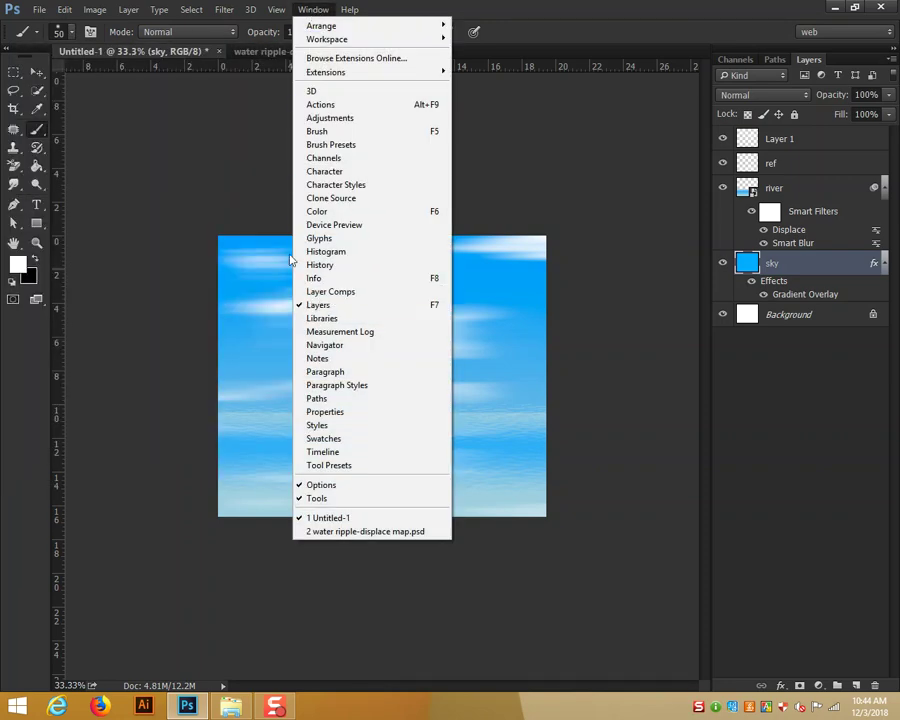
{"action": "left_click", "coordinate": [338, 131]}
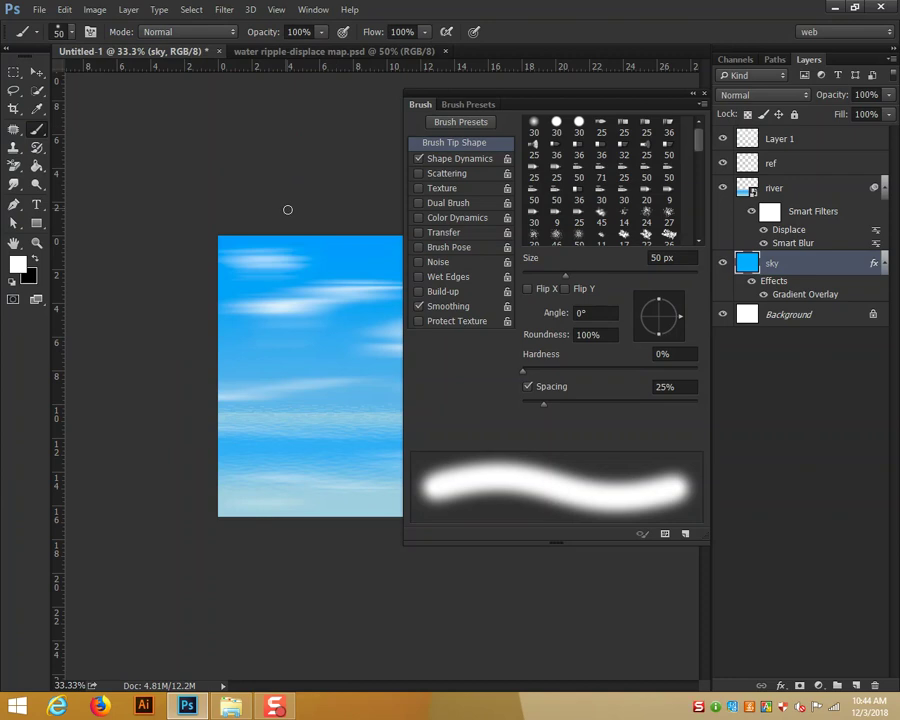
{"action": "mouse_move", "coordinate": [700, 138]}
{"action": "left_mouse_down"}
{"action": "mouse_move", "coordinate": [699, 176]}
{"action": "mouse_move", "coordinate": [680, 204]}
{"action": "left_mouse_up"}
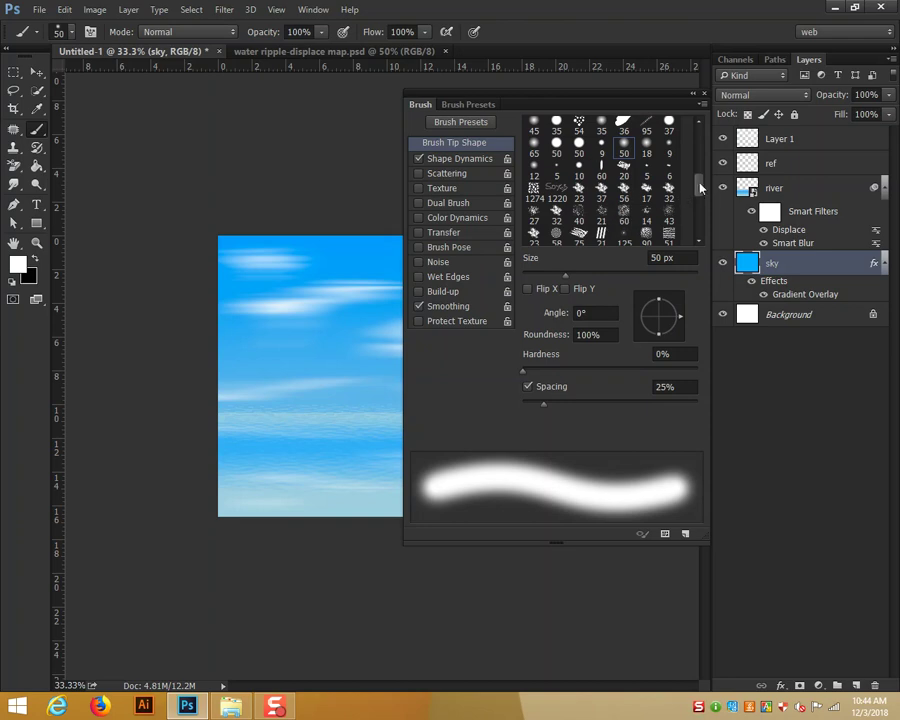
{"action": "left_click_drag", "start_coordinate": [699, 189], "coordinate": [699, 201]}
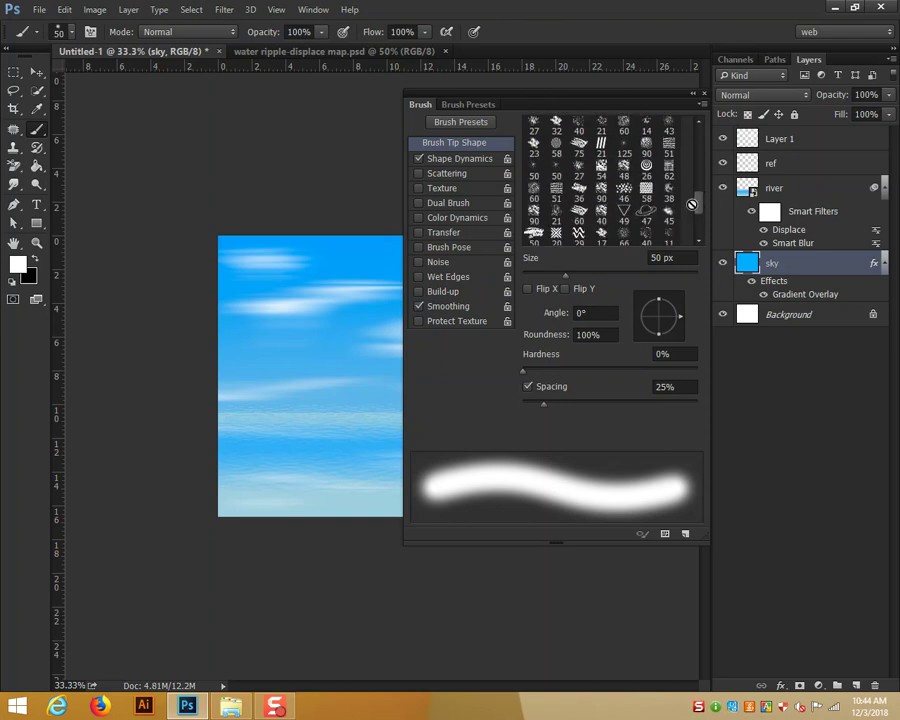
{"action": "mouse_move", "coordinate": [698, 196]}
{"action": "left_mouse_down"}
{"action": "mouse_move", "coordinate": [702, 228]}
{"action": "mouse_move", "coordinate": [708, 162]}
{"action": "left_mouse_up"}
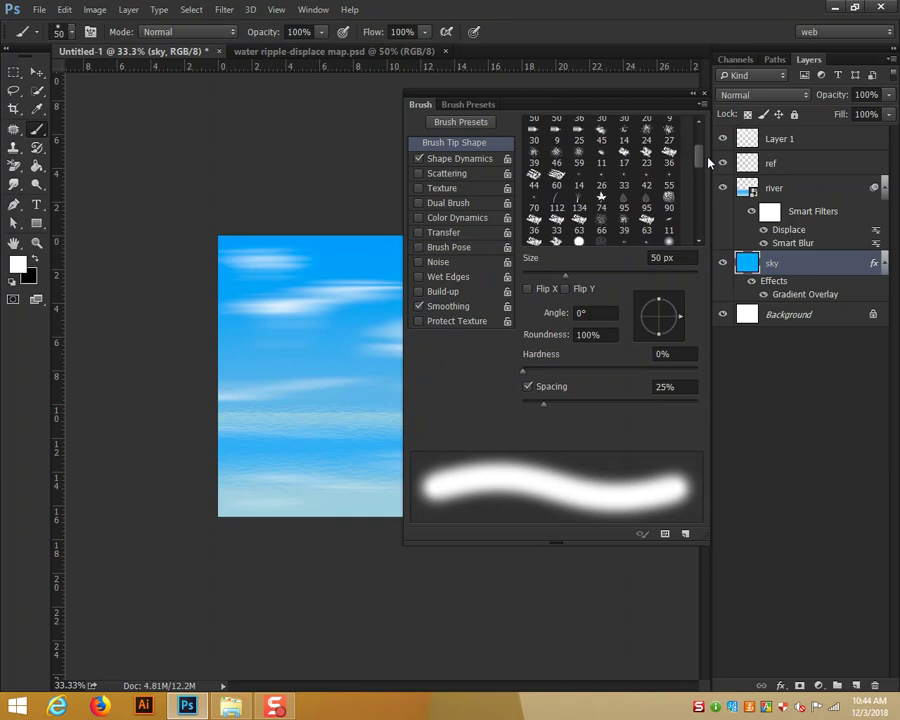
{"action": "left_click", "coordinate": [579, 211]}
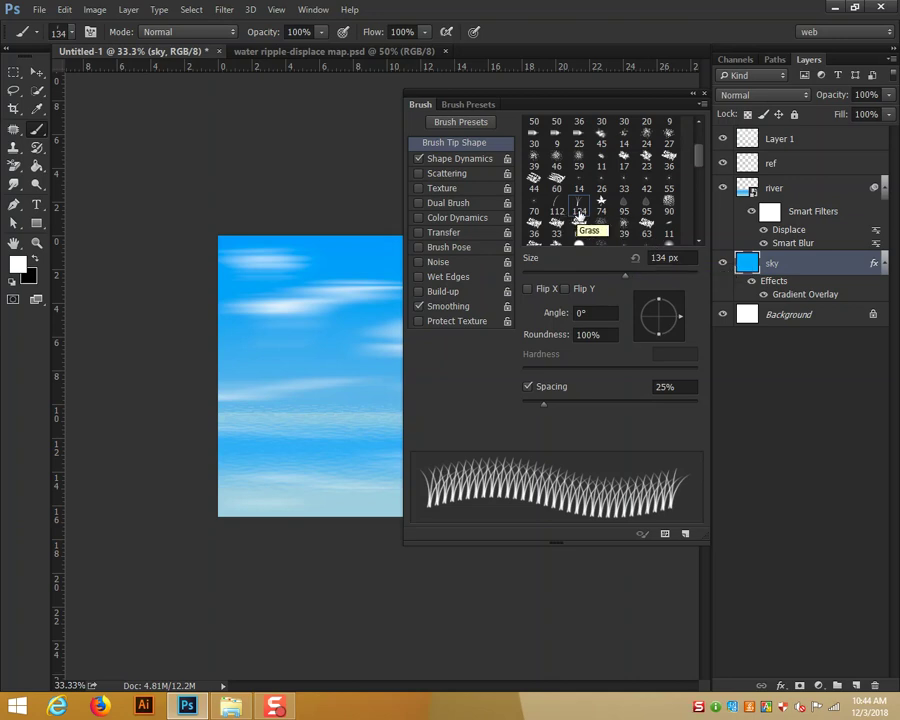
{"action": "left_click", "coordinate": [472, 108]}
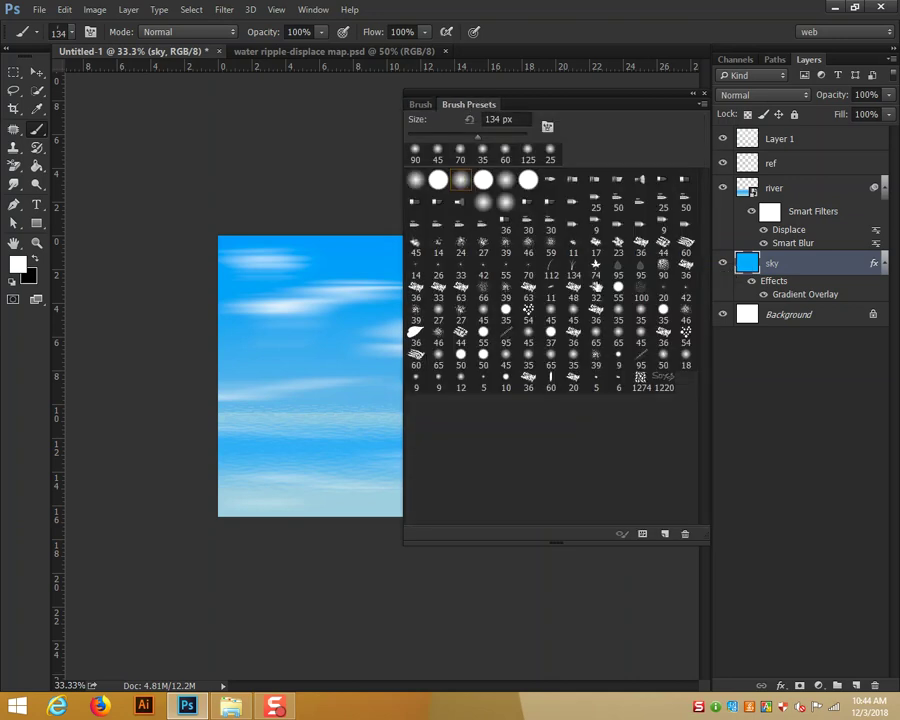
Set Shape Dynamics to Minimum Diameter 10% and Angle Jitter 8%
{"action": "left_click", "coordinate": [421, 108]}
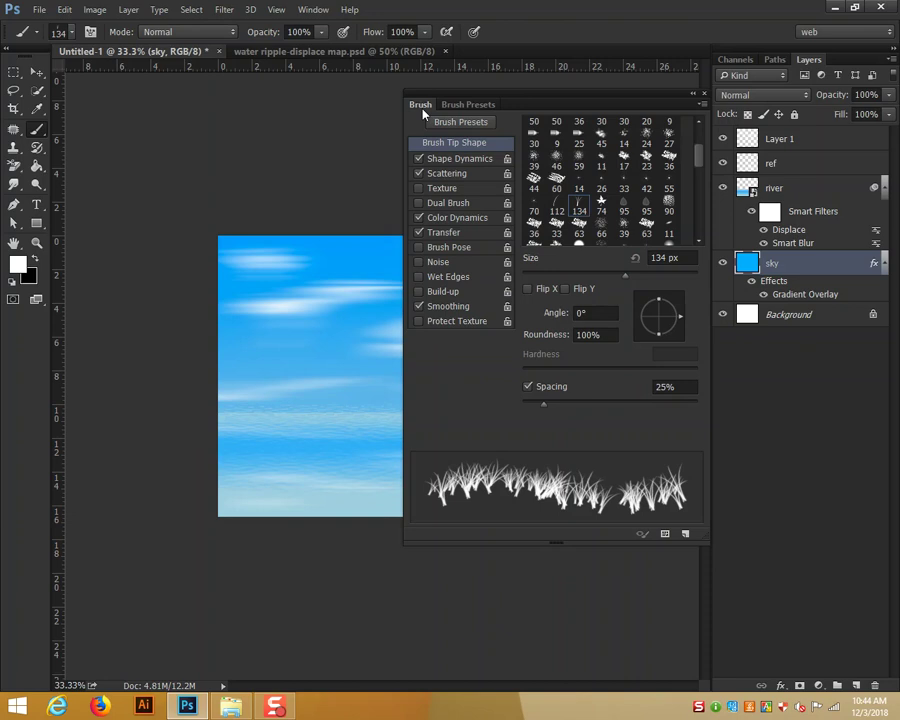
{"action": "left_click", "coordinate": [446, 160]}
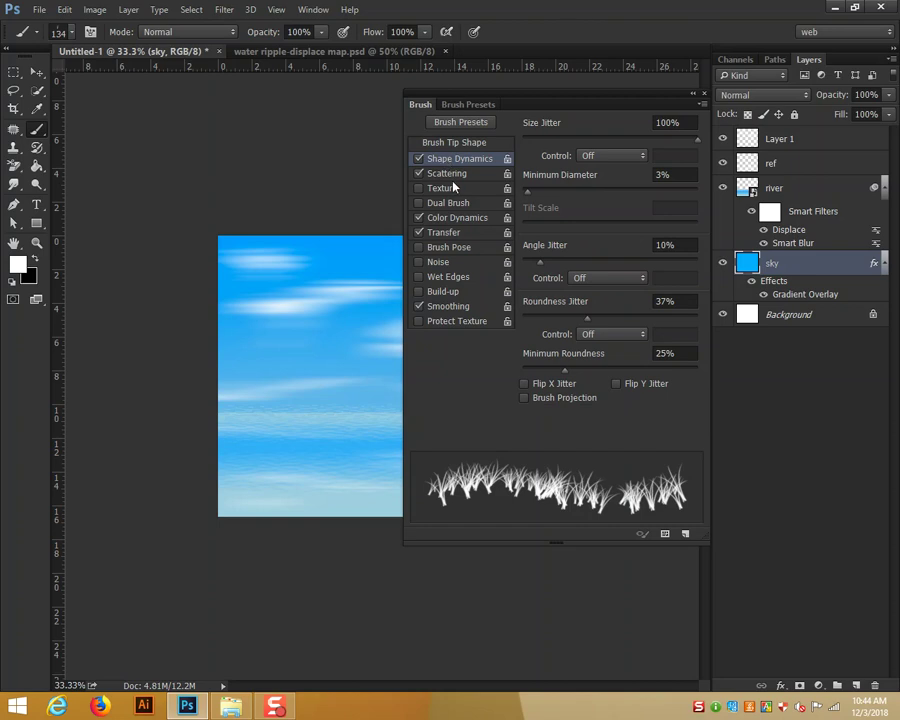
{"action": "mouse_move", "coordinate": [529, 195]}
{"action": "left_mouse_down"}
{"action": "mouse_move", "coordinate": [566, 188]}
{"action": "mouse_move", "coordinate": [541, 191]}
{"action": "left_mouse_up"}
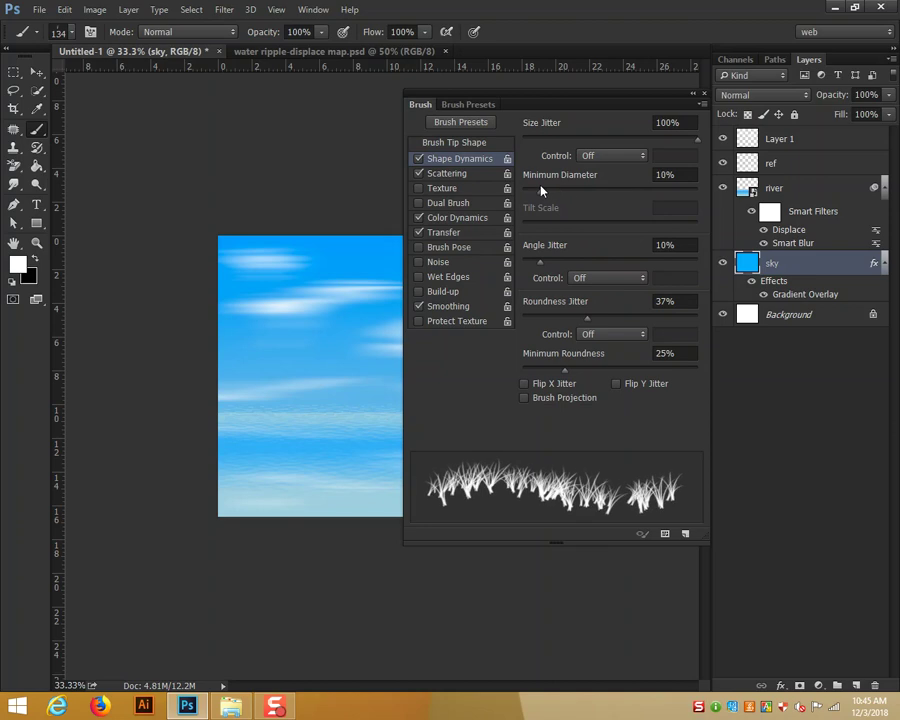
{"action": "mouse_move", "coordinate": [542, 265]}
{"action": "left_mouse_down"}
{"action": "mouse_move", "coordinate": [552, 261]}
{"action": "mouse_move", "coordinate": [525, 262]}
{"action": "mouse_move", "coordinate": [538, 260]}
{"action": "left_mouse_up"}
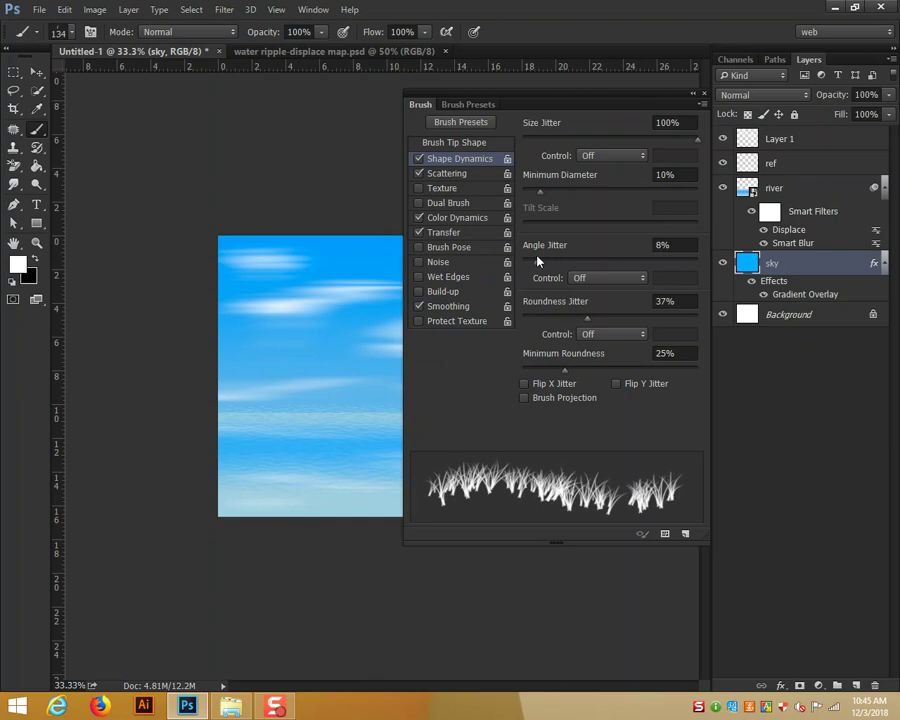
Set Scattering to 0% and open the Color Dynamics settings
{"action": "left_click", "coordinate": [460, 175]}
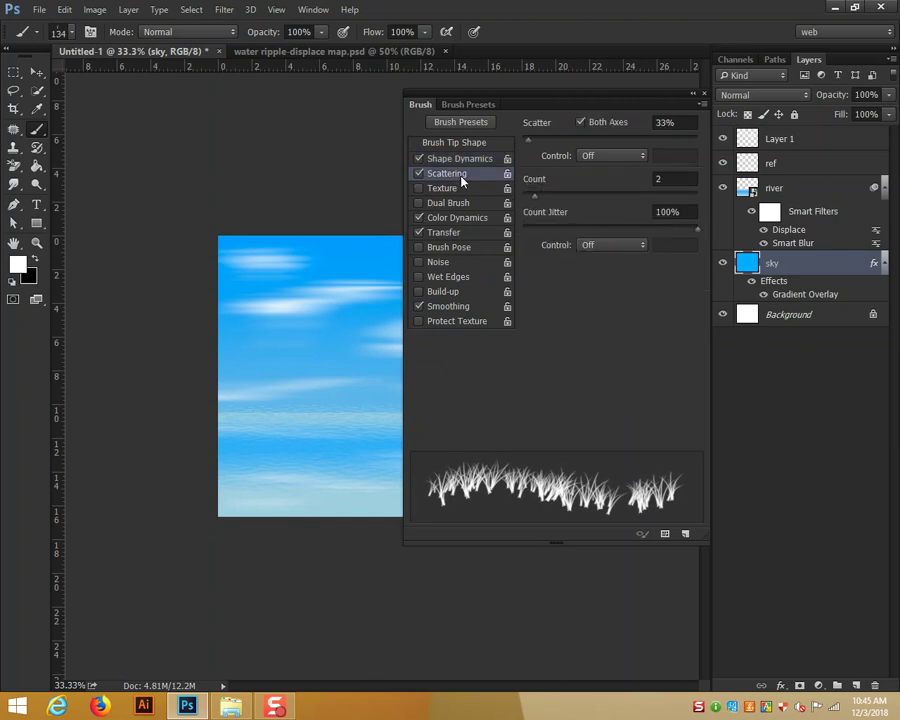
{"action": "mouse_move", "coordinate": [528, 141]}
{"action": "left_mouse_down"}
{"action": "mouse_move", "coordinate": [542, 141]}
{"action": "mouse_move", "coordinate": [520, 145]}
{"action": "left_mouse_up"}
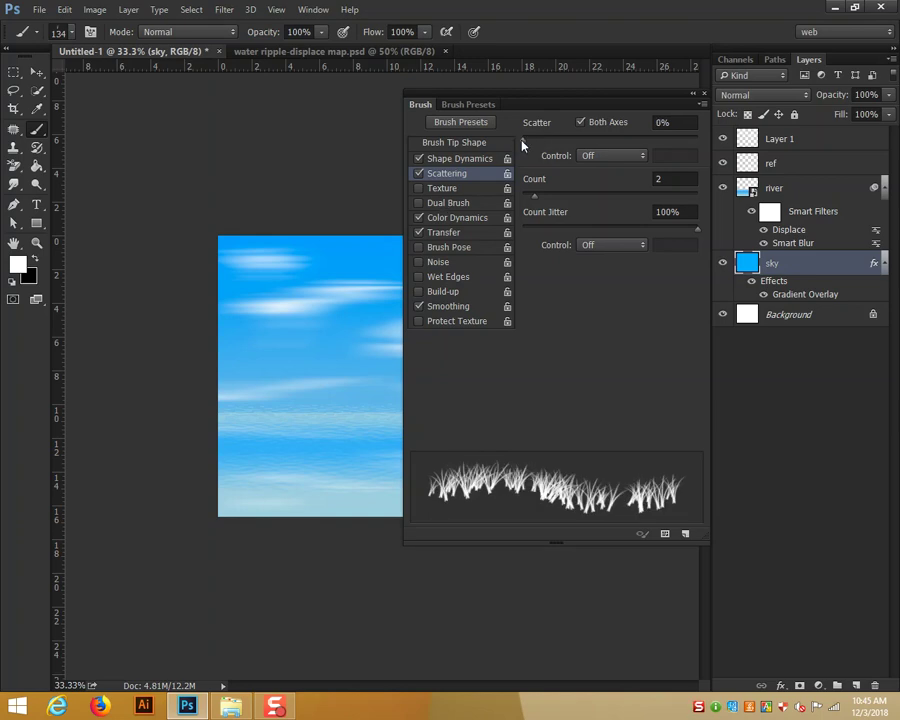
{"action": "left_click", "coordinate": [449, 218]}
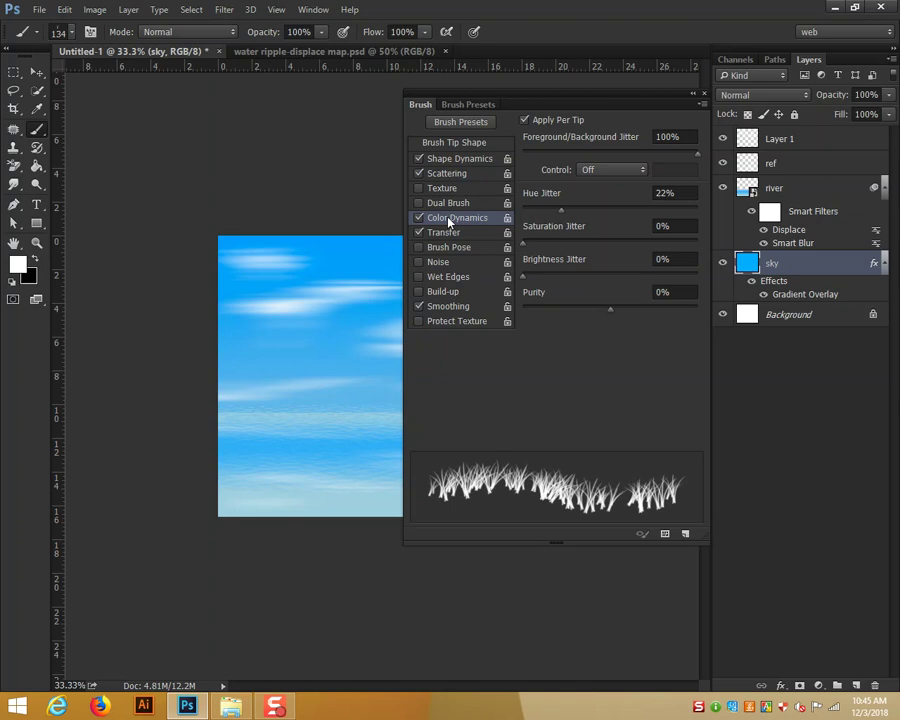
{"action": "left_click", "coordinate": [17, 263]}
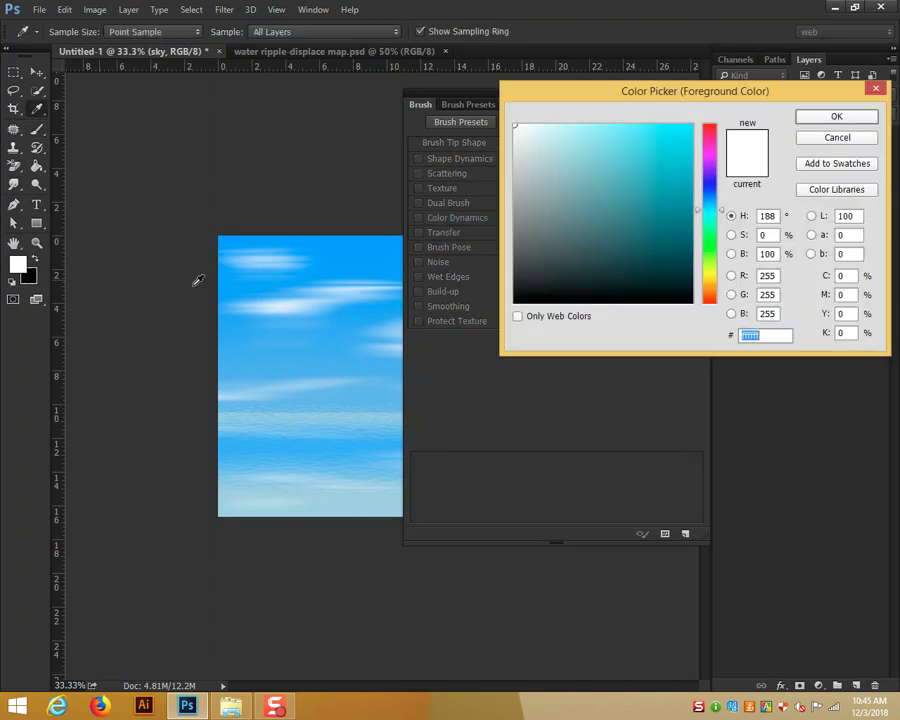
Set the foreground colour to dark green #215806
{"action": "scroll", "coordinate": [676, 212], "scroll_direction": "down", "scroll_amount": 5}
{"action": "left_click", "coordinate": [680, 241]}
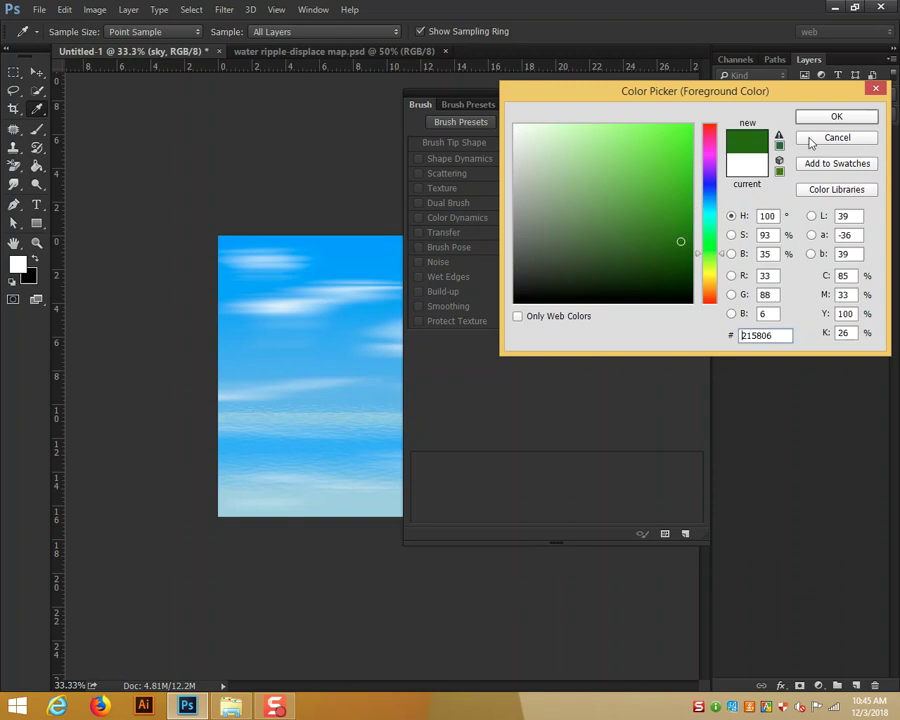
{"action": "left_click", "coordinate": [836, 116]}
Set the background colour to light green #80b937
{"action": "left_click", "coordinate": [27, 280]}
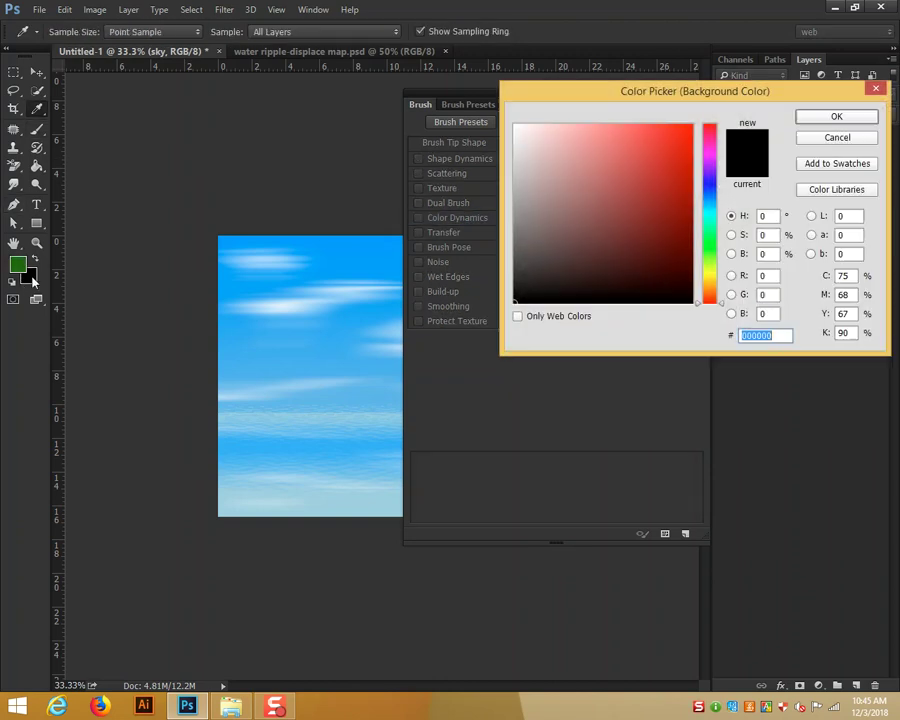
{"action": "left_click_drag", "start_coordinate": [712, 268], "coordinate": [712, 260]}
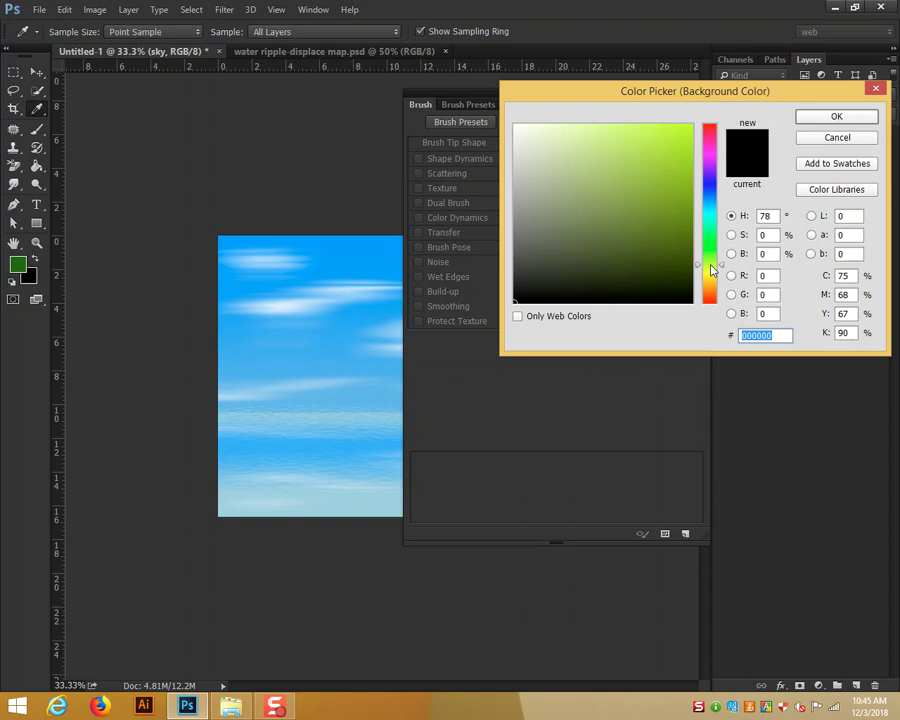
{"action": "left_click", "coordinate": [639, 173]}
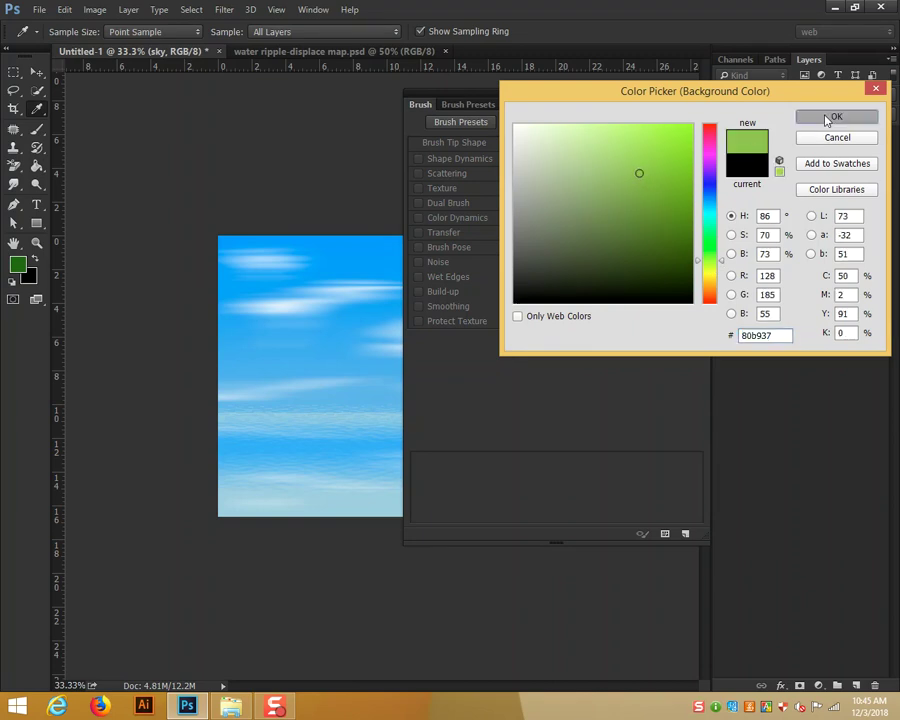
{"action": "left_click", "coordinate": [808, 116]}
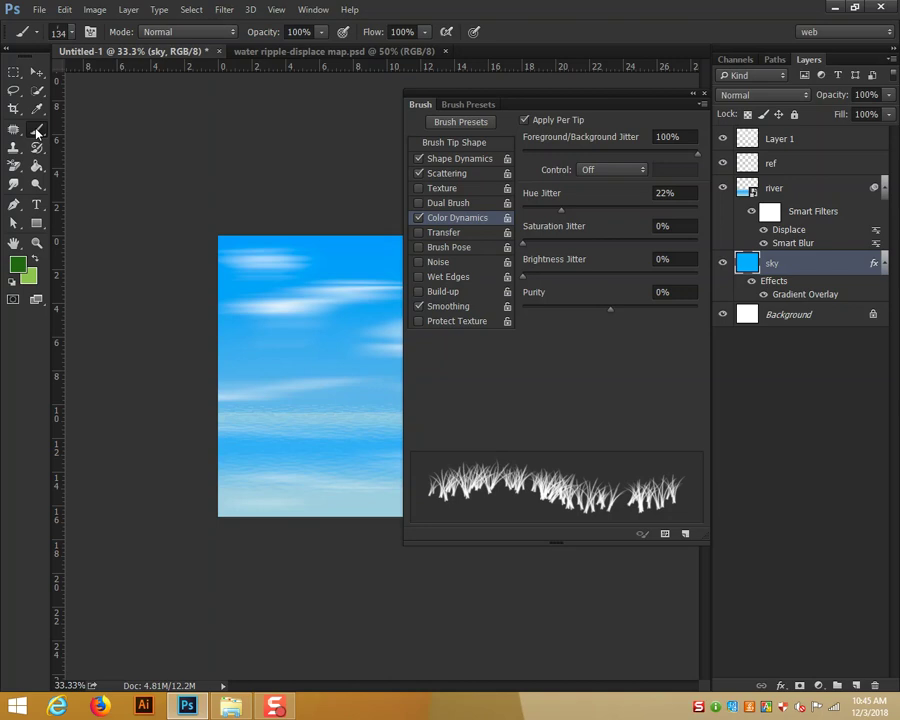
Collapse the Brush panel, switch to the Brush tool and reduce the Grass brush to 34 px
{"action": "left_click", "coordinate": [695, 94]}
{"action": "left_click", "coordinate": [36, 72]}
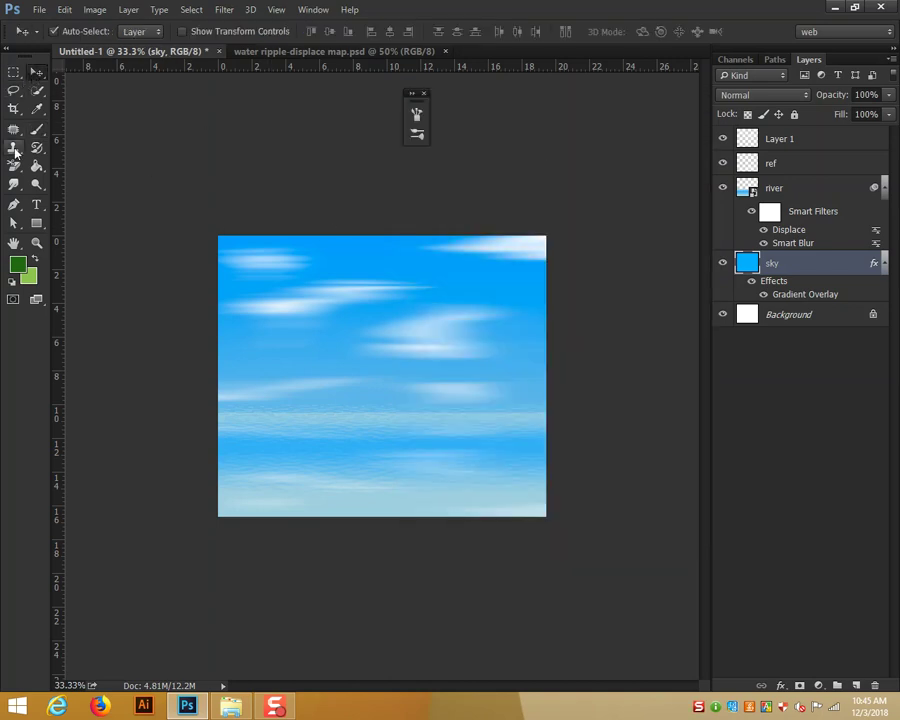
{"action": "left_click", "coordinate": [37, 128]}
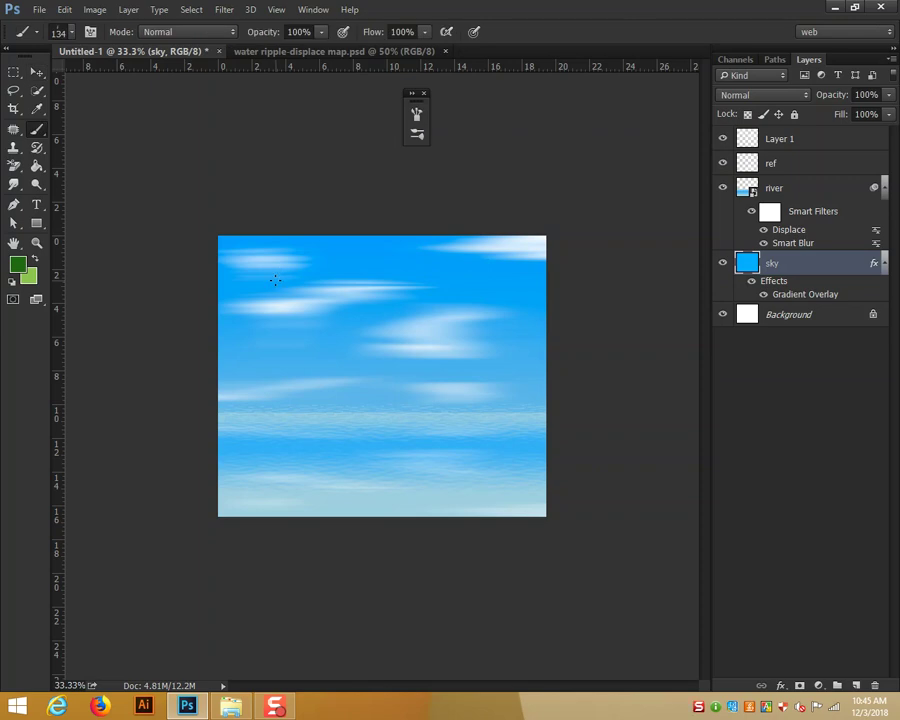
{"action": "left_click", "coordinate": [72, 35]}
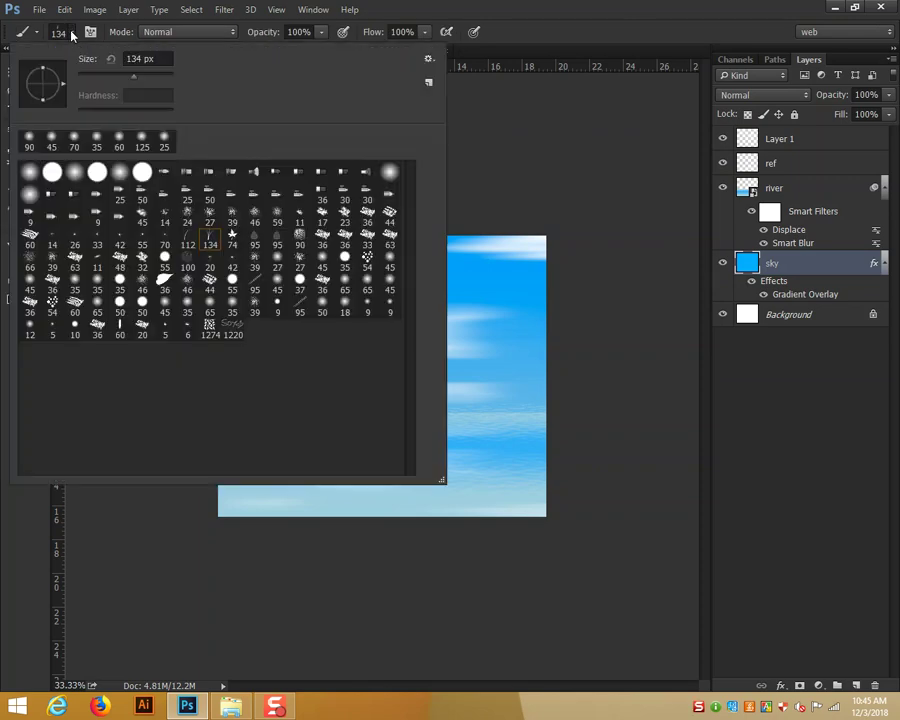
{"action": "left_click", "coordinate": [105, 79]}
{"action": "type", "text": "34"}
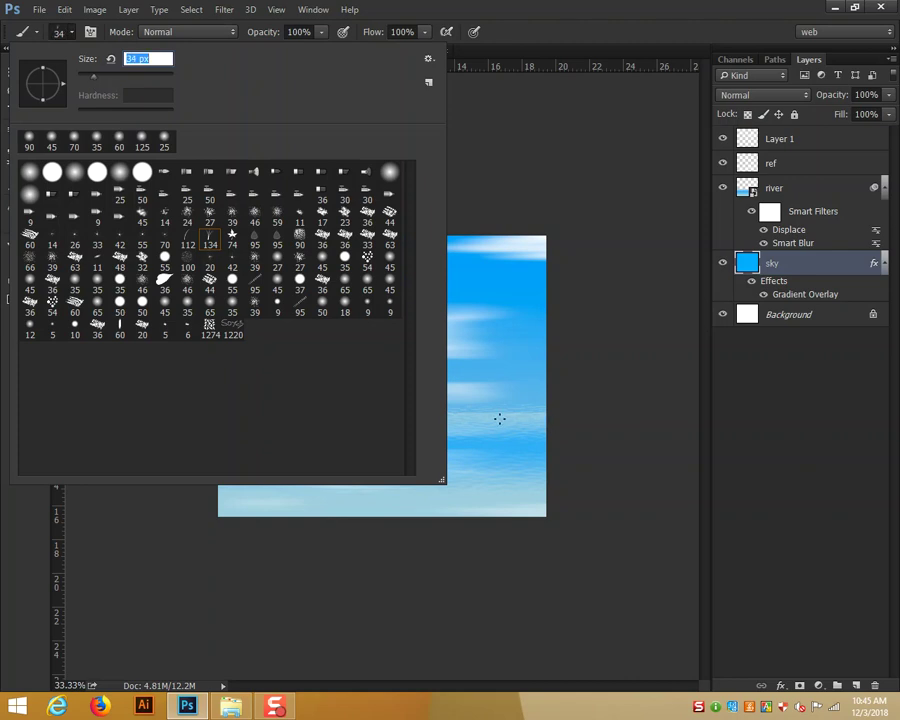
Add a new empty Layer 2 directly above the river layer
{"action": "left_click", "coordinate": [797, 188]}
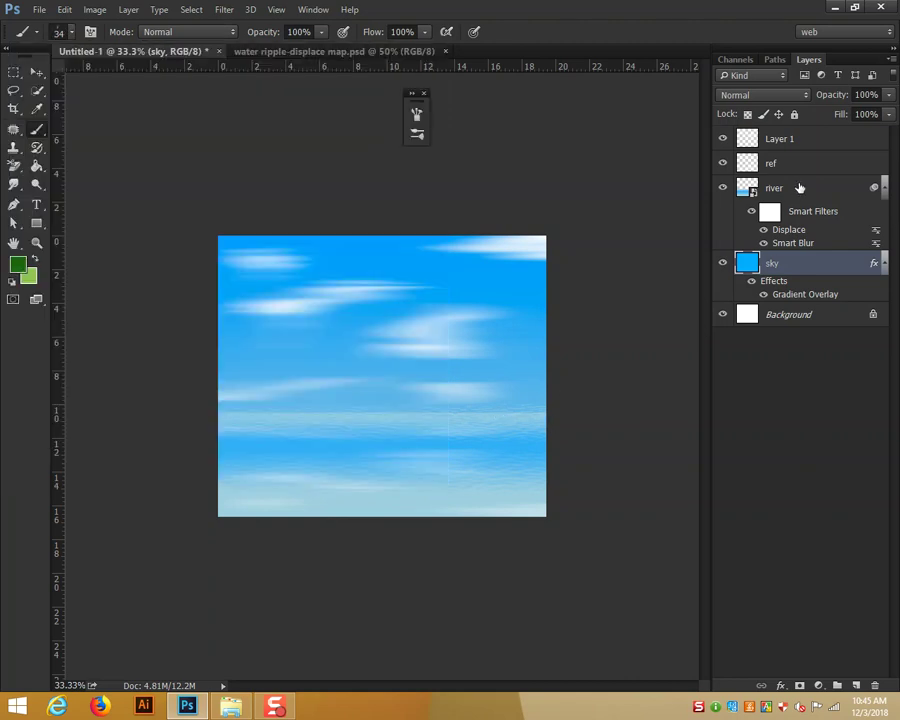
{"action": "left_click", "coordinate": [797, 192]}
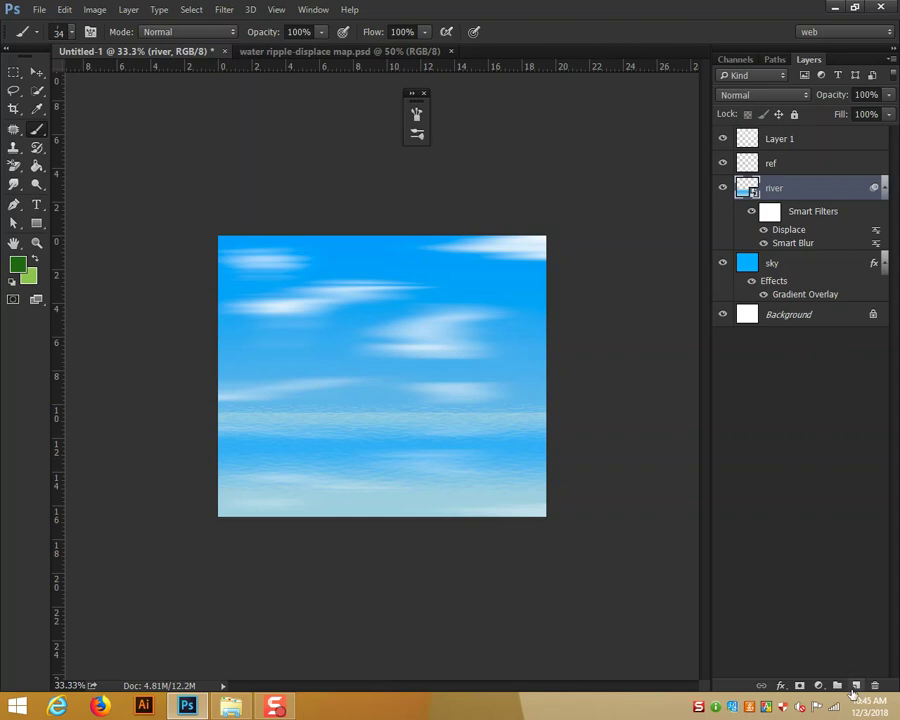
{"action": "left_click", "coordinate": [853, 687]}
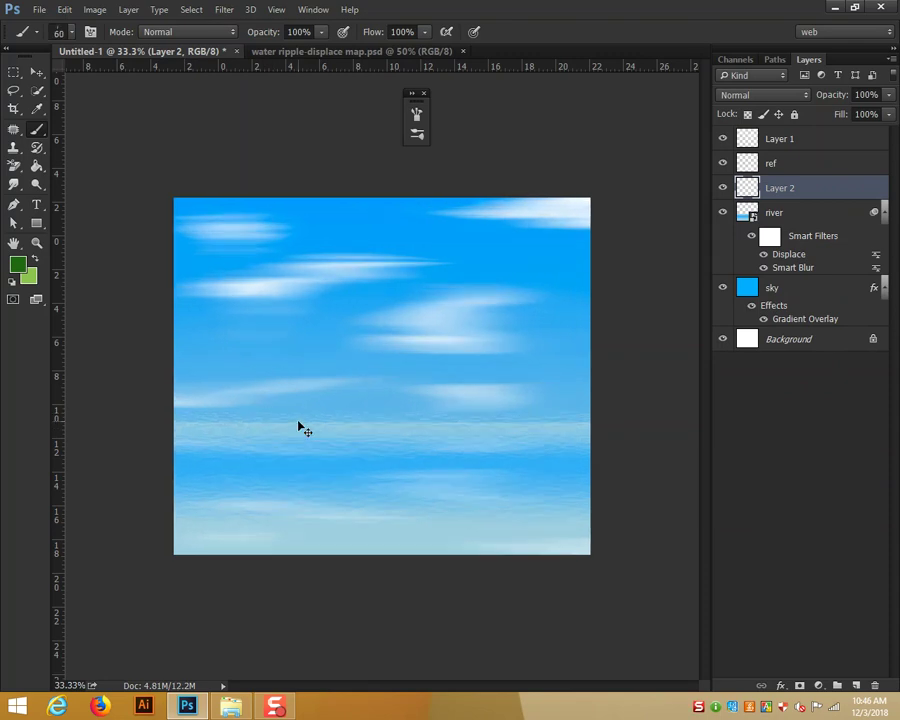
Paint grass along the bottom-left edge, enlarging the brush to about 150
{"action": "key", "text": "ctrl+plus"}
{"action": "key", "text": "bracketright"}
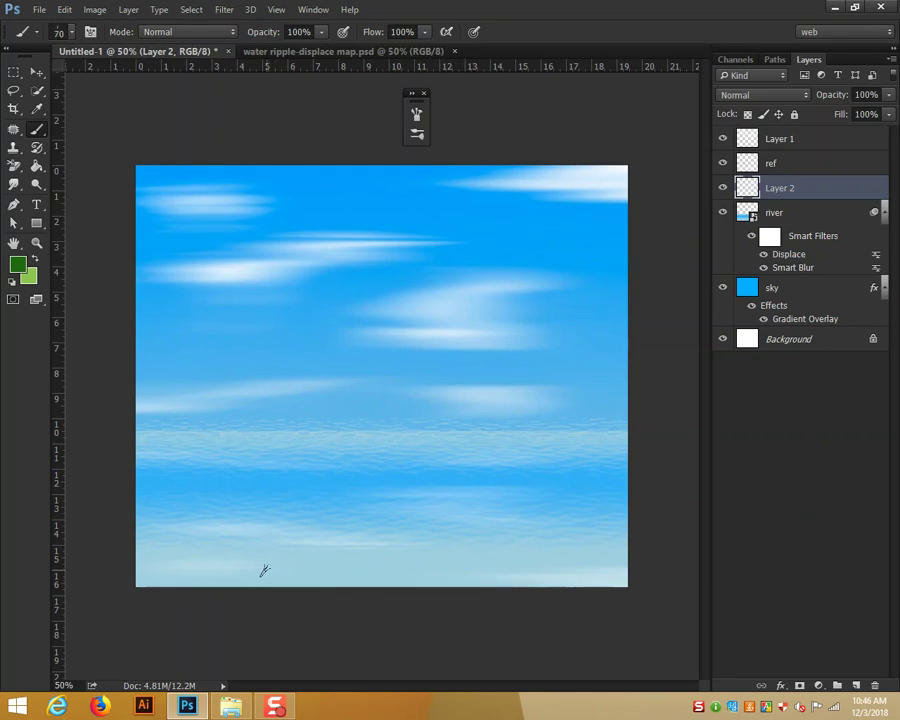
{"action": "key", "text": "bracketright"}
{"action": "key", "text": "bracketright"}
{"action": "key", "text": "bracketright"}
{"action": "left_click", "coordinate": [148, 575]}
{"action": "key", "text": "bracketright"}
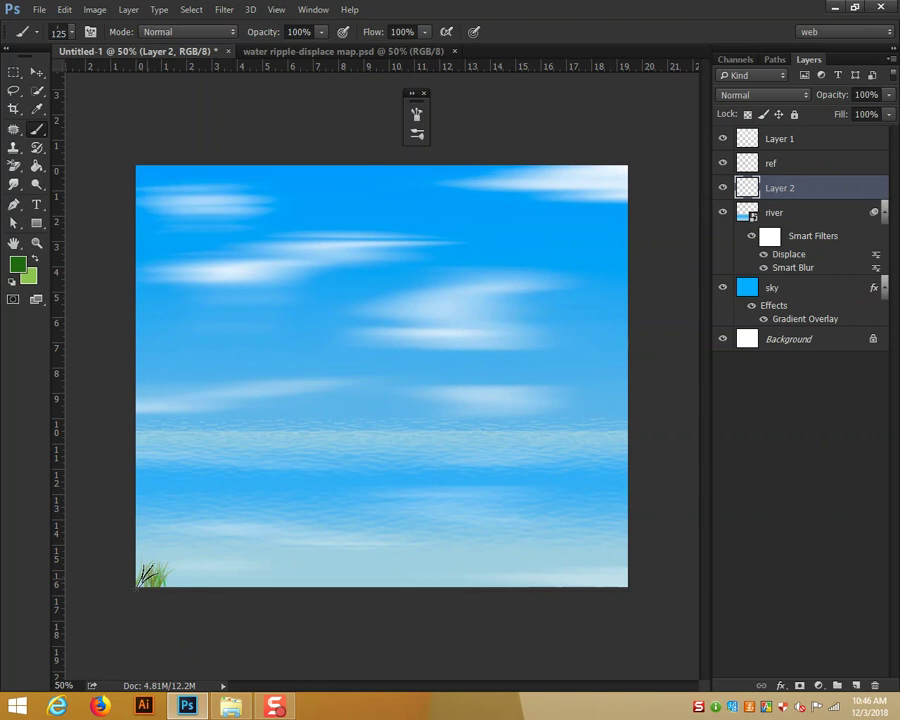
{"action": "key", "text": "bracketright"}
{"action": "key", "text": "bracketright"}
{"action": "left_click_drag", "start_coordinate": [160, 572], "coordinate": [210, 572]}
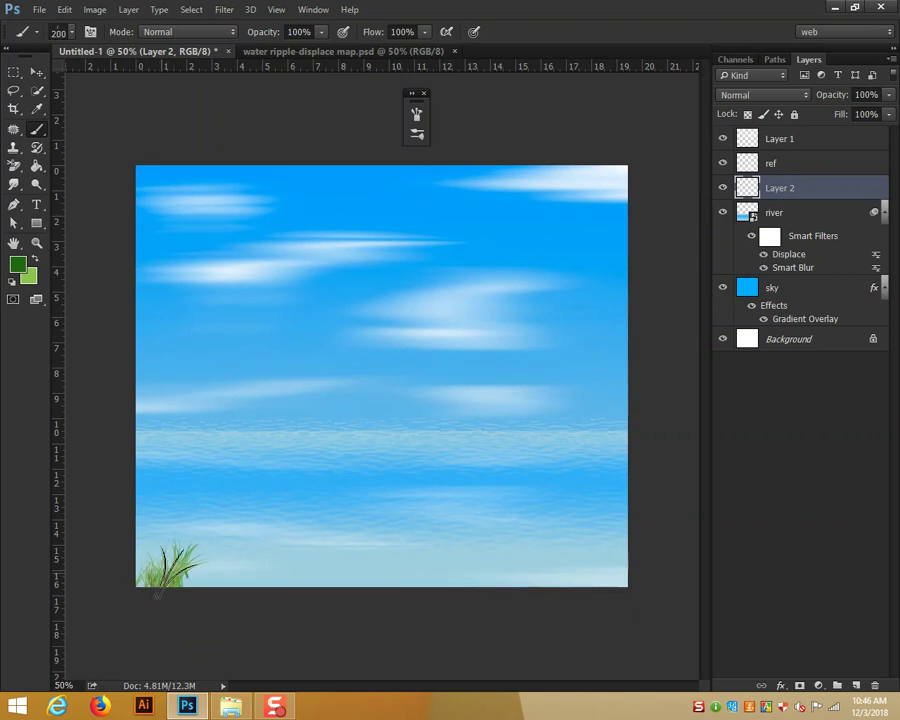
{"action": "key", "text": "bracketleft"}
{"action": "key", "text": "bracketleft"}
{"action": "key", "text": "bracketleft"}
{"action": "key", "text": "bracketright"}
{"action": "key", "text": "bracketright"}
{"action": "mouse_move", "coordinate": [213, 575]}
{"action": "left_mouse_down"}
{"action": "mouse_move", "coordinate": [296, 572]}
{"action": "mouse_move", "coordinate": [278, 570]}
{"action": "left_mouse_up"}
Paint tall grass at the lower-right corner with a larger brush, undoing a stray centre stroke
{"action": "key", "text": "bracketright"}
{"action": "key", "text": "bracketright"}
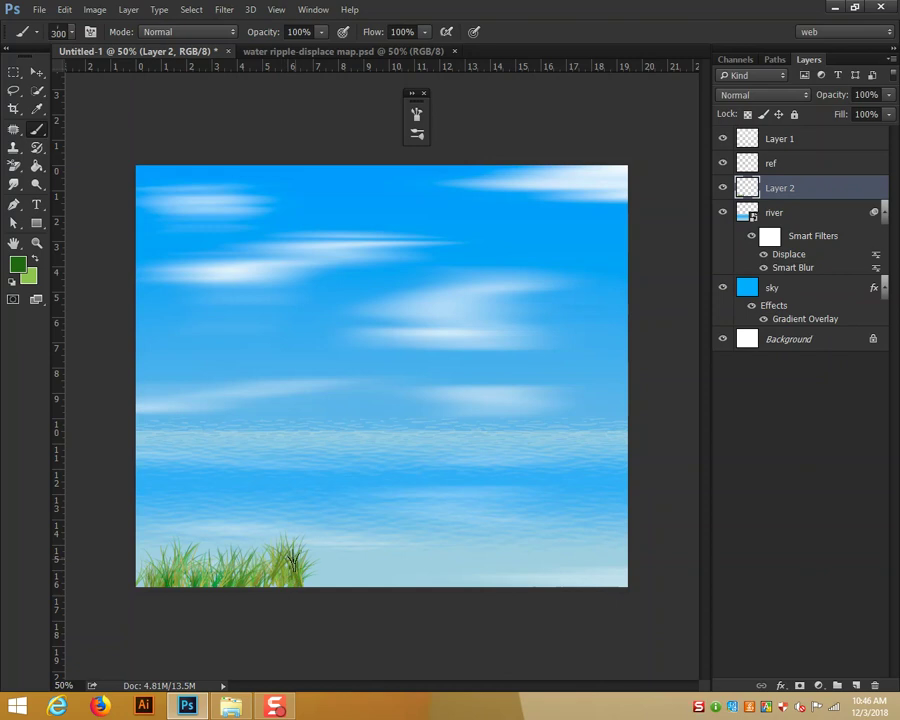
{"action": "key", "text": "bracketright"}
{"action": "key", "text": "bracketright"}
{"action": "key", "text": "bracketright"}
{"action": "left_click_drag", "start_coordinate": [310, 570], "coordinate": [340, 565]}
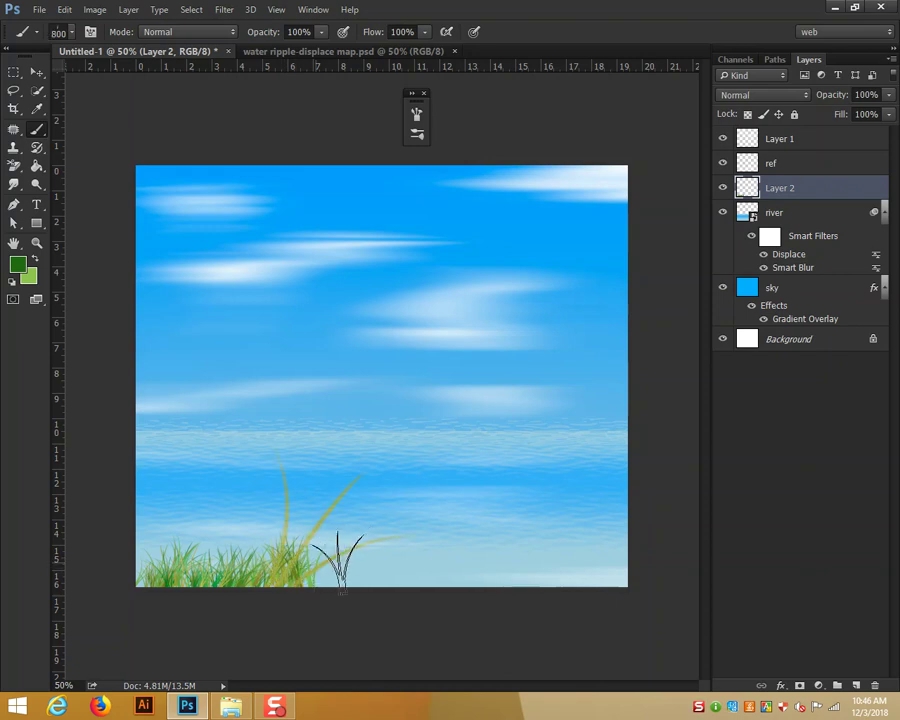
{"action": "key", "text": "ctrl+z"}
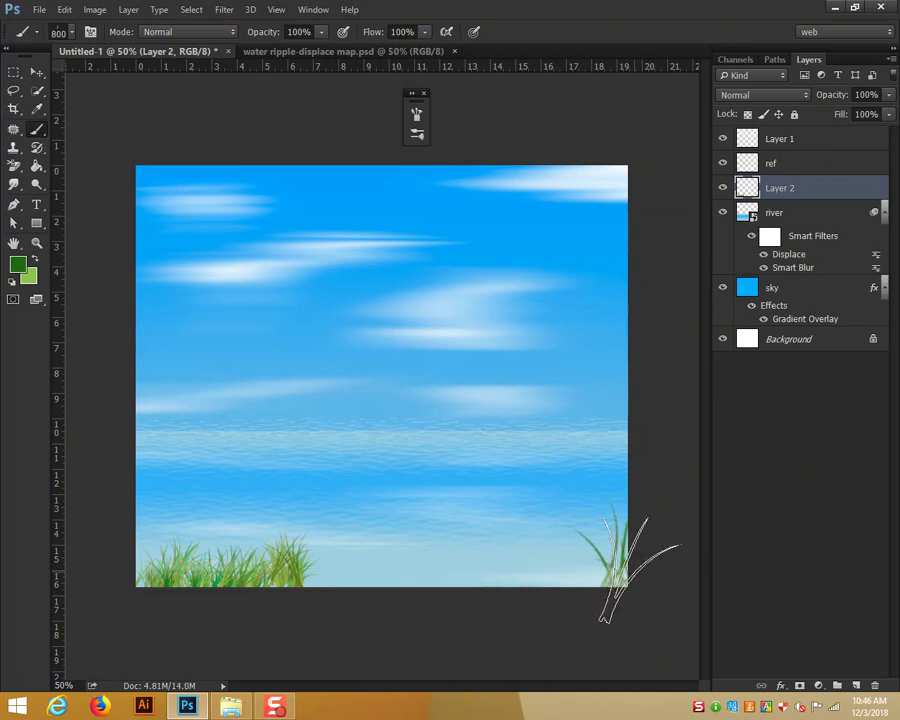
{"action": "left_click_drag", "start_coordinate": [610, 560], "coordinate": [580, 592]}
{"action": "key", "text": "bracketleft"}
{"action": "key", "text": "bracketleft"}
{"action": "key", "text": "bracketleft"}
{"action": "key", "text": "bracketleft"}
{"action": "key", "text": "bracketleft"}
{"action": "key", "text": "bracketleft"}
{"action": "key", "text": "bracketleft"}
{"action": "left_click_drag", "start_coordinate": [585, 555], "coordinate": [607, 560]}
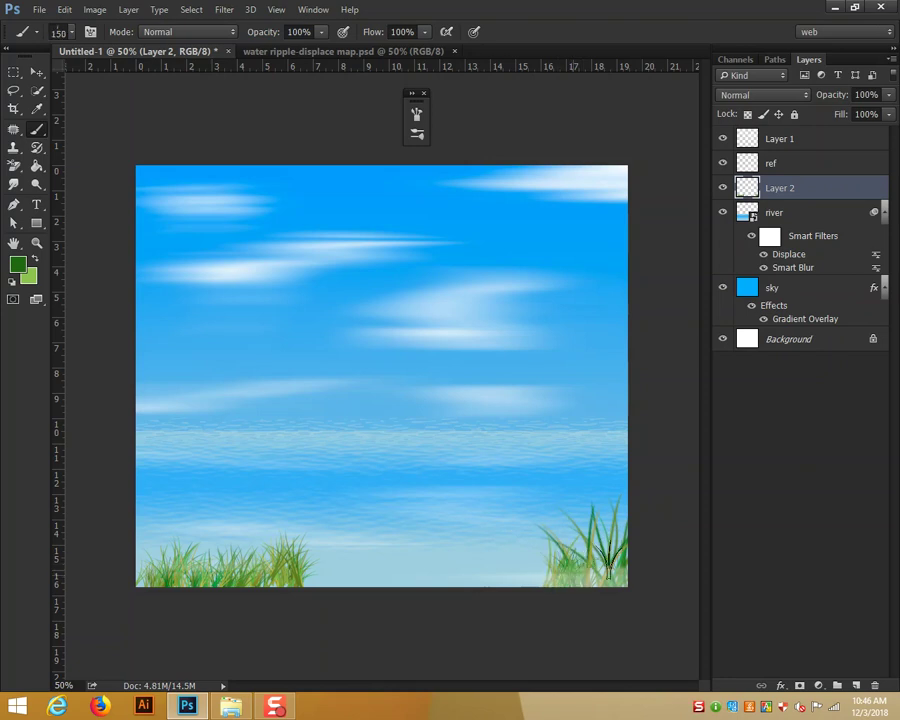
{"action": "left_click", "coordinate": [511, 578]}
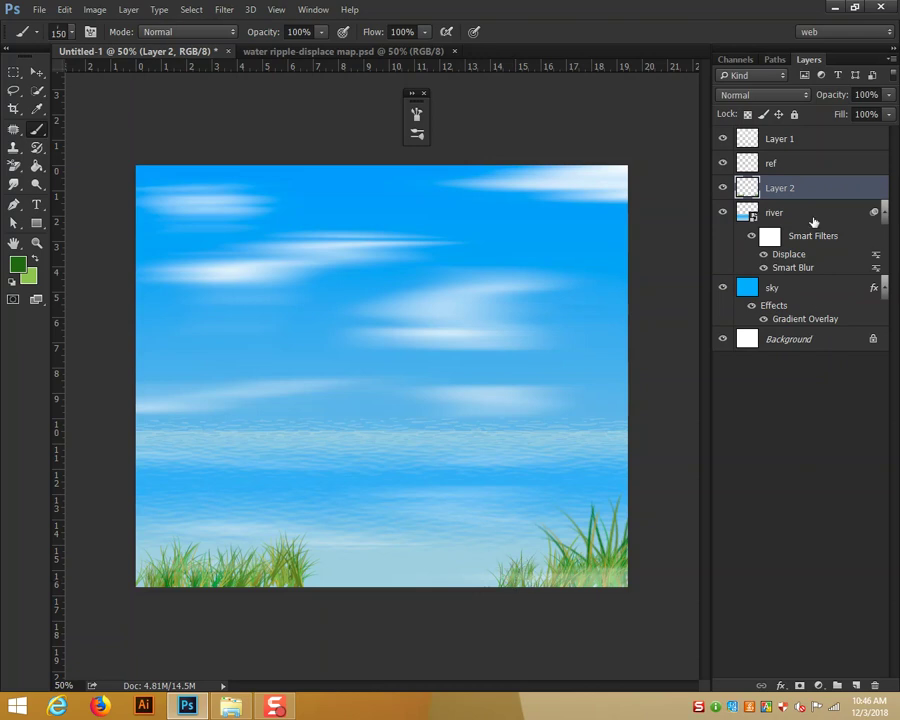
Move Layer 2 to the top of the stack and fill remaining gaps in the bottom grass
{"action": "left_click_drag", "start_coordinate": [810, 189], "coordinate": [806, 140]}
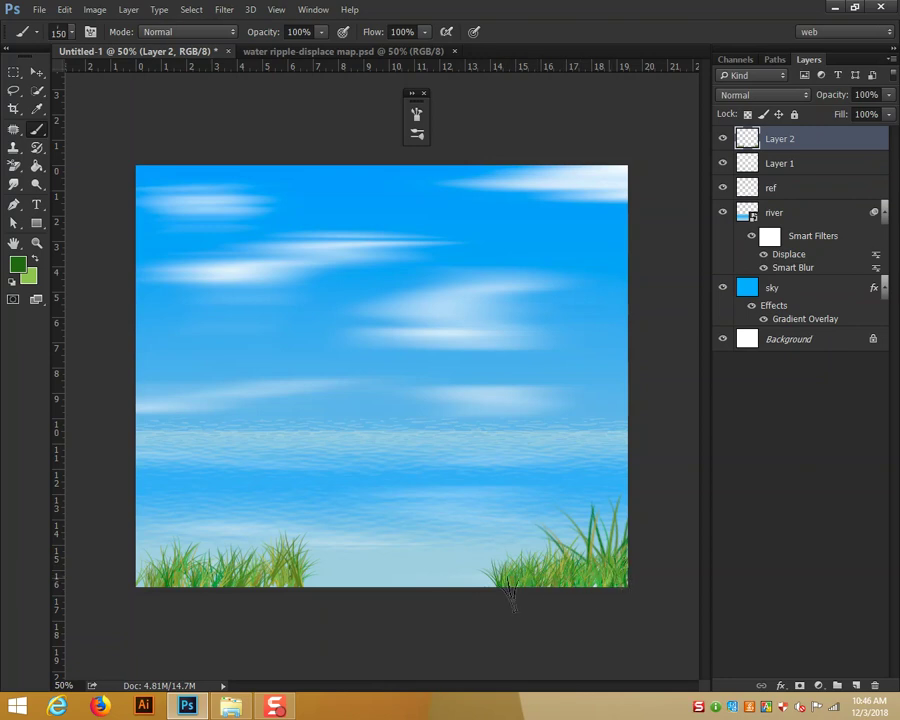
{"action": "left_click_drag", "start_coordinate": [466, 565], "coordinate": [453, 567]}
{"action": "left_click", "coordinate": [452, 565]}
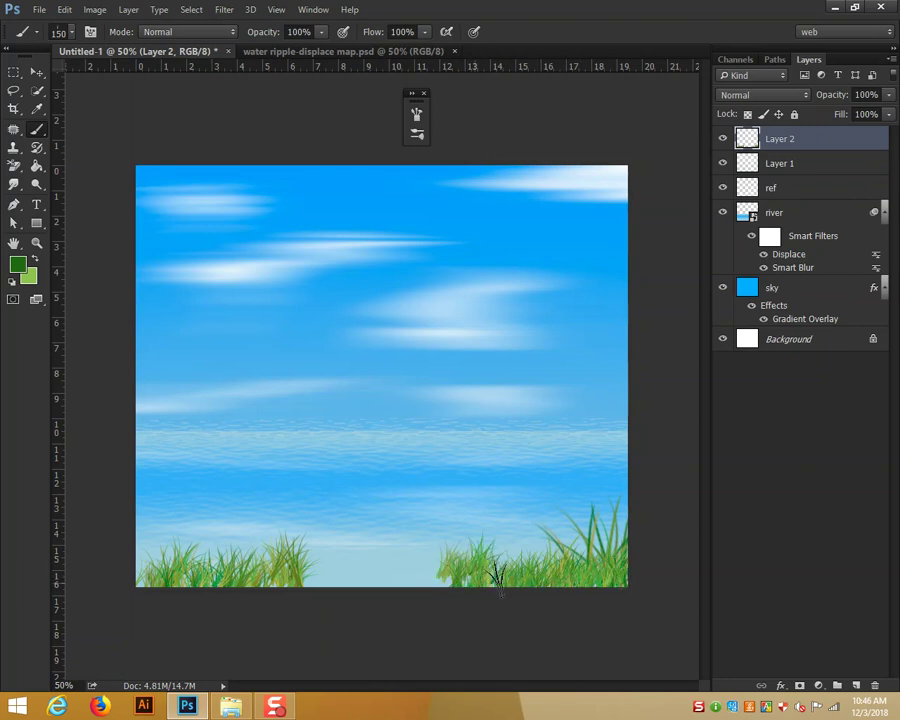
{"action": "mouse_move", "coordinate": [428, 566]}
{"action": "left_mouse_down"}
{"action": "mouse_move", "coordinate": [400, 585]}
{"action": "mouse_move", "coordinate": [387, 565]}
{"action": "mouse_move", "coordinate": [393, 534]}
{"action": "mouse_move", "coordinate": [368, 556]}
{"action": "mouse_move", "coordinate": [421, 563]}
{"action": "mouse_move", "coordinate": [394, 586]}
{"action": "left_mouse_up"}
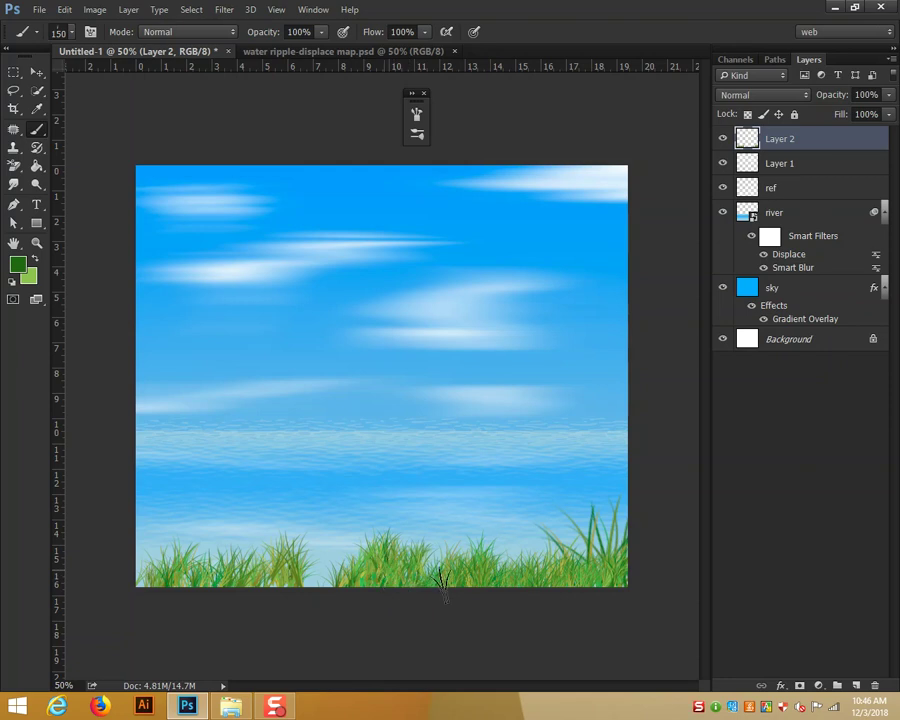
{"action": "left_click_drag", "start_coordinate": [287, 597], "coordinate": [321, 586]}
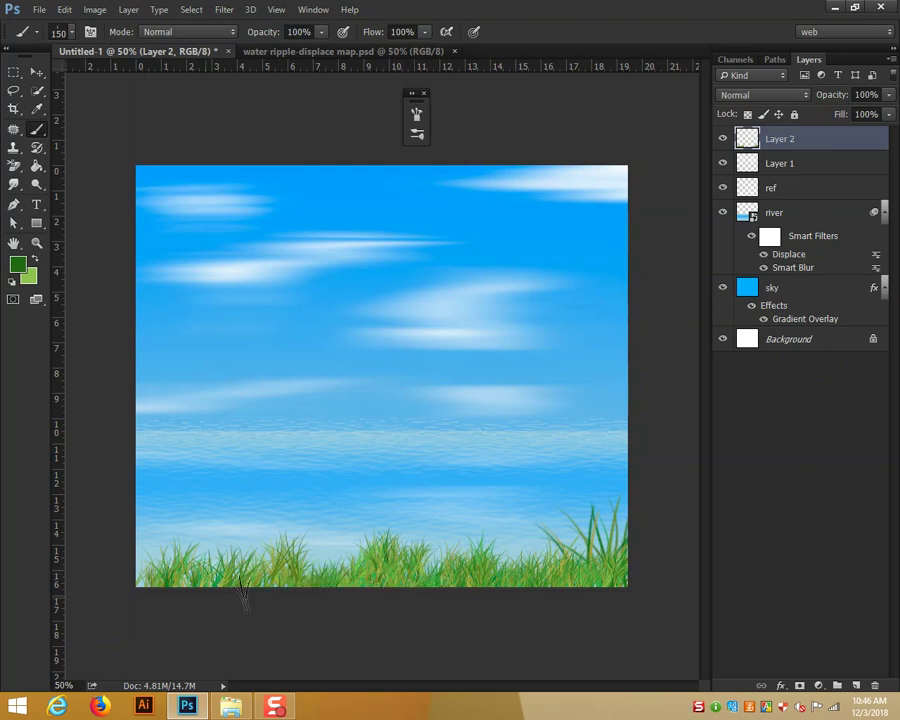
{"action": "left_click_drag", "start_coordinate": [150, 588], "coordinate": [132, 588]}
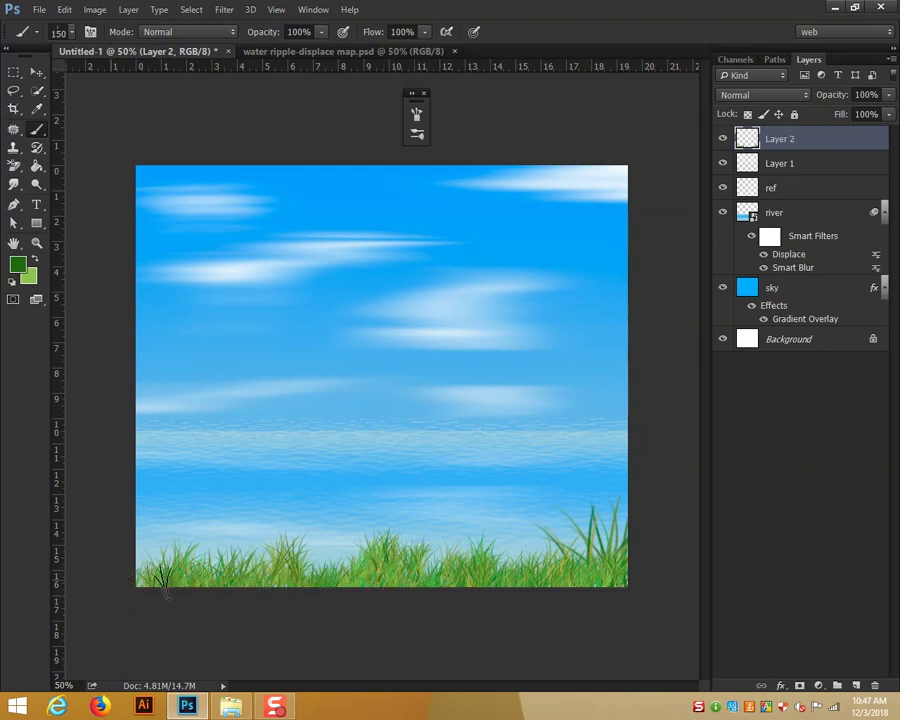
{"action": "left_click", "coordinate": [468, 575]}
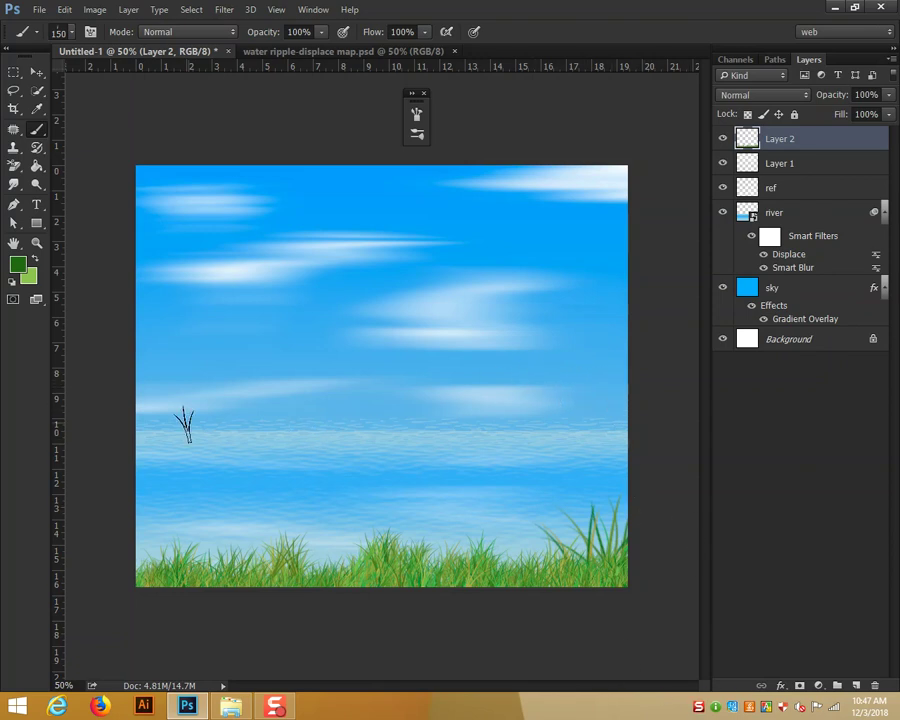
Review the sky layer's Gradient Overlay colours and close its style unchanged
{"action": "double_click", "coordinate": [800, 296]}
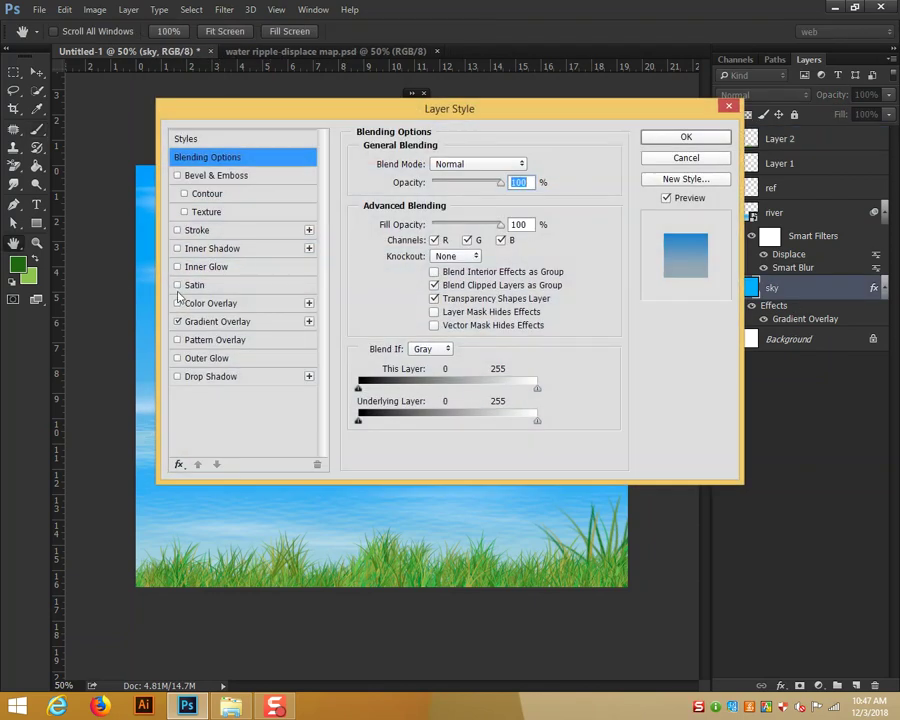
{"action": "left_click", "coordinate": [250, 321]}
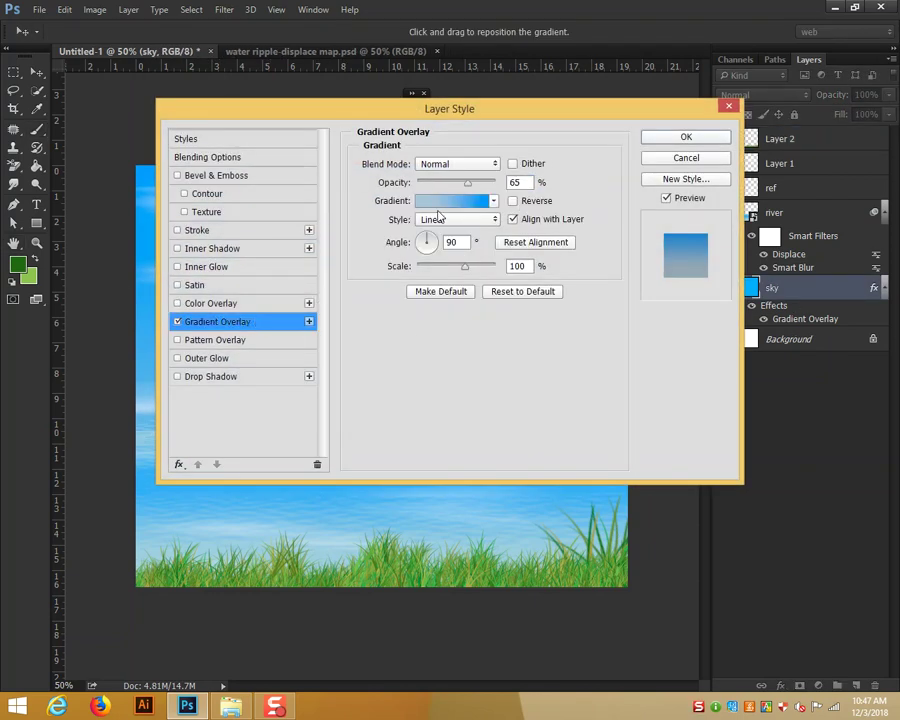
{"action": "left_click", "coordinate": [444, 202]}
{"action": "left_click", "coordinate": [778, 299]}
{"action": "left_click", "coordinate": [686, 137]}
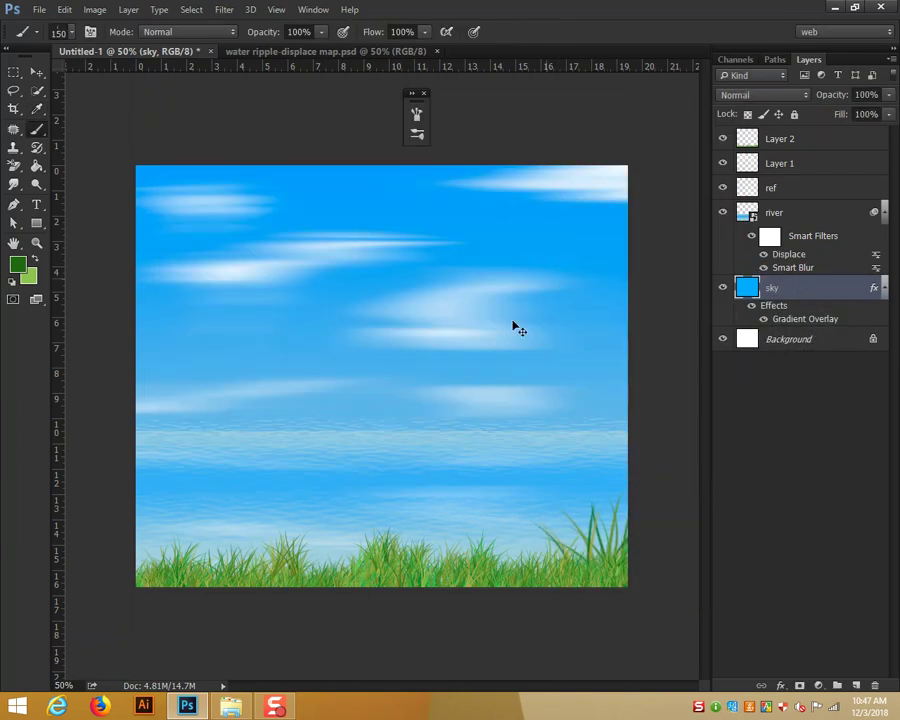
Free-transform the sky layer so its bottom ends above the water
{"action": "key", "text": "ctrl+t"}
{"action": "left_click_drag", "start_coordinate": [381, 590], "coordinate": [401, 418]}
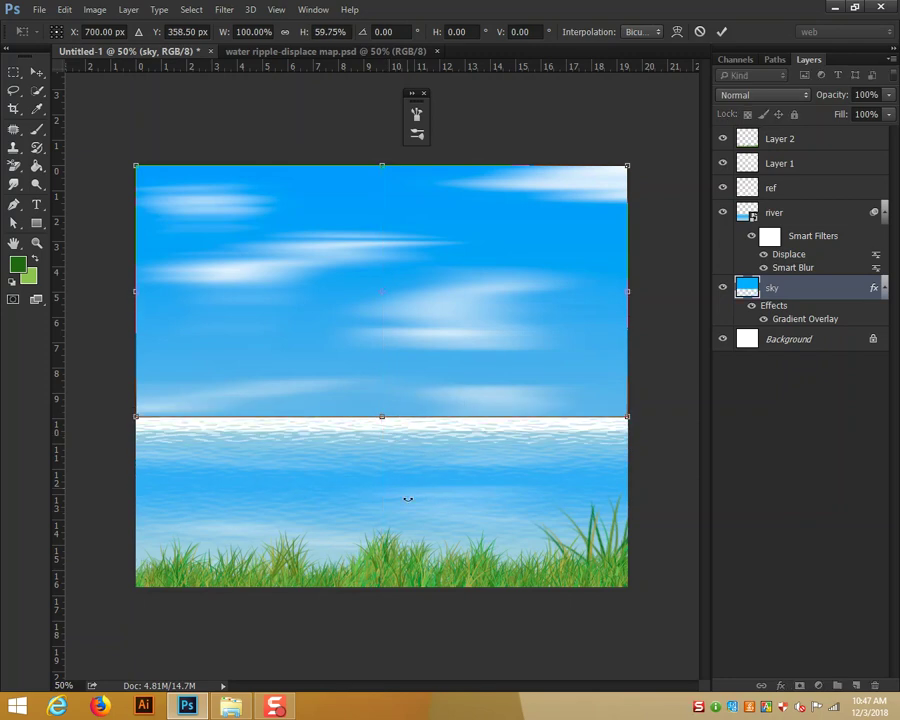
{"action": "key", "text": "Return"}
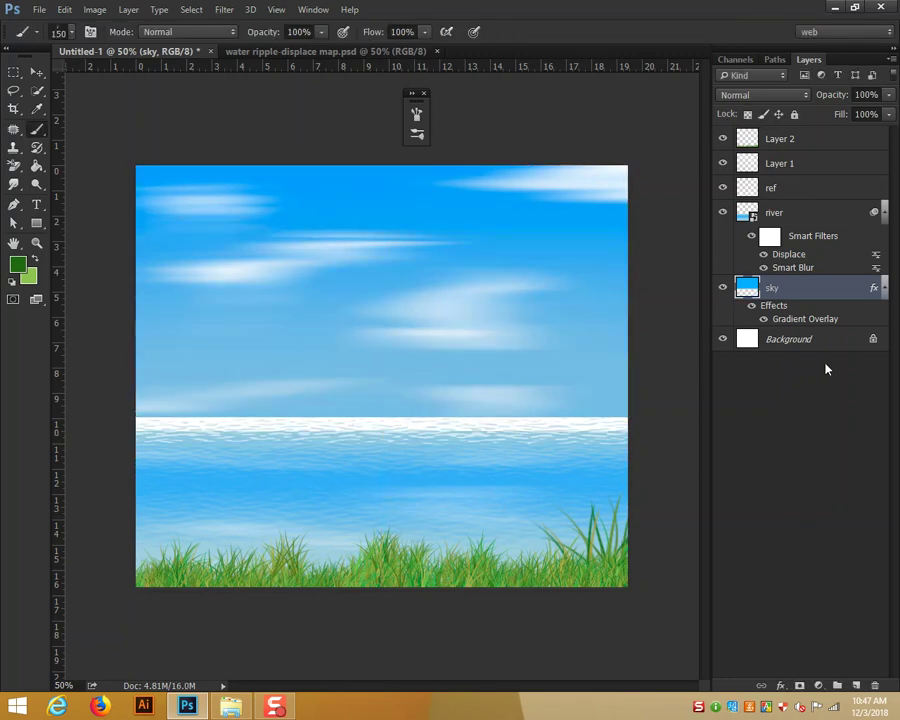
Fill the Background layer with sky blue sampled from the picture
{"action": "left_click", "coordinate": [800, 340]}
{"action": "key", "text": "i"}
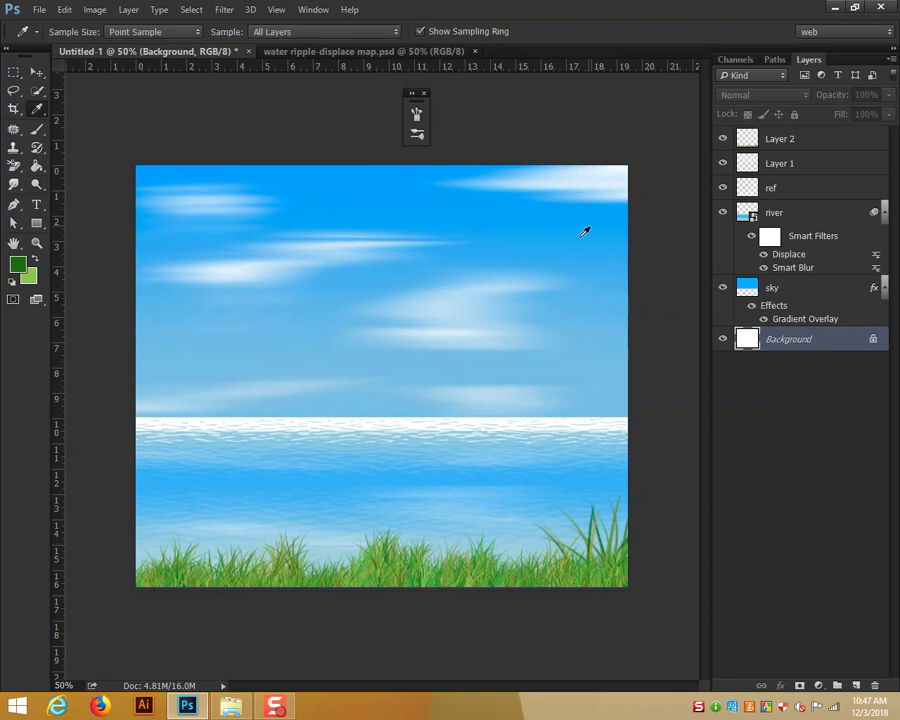
{"action": "left_click", "coordinate": [631, 290]}
{"action": "key", "text": "alt+BackSpace"}
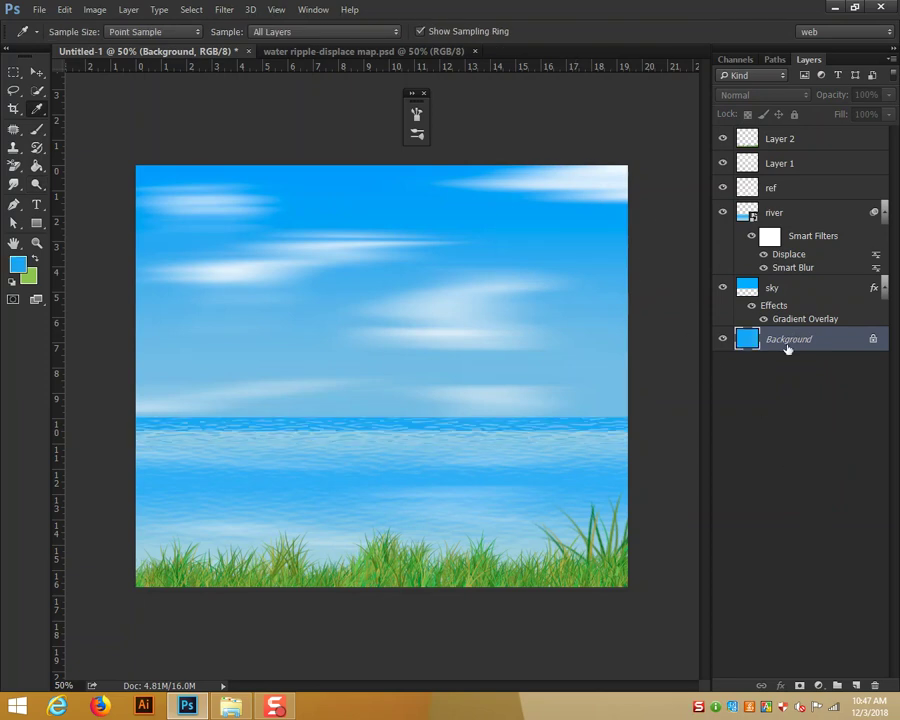
Nudge the sky's bottom edge, then toggle the sky and ripple effect to compare the horizon
{"action": "left_click", "coordinate": [786, 292]}
{"action": "key", "text": "ctrl+t"}
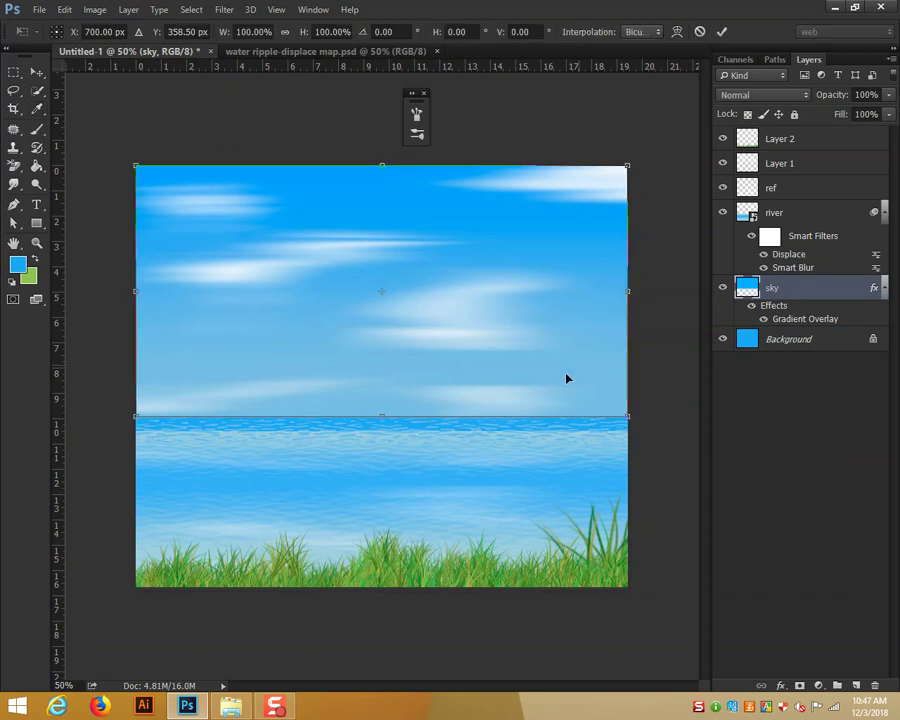
{"action": "left_click_drag", "start_coordinate": [382, 420], "coordinate": [381, 416]}
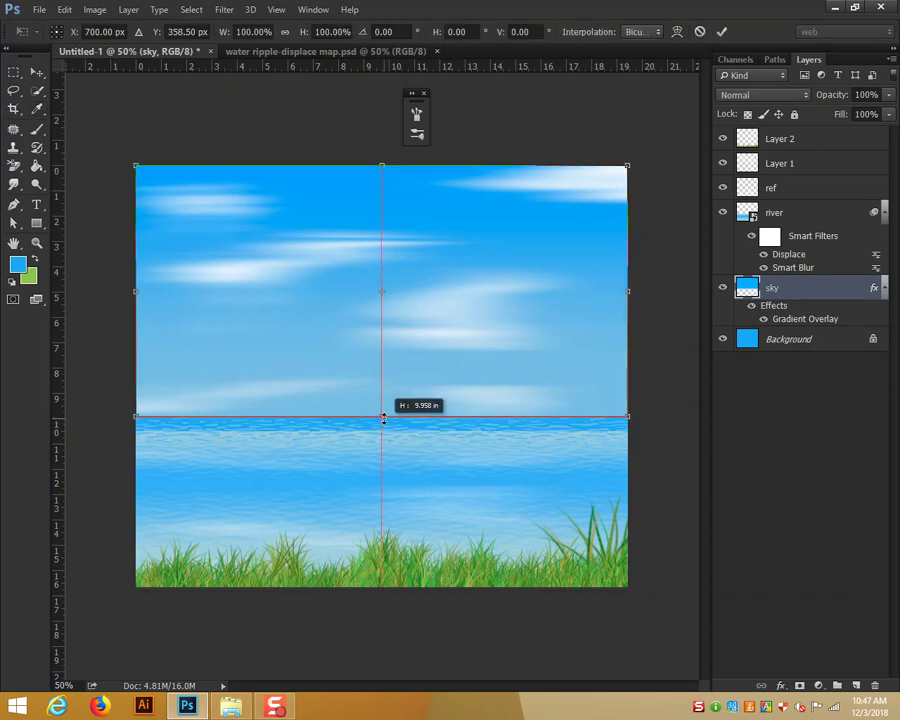
{"action": "key", "text": "Return"}
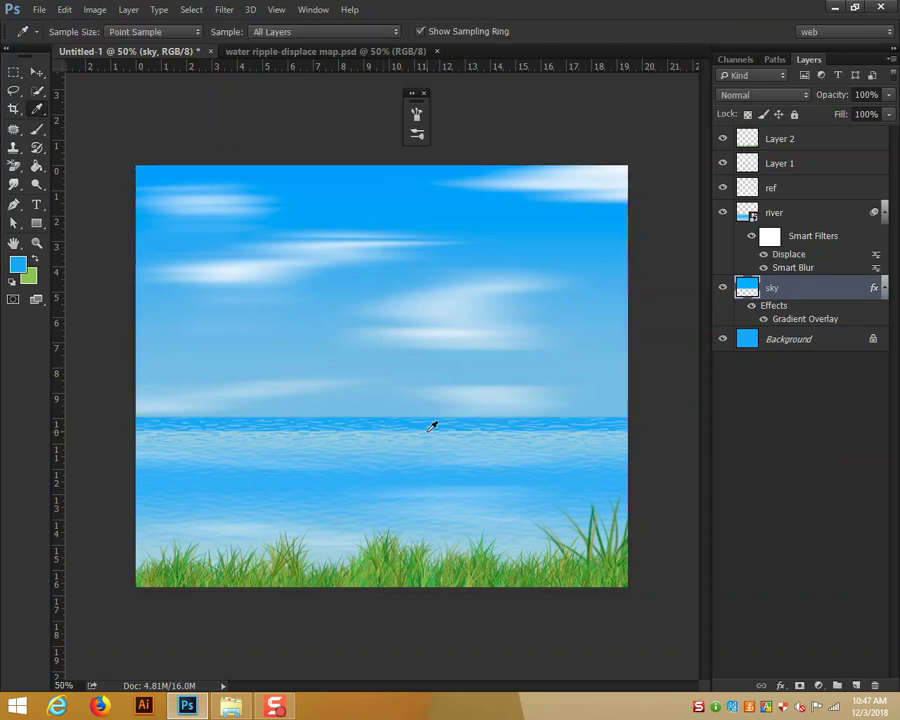
{"action": "left_click", "coordinate": [722, 288]}
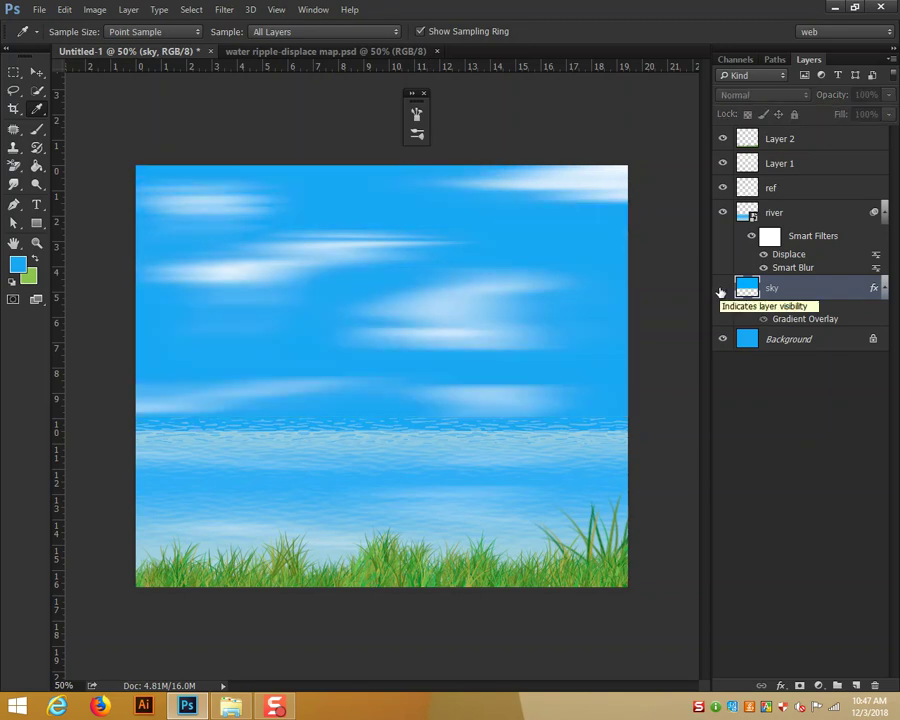
{"action": "left_click", "coordinate": [722, 288]}
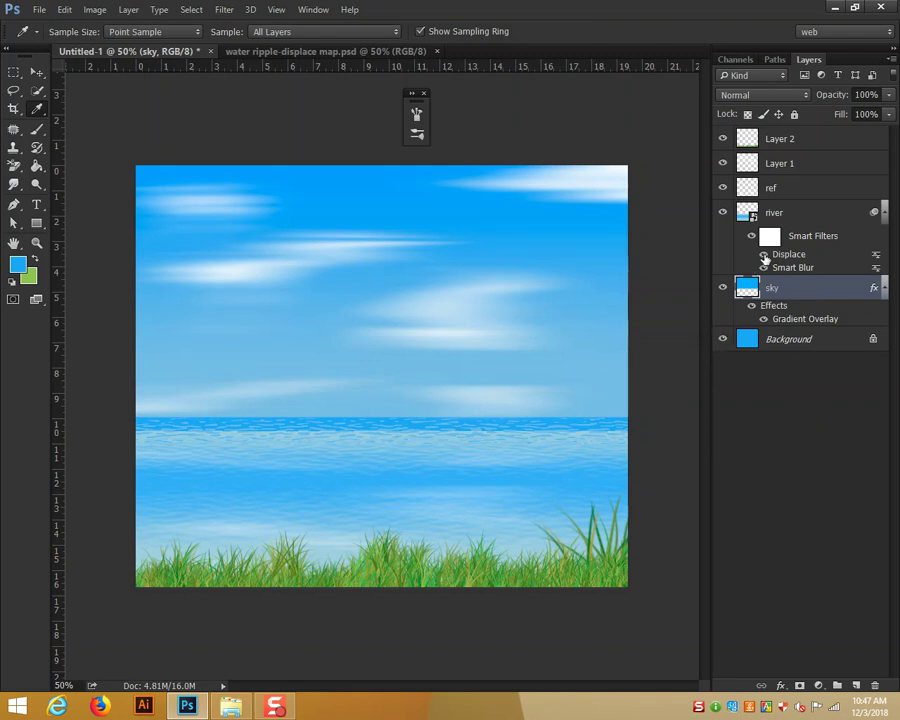
{"action": "left_click", "coordinate": [764, 255]}
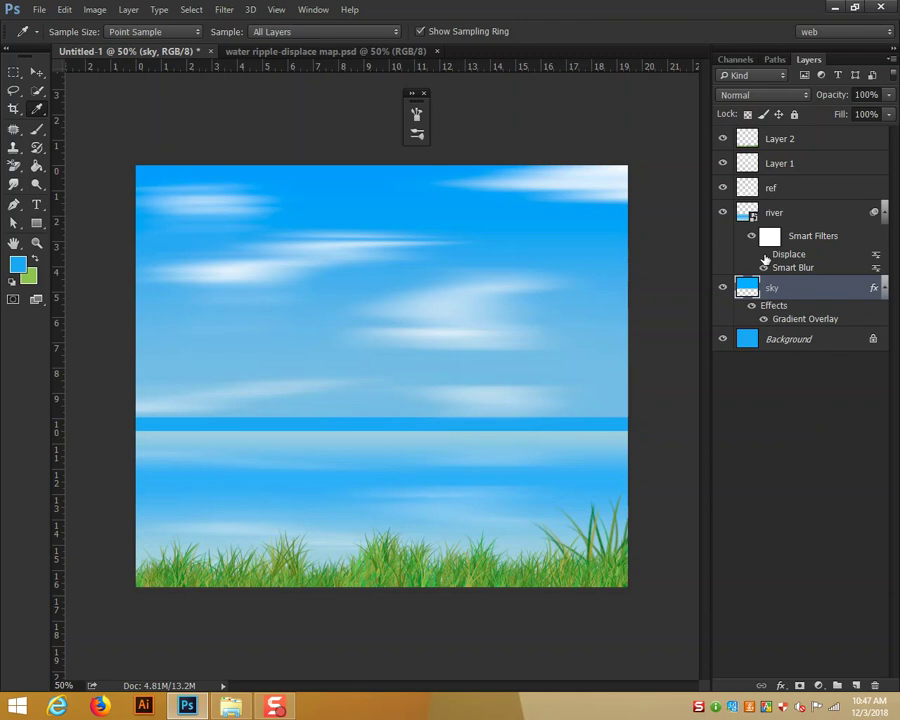
{"action": "left_click", "coordinate": [764, 255]}
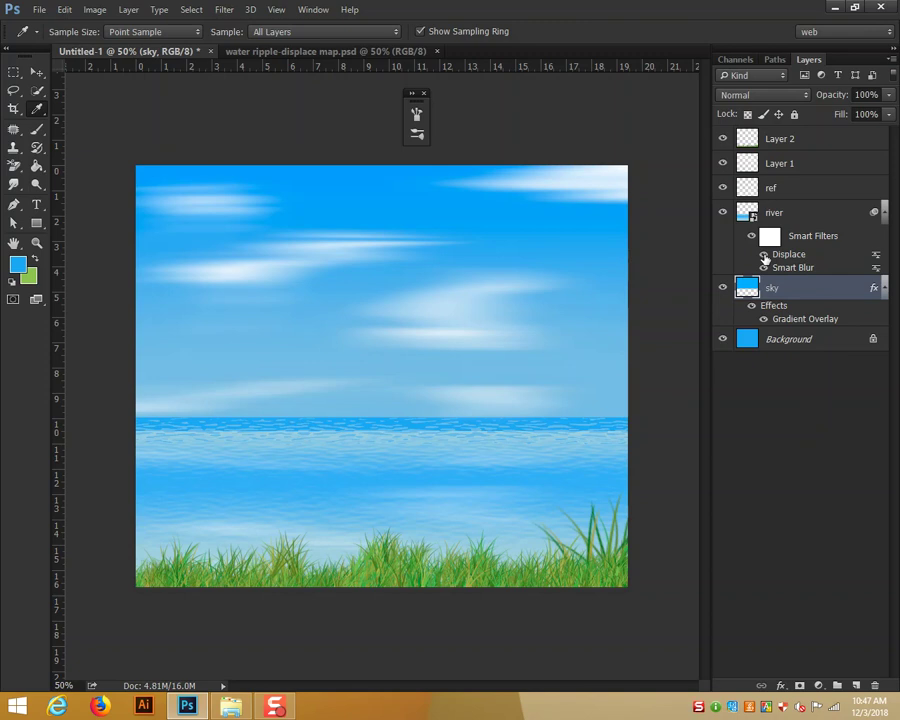
Stretch the sky about 3% taller so it overlaps the top of the water
{"action": "key", "text": "ctrl+t"}
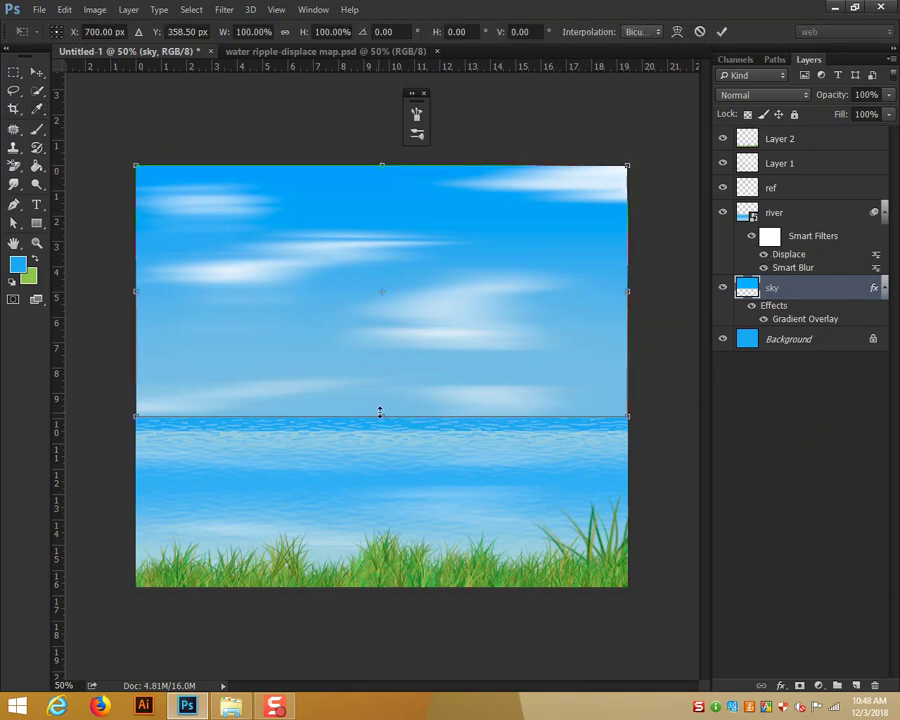
{"action": "left_click_drag", "start_coordinate": [380, 416], "coordinate": [380, 429]}
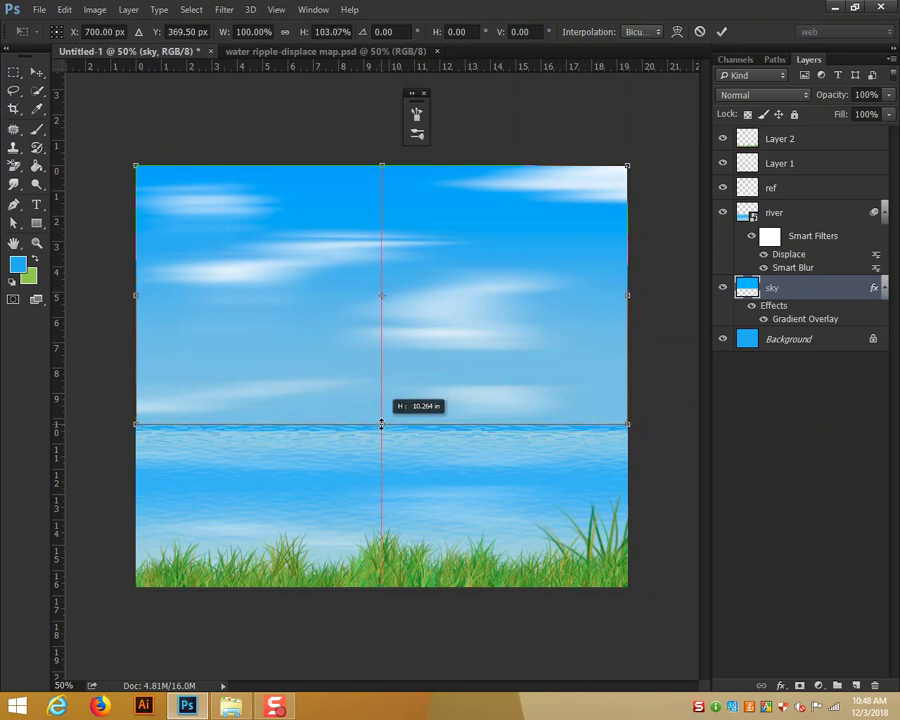
{"action": "left_click_drag", "start_coordinate": [380, 429], "coordinate": [380, 429]}
{"action": "key", "text": "Return"}
{"action": "key", "text": "i"}
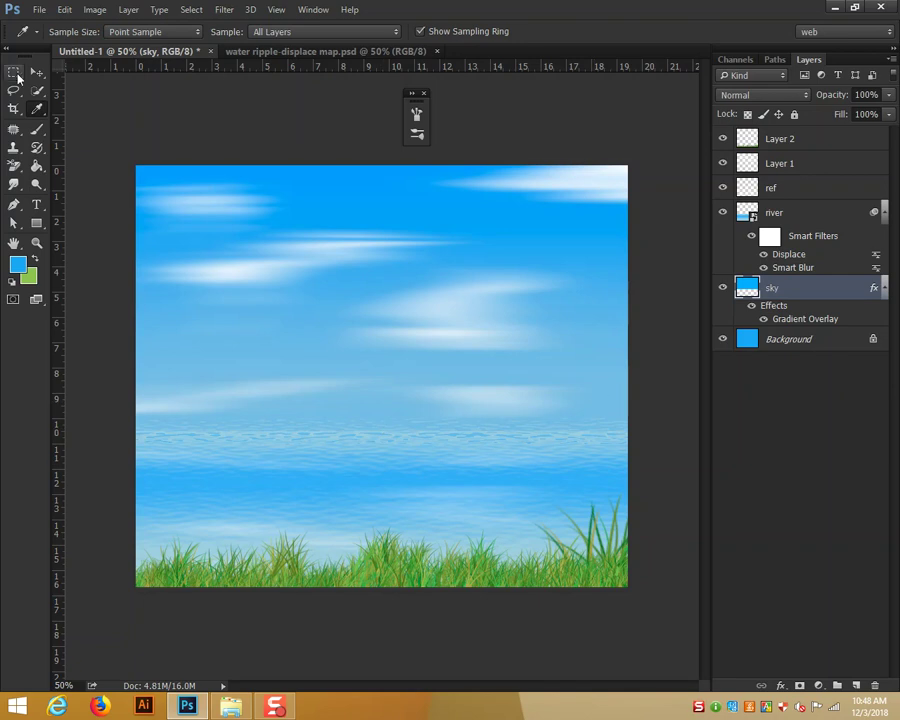
{"action": "left_click", "coordinate": [37, 129]}
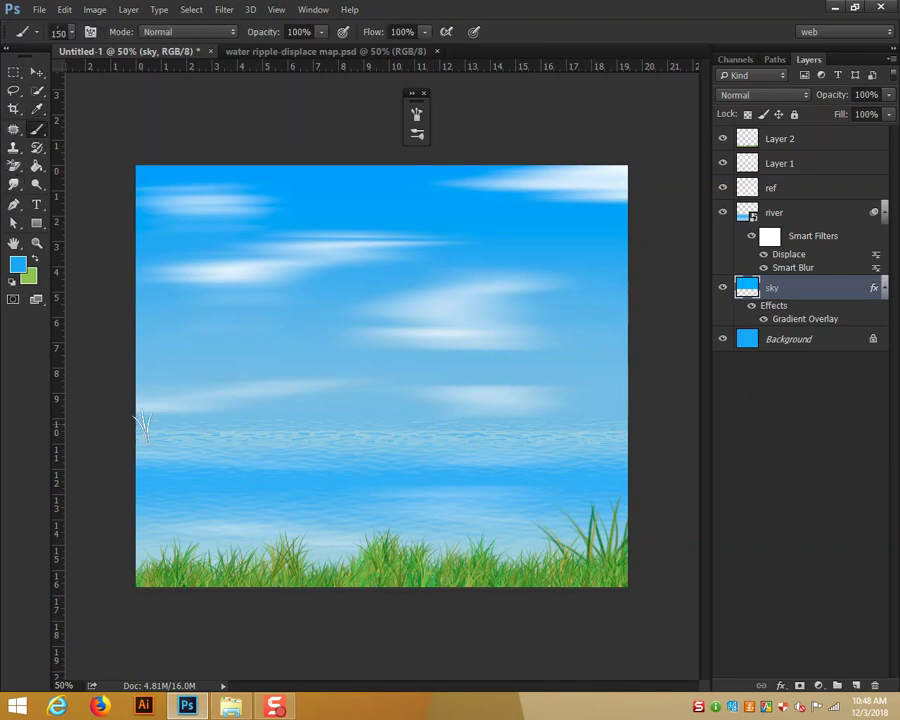
{"action": "key", "text": "ctrl+plus"}
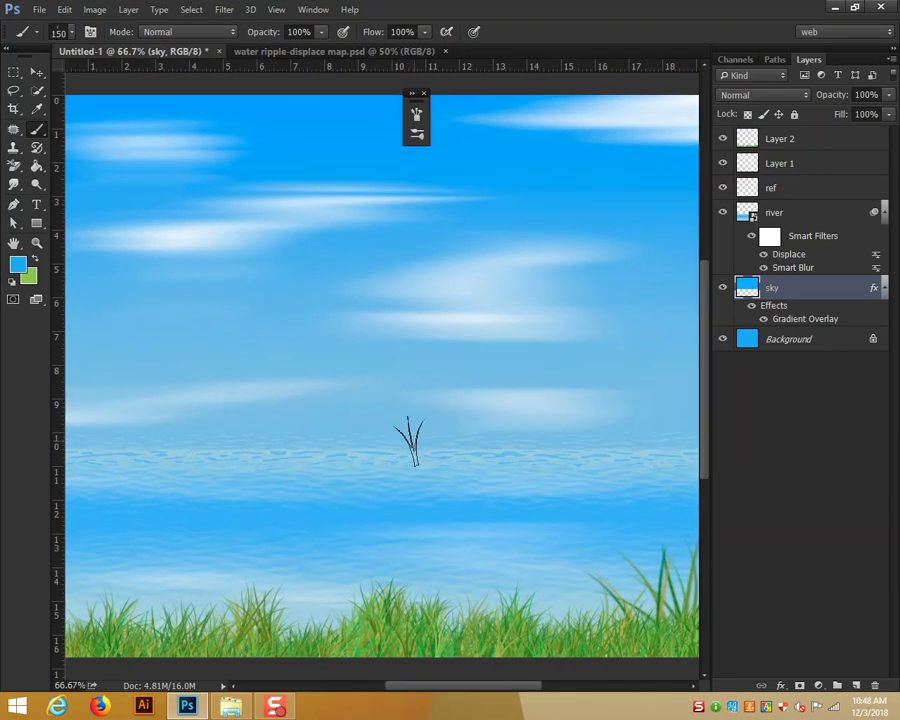
{"action": "key", "text": "bracketleft"}
{"action": "key", "text": "bracketleft"}
{"action": "key", "text": "bracketleft"}
{"action": "key", "text": "bracketleft"}
{"action": "key", "text": "bracketleft"}
{"action": "key", "text": "bracketleft"}
{"action": "left_click", "coordinate": [770, 138]}
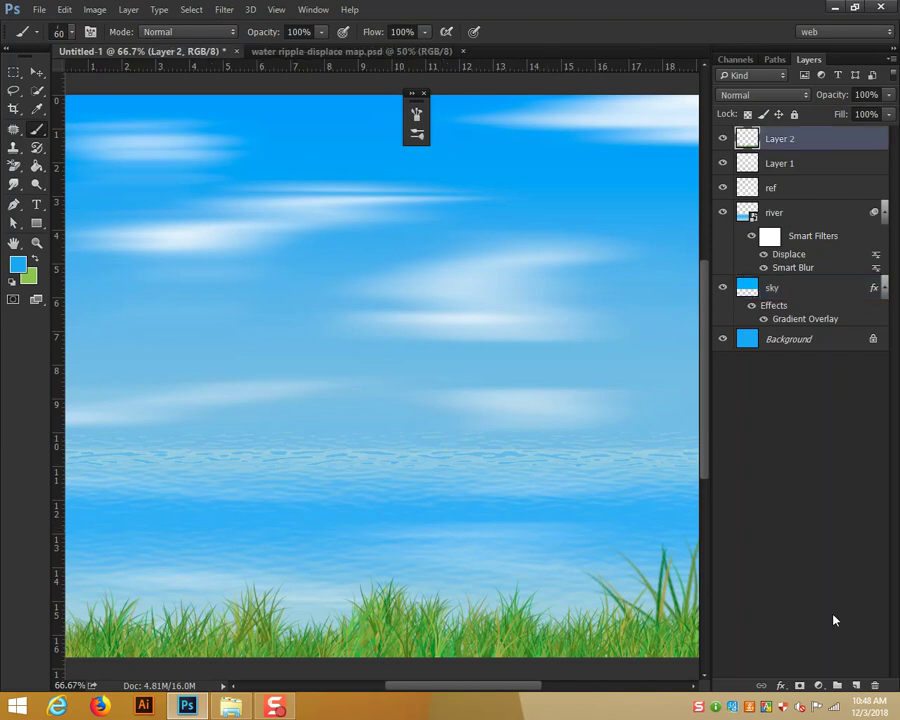
{"action": "left_click", "coordinate": [856, 685]}
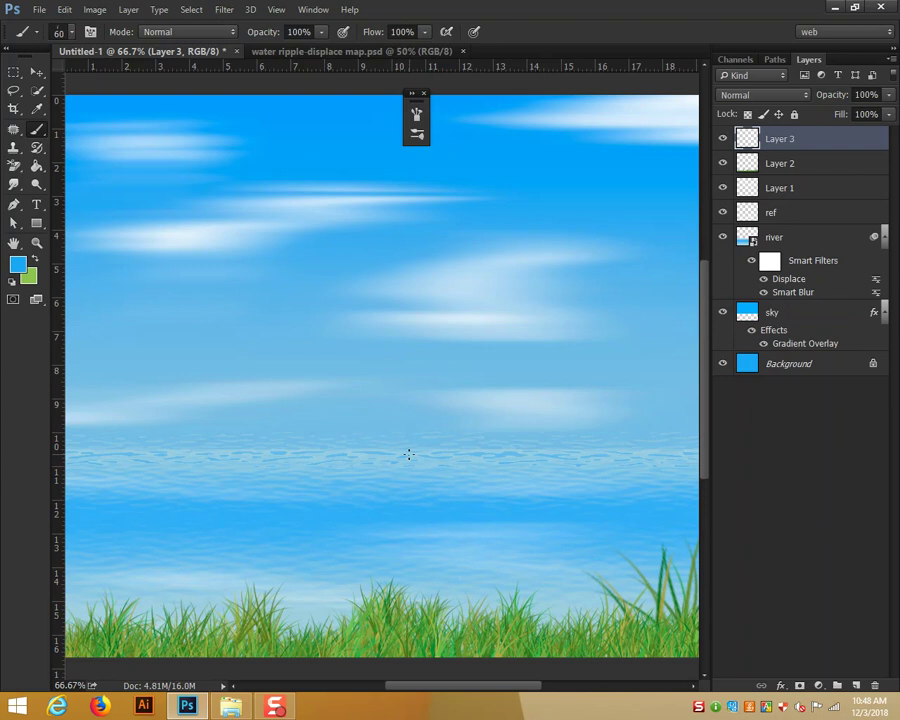
{"action": "left_click_drag", "start_coordinate": [418, 450], "coordinate": [482, 443]}
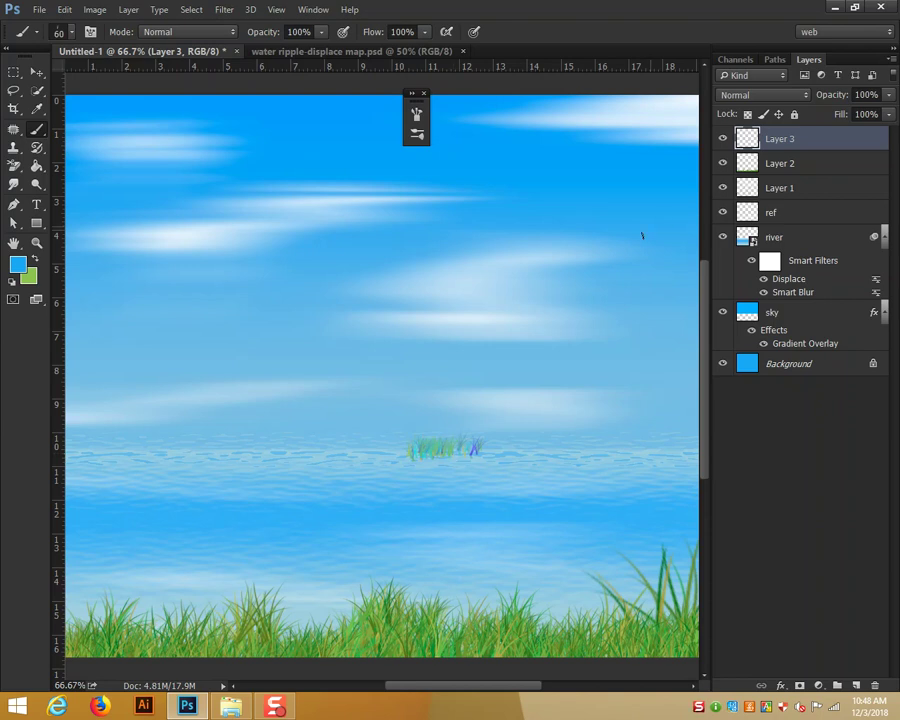
{"action": "key", "text": "Delete"}
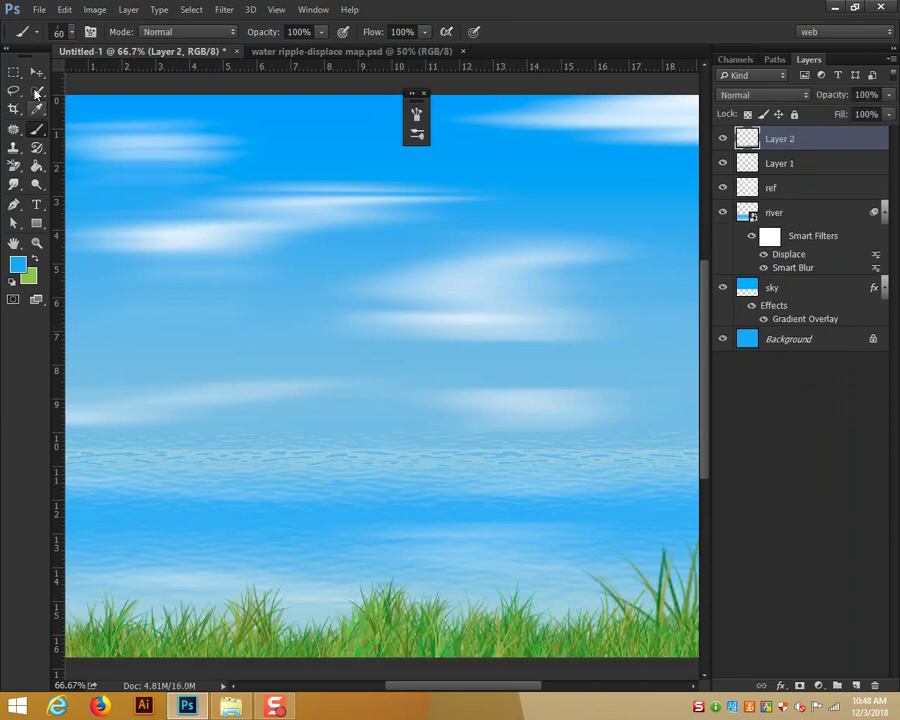
Duplicate the grass layer, carry the copy up to the horizon, and shrink it to a short strip
{"action": "key", "text": "v"}
{"action": "left_click_drag", "start_coordinate": [390, 626], "coordinate": [403, 432]}
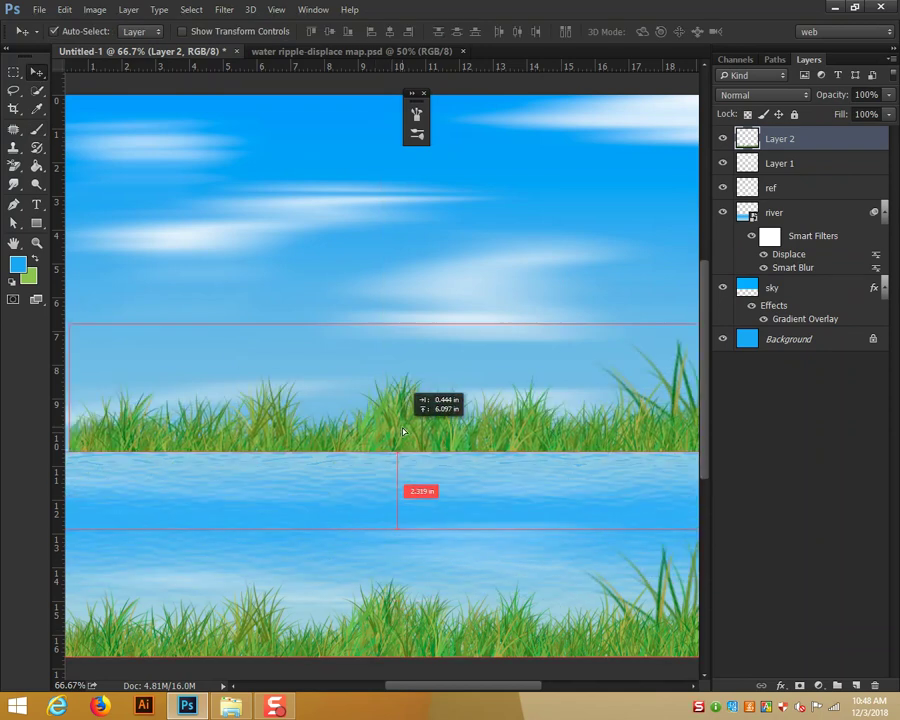
{"action": "key", "text": "ctrl+j"}
{"action": "key", "text": "ctrl+minus"}
{"action": "key", "text": "ctrl+minus"}
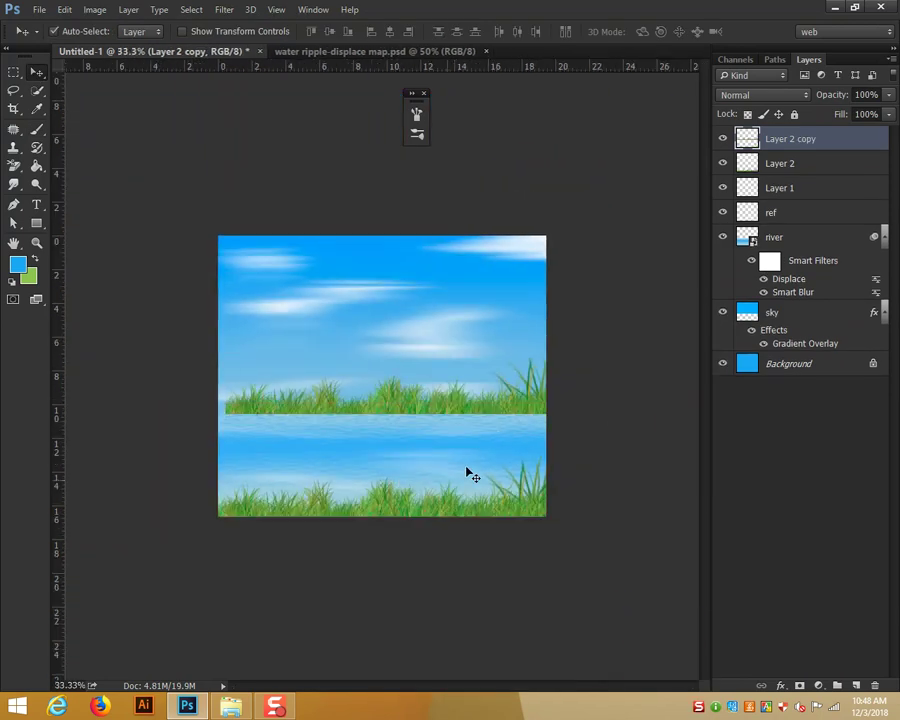
{"action": "key", "text": "ctrl+t"}
{"action": "mouse_move", "coordinate": [548, 383]}
{"action": "left_mouse_down"}
{"action": "mouse_move", "coordinate": [474, 389]}
{"action": "mouse_move", "coordinate": [340, 425]}
{"action": "left_mouse_up"}
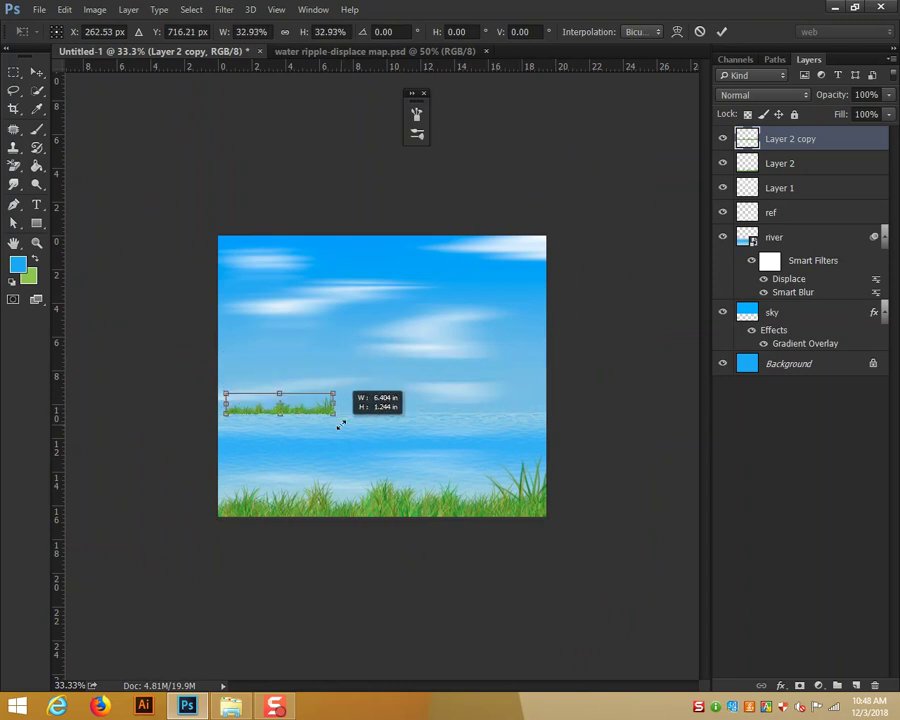
{"action": "key", "text": "Return"}
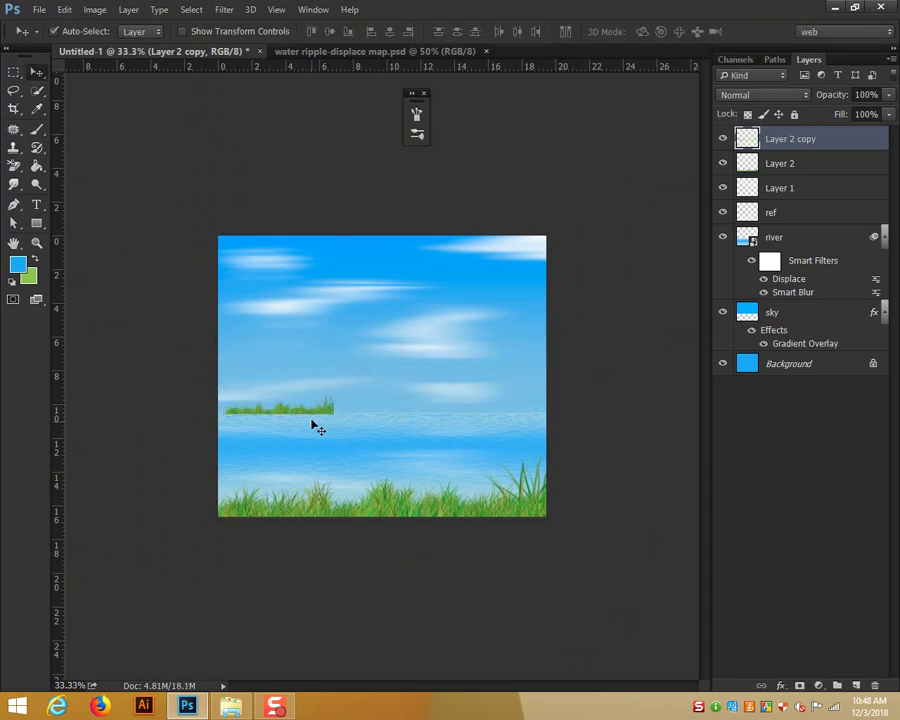
Shift the small grass strip left along the horizon and scale it down slightly more
{"action": "left_click_drag", "start_coordinate": [314, 414], "coordinate": [302, 404]}
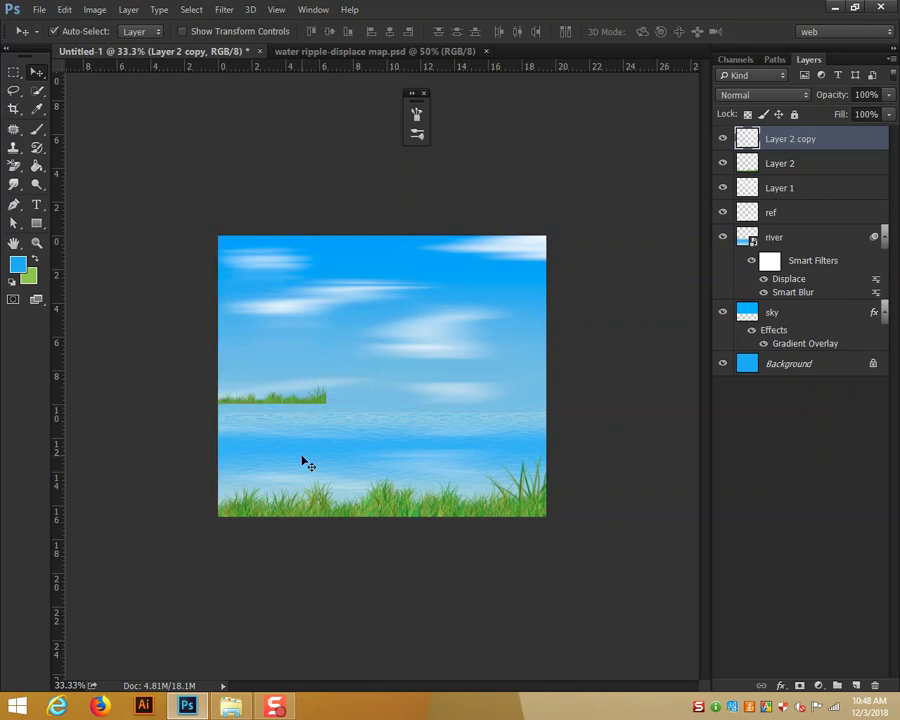
{"action": "key", "text": "ctrl+plus"}
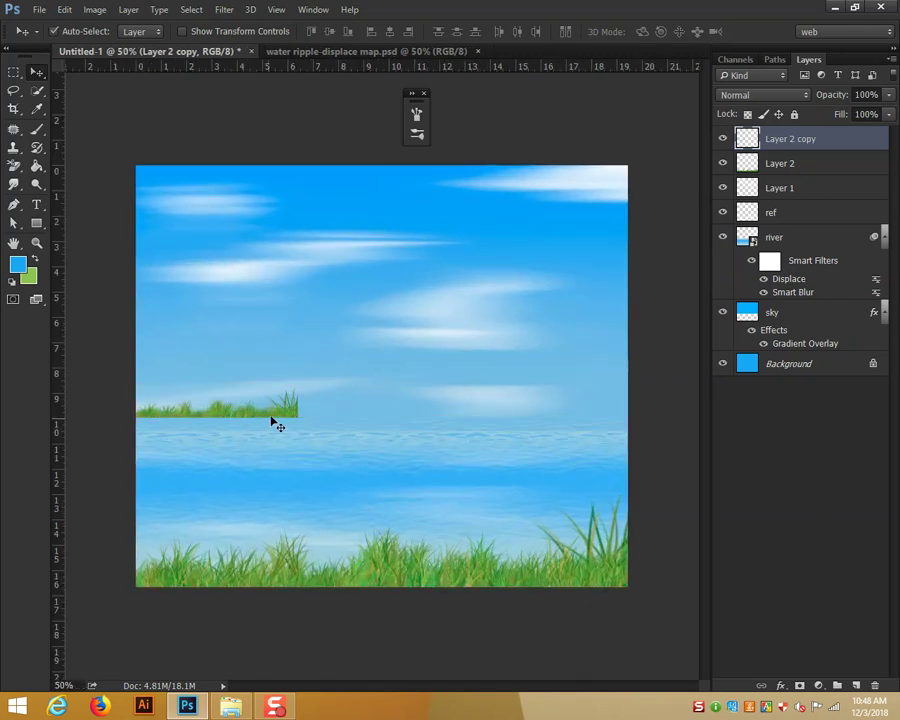
{"action": "key", "text": "ctrl+t"}
{"action": "mouse_move", "coordinate": [296, 386]}
{"action": "left_mouse_down"}
{"action": "mouse_move", "coordinate": [269, 408]}
{"action": "mouse_move", "coordinate": [295, 405]}
{"action": "left_mouse_up"}
{"action": "key", "text": "Return"}
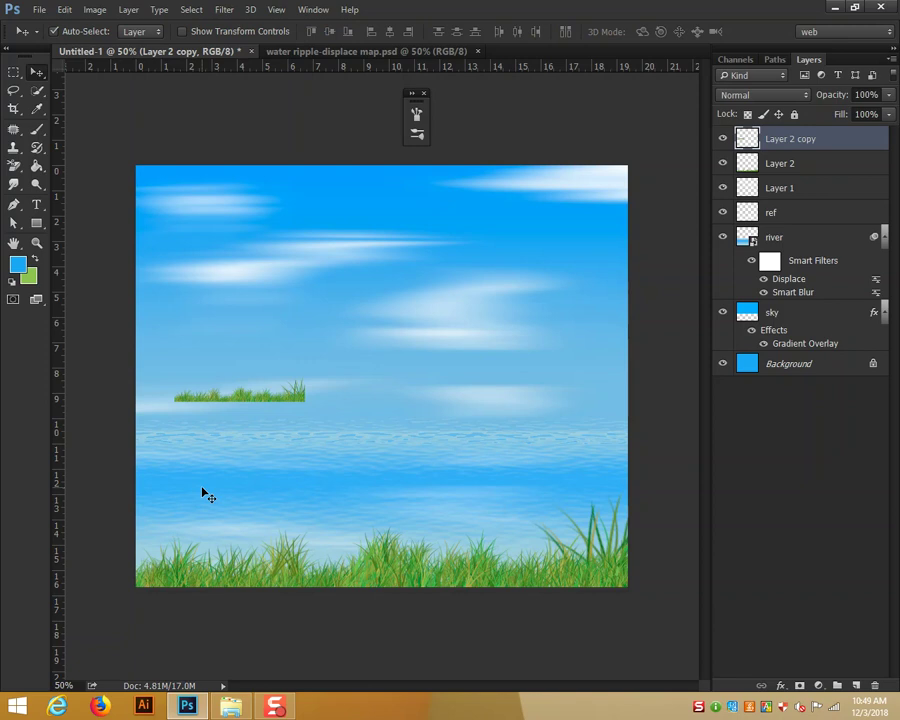
{"action": "key", "text": "ctrl+plus"}
{"action": "key", "text": "ctrl+plus"}
{"action": "key", "text": "ctrl+plus"}
{"action": "left_click_drag", "start_coordinate": [197, 460], "coordinate": [412, 398]}
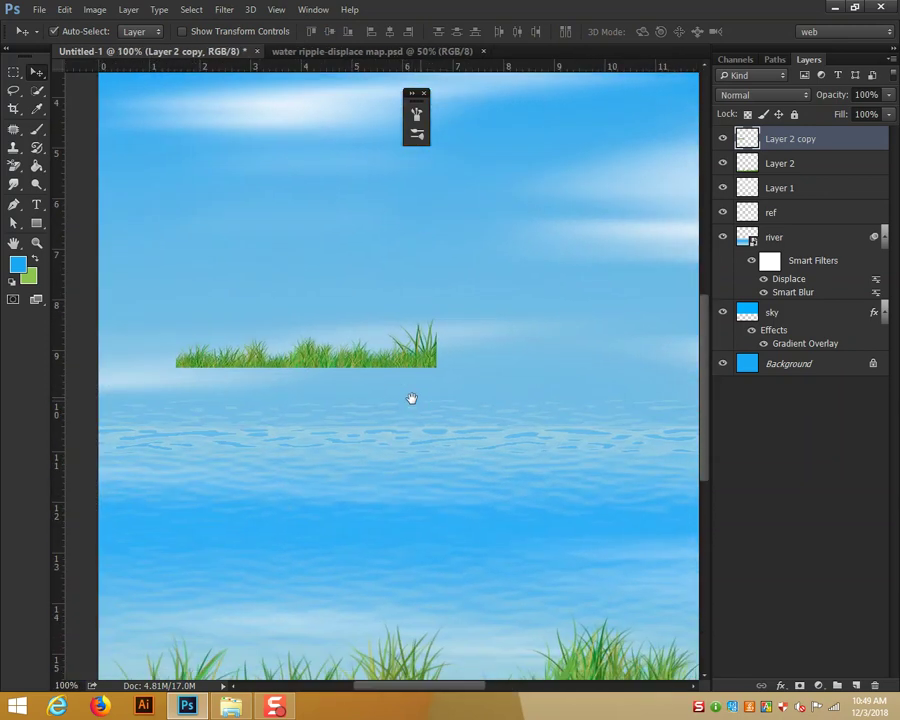
{"action": "key", "text": "ctrl+plus"}
{"action": "key", "text": "ctrl+plus"}
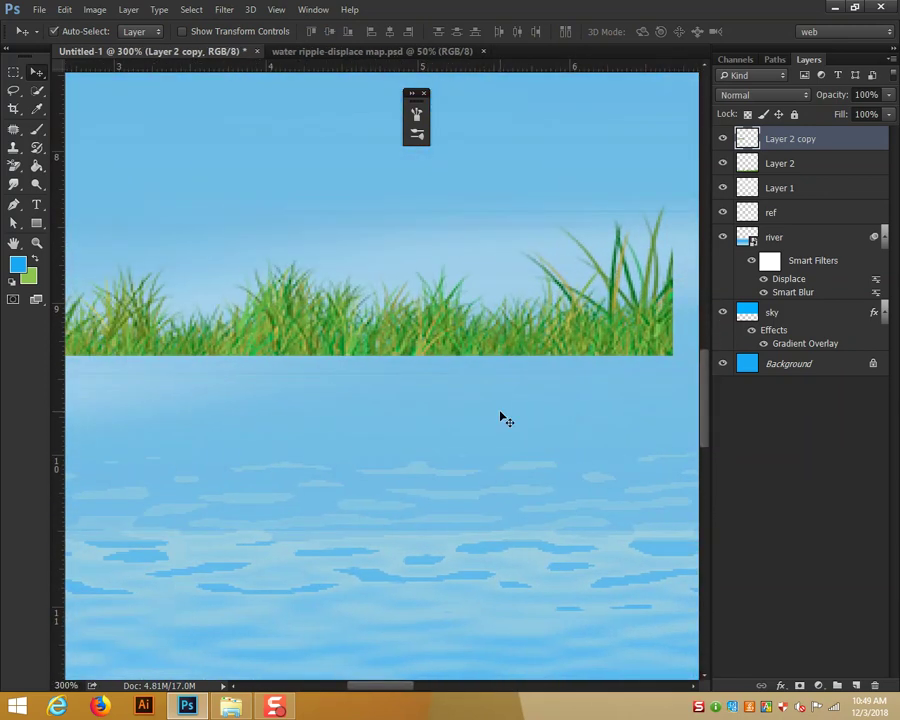
{"action": "key", "text": "ctrl+minus"}
{"action": "key", "text": "ctrl+minus"}
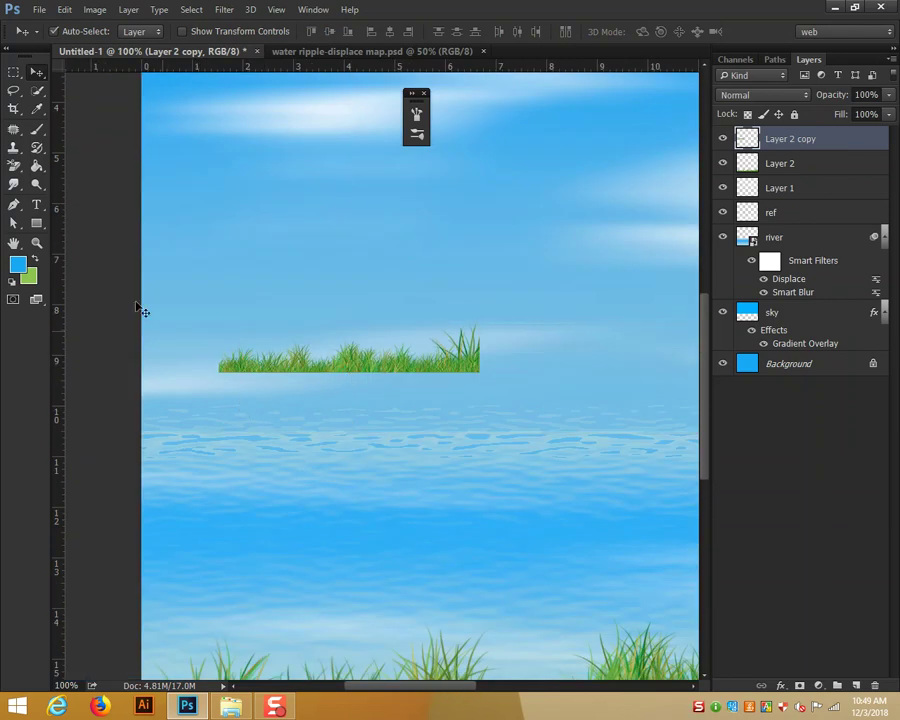
{"action": "left_click", "coordinate": [15, 92]}
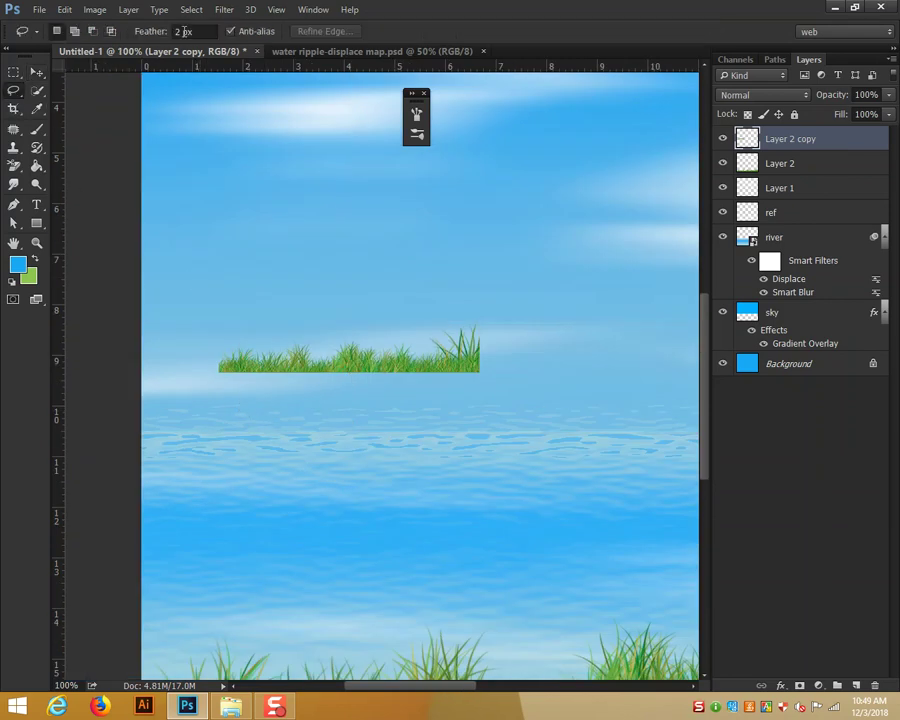
With a 4 px feathered lasso, trim the strip's hard bottom edge and move it to the waterline
{"action": "left_click_drag", "start_coordinate": [195, 31], "coordinate": [123, 42]}
{"action": "type", "text": "4"}
{"action": "key", "text": "Return"}
{"action": "left_click_drag", "start_coordinate": [472, 368], "coordinate": [196, 370]}
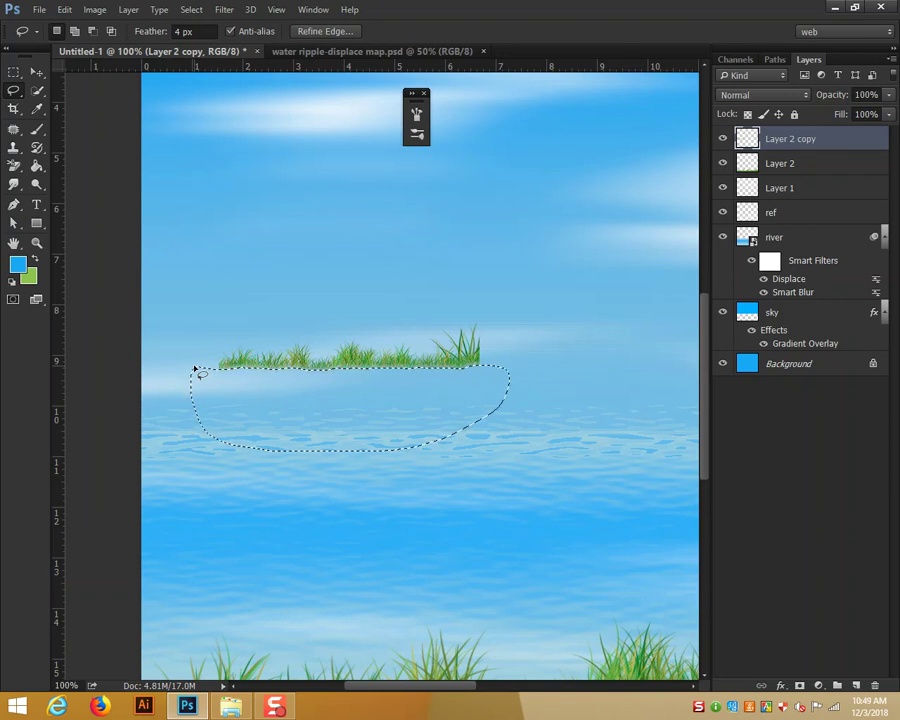
{"action": "key", "text": "ctrl+d"}
{"action": "key", "text": "v"}
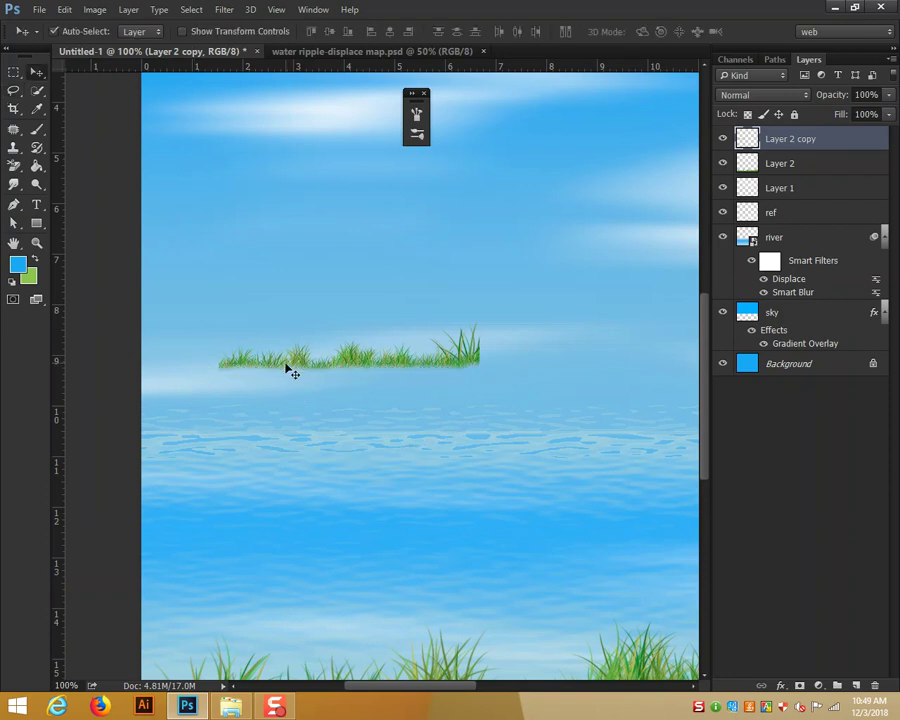
{"action": "mouse_move", "coordinate": [282, 366]}
{"action": "left_mouse_down"}
{"action": "mouse_move", "coordinate": [212, 391]}
{"action": "mouse_move", "coordinate": [208, 404]}
{"action": "mouse_move", "coordinate": [460, 405]}
{"action": "mouse_move", "coordinate": [358, 408]}
{"action": "mouse_move", "coordinate": [384, 394]}
{"action": "mouse_move", "coordinate": [367, 412]}
{"action": "mouse_move", "coordinate": [539, 414]}
{"action": "mouse_move", "coordinate": [538, 402]}
{"action": "left_mouse_up"}
Duplicate the grass strip twice, flipping the newest copy horizontally and shifting it right
{"action": "key", "text": "ctrl+j"}
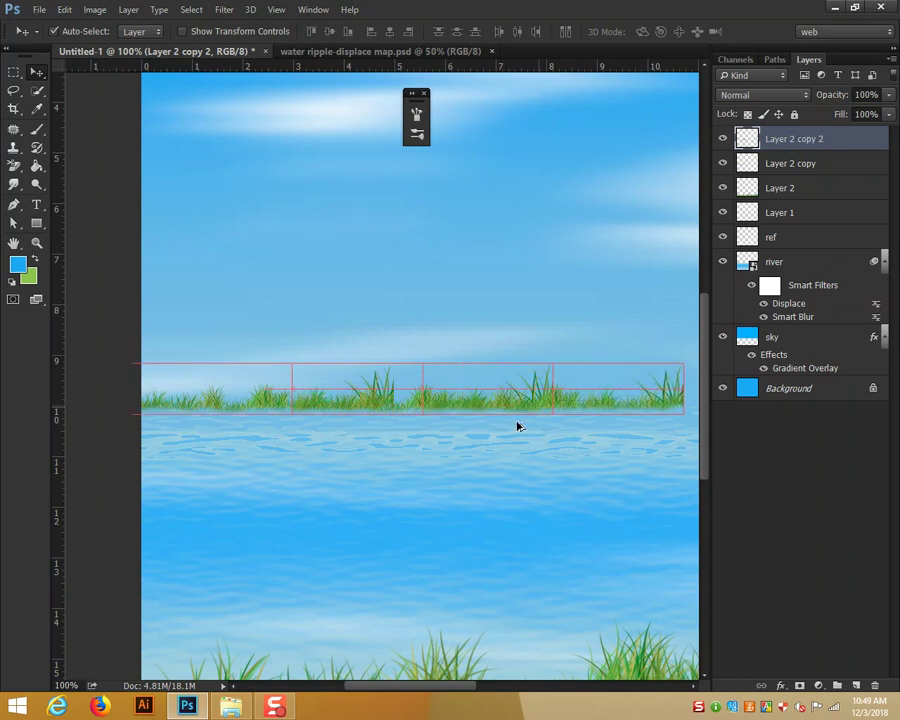
{"action": "key", "text": "ctrl+j"}
{"action": "key", "text": "ctrl+minus"}
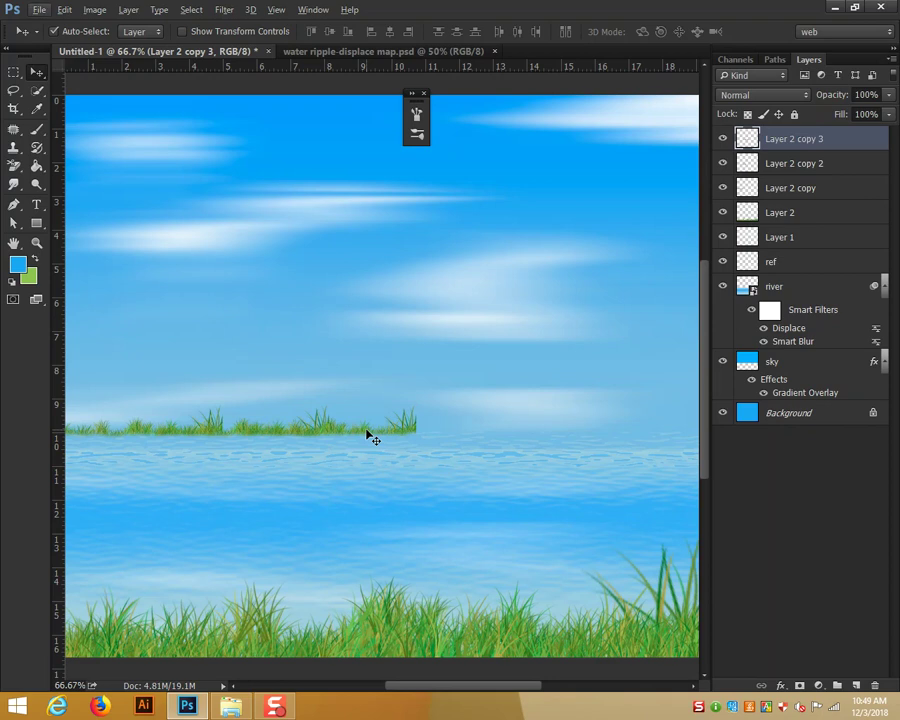
{"action": "key", "text": "ctrl+t"}
{"action": "right_click", "coordinate": [368, 433]}
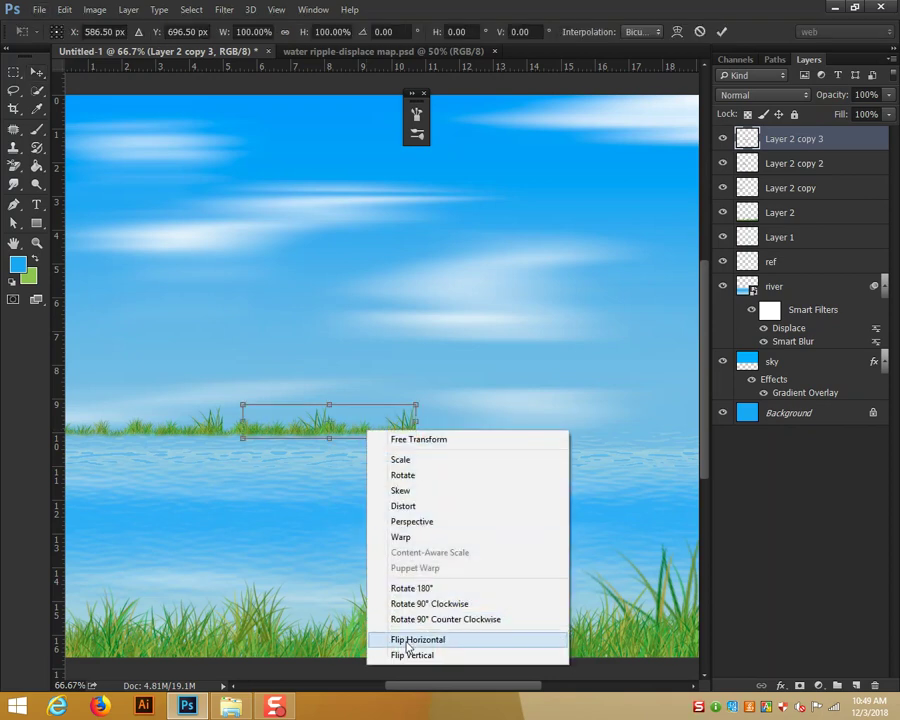
{"action": "left_click", "coordinate": [404, 640]}
{"action": "mouse_move", "coordinate": [347, 434]}
{"action": "left_mouse_down"}
{"action": "mouse_move", "coordinate": [450, 446]}
{"action": "mouse_move", "coordinate": [421, 442]}
{"action": "left_mouse_up"}
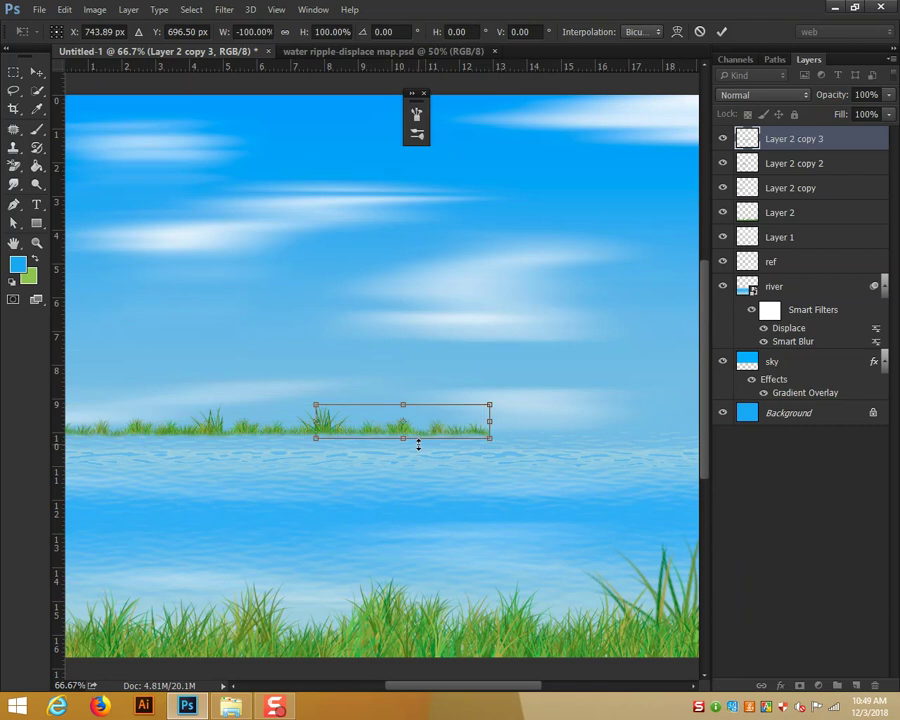
{"action": "key", "text": "Return"}
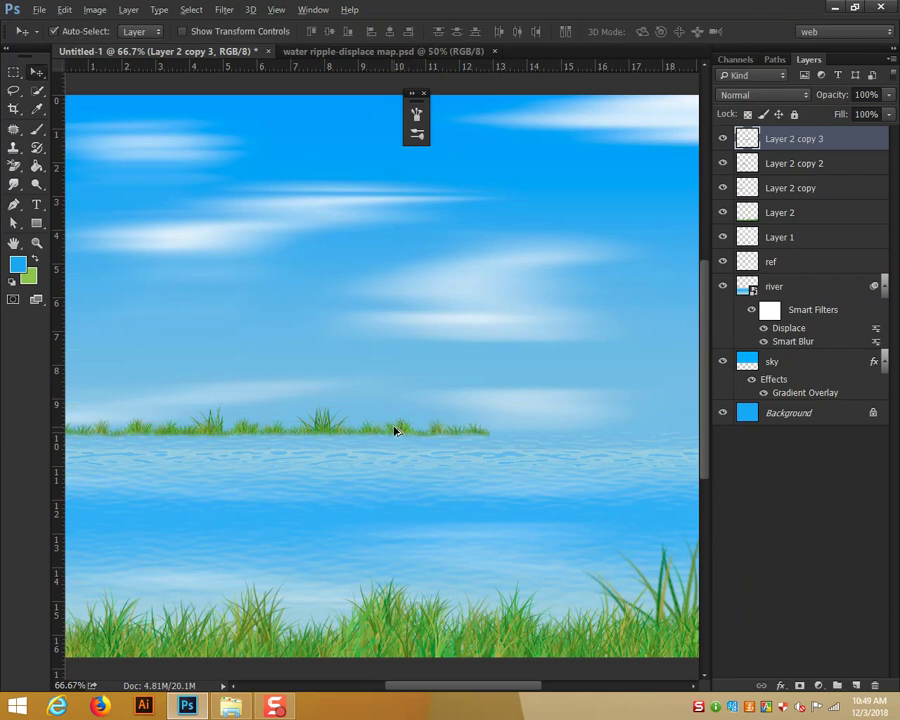
Copy grass strips further along the shoreline and slide one out as a floating island mid-water
{"action": "left_click_drag", "start_coordinate": [395, 432], "coordinate": [537, 459], "text": "alt"}
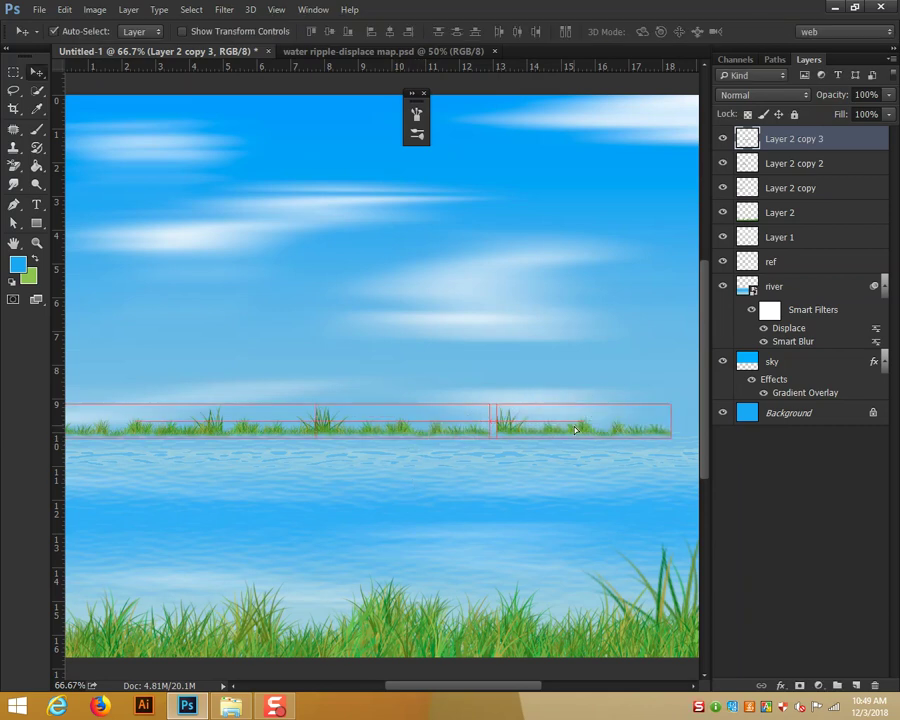
{"action": "key", "text": "m"}
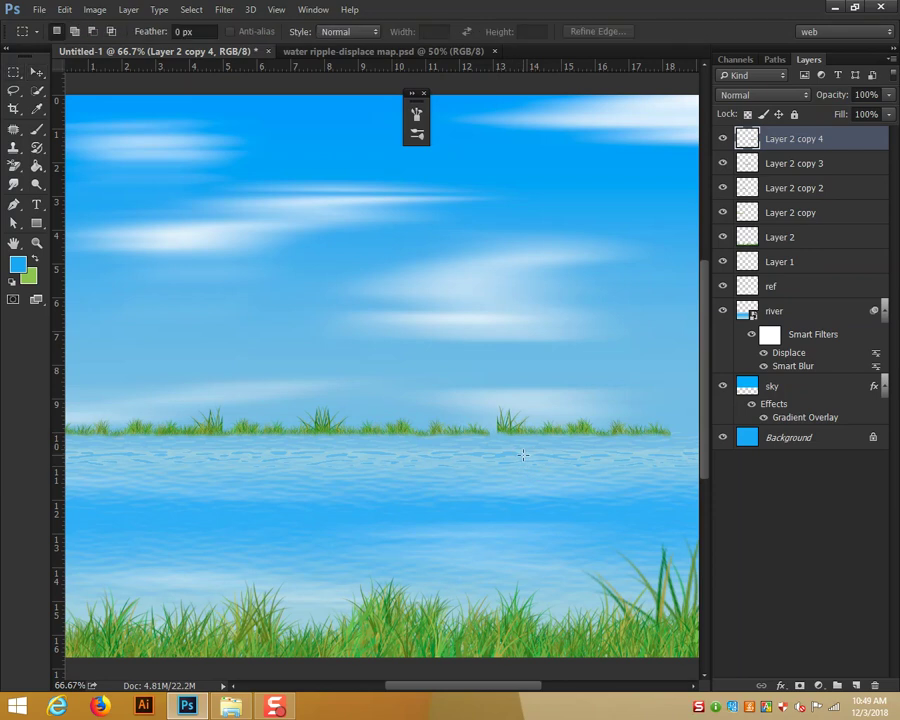
{"action": "key", "text": "l"}
{"action": "left_click_drag", "start_coordinate": [514, 456], "coordinate": [485, 459]}
{"action": "key", "text": "ctrl+d"}
{"action": "key", "text": "v"}
{"action": "mouse_move", "coordinate": [570, 432]}
{"action": "left_mouse_down"}
{"action": "mouse_move", "coordinate": [512, 436]}
{"action": "mouse_move", "coordinate": [611, 443]}
{"action": "mouse_move", "coordinate": [404, 427]}
{"action": "mouse_move", "coordinate": [481, 428]}
{"action": "mouse_move", "coordinate": [280, 475]}
{"action": "left_mouse_up"}
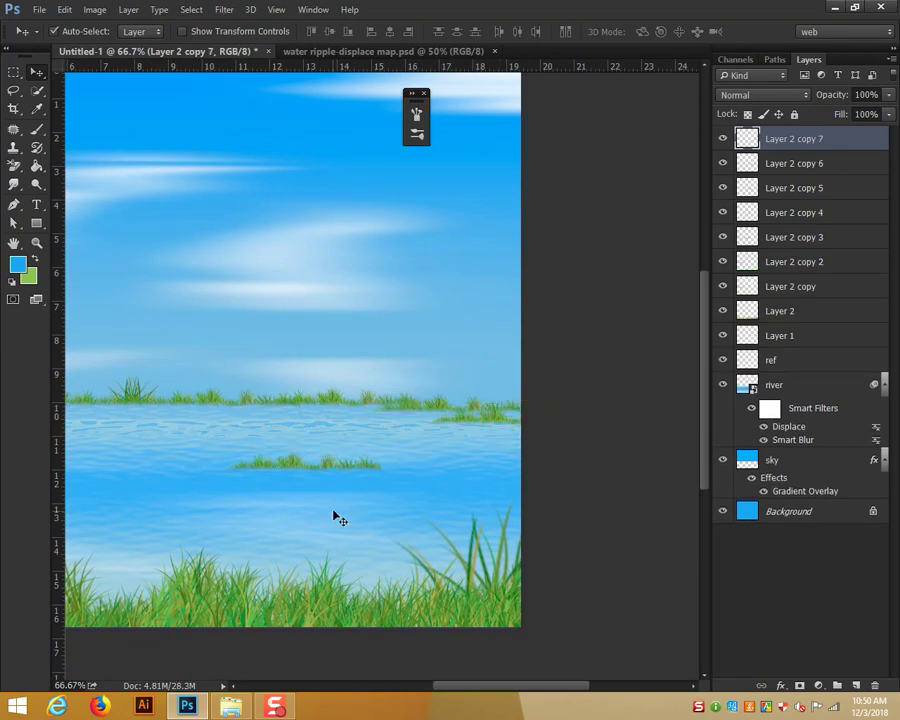
Lasso-trim the lower part of the small water grass strip and move it right and down
{"action": "key", "text": "l"}
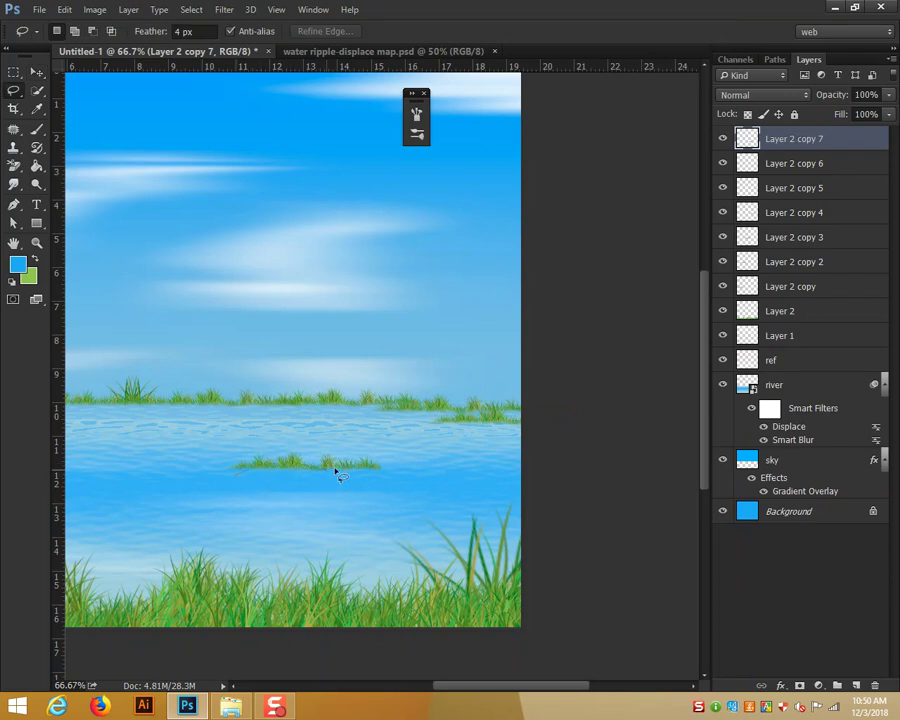
{"action": "left_click_drag", "start_coordinate": [287, 494], "coordinate": [217, 485]}
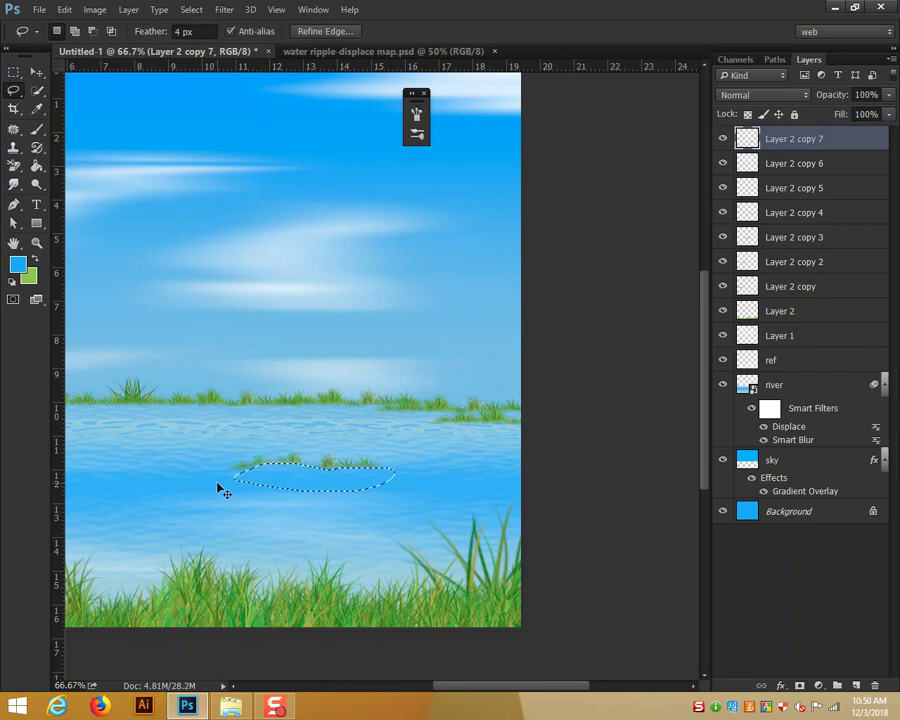
{"action": "key", "text": "ctrl+d"}
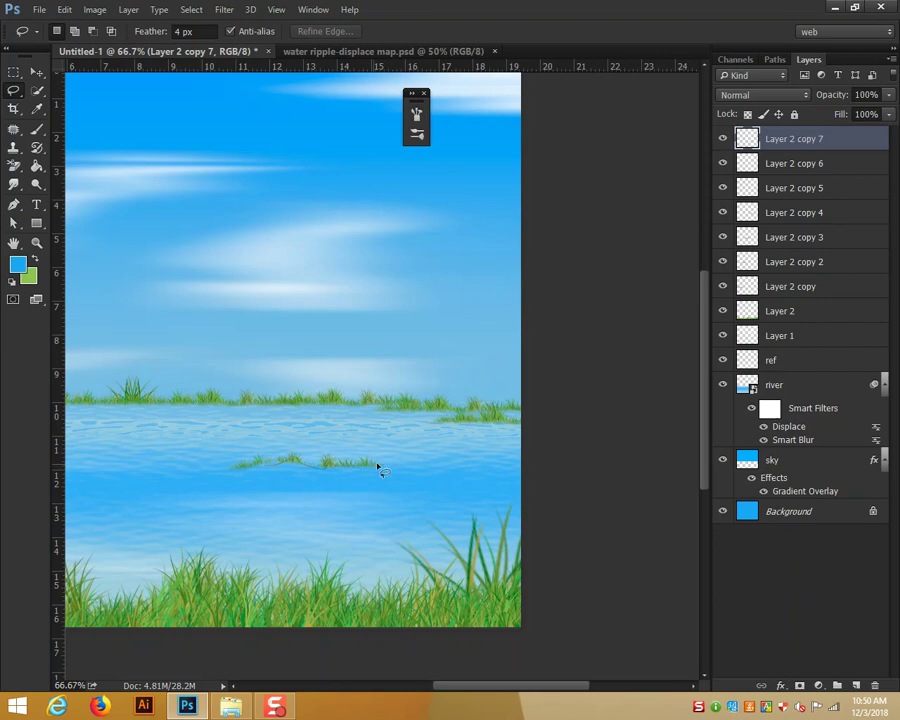
{"action": "left_click_drag", "start_coordinate": [341, 506], "coordinate": [268, 498]}
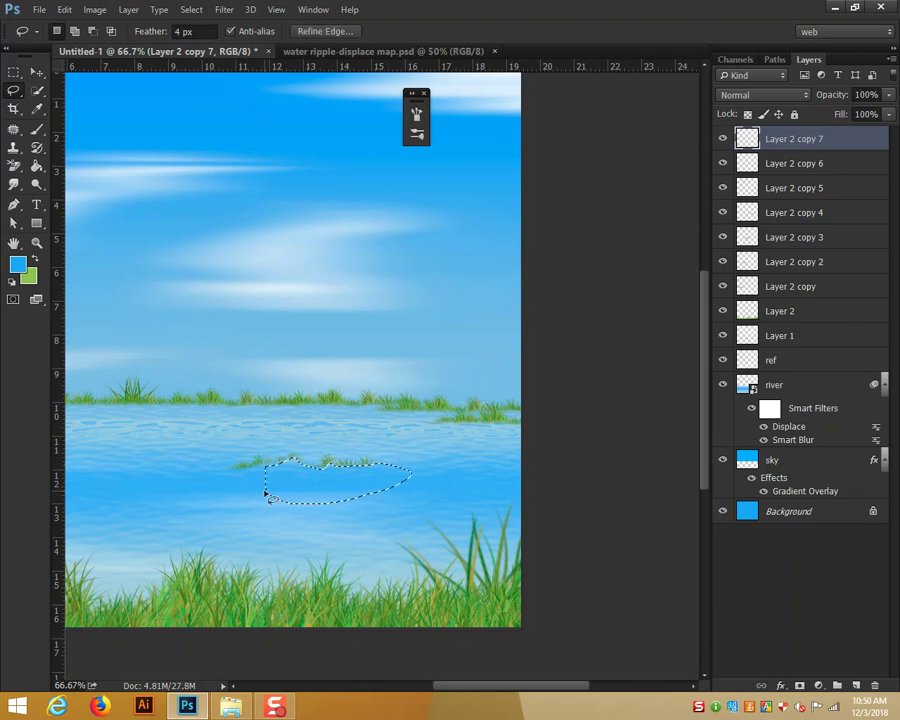
{"action": "key", "text": "ctrl+d"}
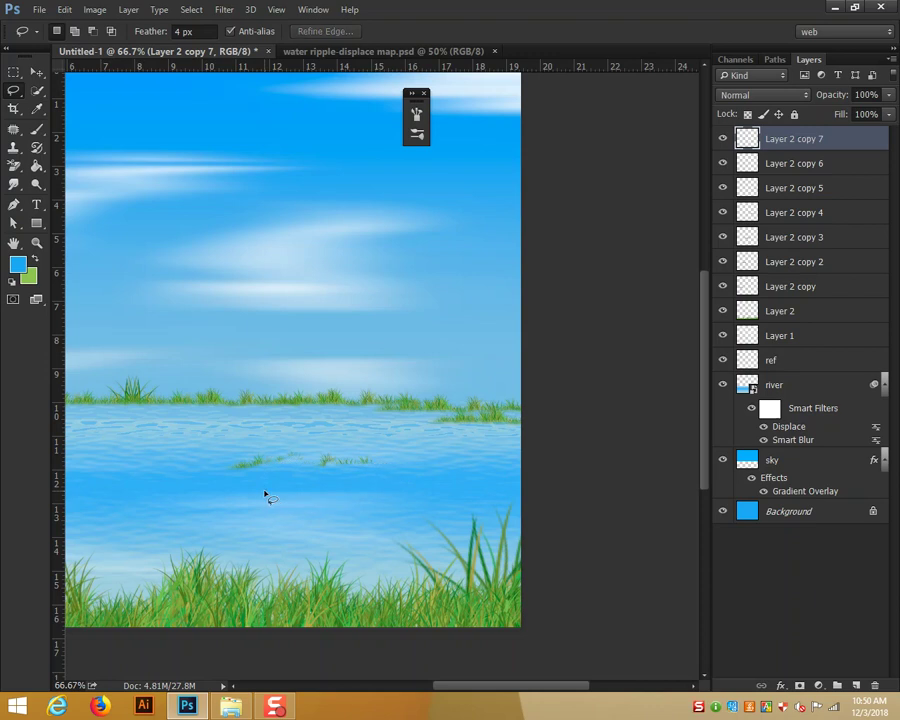
{"action": "key", "text": "v"}
{"action": "left_click_drag", "start_coordinate": [258, 470], "coordinate": [362, 483]}
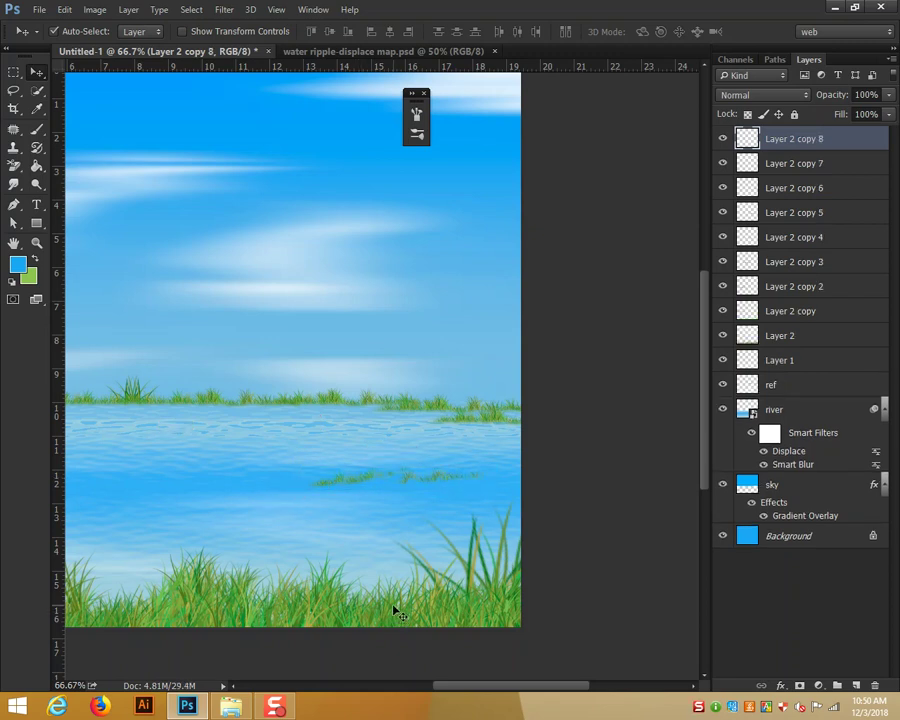
Place copies of the water grass strip right of centre and at the lower left
{"action": "left_click_drag", "start_coordinate": [368, 482], "coordinate": [392, 482]}
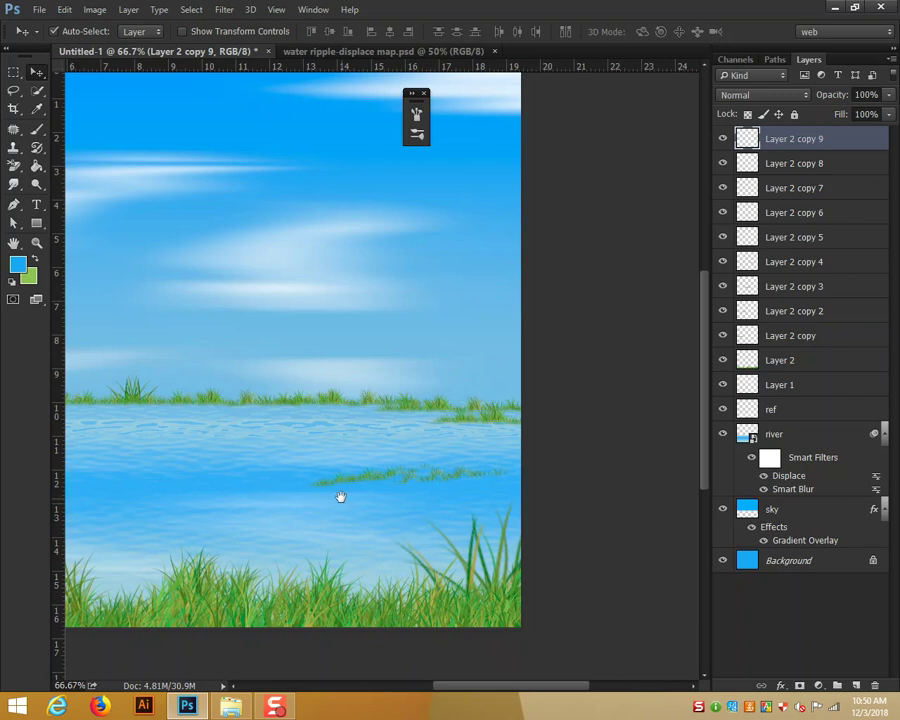
{"action": "left_click_drag", "start_coordinate": [340, 492], "coordinate": [590, 418]}
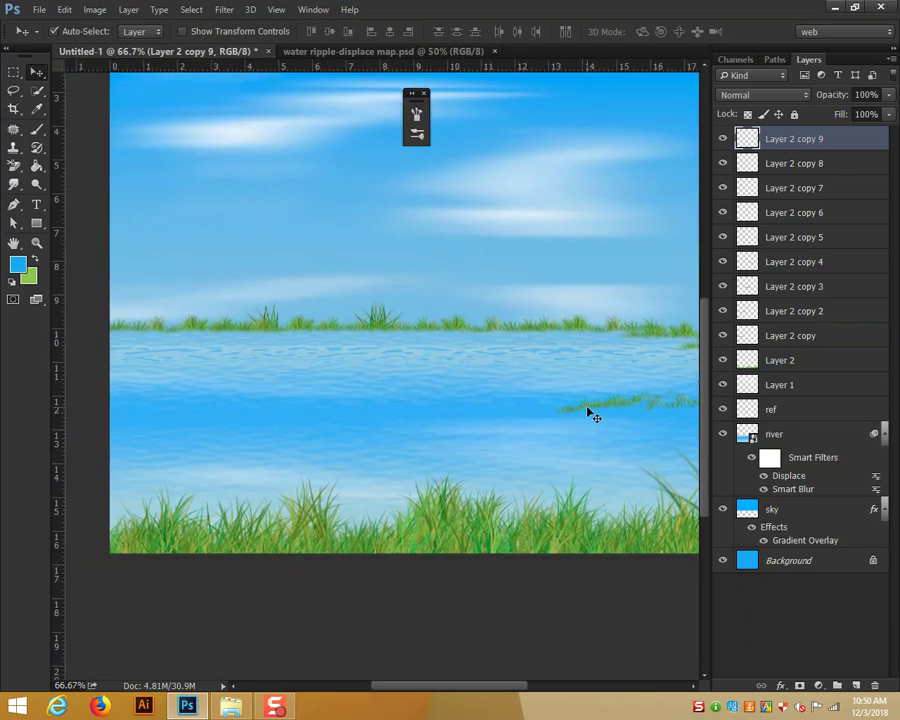
{"action": "key", "text": "alt+bracketleft"}
{"action": "left_click_drag", "start_coordinate": [613, 408], "coordinate": [198, 383]}
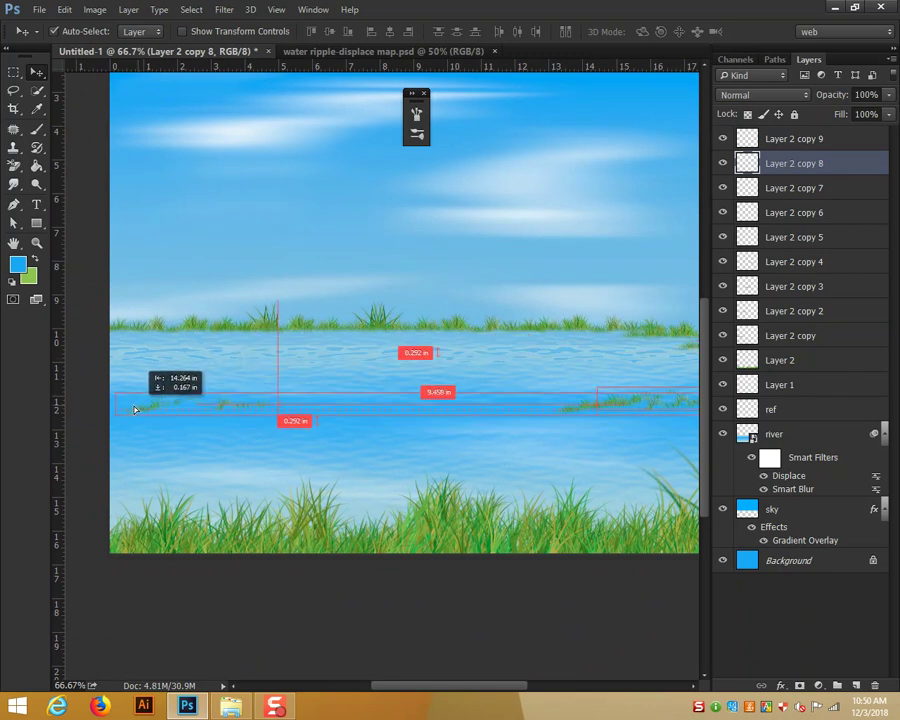
{"action": "left_click_drag", "start_coordinate": [198, 383], "coordinate": [125, 406]}
{"action": "mouse_move", "coordinate": [205, 408]}
{"action": "left_mouse_down"}
{"action": "mouse_move", "coordinate": [197, 345]}
{"action": "mouse_move", "coordinate": [211, 483]}
{"action": "mouse_move", "coordinate": [202, 478]}
{"action": "left_mouse_up"}
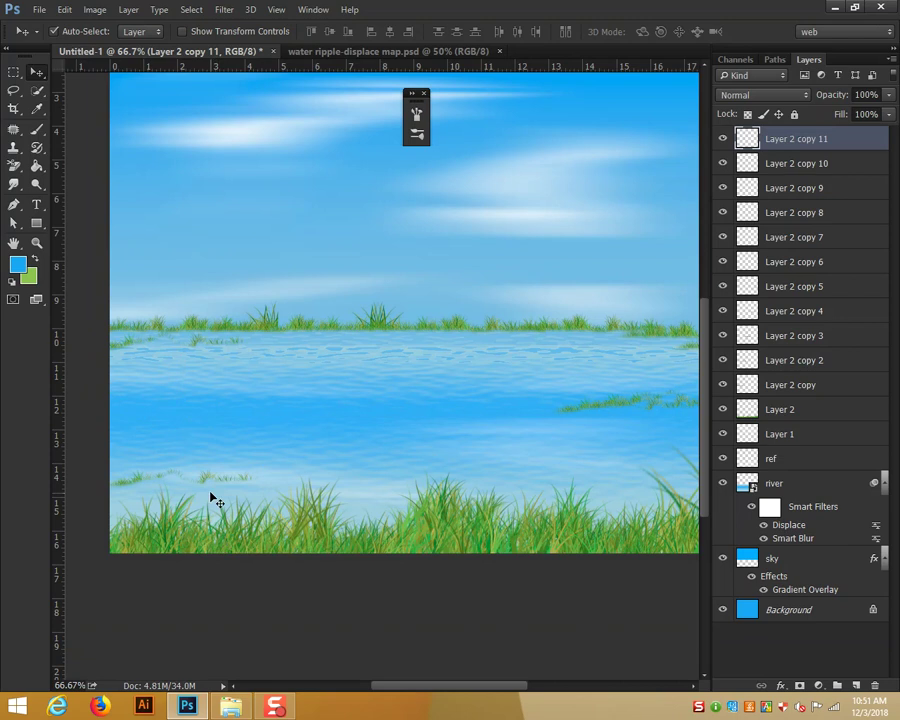
Zoom out to see the whole landscape and switch over to File Explorer
{"action": "key", "text": "ctrl+minus"}
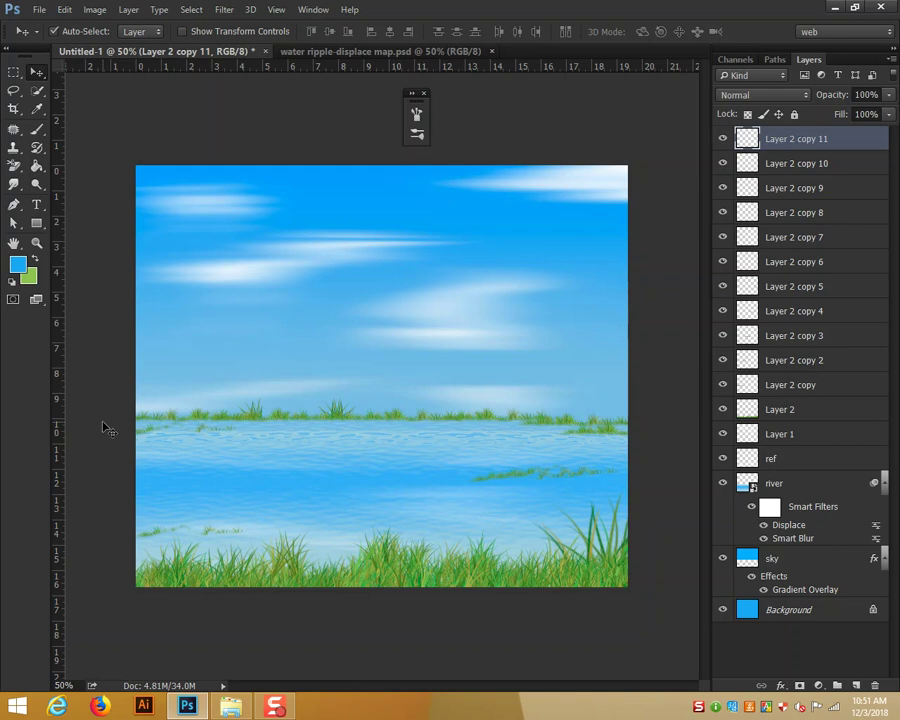
{"action": "key", "text": "w"}
{"action": "key", "text": "v"}
{"action": "left_click", "coordinate": [230, 706]}
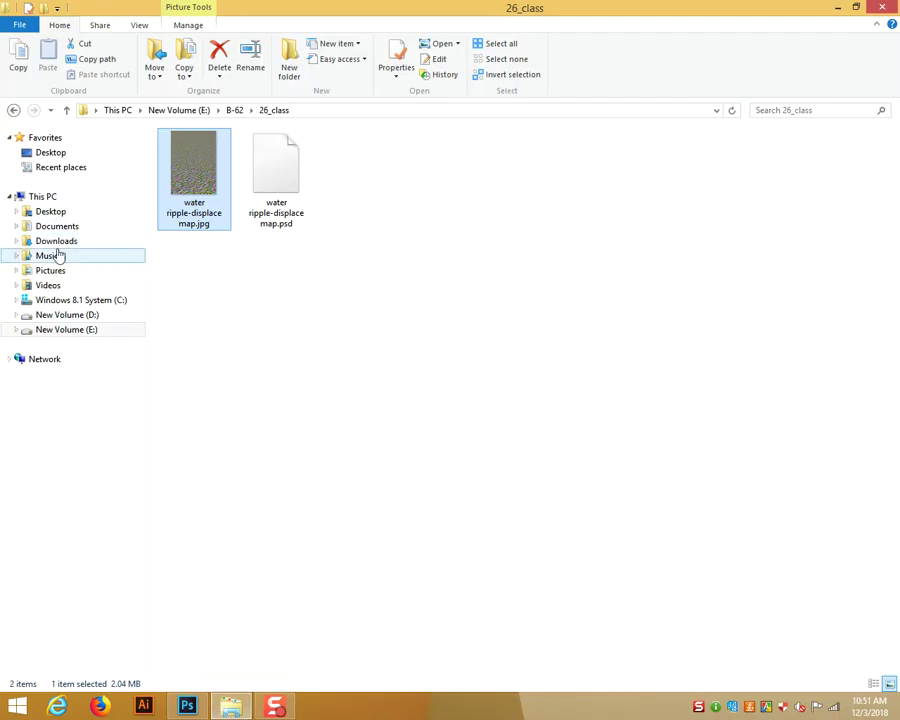
Drag Tree.png from the Downloads folder onto Photoshop to open it
{"action": "left_click", "coordinate": [58, 256]}
{"action": "left_click", "coordinate": [64, 242]}
{"action": "left_click", "coordinate": [206, 176]}
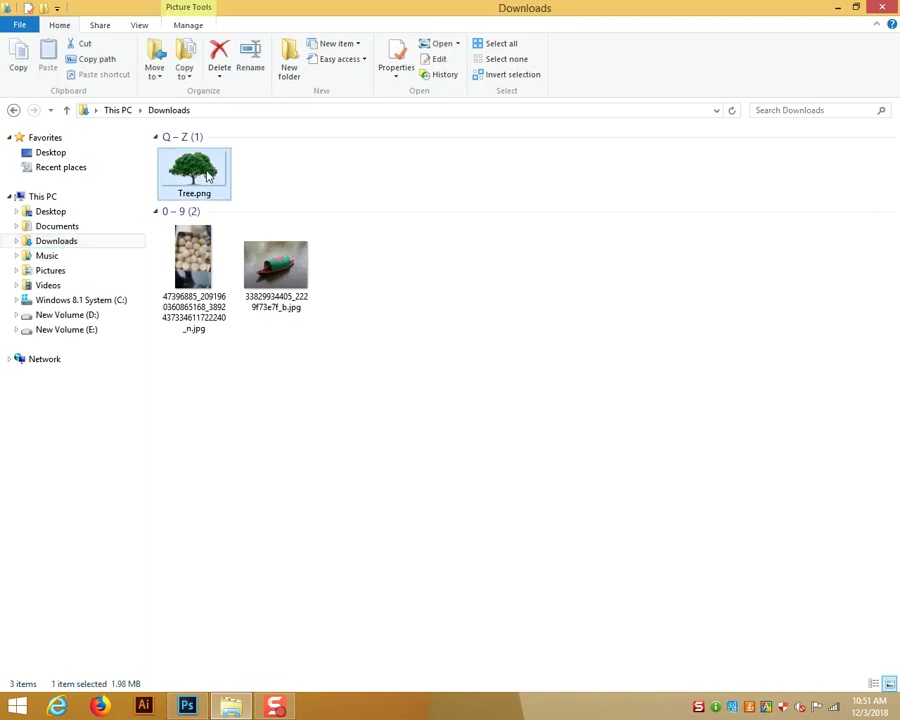
{"action": "mouse_move", "coordinate": [207, 176]}
{"action": "left_mouse_down"}
{"action": "mouse_move", "coordinate": [236, 668]}
{"action": "mouse_move", "coordinate": [437, 193]}
{"action": "mouse_move", "coordinate": [570, 66]}
{"action": "left_mouse_up"}
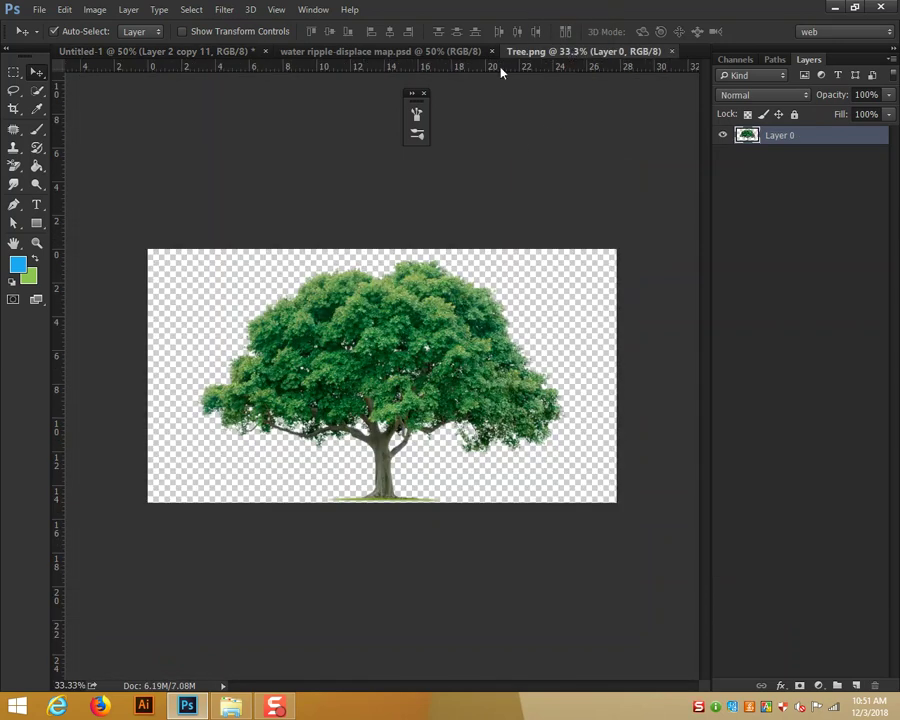
Bring the tree layer into the landscape document and close Tree.png
{"action": "left_click_drag", "start_coordinate": [528, 52], "coordinate": [548, 138]}
{"action": "left_click_drag", "start_coordinate": [625, 302], "coordinate": [340, 354]}
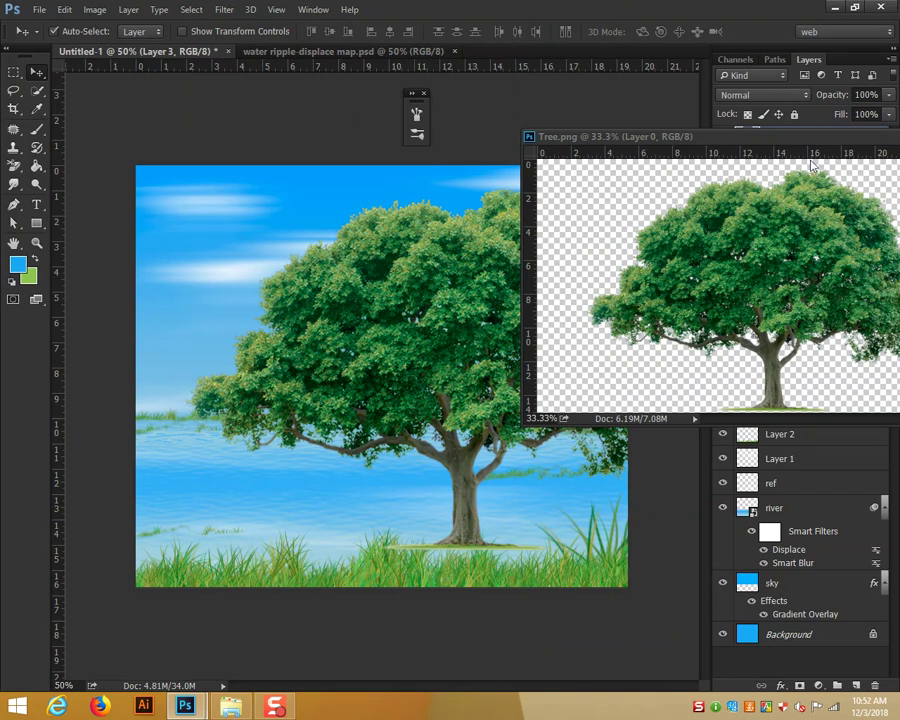
{"action": "left_click_drag", "start_coordinate": [806, 140], "coordinate": [510, 202]}
{"action": "left_click", "coordinate": [711, 198]}
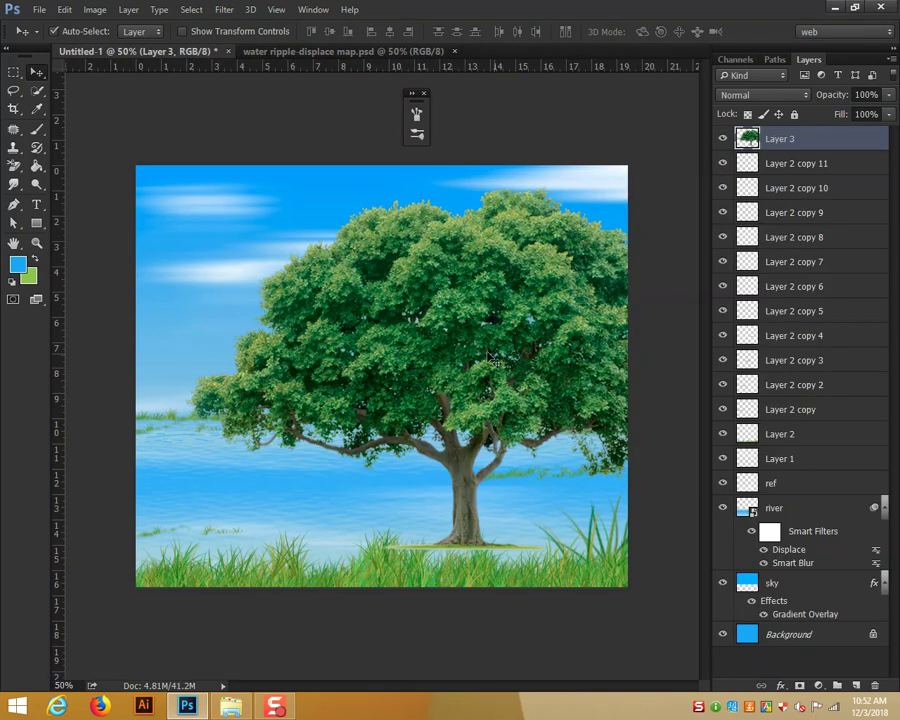
Scale the tree down, place it at lower right, and add a copy on the far left shore
{"action": "left_click_drag", "start_coordinate": [446, 316], "coordinate": [426, 358]}
{"action": "key", "text": "ctrl+t"}
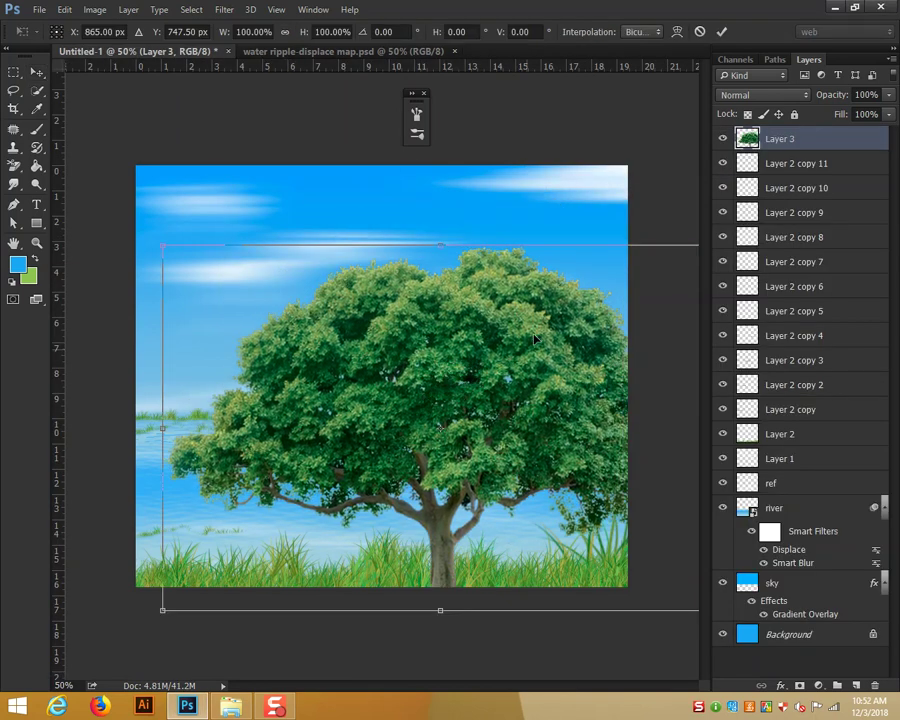
{"action": "left_click_drag", "start_coordinate": [160, 245], "coordinate": [295, 362]}
{"action": "key", "text": "Return"}
{"action": "mouse_move", "coordinate": [447, 416]}
{"action": "left_mouse_down"}
{"action": "mouse_move", "coordinate": [519, 493]}
{"action": "mouse_move", "coordinate": [293, 316]}
{"action": "left_mouse_up"}
{"action": "mouse_move", "coordinate": [834, 139]}
{"action": "left_mouse_down"}
{"action": "mouse_move", "coordinate": [837, 318]}
{"action": "mouse_move", "coordinate": [810, 518]}
{"action": "left_mouse_up"}
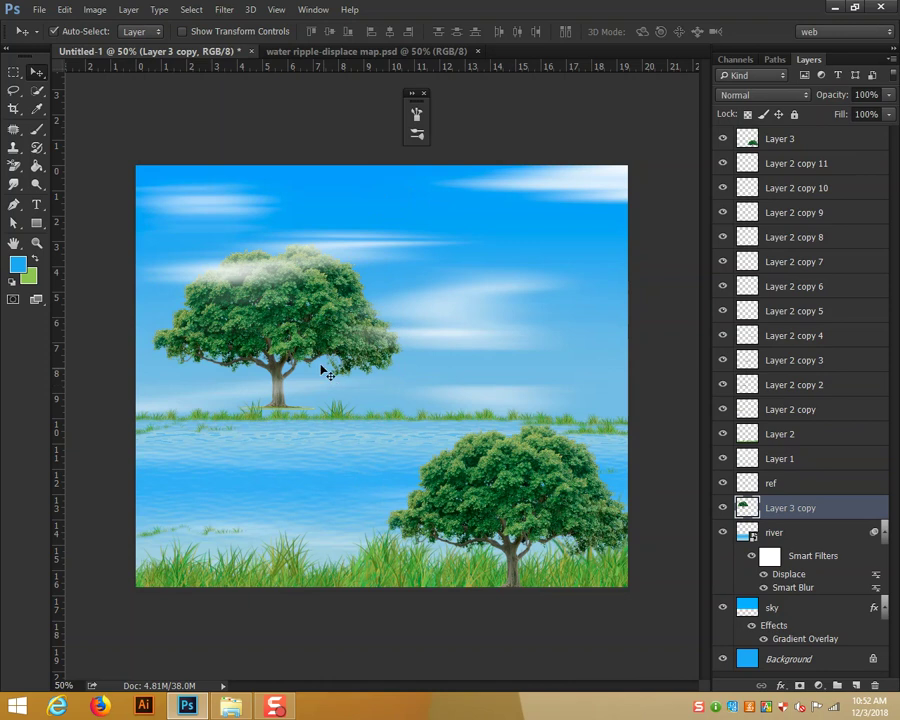
{"action": "left_click_drag", "start_coordinate": [293, 340], "coordinate": [293, 352]}
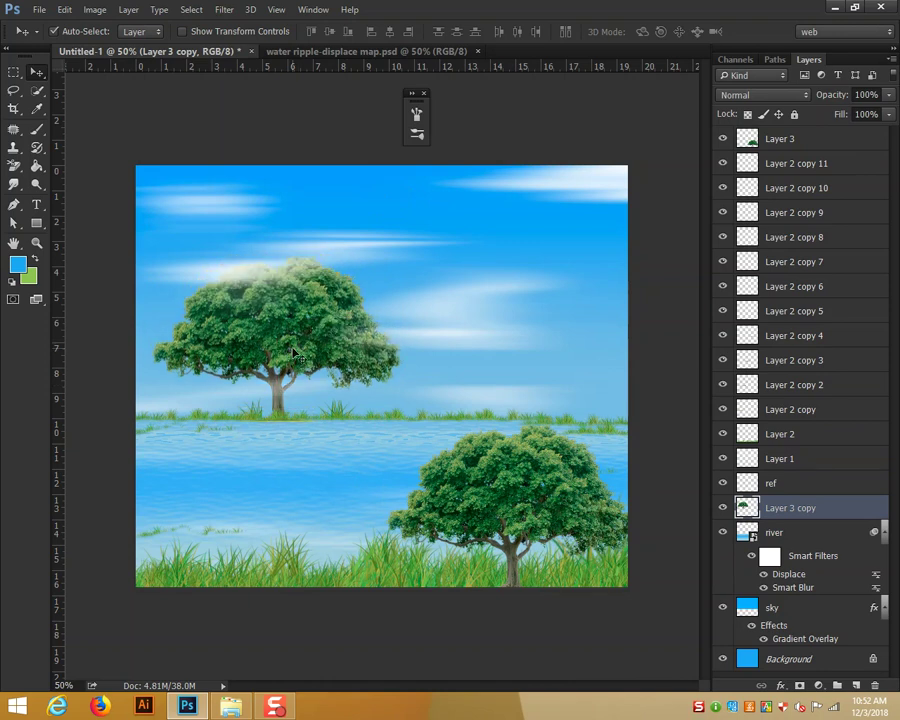
Shrink the upper tree to about 34%, shift it right, and move its layer down
{"action": "key", "text": "ctrl+t"}
{"action": "left_click_drag", "start_coordinate": [409, 250], "coordinate": [307, 461]}
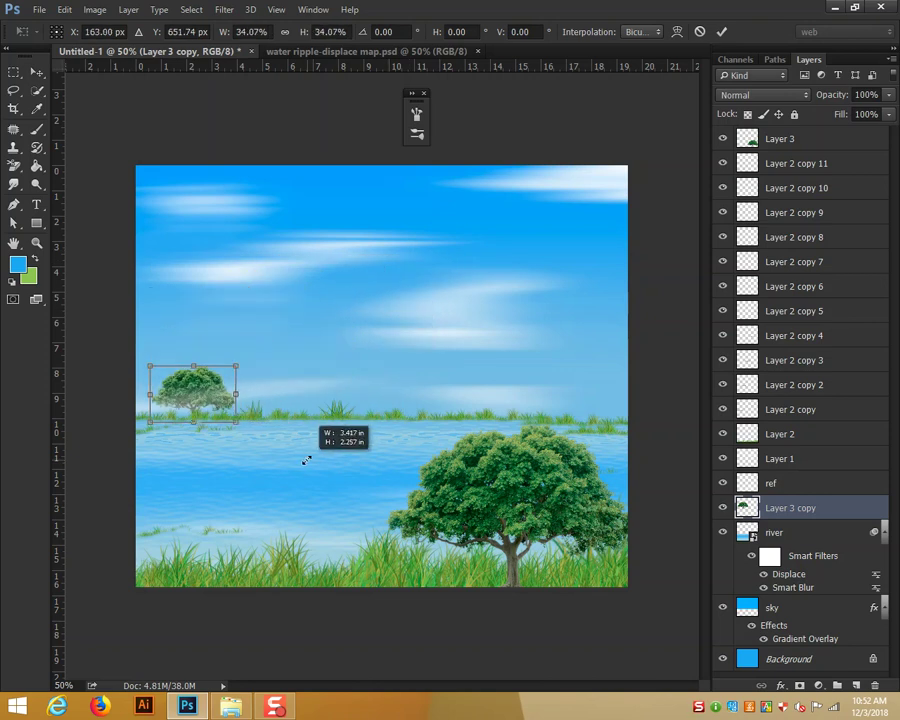
{"action": "key", "text": "Return"}
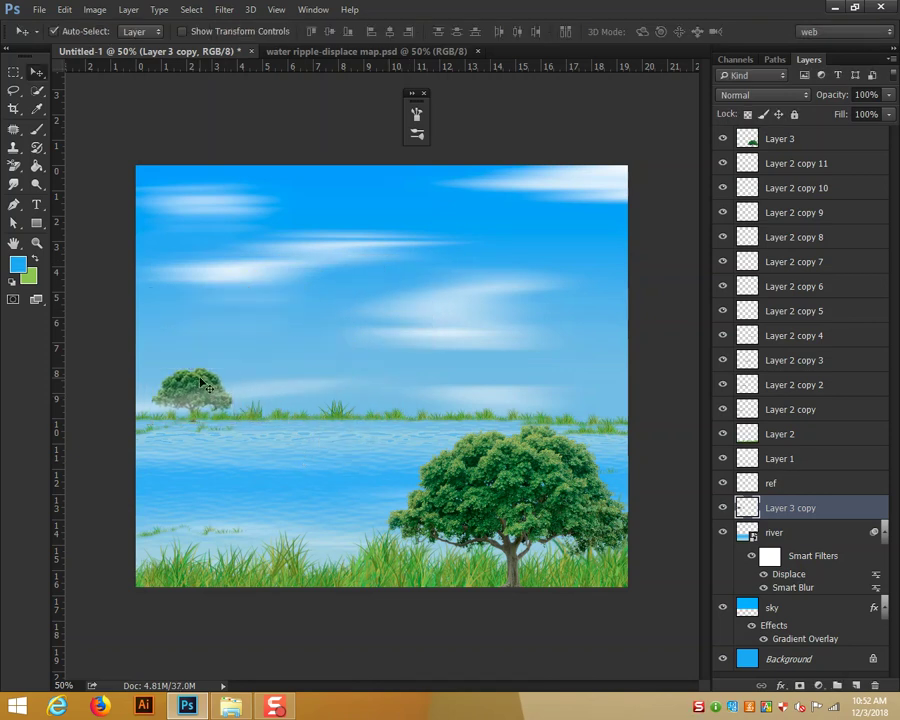
{"action": "left_click_drag", "start_coordinate": [205, 383], "coordinate": [249, 378]}
{"action": "mouse_move", "coordinate": [776, 504]}
{"action": "left_mouse_down"}
{"action": "mouse_move", "coordinate": [798, 485]}
{"action": "mouse_move", "coordinate": [807, 418]}
{"action": "mouse_move", "coordinate": [803, 446]}
{"action": "left_mouse_up"}
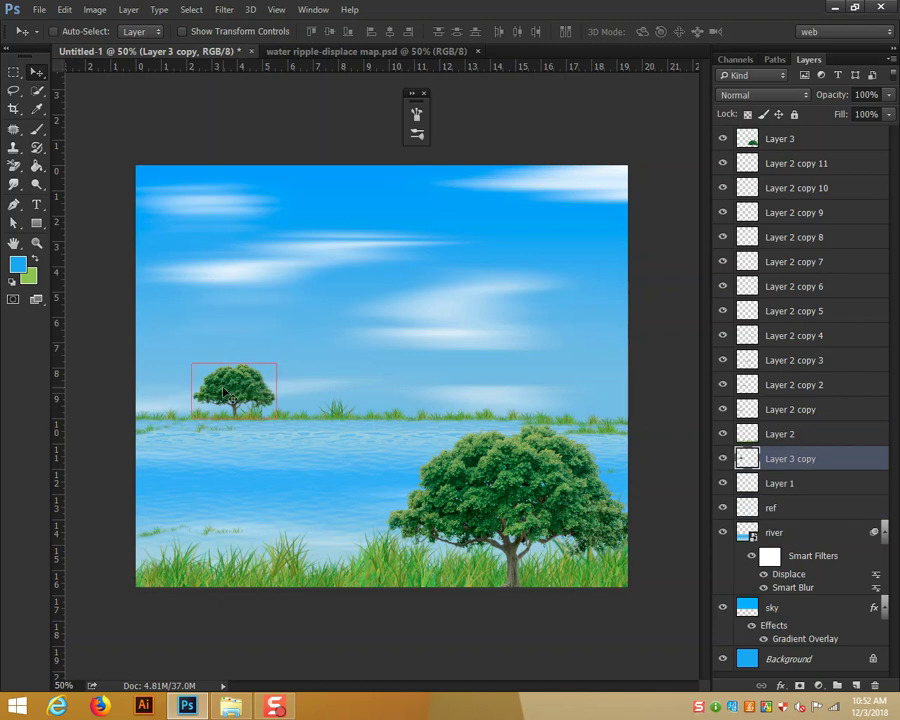
Shrink the small tree further and shift the big tree to the right
{"action": "key", "text": "ctrl+t"}
{"action": "mouse_move", "coordinate": [275, 363]}
{"action": "left_mouse_down"}
{"action": "mouse_move", "coordinate": [255, 403]}
{"action": "mouse_move", "coordinate": [240, 403]}
{"action": "left_mouse_up"}
{"action": "key", "text": "Return"}
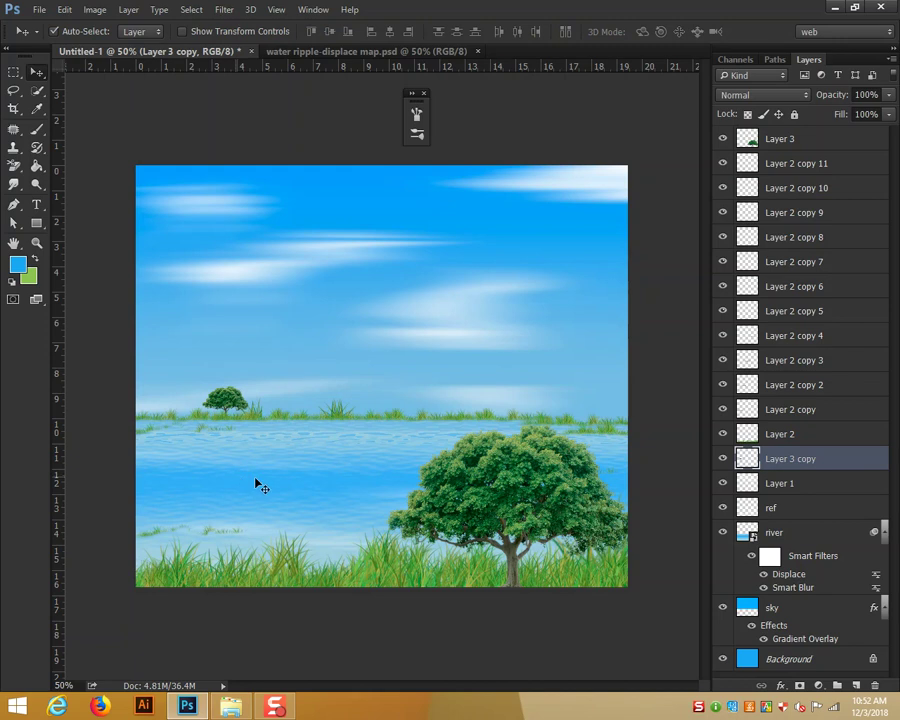
{"action": "left_click_drag", "start_coordinate": [498, 499], "coordinate": [540, 500]}
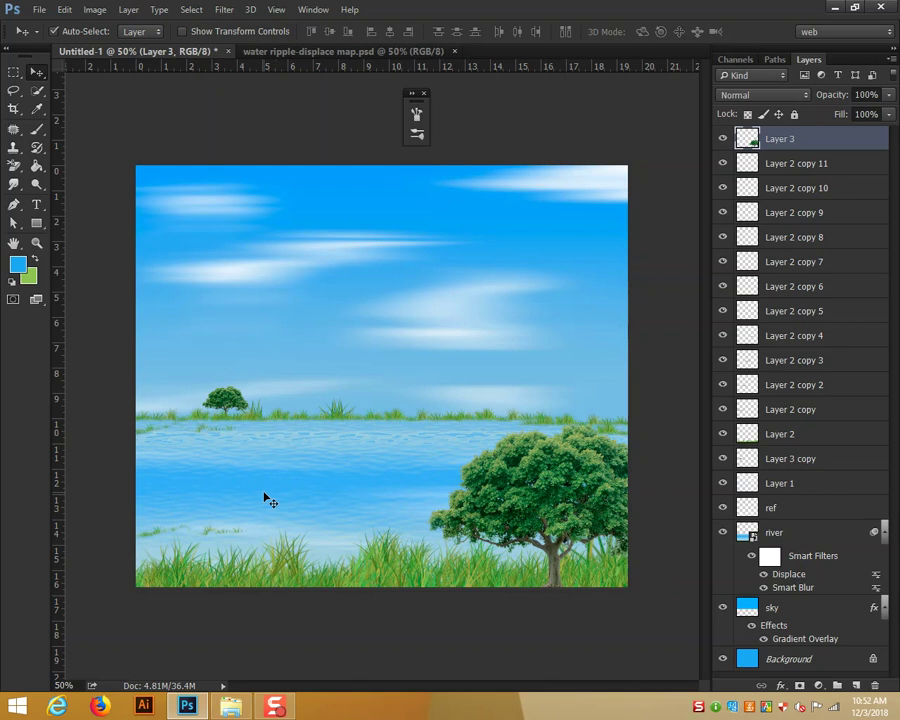
Alt-drag a copy of the small tree onto the shoreline right of centre
{"action": "mouse_move", "coordinate": [231, 406]}
{"action": "left_mouse_down"}
{"action": "mouse_move", "coordinate": [471, 385]}
{"action": "mouse_move", "coordinate": [488, 397]}
{"action": "left_mouse_up"}
{"action": "key", "text": "ctrl+t"}
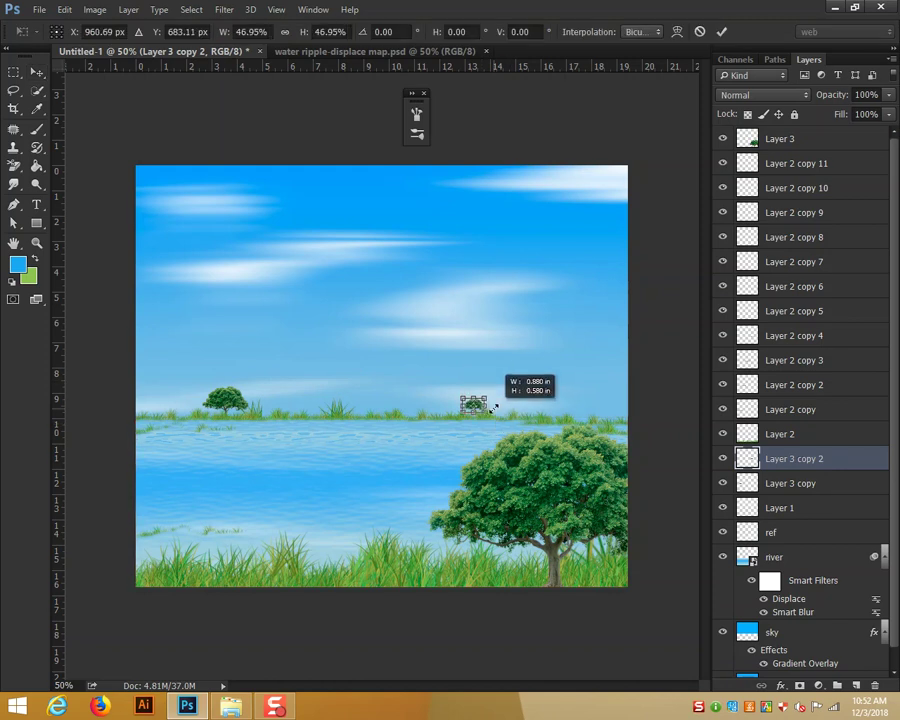
{"action": "key", "text": "Return"}
{"action": "left_click_drag", "start_coordinate": [476, 406], "coordinate": [483, 409]}
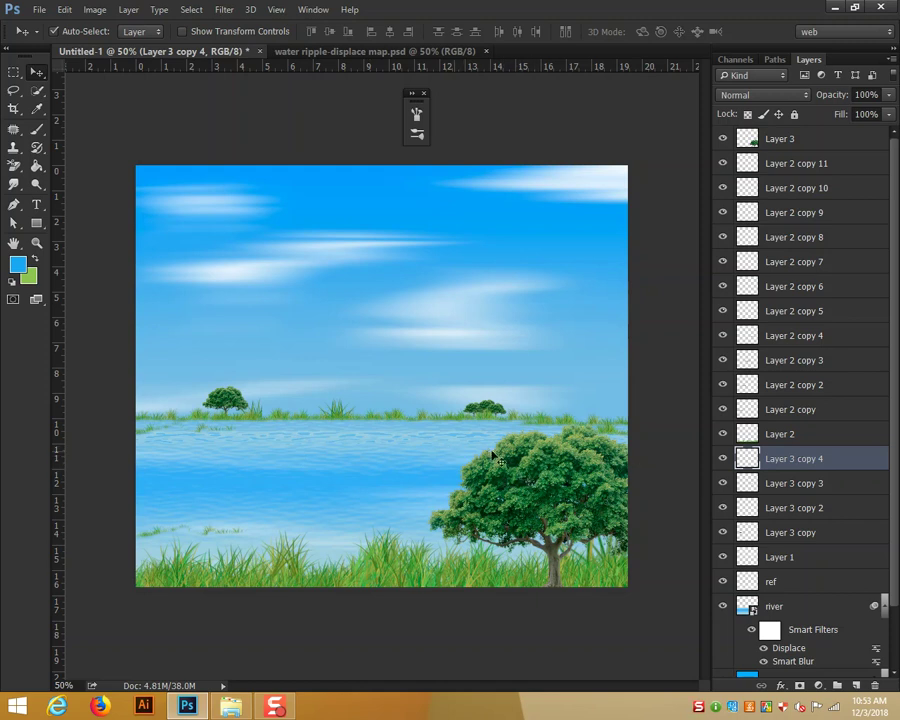
Unlock the Background layer and group all layers from Layer 0 to Layer 3 into Group 1
{"action": "scroll", "coordinate": [534, 462], "scroll_direction": "up", "scroll_amount": 3}
{"action": "scroll", "coordinate": [534, 460], "scroll_direction": "down", "scroll_amount": 2}
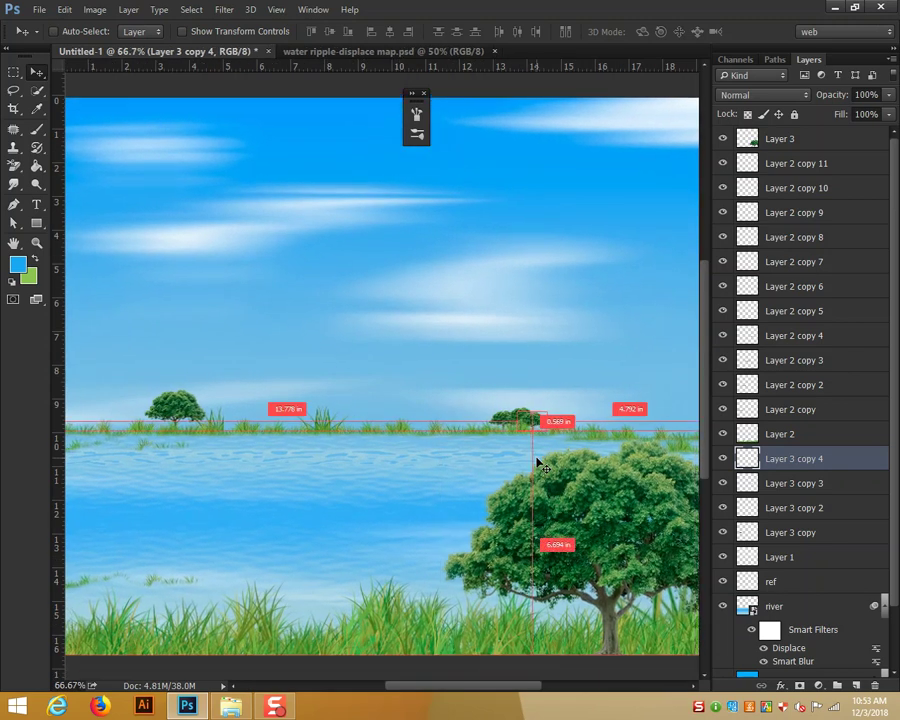
{"action": "scroll", "coordinate": [534, 460], "scroll_direction": "down", "scroll_amount": 1}
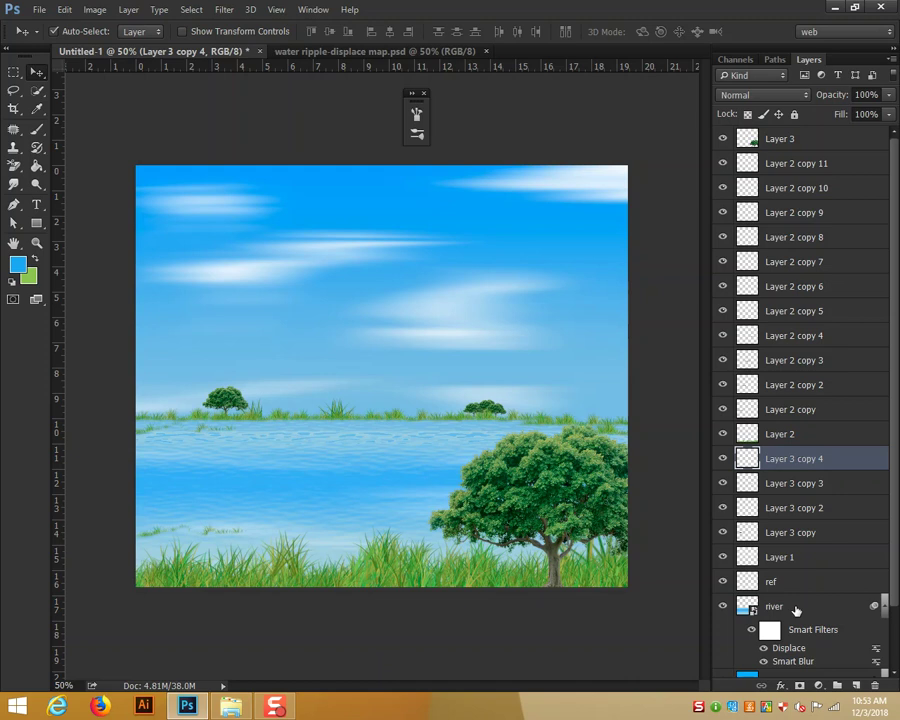
{"action": "left_click", "coordinate": [795, 606]}
{"action": "scroll", "coordinate": [895, 468], "scroll_direction": "down", "scroll_amount": 3}
{"action": "left_click", "coordinate": [785, 613]}
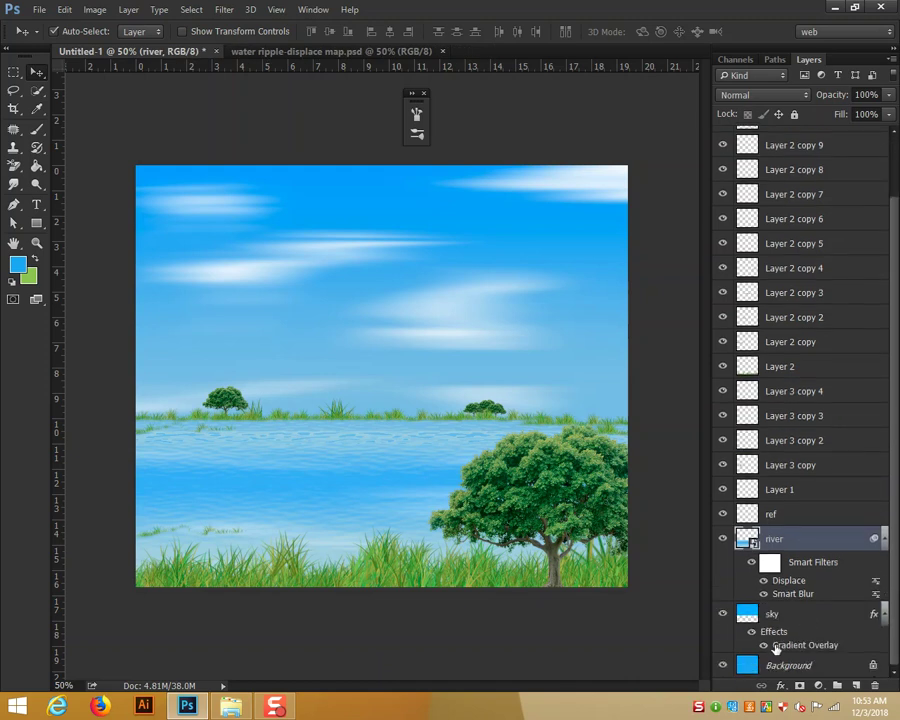
{"action": "left_click", "coordinate": [872, 665]}
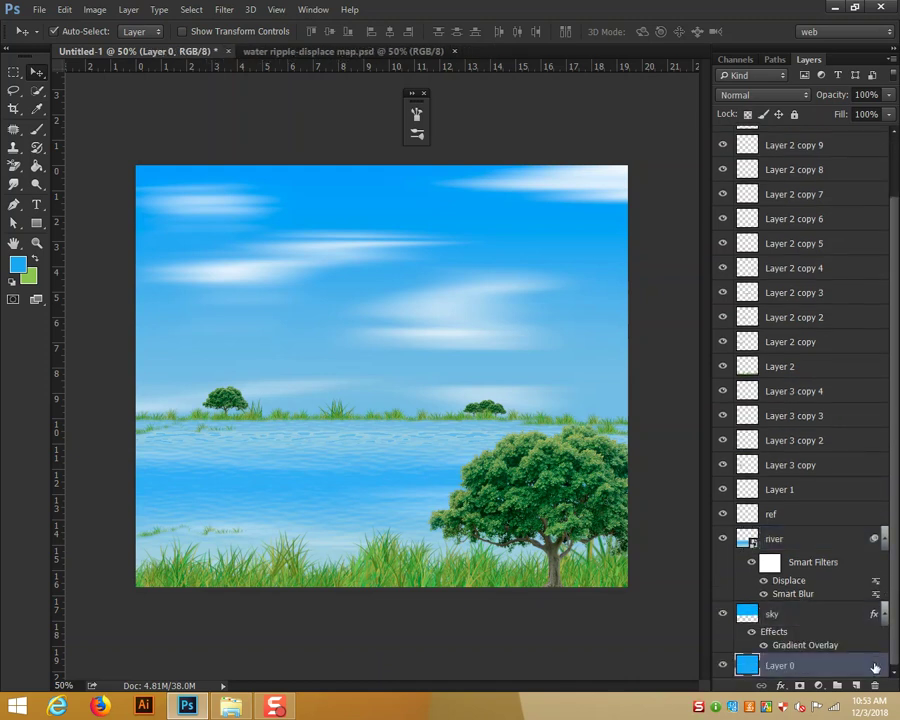
{"action": "scroll", "coordinate": [840, 232], "scroll_direction": "up", "scroll_amount": 2}
{"action": "left_click", "coordinate": [851, 139], "text": "shift"}
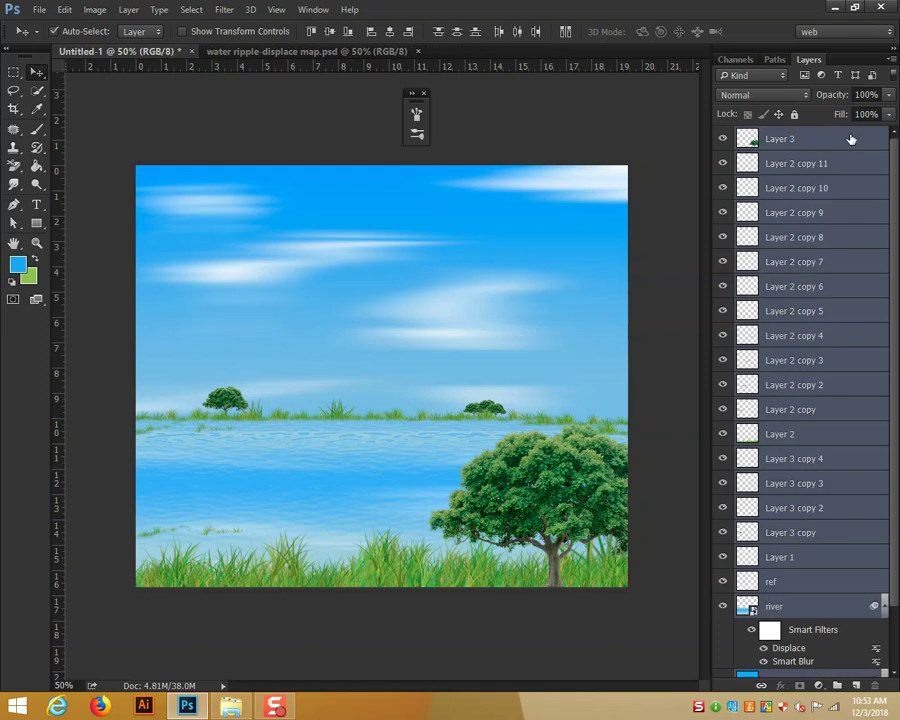
{"action": "key", "text": "ctrl+g"}
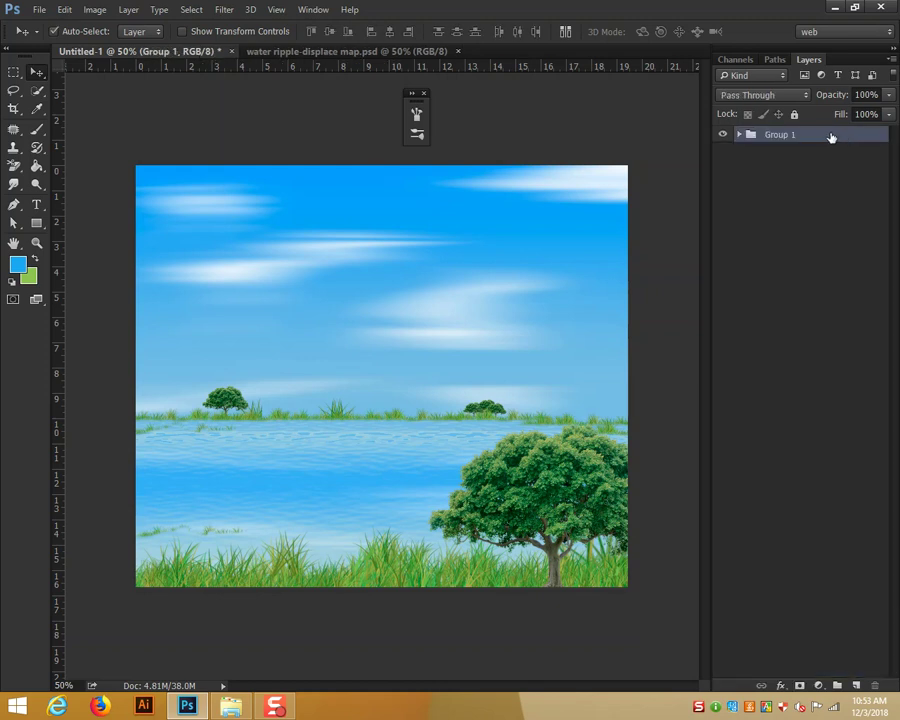
Duplicate Group 1 and merge the copy into a single layer
{"action": "right_click", "coordinate": [831, 136]}
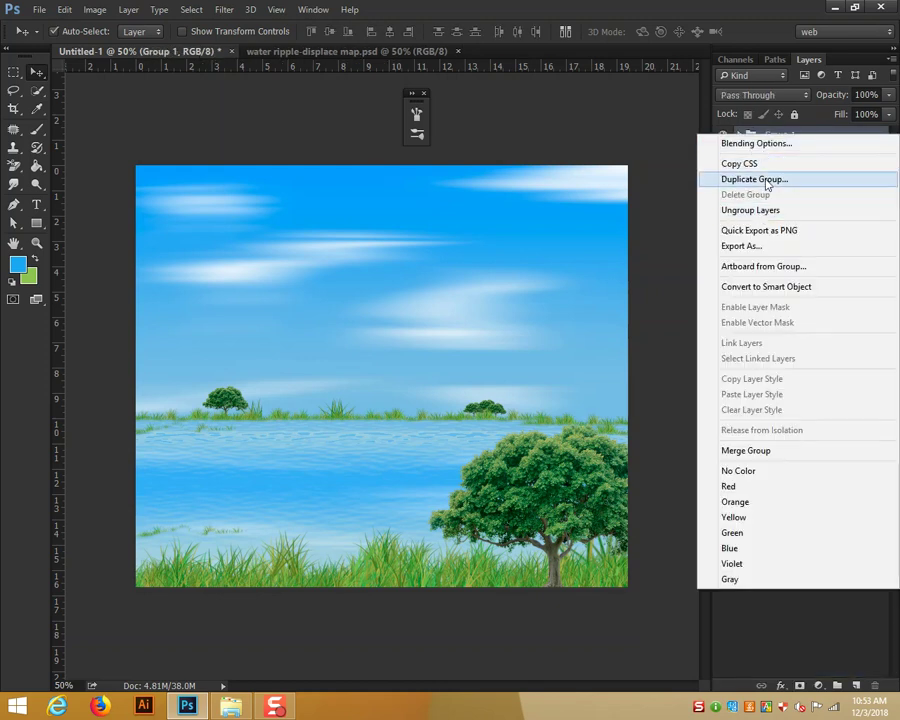
{"action": "left_click", "coordinate": [755, 179]}
{"action": "left_click", "coordinate": [679, 152]}
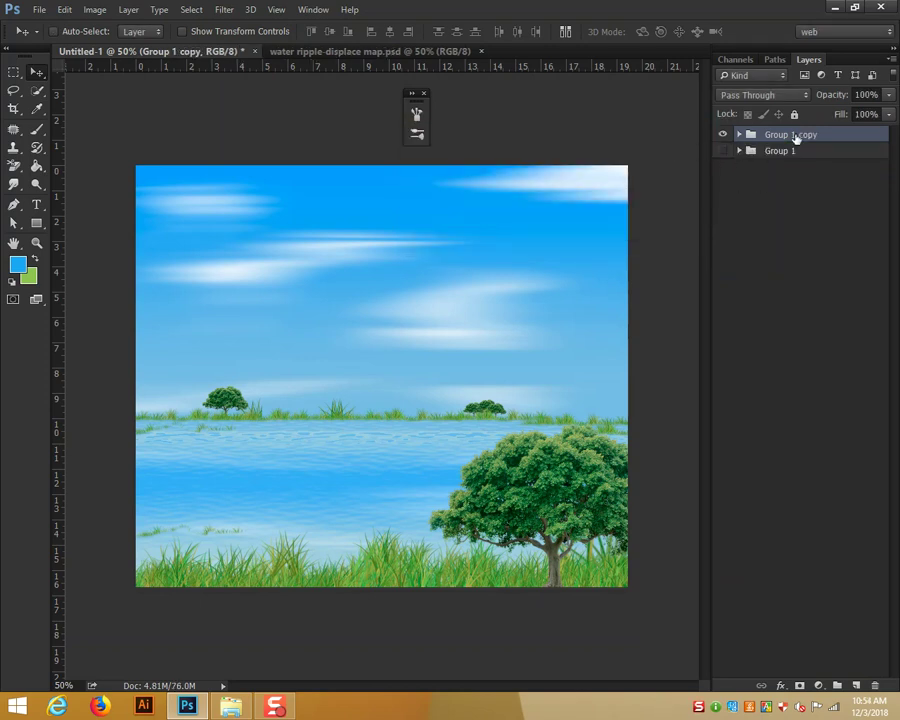
{"action": "key", "text": "ctrl+e"}
{"action": "left_click", "coordinate": [724, 142]}
{"action": "left_click", "coordinate": [724, 142]}
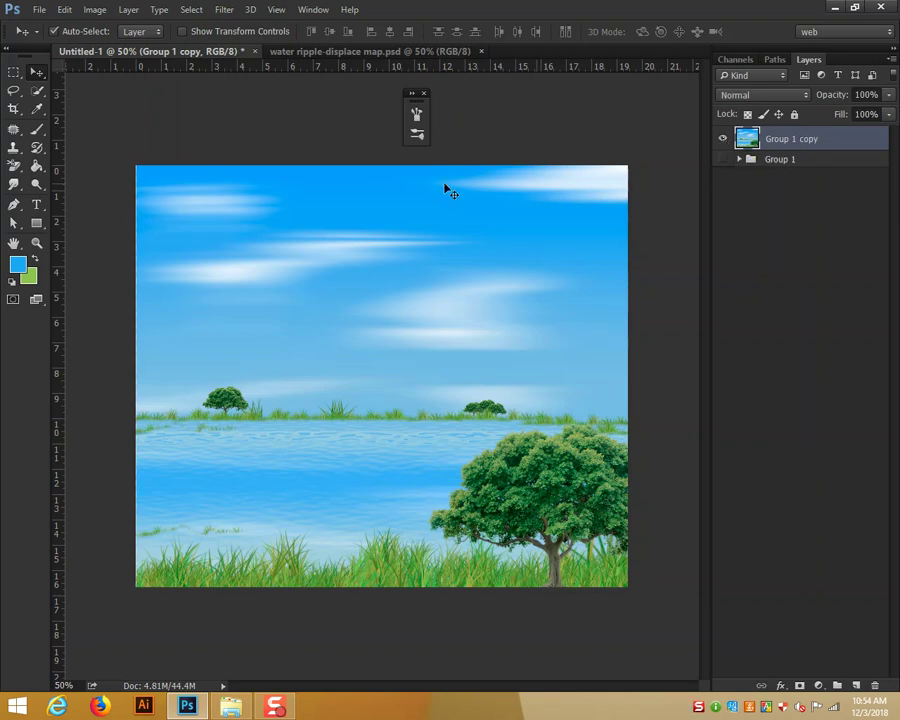
Scale the merged layer to about 100.64% so it covers the canvas edges
{"action": "key", "text": "ctrl+t"}
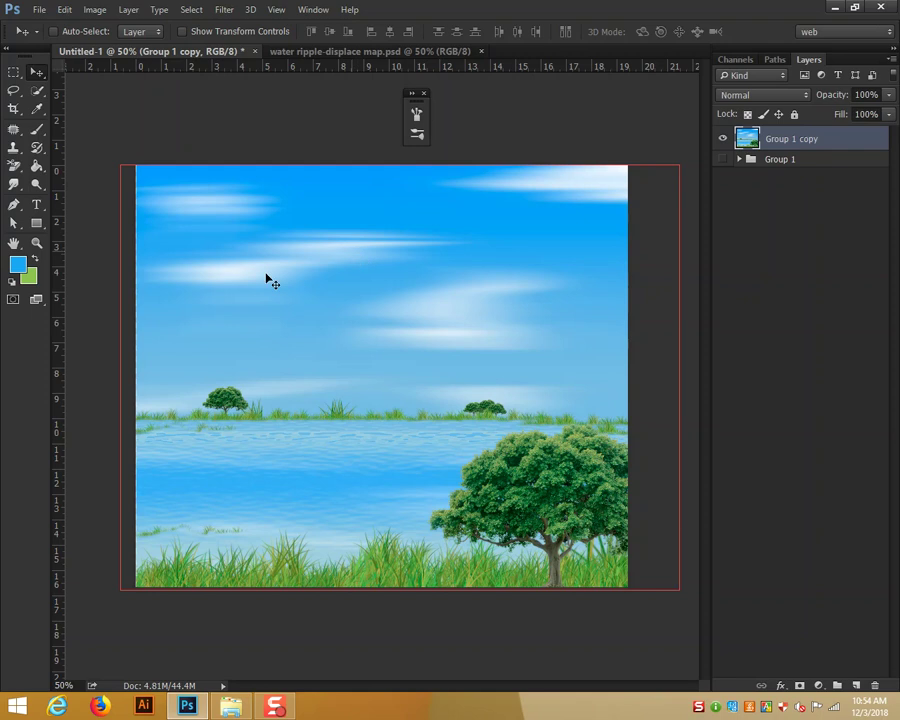
{"action": "key", "text": "shift+Left"}
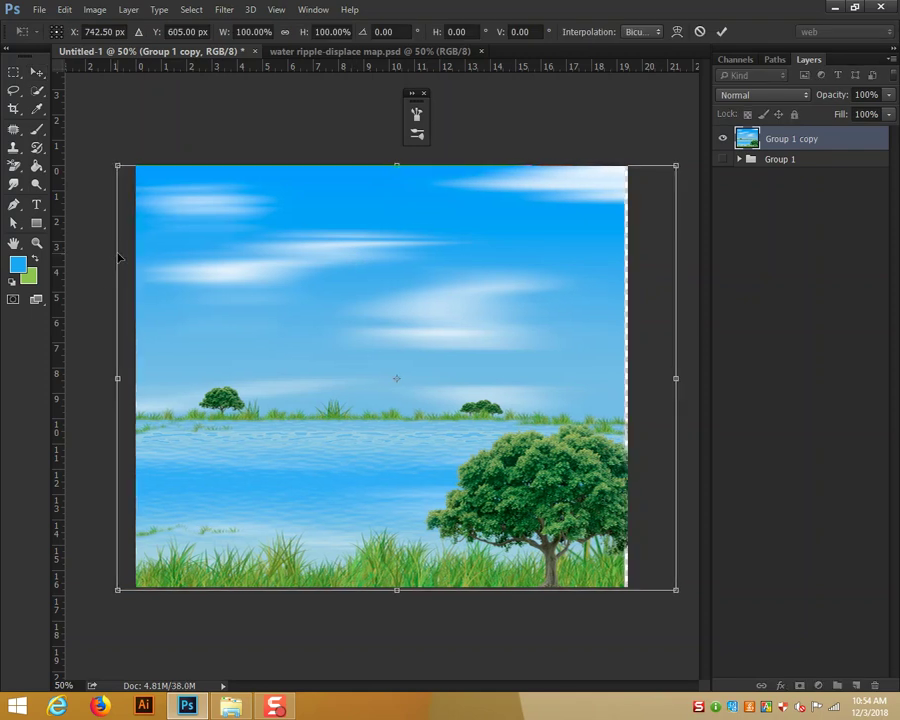
{"action": "key", "text": "shift+Right"}
{"action": "key", "text": "Left"}
{"action": "key", "text": "Left"}
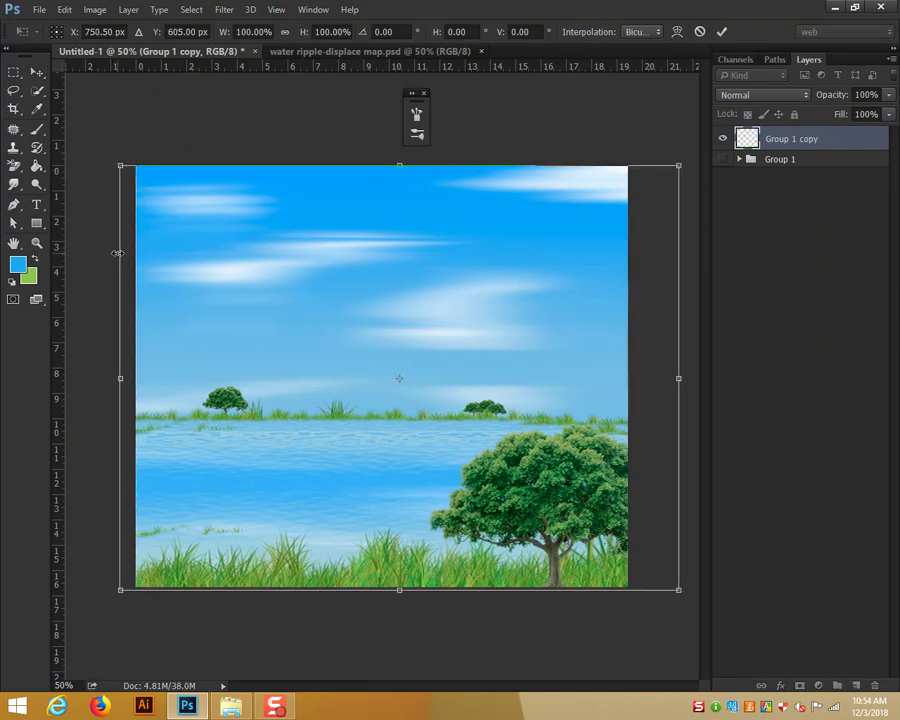
{"action": "key", "text": "Right"}
{"action": "key", "text": "Right"}
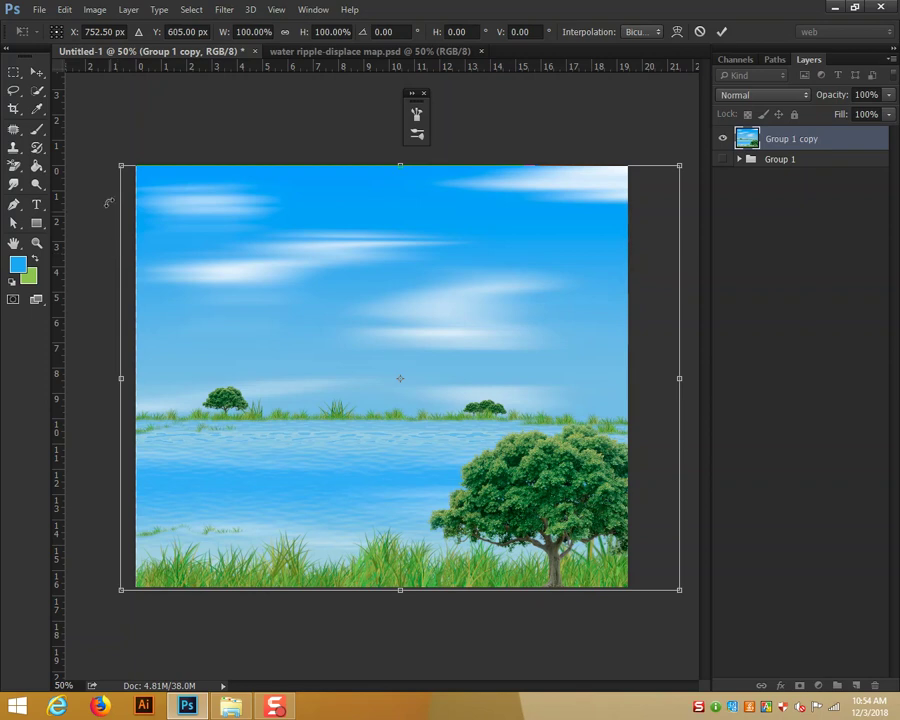
{"action": "left_click_drag", "start_coordinate": [119, 167], "coordinate": [114, 161]}
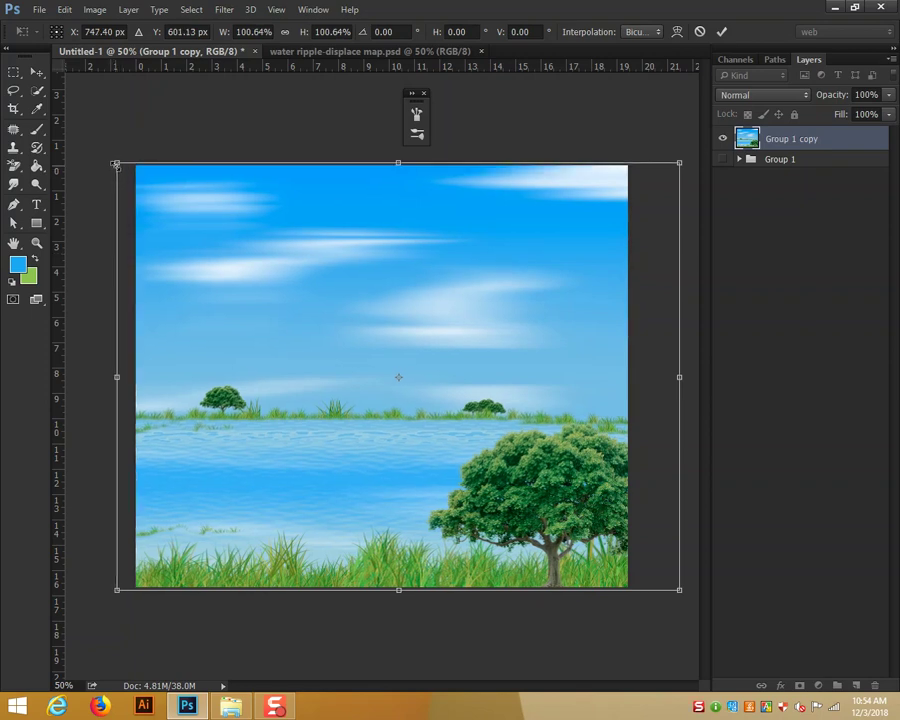
{"action": "key", "text": "Return"}
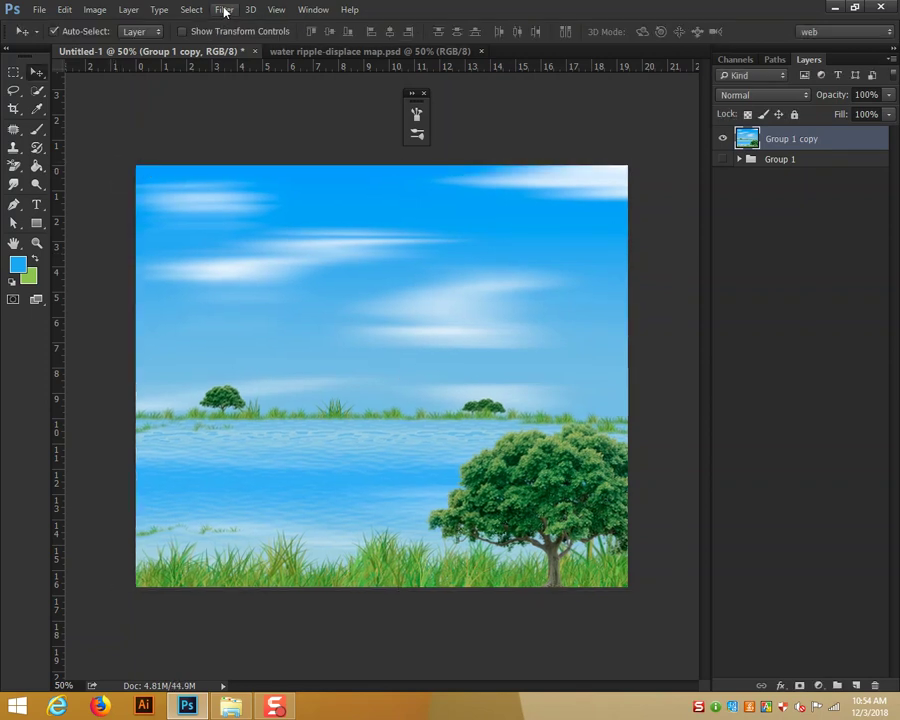
Add a 105mm Prime lens flare at 110% brightness in the upper left sky
{"action": "left_click", "coordinate": [223, 10]}
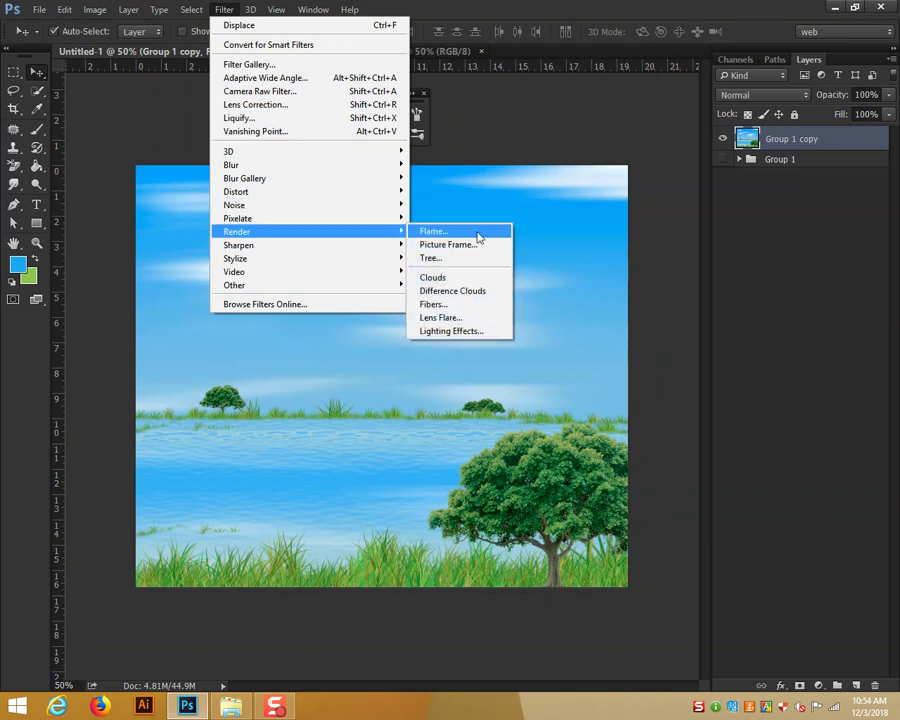
{"action": "mouse_move", "coordinate": [237, 231]}
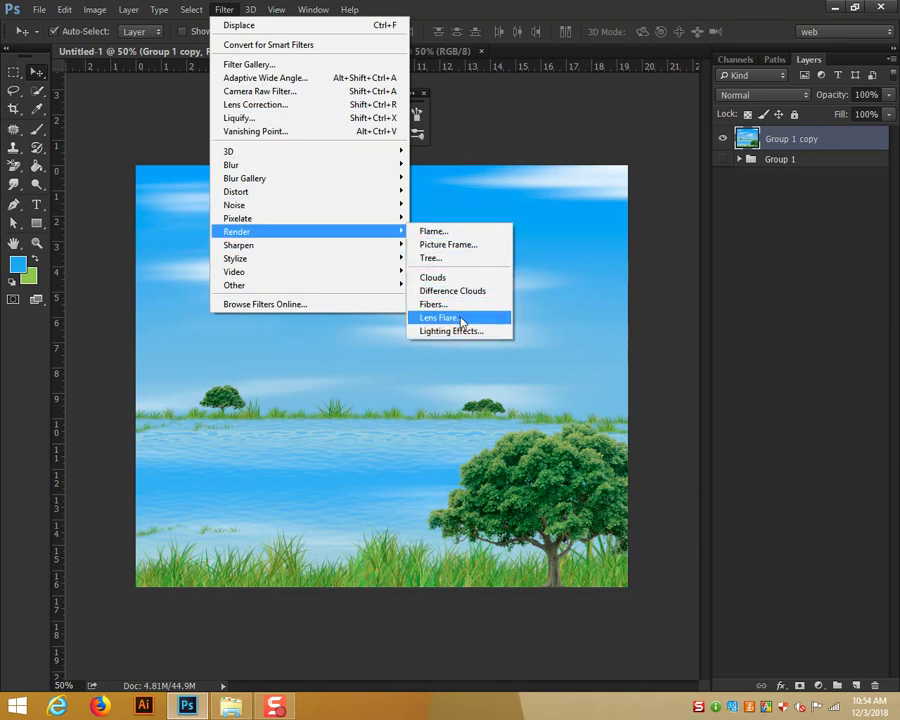
{"action": "left_click", "coordinate": [462, 320]}
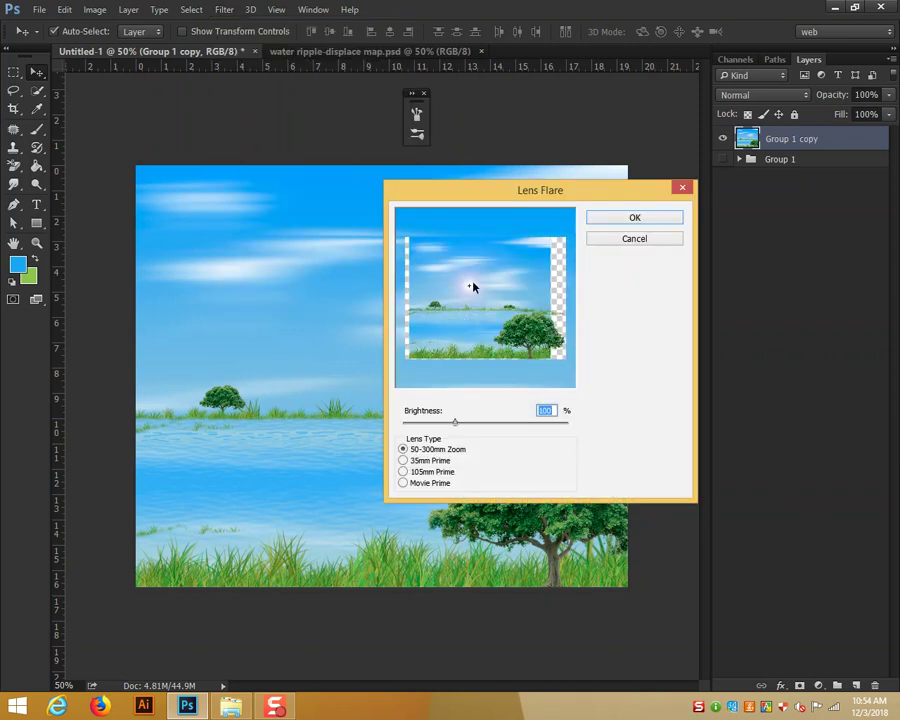
{"action": "left_click", "coordinate": [450, 289]}
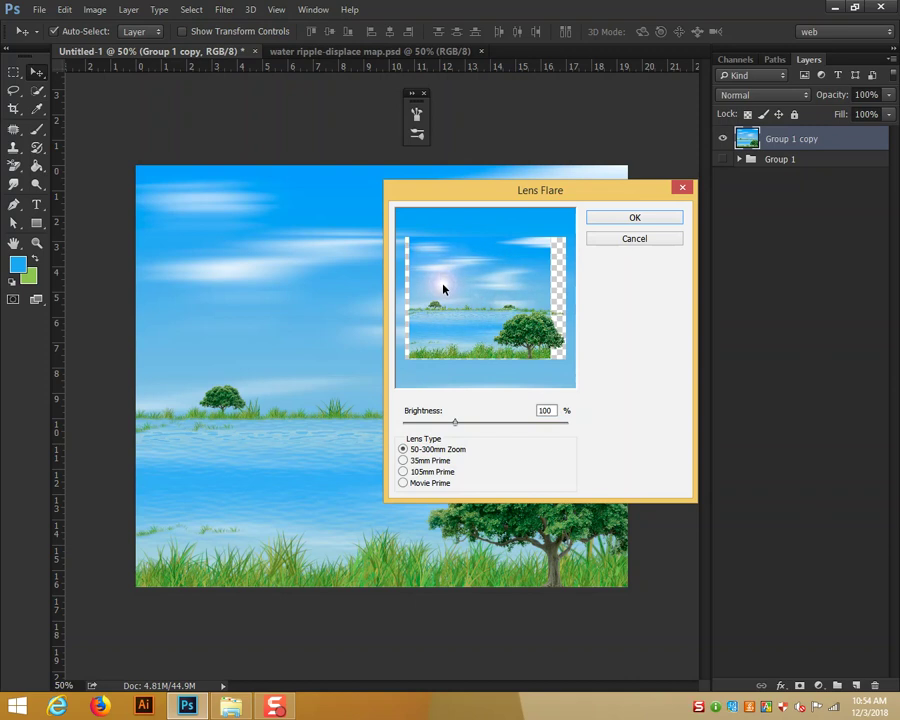
{"action": "left_click", "coordinate": [413, 462]}
{"action": "left_click", "coordinate": [413, 472]}
{"action": "left_click_drag", "start_coordinate": [456, 425], "coordinate": [469, 418]}
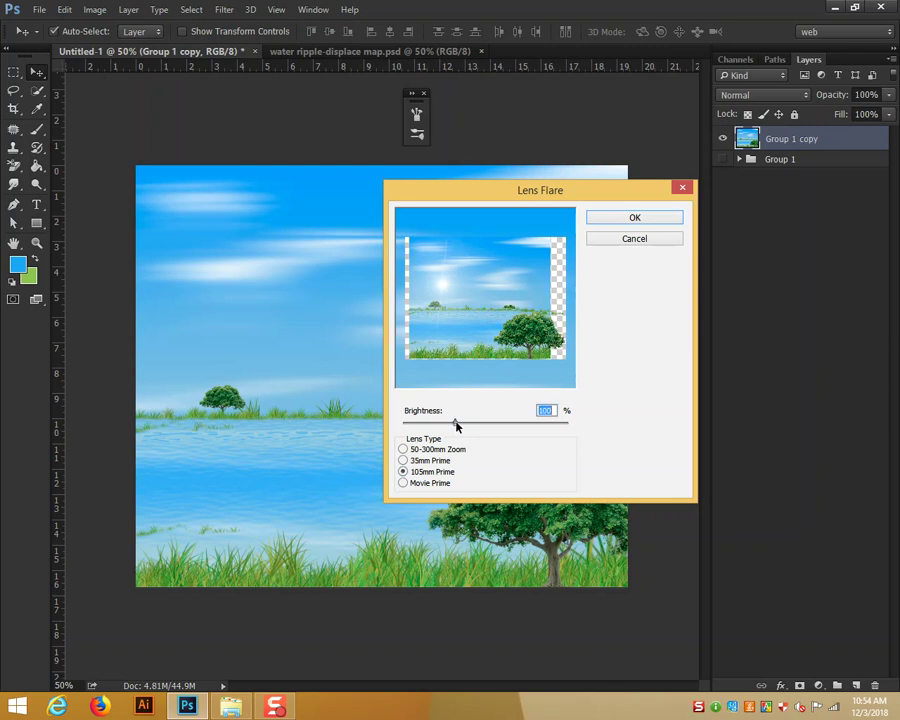
{"action": "left_click", "coordinate": [630, 220]}
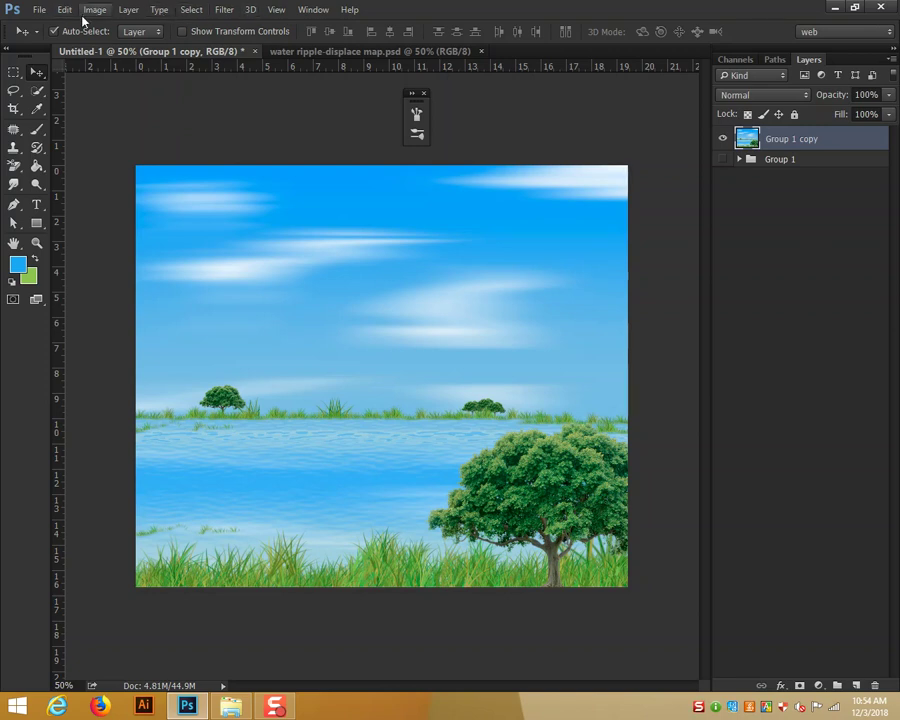
Apply another 105mm Prime lens flare, placed higher and further right in the sky
{"action": "left_click", "coordinate": [225, 11]}
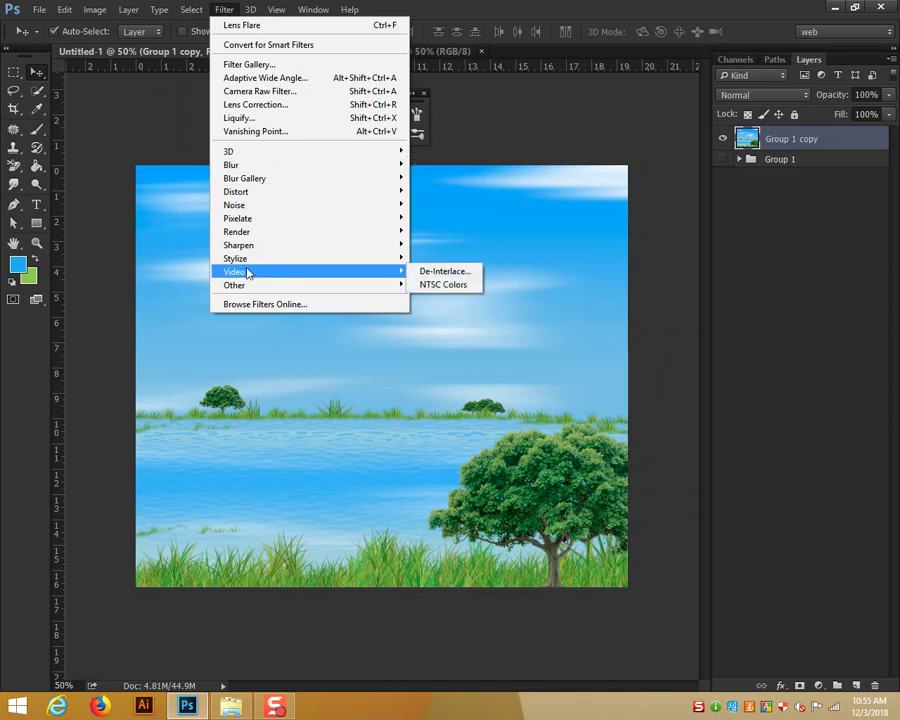
{"action": "mouse_move", "coordinate": [237, 231]}
{"action": "left_click", "coordinate": [437, 318]}
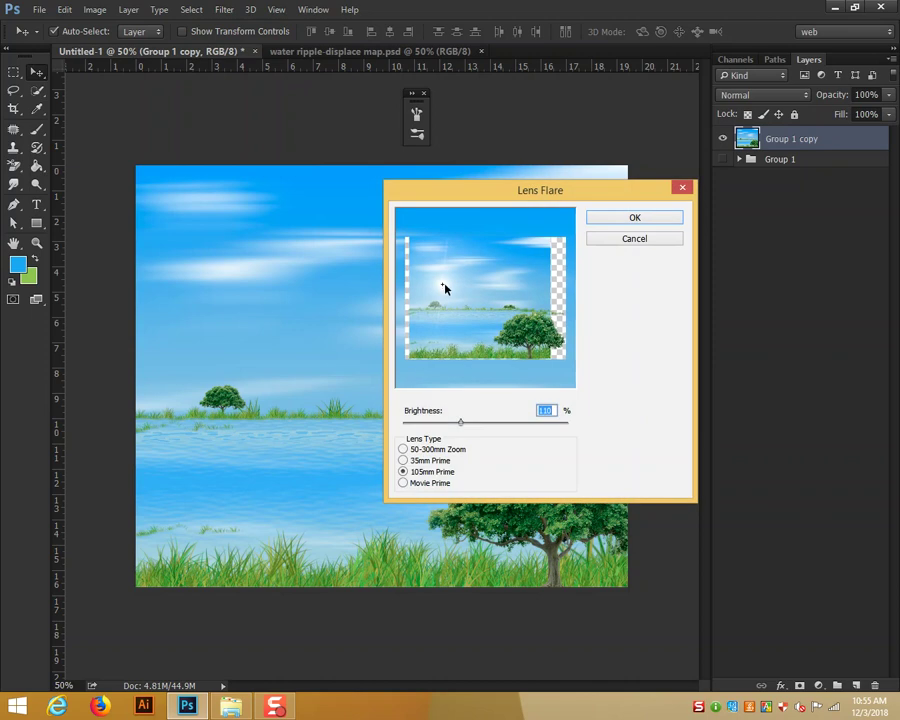
{"action": "left_click_drag", "start_coordinate": [443, 288], "coordinate": [505, 260]}
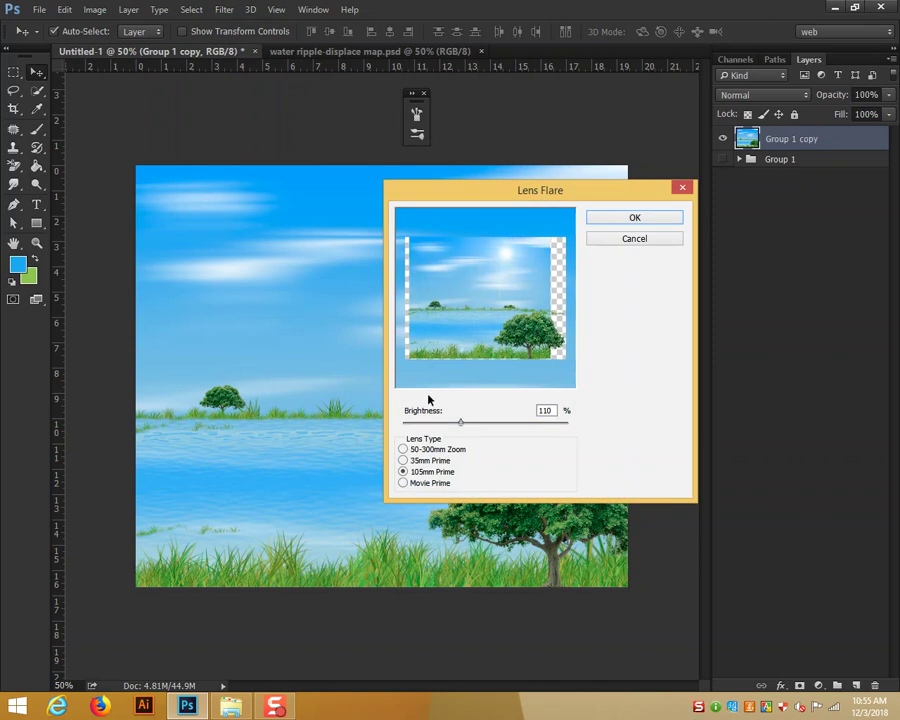
{"action": "left_click", "coordinate": [414, 450]}
{"action": "left_click", "coordinate": [428, 462]}
{"action": "left_click", "coordinate": [427, 482]}
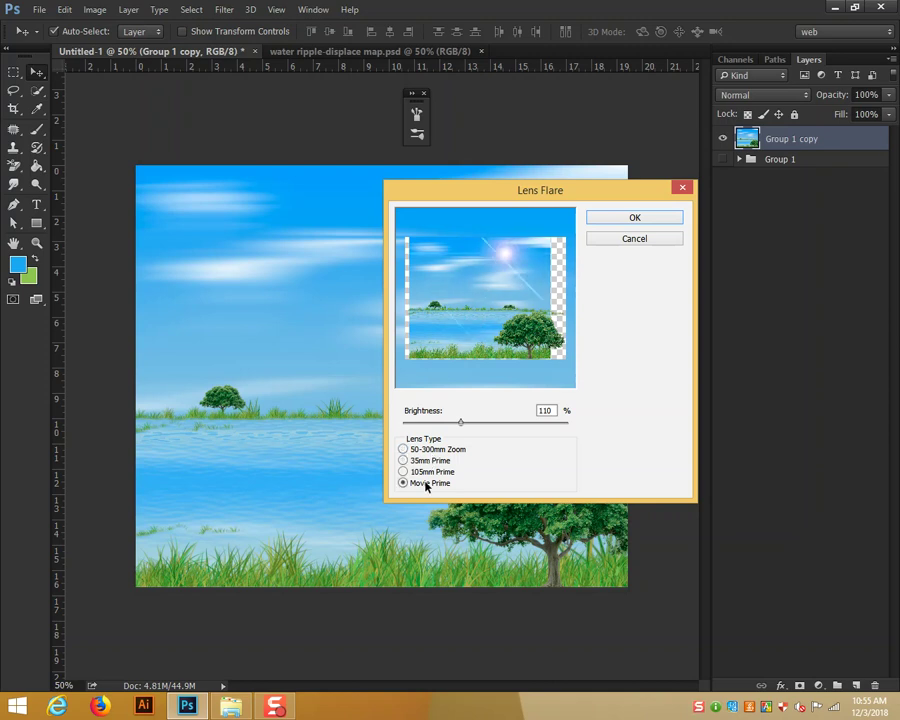
{"action": "left_click", "coordinate": [428, 474]}
{"action": "left_click", "coordinate": [429, 461]}
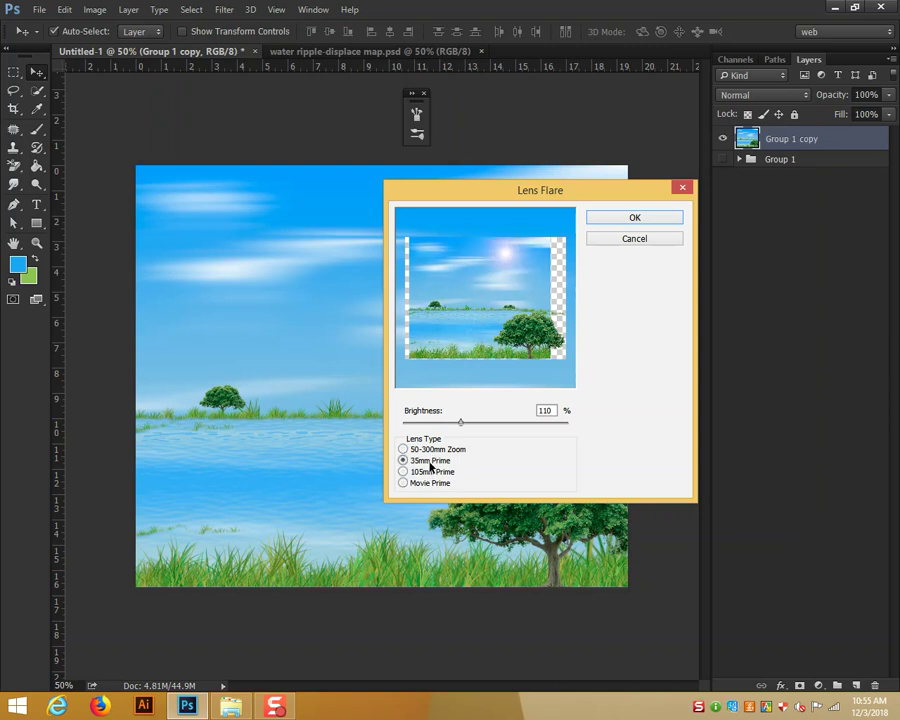
{"action": "left_click", "coordinate": [433, 451]}
{"action": "left_click", "coordinate": [429, 475]}
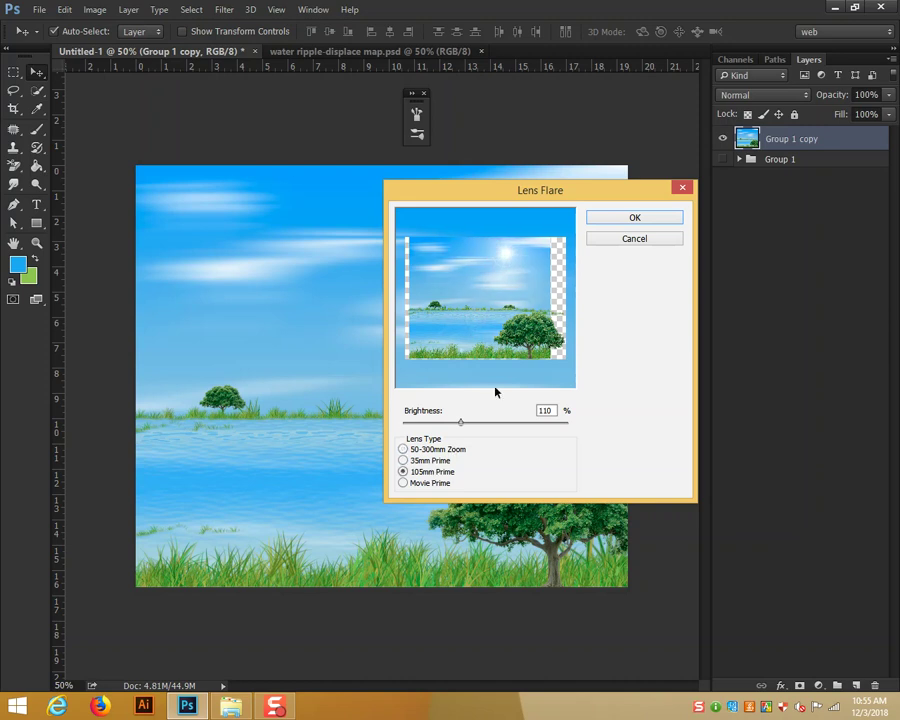
{"action": "left_click", "coordinate": [617, 225]}
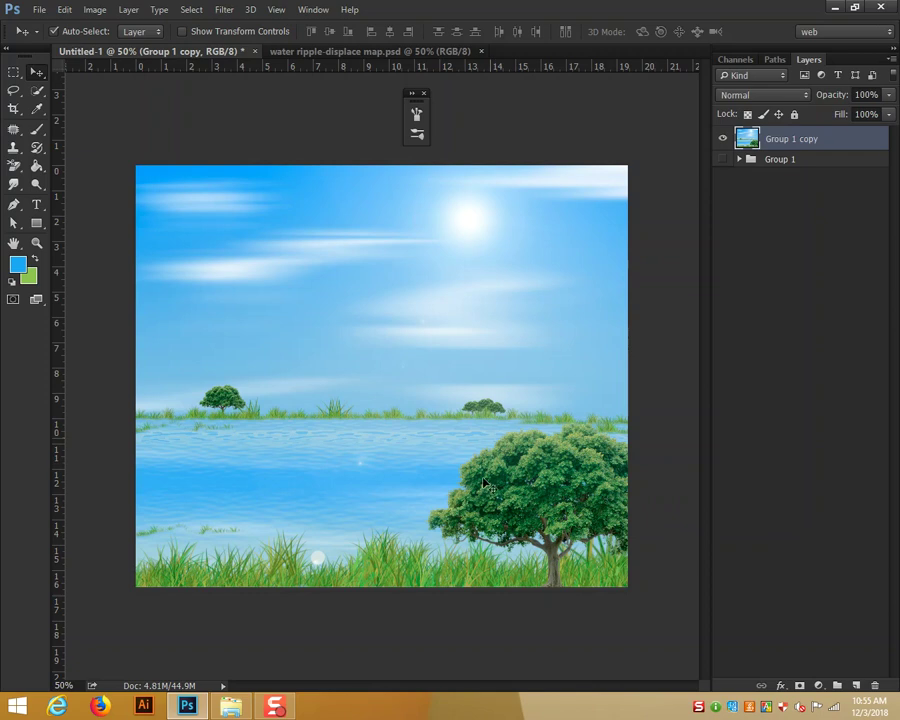
Save the document as Nature.psd
{"action": "key", "text": "ctrl+s"}
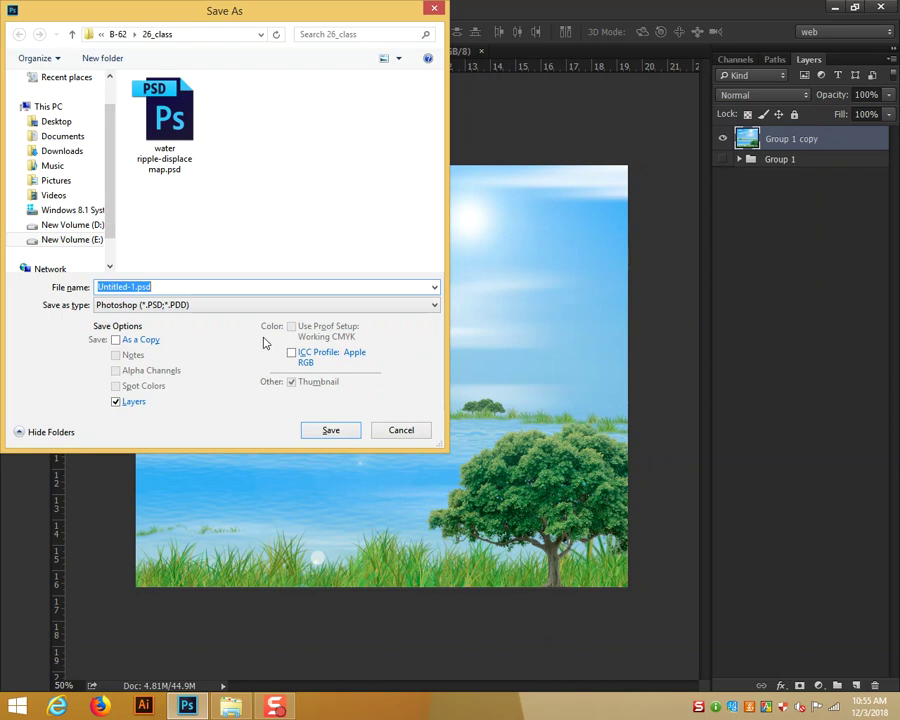
{"action": "type", "text": "Na"}
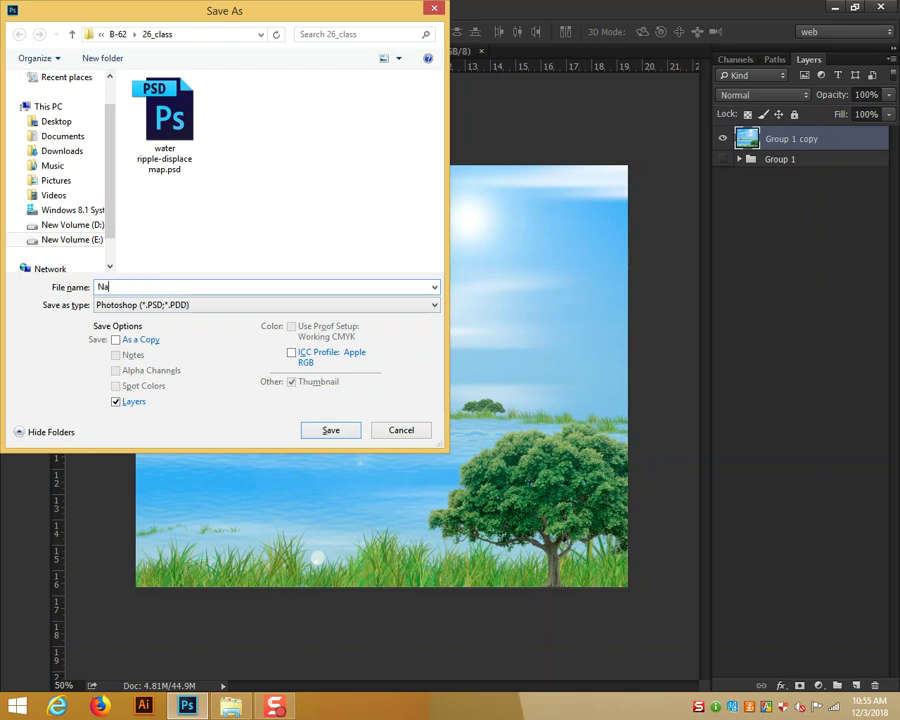
{"action": "type", "text": "ture"}
{"action": "key", "text": "Return"}
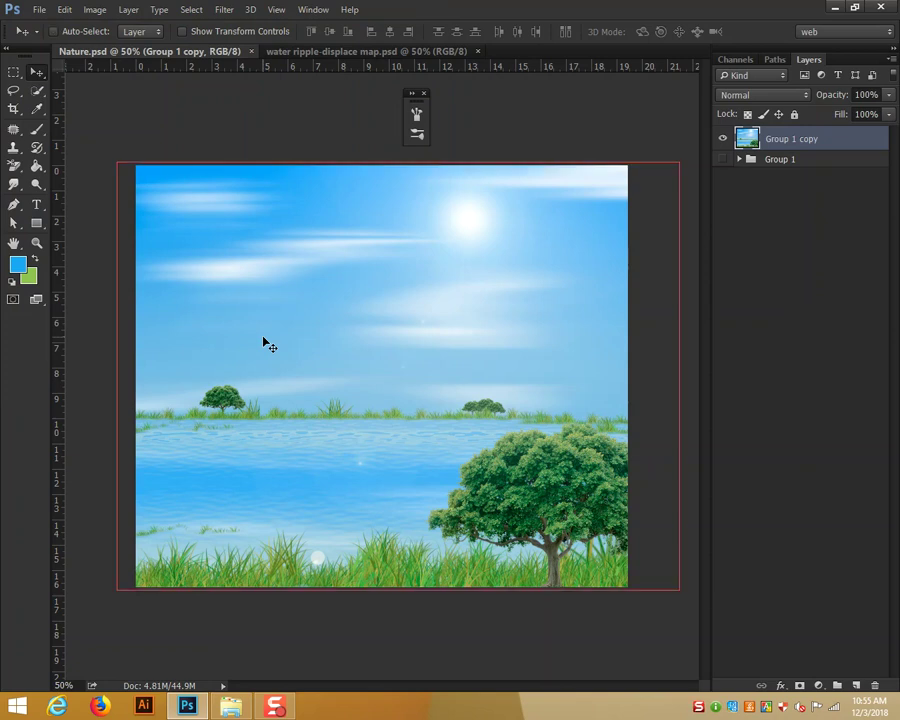
Save a JPEG copy as Nature.jpg, accepting the default quality options
{"action": "key", "text": "ctrl+shift+s"}
{"action": "left_click", "coordinate": [176, 306]}
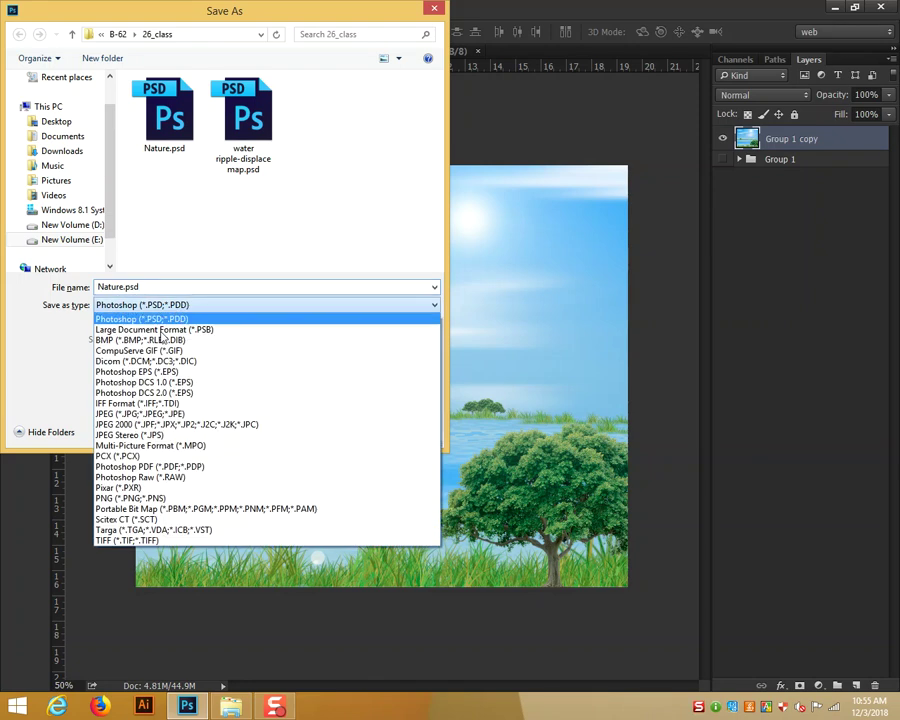
{"action": "left_click", "coordinate": [180, 413]}
{"action": "left_click", "coordinate": [336, 436]}
{"action": "left_click", "coordinate": [533, 190]}
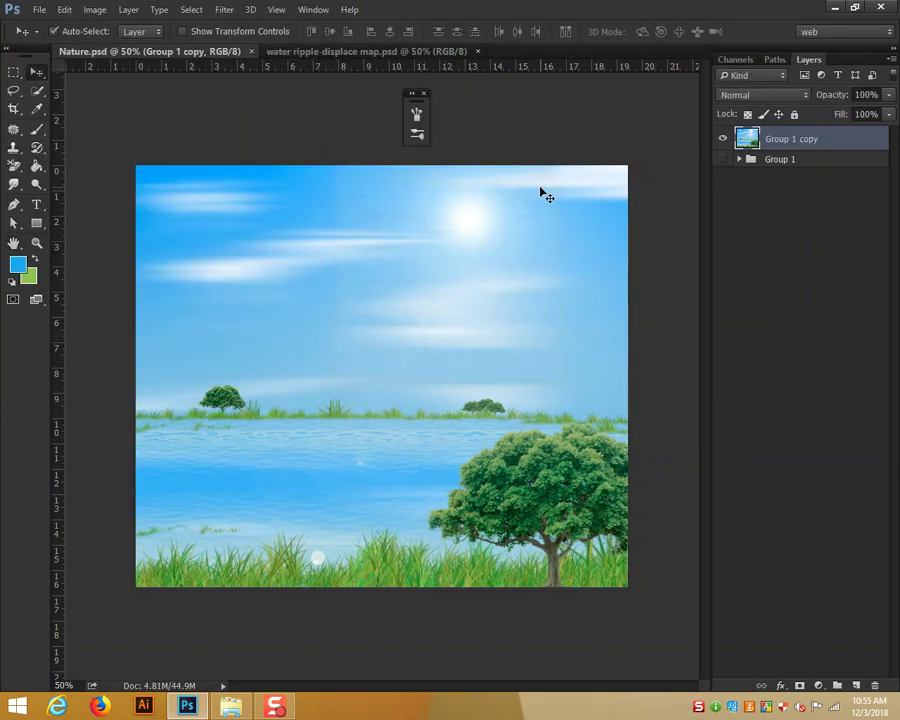